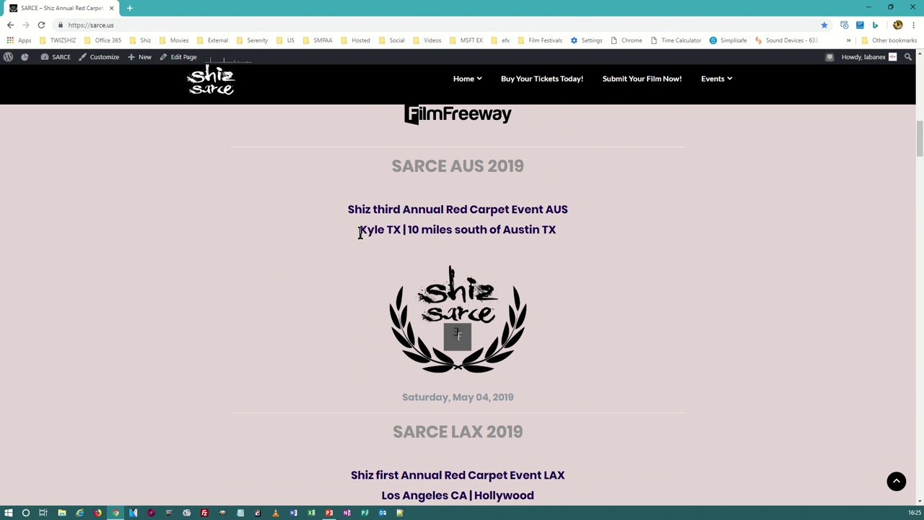
# Step: Scroll through the sarce.us events page, then minimize Chrome to reveal the desktop
pyautogui.moveTo(359, 232); pyautogui.dragTo(277, 249)
pyautogui.scroll(-3, 276, 248)
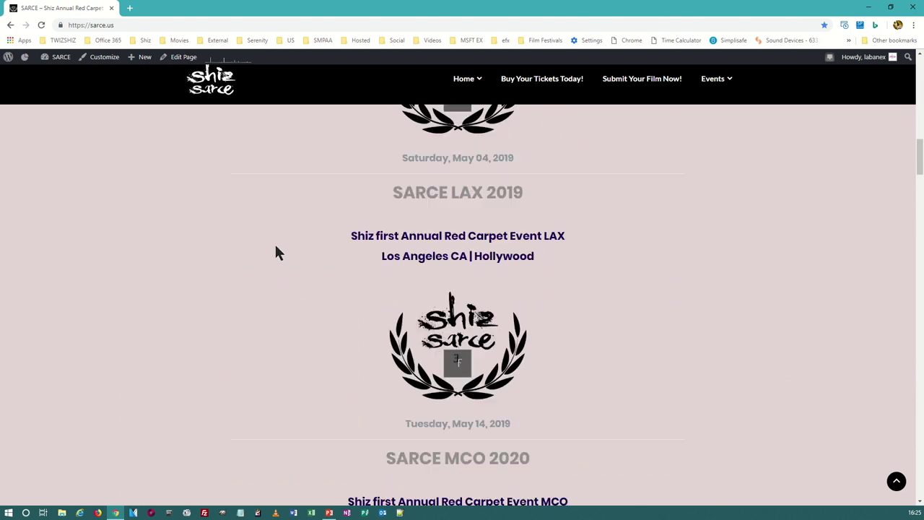
pyautogui.click(103, 25)
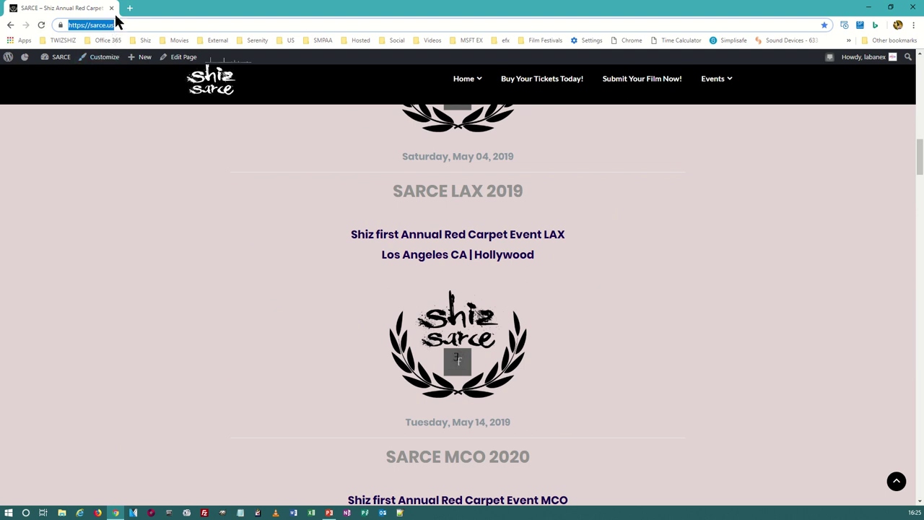
pyautogui.click(869, 7)
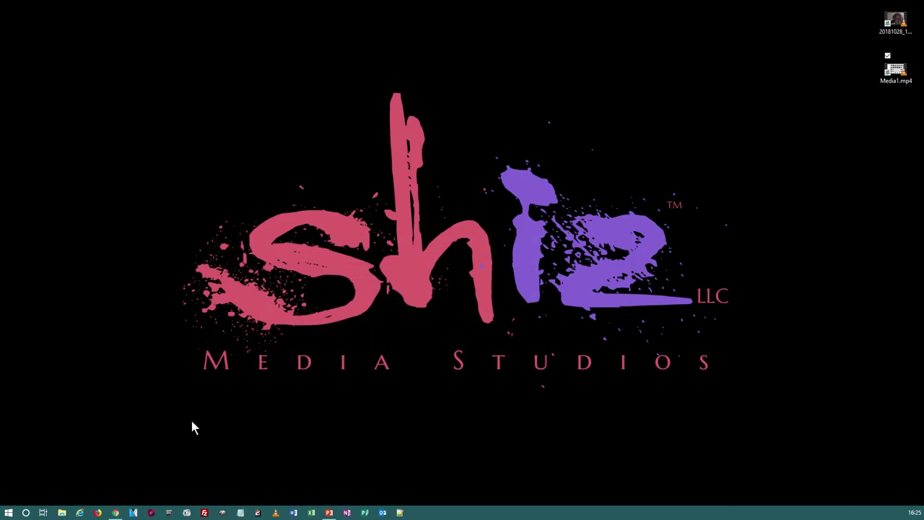
# Step: Launch VEGAS Pro, push the preview dock and mixing console off-screen, narrow the track headers, and restore the window
pyautogui.click(134, 513)
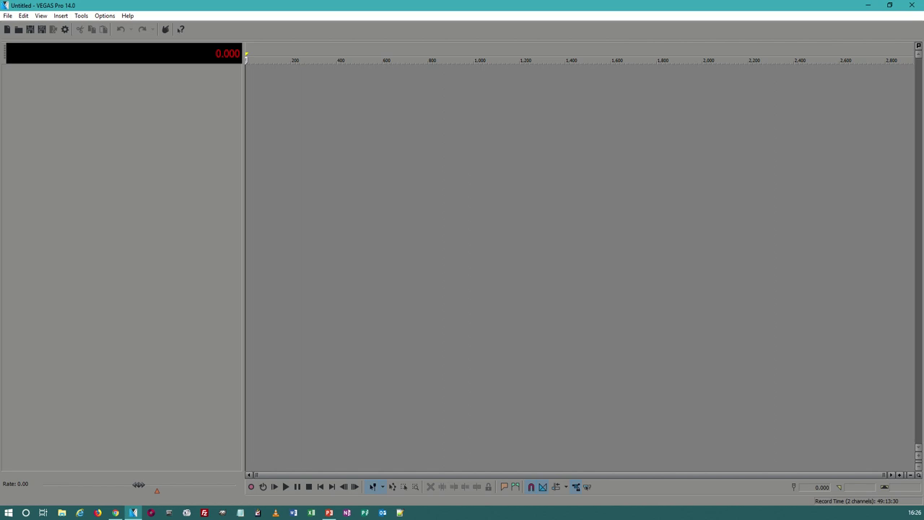
pyautogui.moveTo(415, 39); pyautogui.dragTo(125, 78)
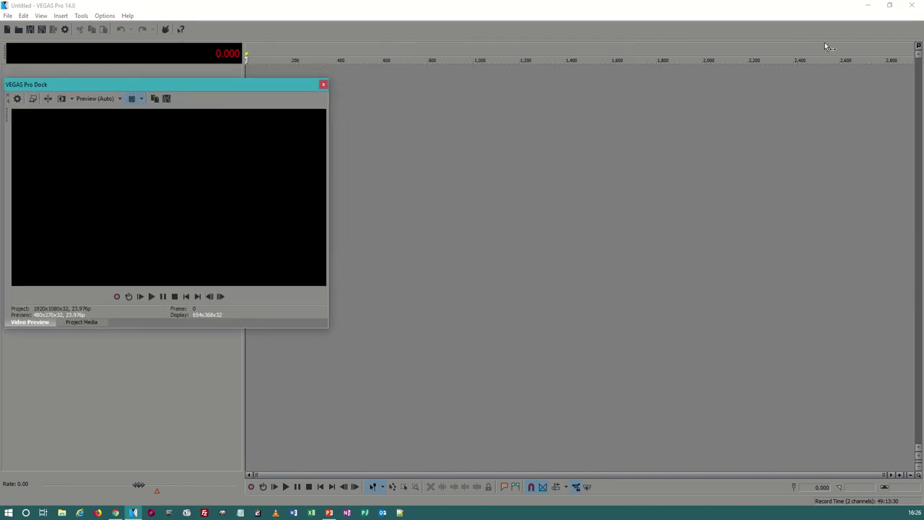
pyautogui.moveTo(267, 94); pyautogui.dragTo(923, 56)
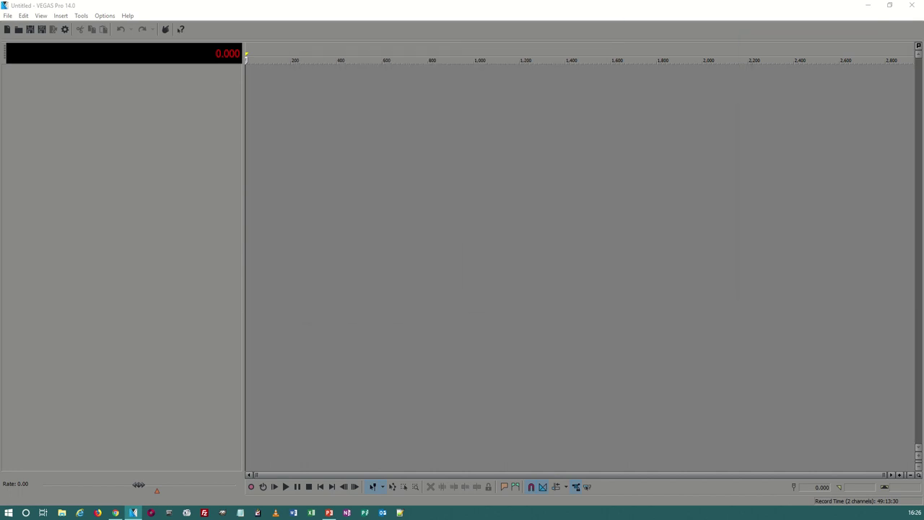
pyautogui.moveTo(923, 267); pyautogui.dragTo(923, 206)
pyautogui.moveTo(243, 129); pyautogui.dragTo(201, 128)
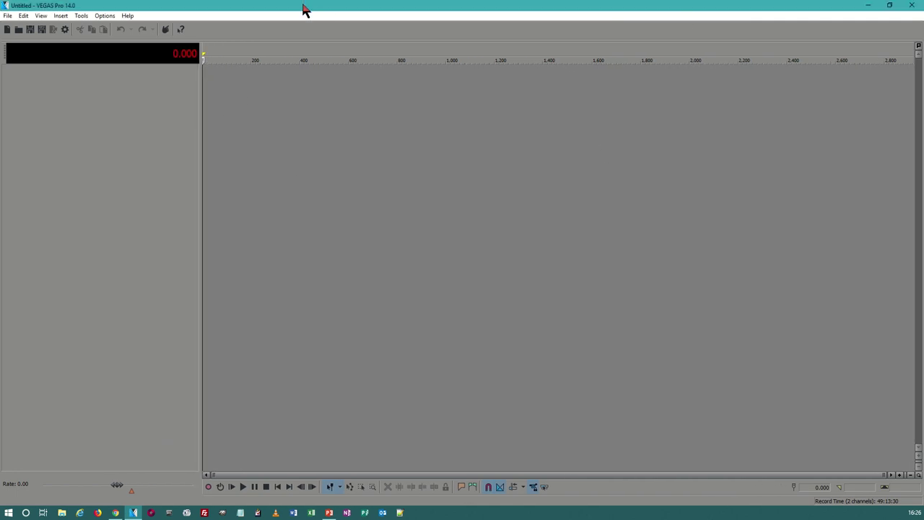
pyautogui.doubleClick(778, 6)
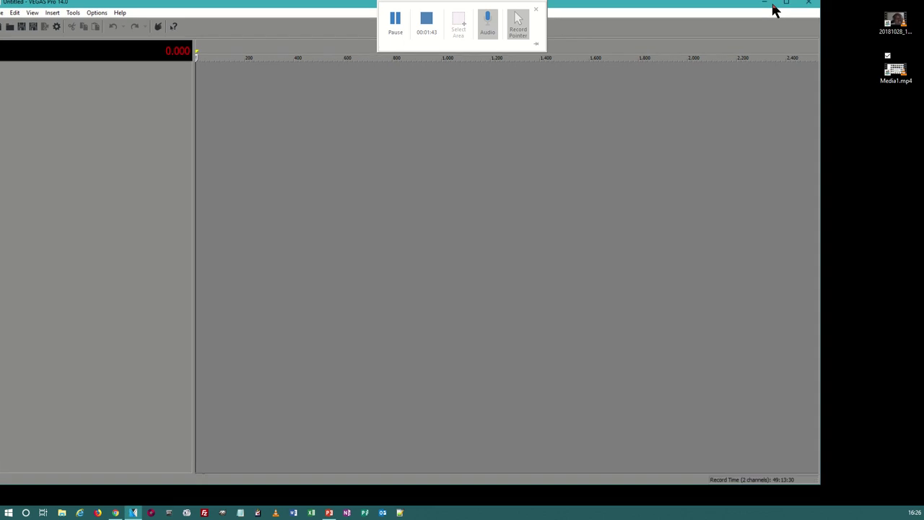
# Step: Add 20181025_161934.mp4 to the timeline, answer the match-settings prompt, and place Media1.mp4 after it
pyautogui.click(897, 25)
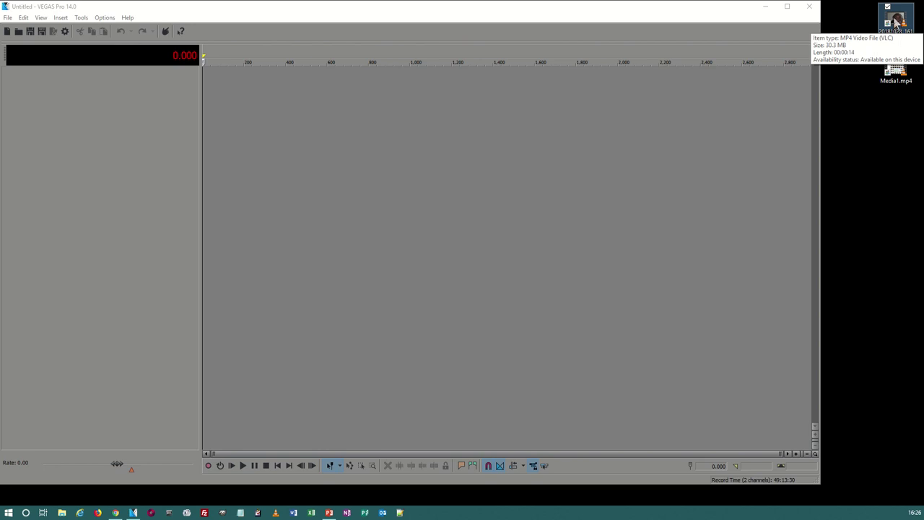
pyautogui.moveTo(895, 22); pyautogui.dragTo(174, 78)
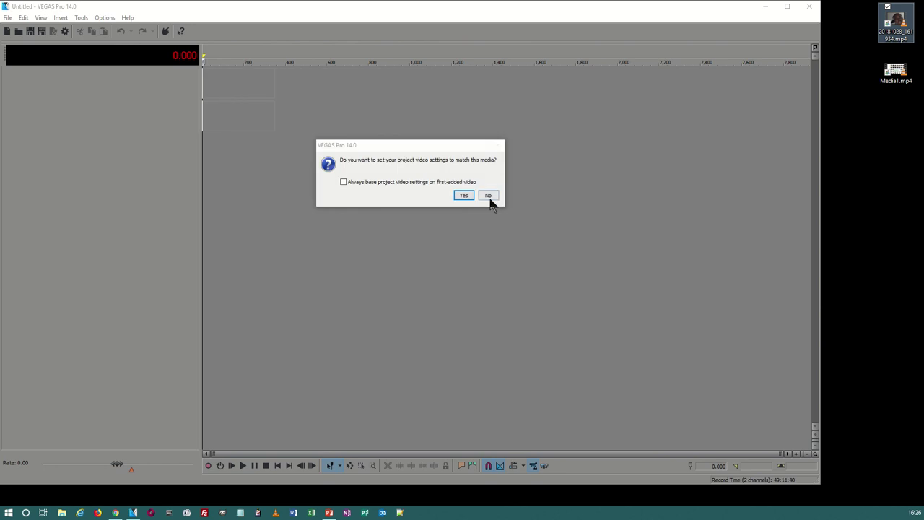
pyautogui.click(463, 195)
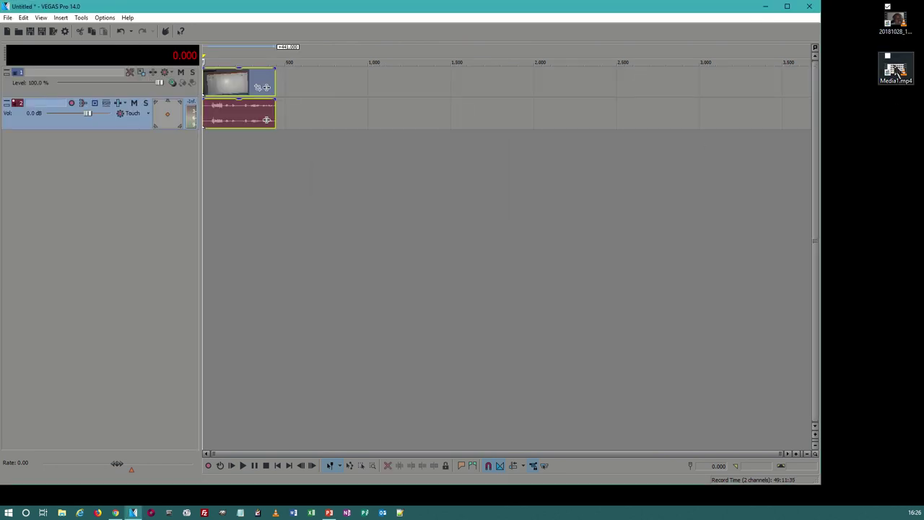
pyautogui.moveTo(898, 73); pyautogui.dragTo(293, 86)
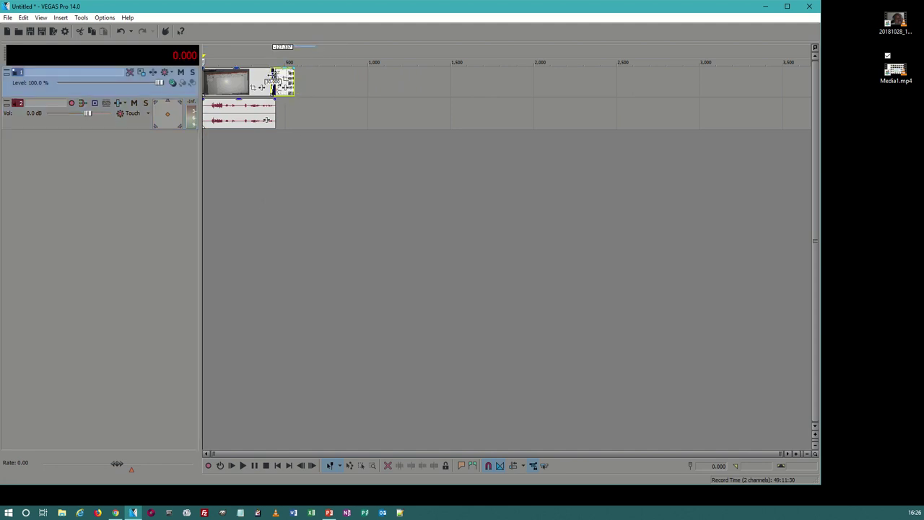
pyautogui.moveTo(273, 83); pyautogui.dragTo(271, 104)
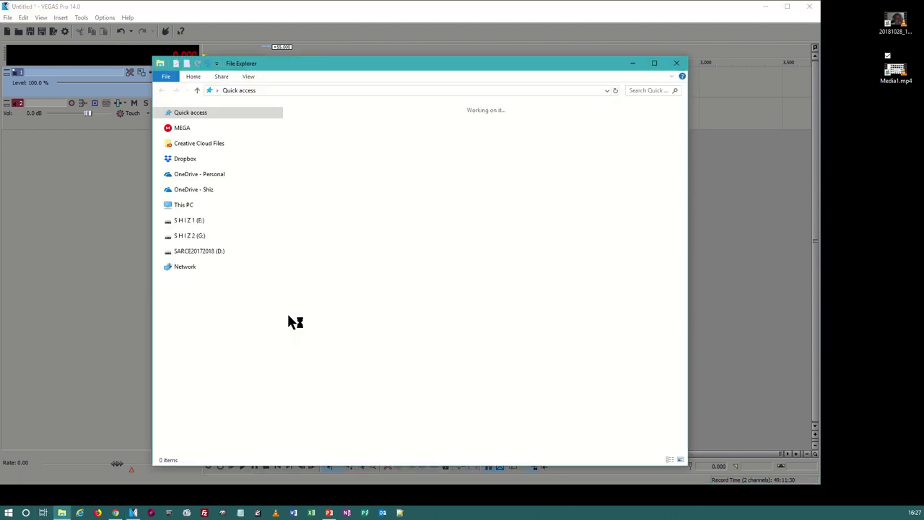
# Step: Drag Shiz-STOP-HD-5-1.mp4 from the Videos folder onto the VEGAS timeline and close the Videos window
pyautogui.click(198, 229)
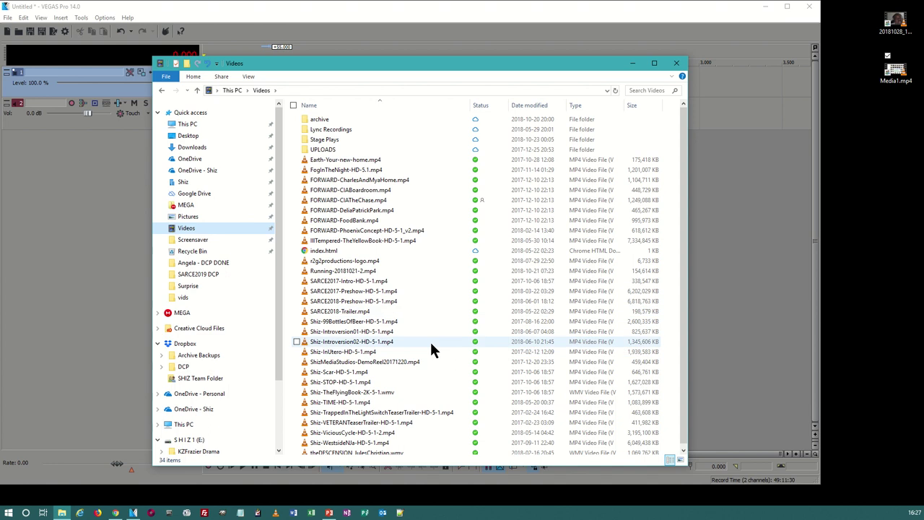
pyautogui.scroll(-1, 429, 339)
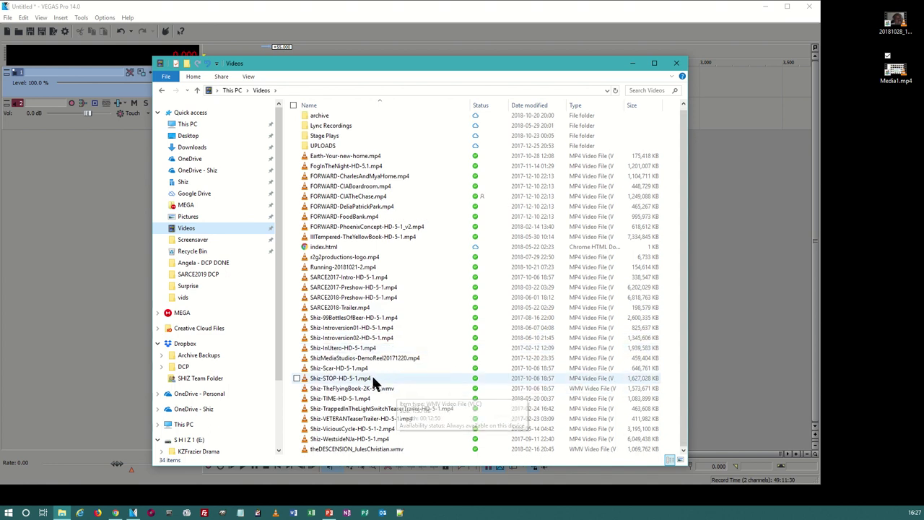
pyautogui.moveTo(364, 381); pyautogui.dragTo(715, 185)
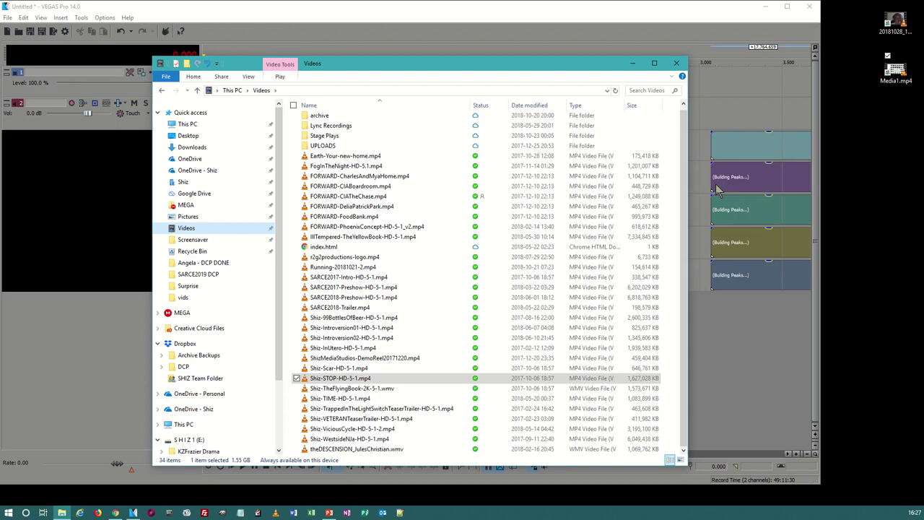
pyautogui.click(675, 63)
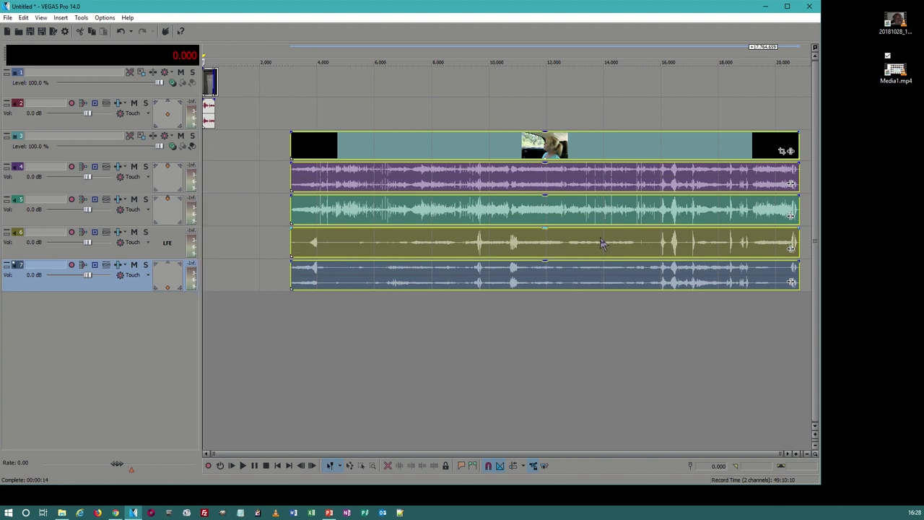
# Step: Delete the STOP clip and its audio, and return the playback position to the start
pyautogui.click(315, 148)
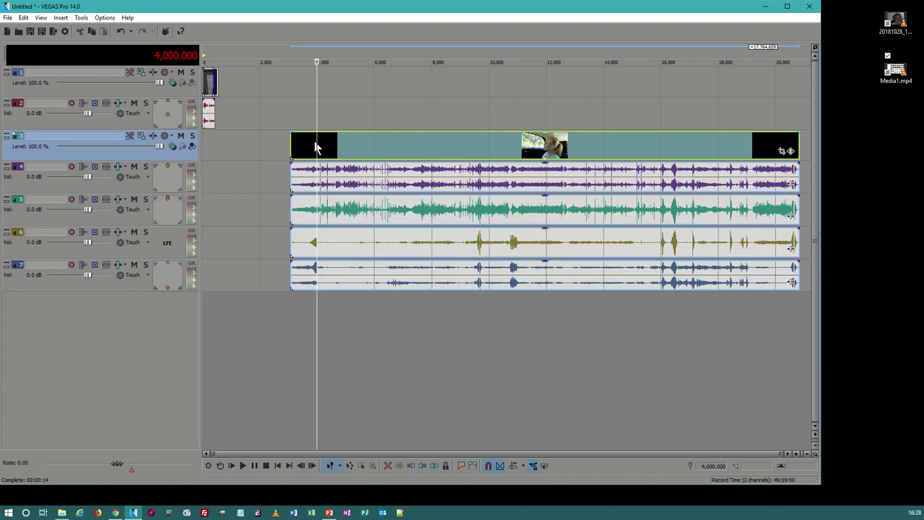
pyautogui.press('Delete')
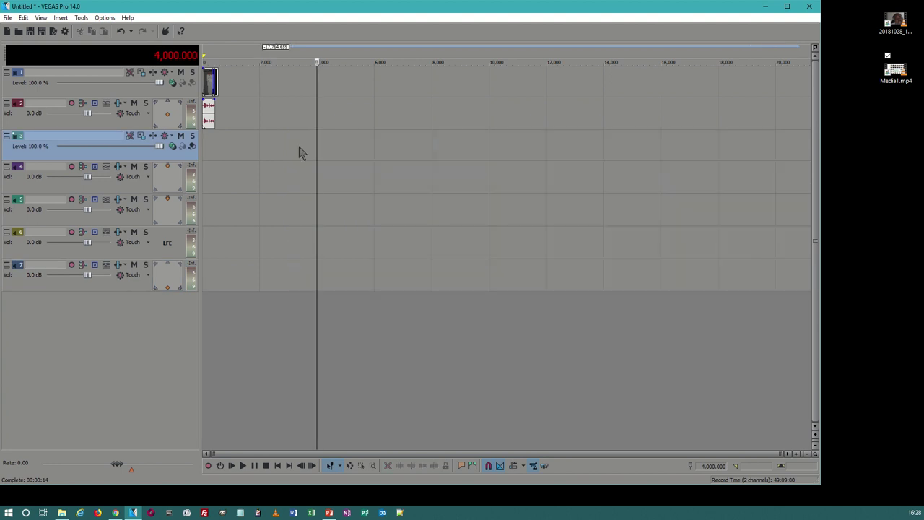
pyautogui.click(206, 146)
pyautogui.scroll(5, 313, 178)
pyautogui.scroll(3, 313, 178)
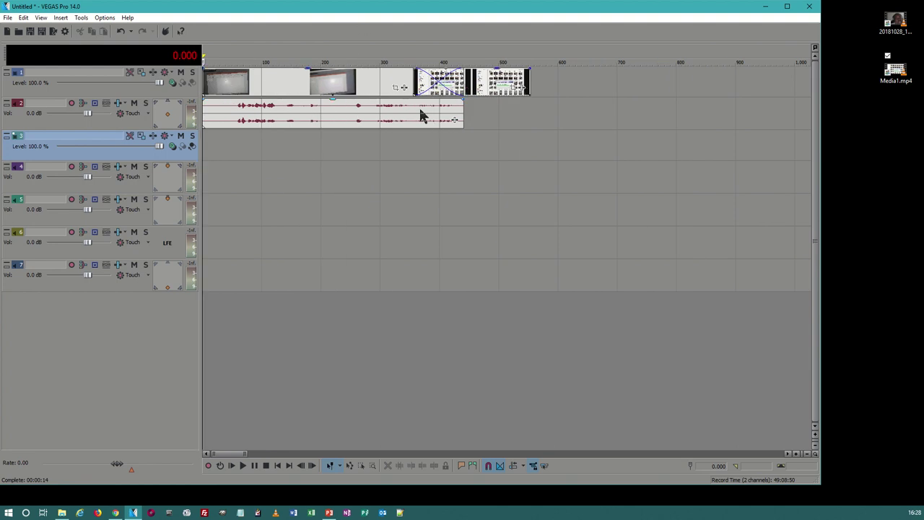
# Step: Delete tracks 3 through 7 so only tracks 1 and 2 remain
pyautogui.keyDown('shift'); pyautogui.click(105, 286); pyautogui.keyUp('shift')
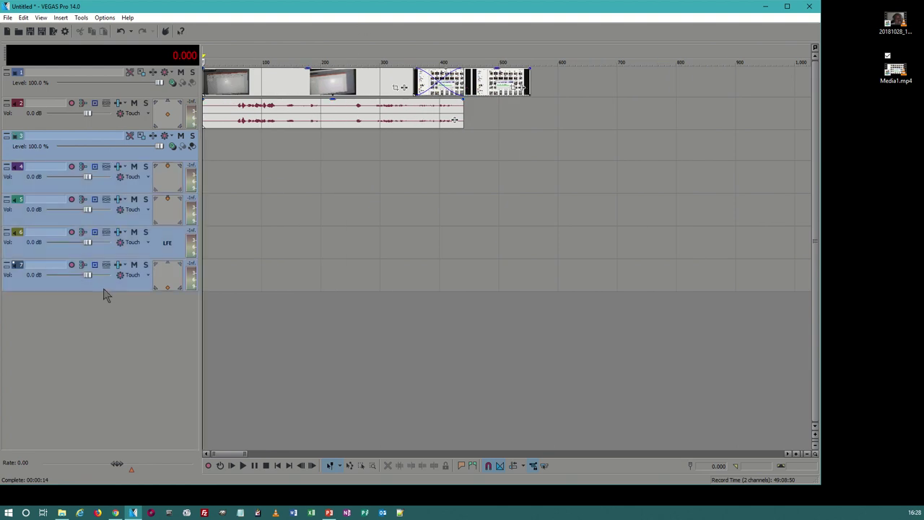
pyautogui.rightClick(105, 288)
pyautogui.click(128, 330)
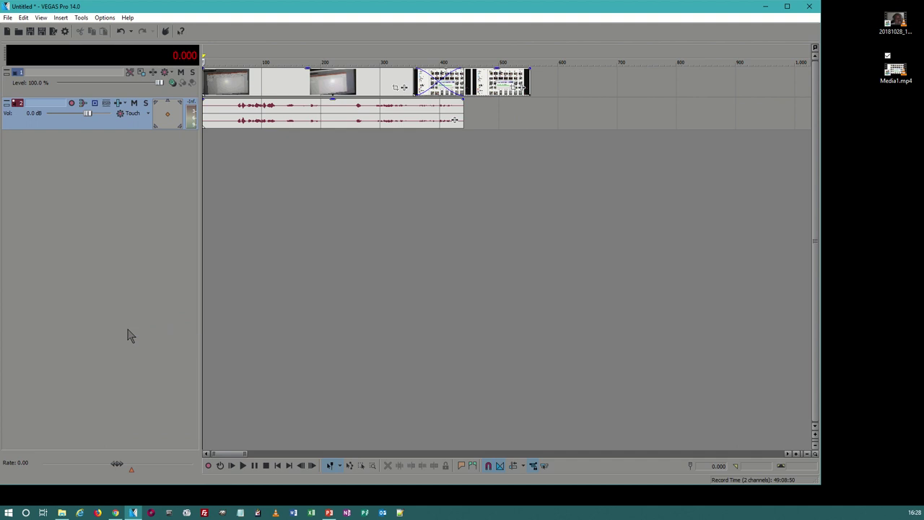
pyautogui.rightClick(140, 126)
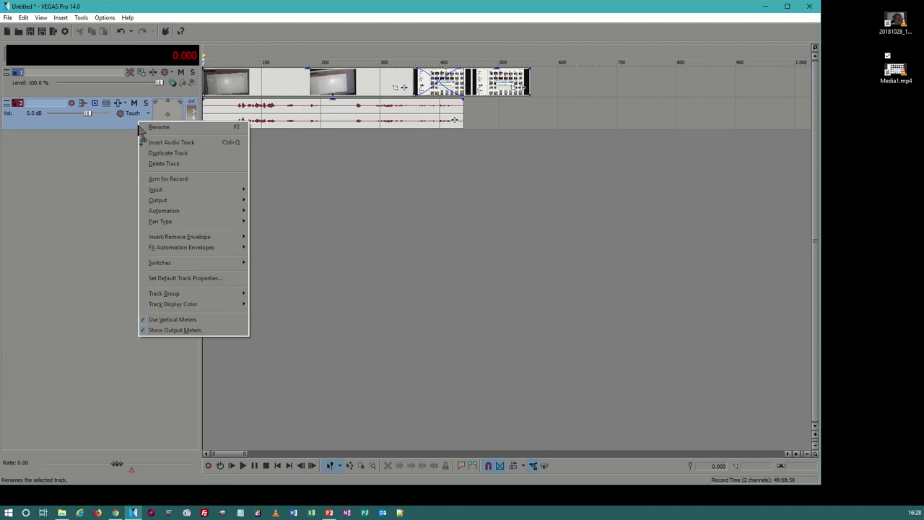
pyautogui.click(119, 164)
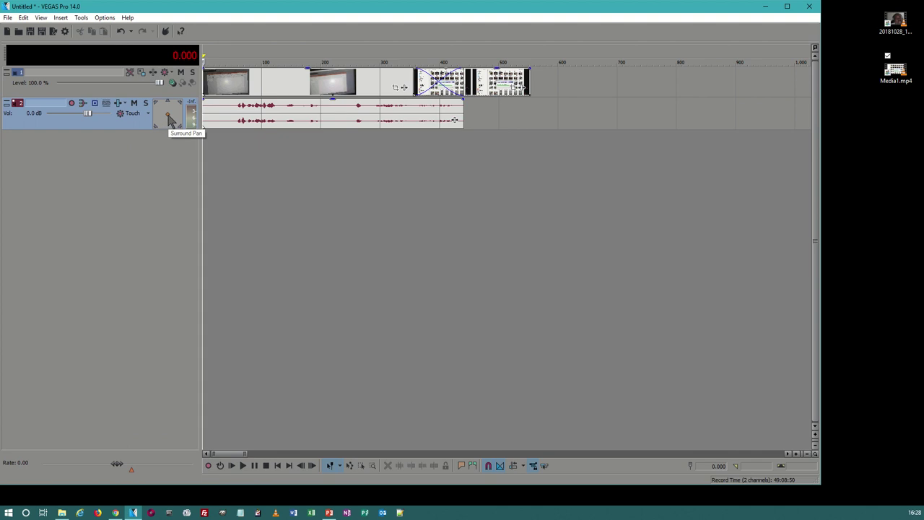
pyautogui.click(23, 17)
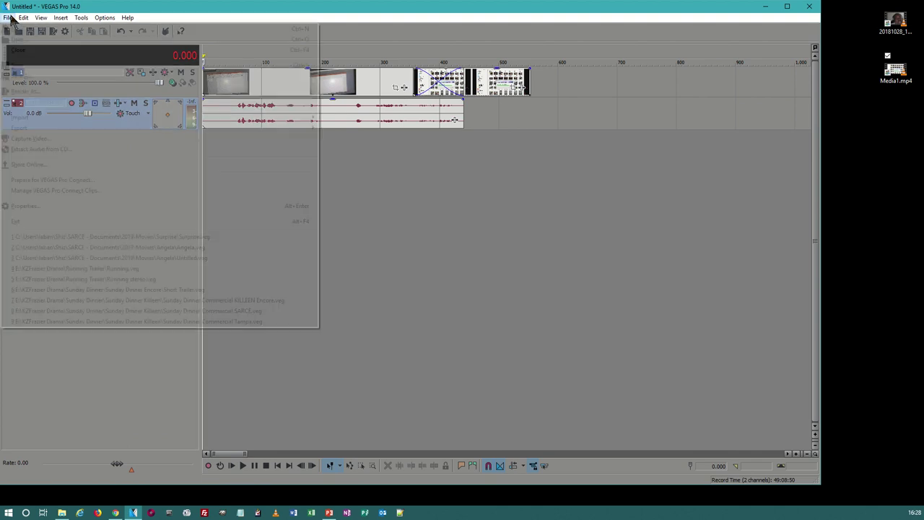
# Step: In Project Properties audio, set the master bus to 5.1 Surround, 96,000 Hz sample rate, 24-bit depth
pyautogui.moveTo(3, 19)
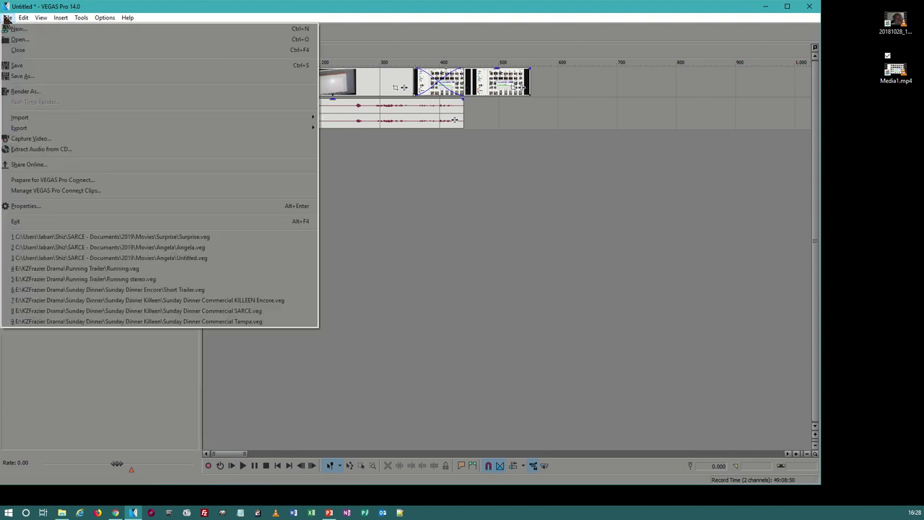
pyautogui.click(59, 208)
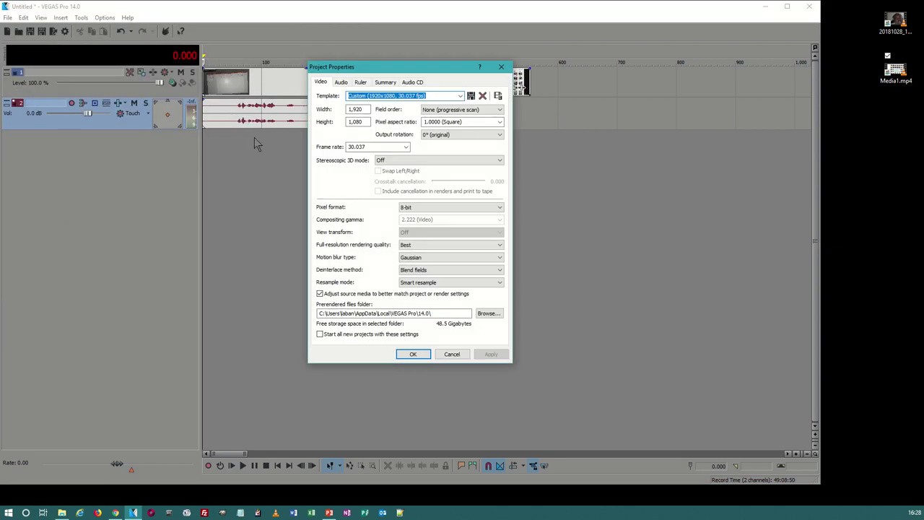
pyautogui.click(340, 82)
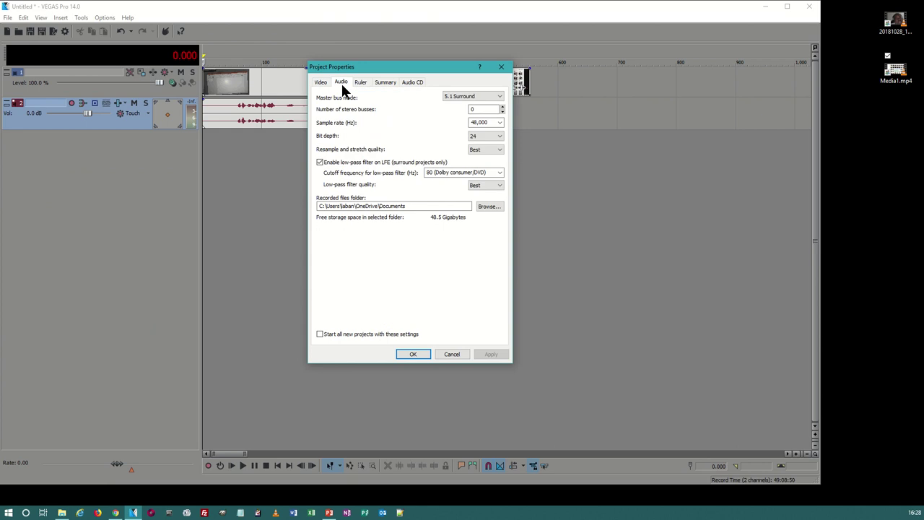
pyautogui.click(462, 97)
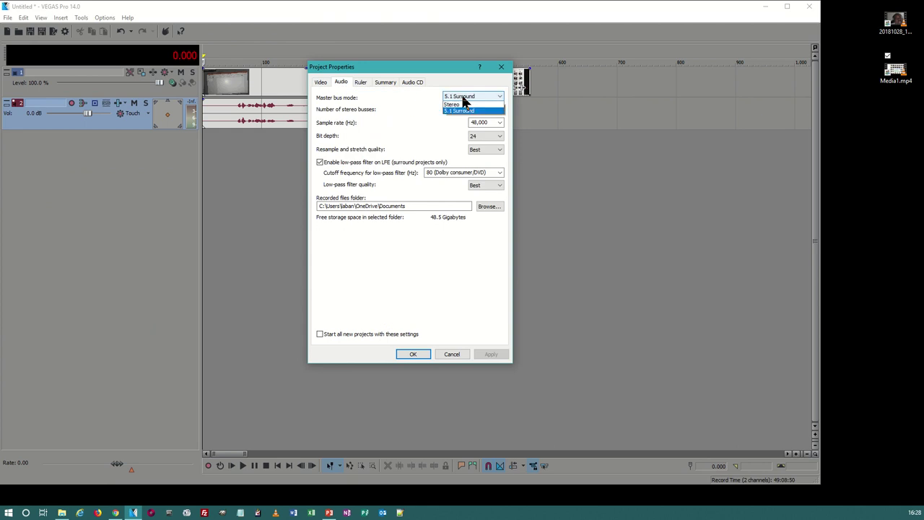
pyautogui.click(471, 112)
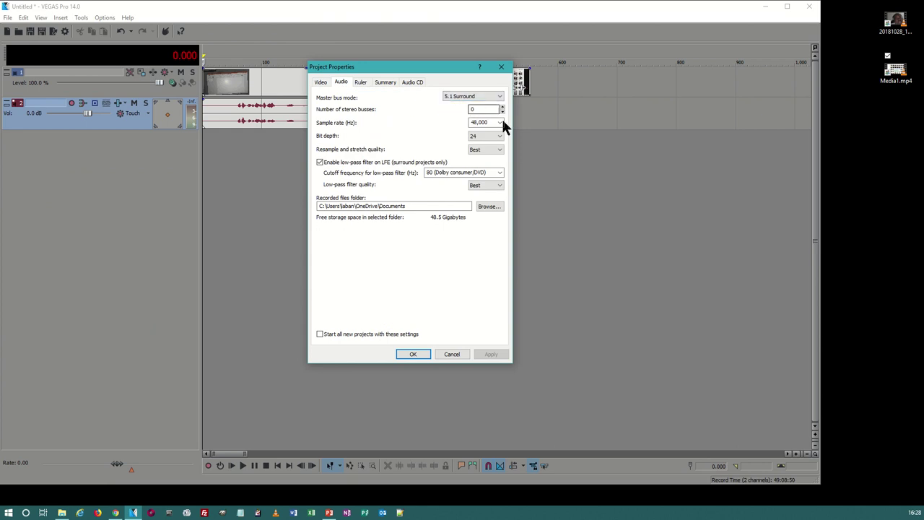
pyautogui.click(499, 122)
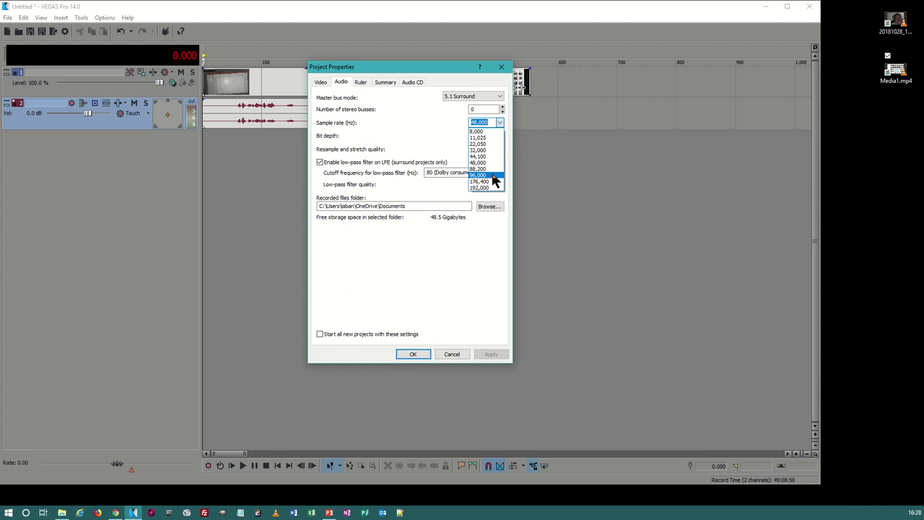
pyautogui.click(493, 175)
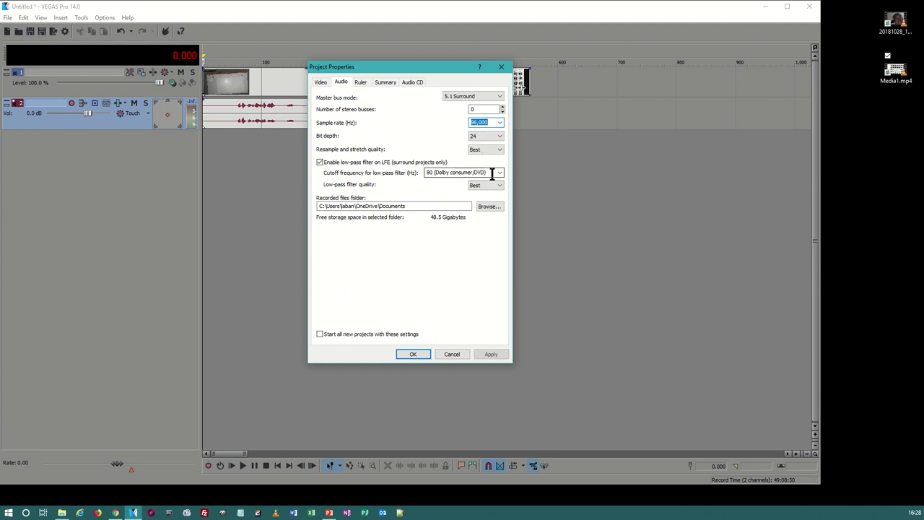
pyautogui.click(501, 136)
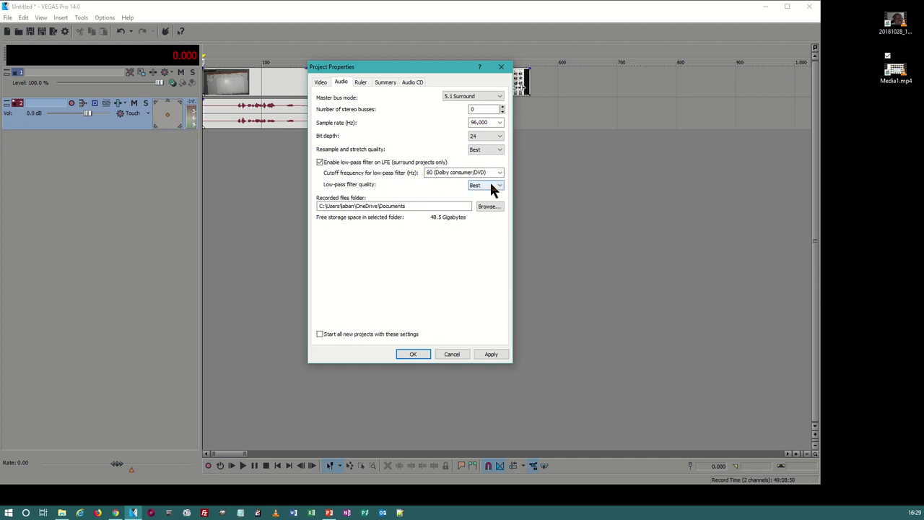
# Step: Keep the LFE low-pass filter on with a 120 (Dolby pro/film) cutoff and apply the audio settings
pyautogui.click(318, 162)
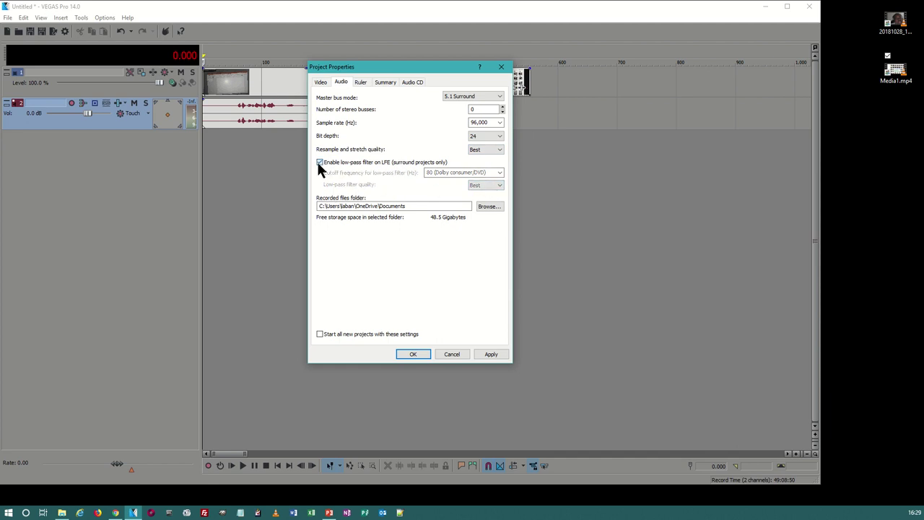
pyautogui.click(319, 163)
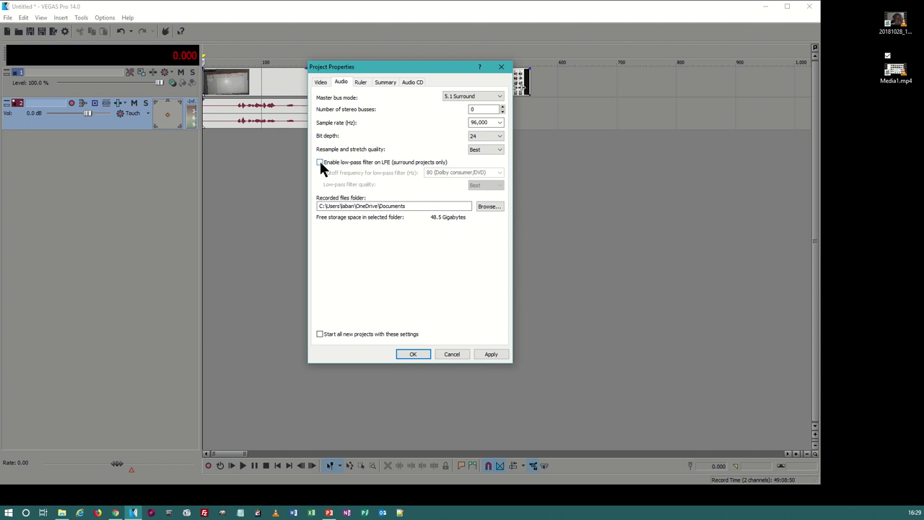
pyautogui.click(320, 163)
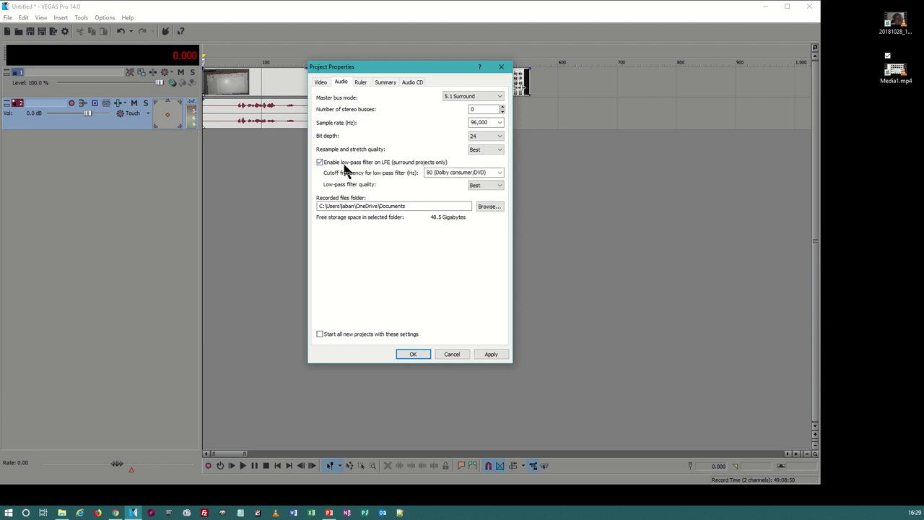
pyautogui.click(445, 172)
pyautogui.click(500, 174)
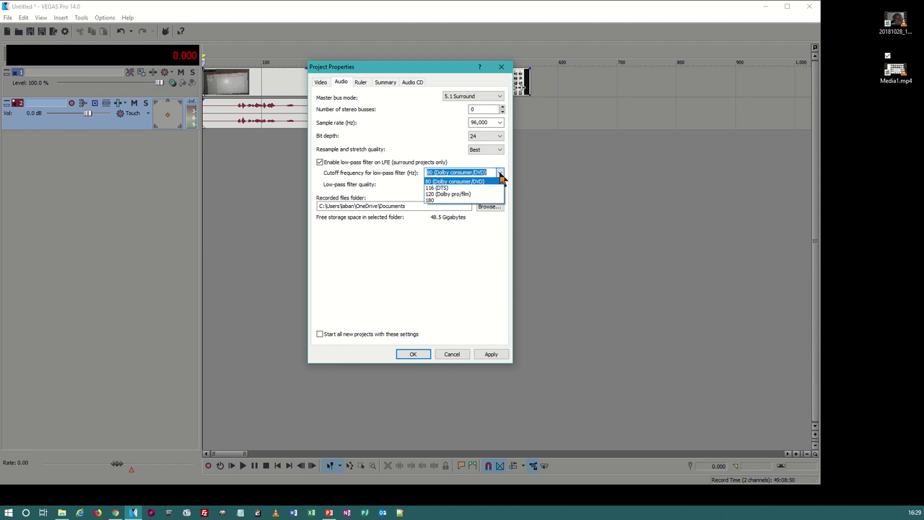
pyautogui.click(461, 195)
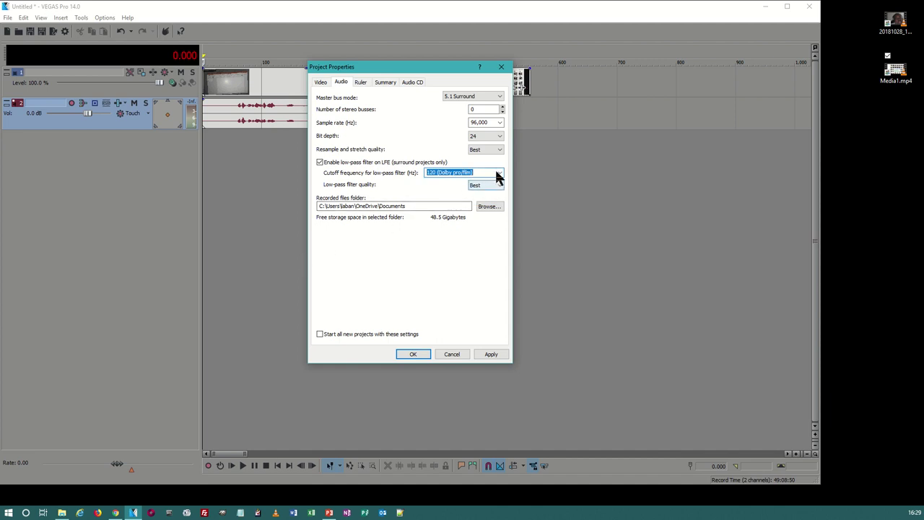
pyautogui.click(499, 175)
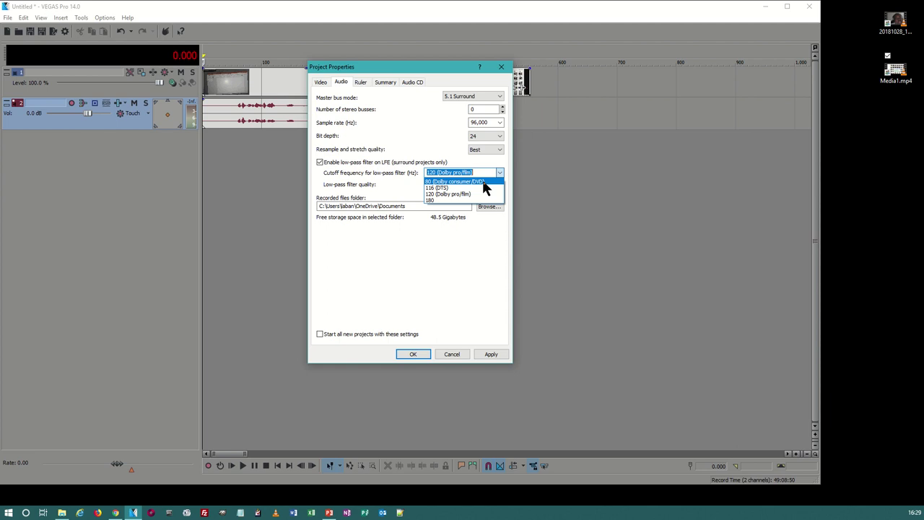
pyautogui.click(485, 182)
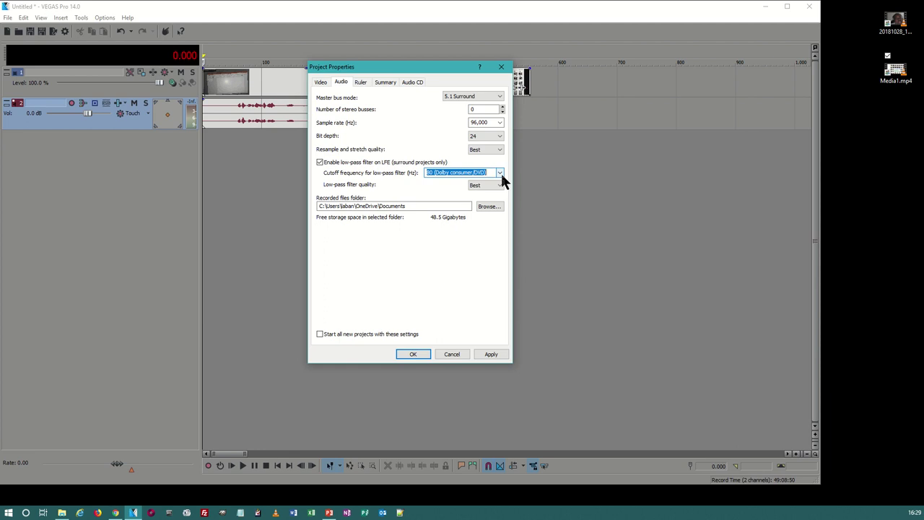
pyautogui.click(498, 174)
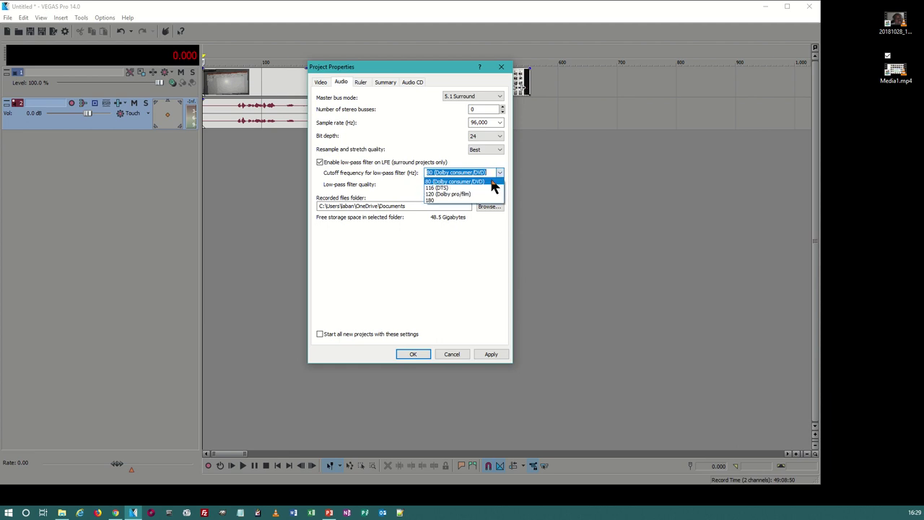
pyautogui.click(480, 195)
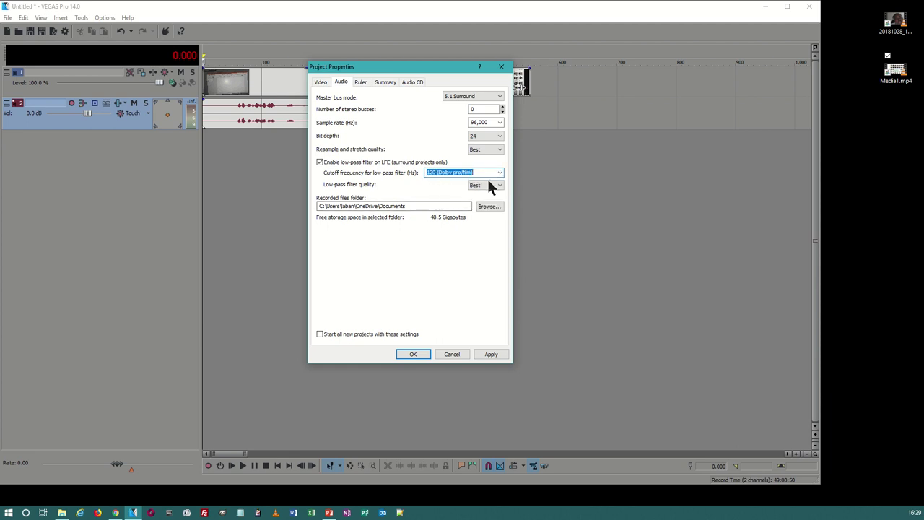
pyautogui.click(495, 358)
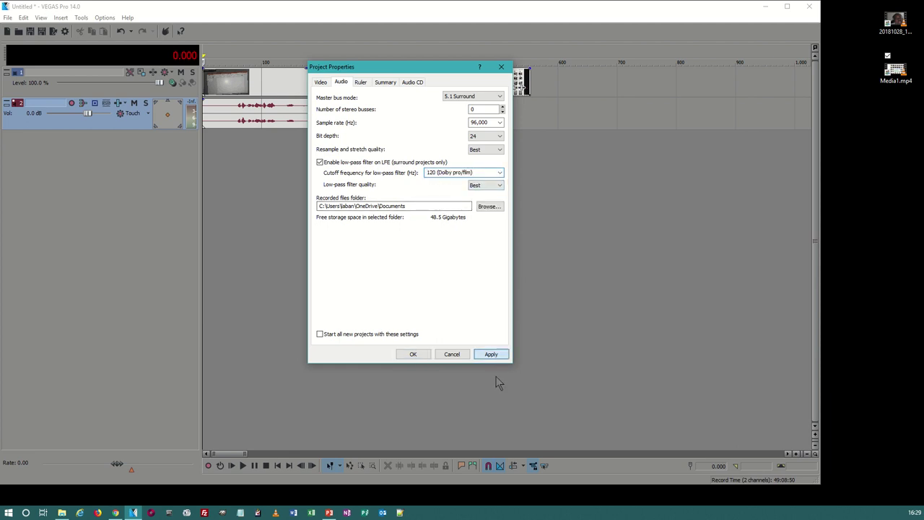
pyautogui.click(321, 81)
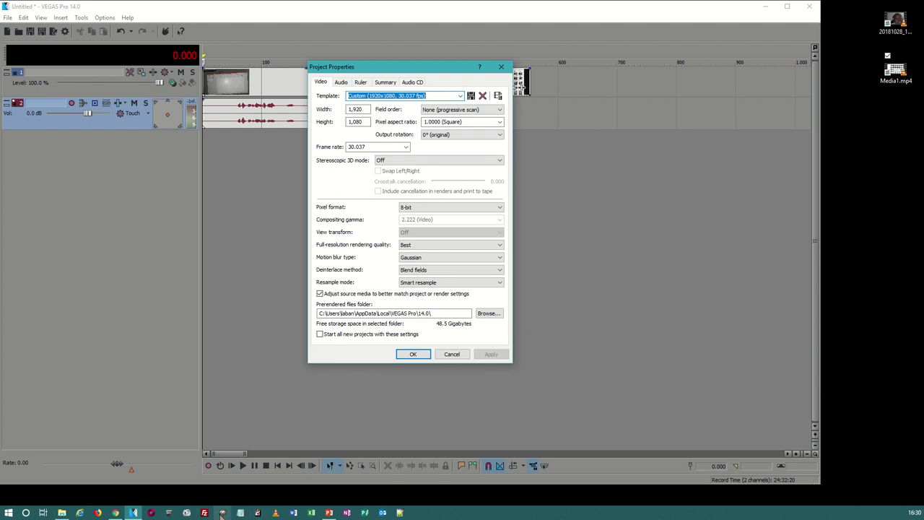
# Step: Switch to OpenDCP, move Project Properties aside, and launch the Title Generator from the DCP tab
pyautogui.click(168, 512)
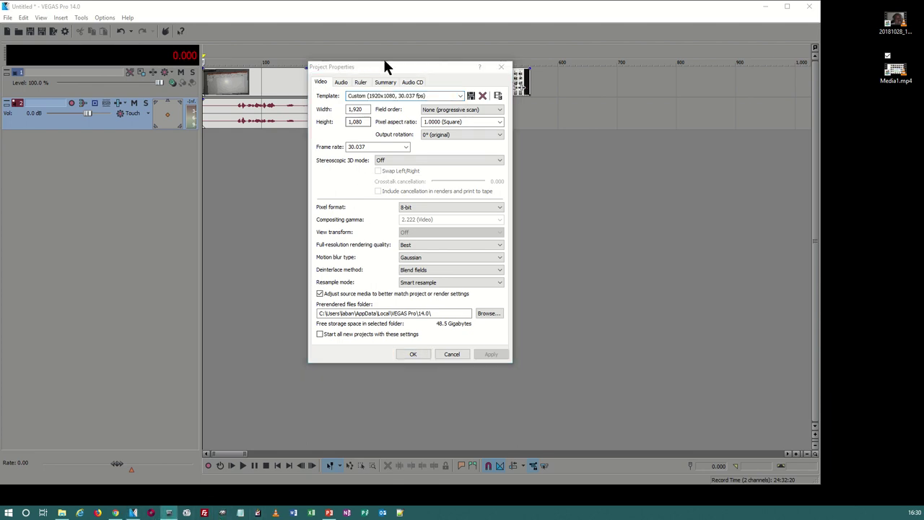
pyautogui.moveTo(383, 65); pyautogui.dragTo(144, 71)
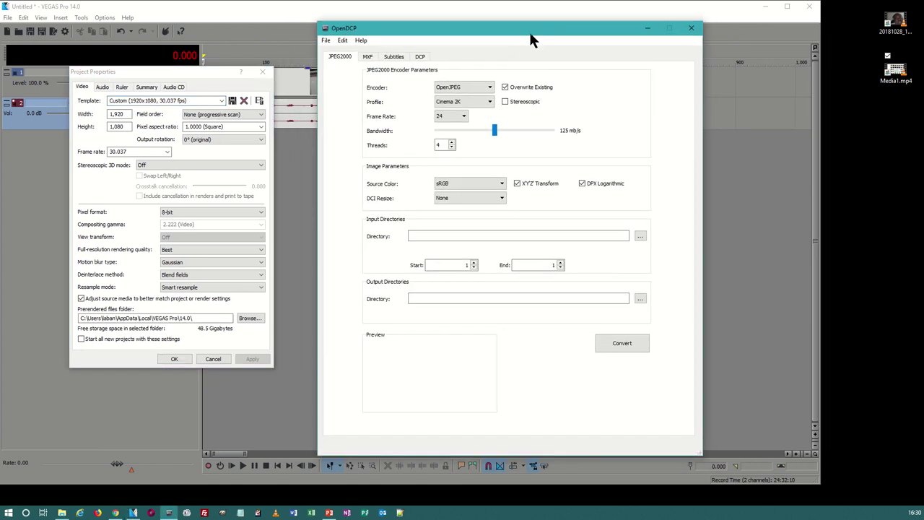
pyautogui.click(418, 57)
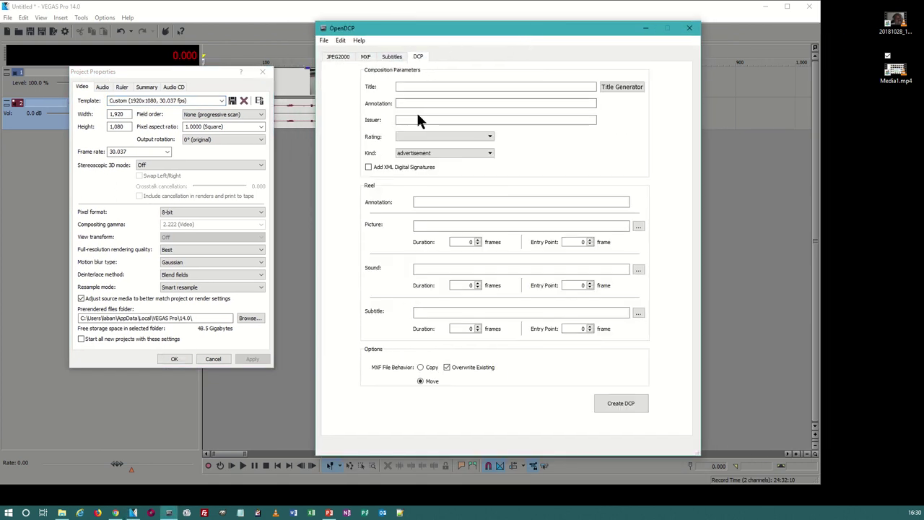
pyautogui.click(407, 118)
pyautogui.click(470, 102)
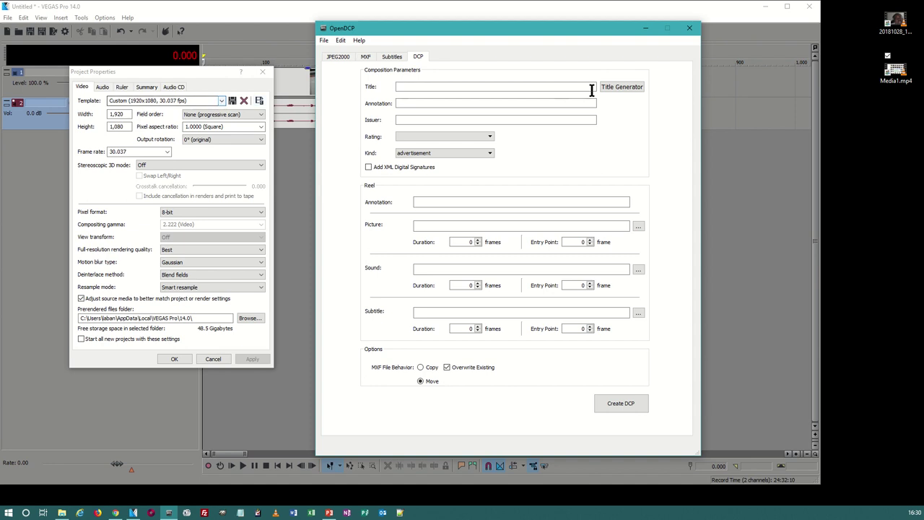
pyautogui.click(619, 88)
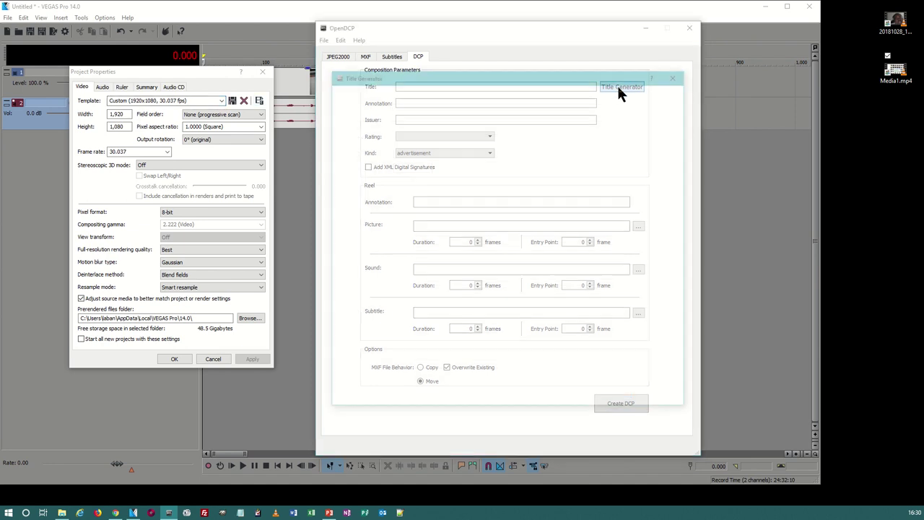
# Step: Choose Flat (1.85:1) as the Title Generator aspect ratio, giving the title _F_20181028
pyautogui.click(447, 183)
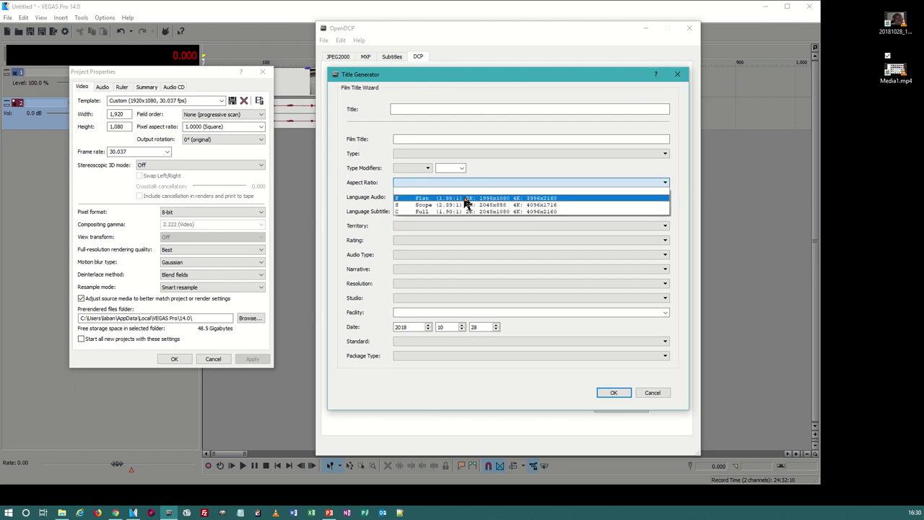
pyautogui.click(467, 199)
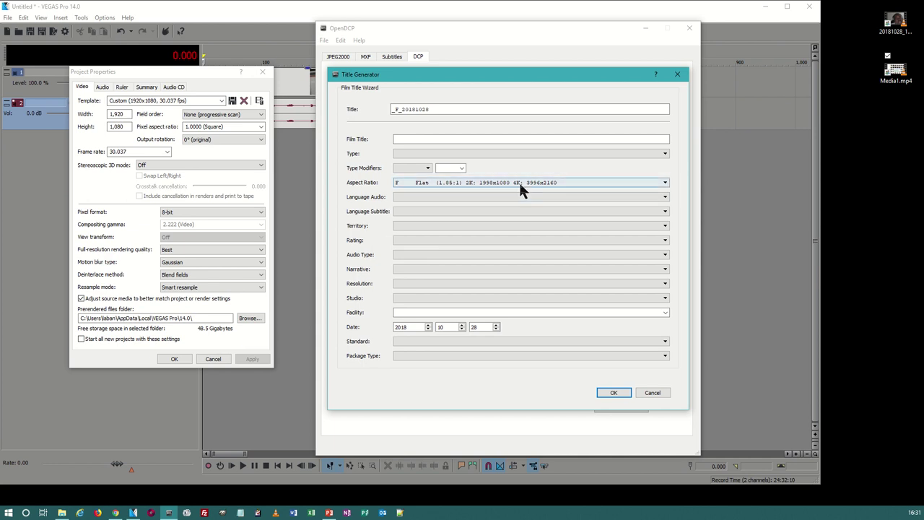
pyautogui.click(464, 184)
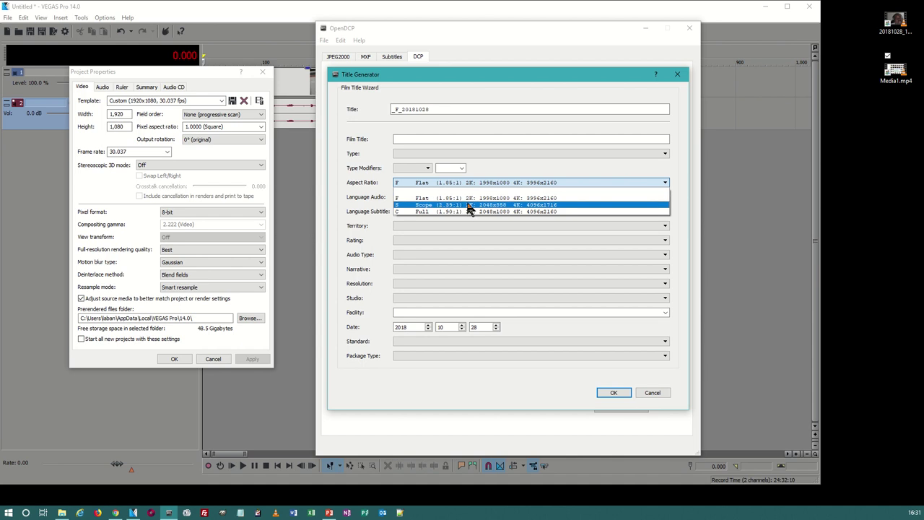
# Step: Change the aspect ratio to Scope (2.39:1) for title _S_20181028, then return to VEGAS's video template dropdown
pyautogui.click(468, 205)
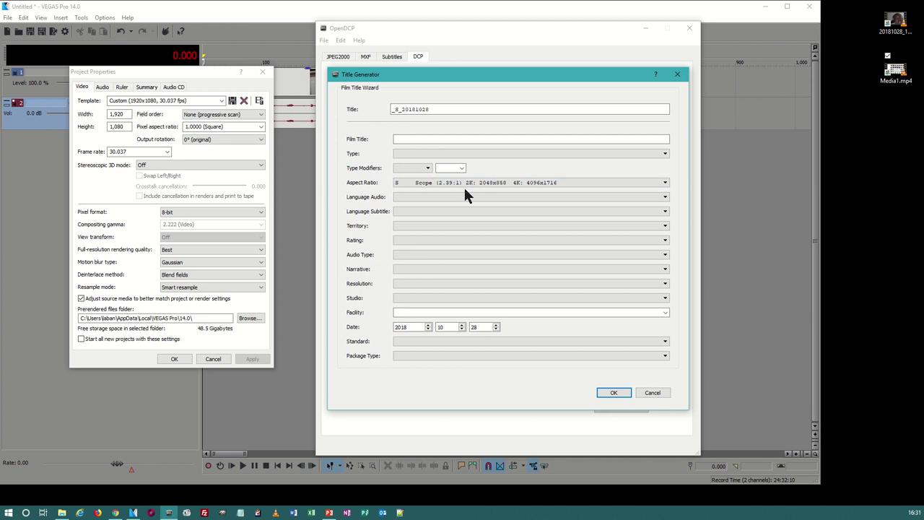
pyautogui.click(504, 182)
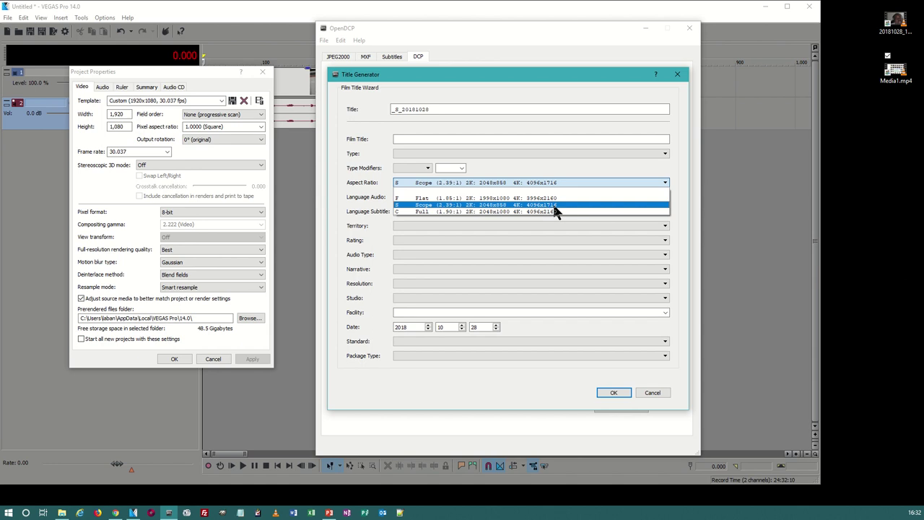
pyautogui.click(221, 101)
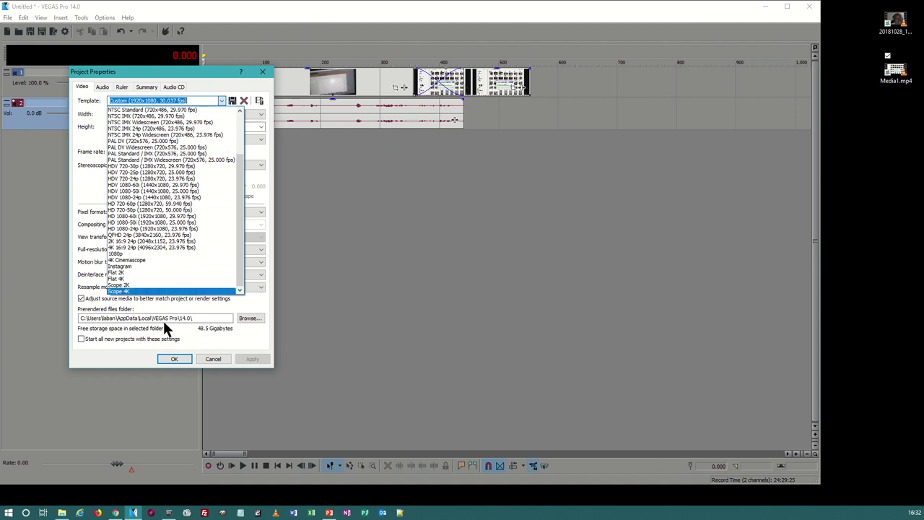
# Step: Try Flat 4K, then settle on the Scope 4K template (4096×1716, 24.000 Film)
pyautogui.click(142, 261)
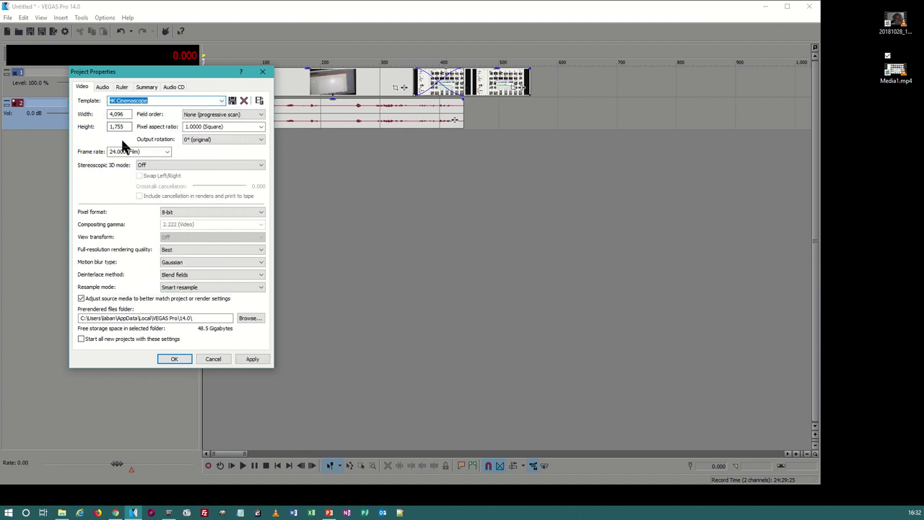
pyautogui.click(221, 101)
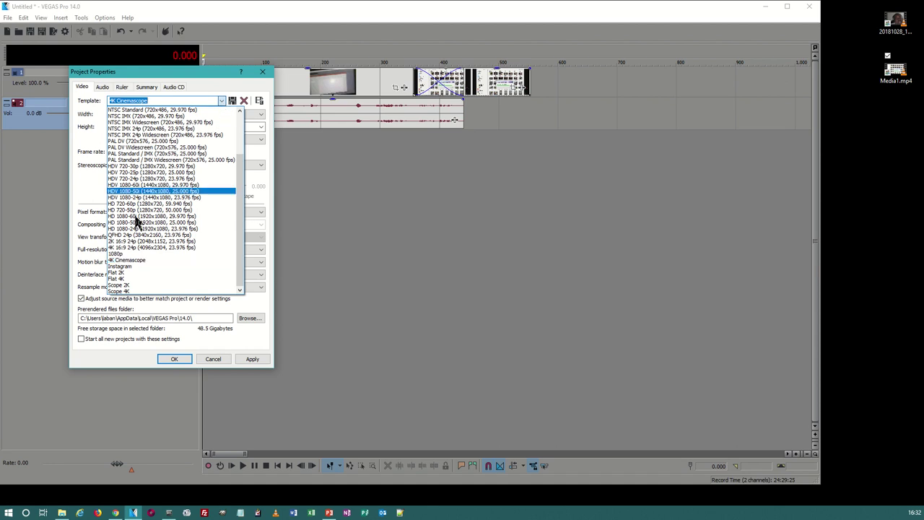
pyautogui.click(135, 280)
pyautogui.click(222, 100)
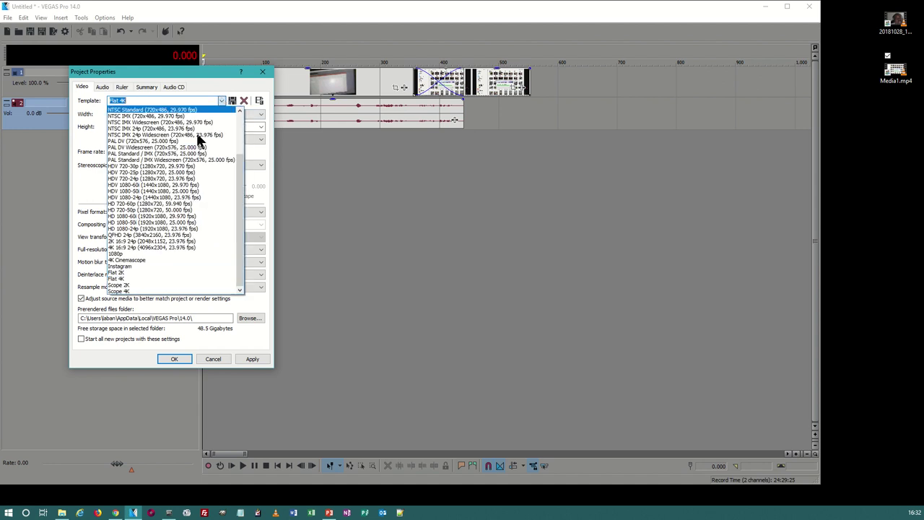
pyautogui.click(144, 298)
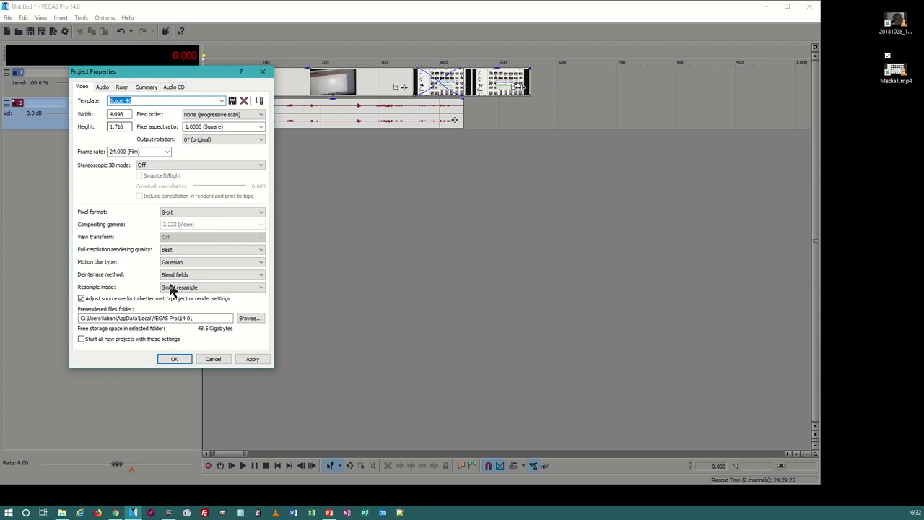
pyautogui.click(170, 513)
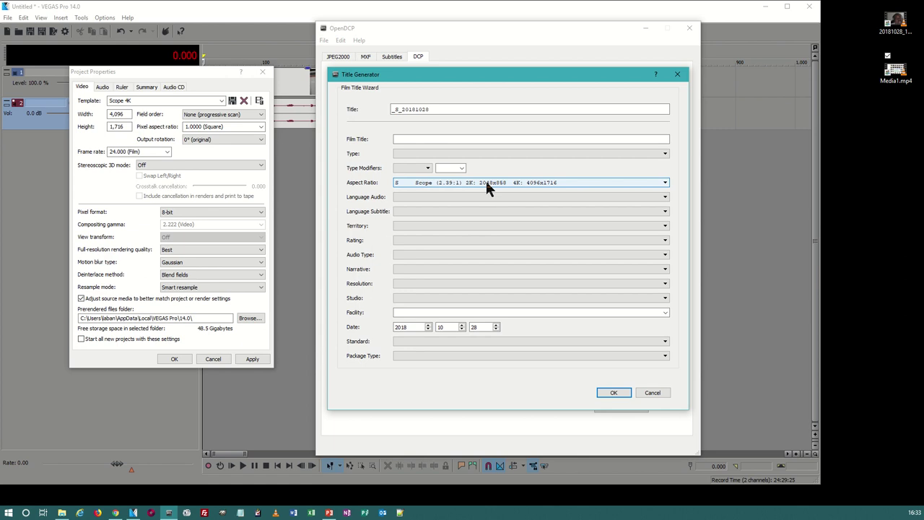
# Step: Accept the generated DCP title in the Title Generator and close OpenDCP
pyautogui.moveTo(396, 70); pyautogui.dragTo(457, 109)
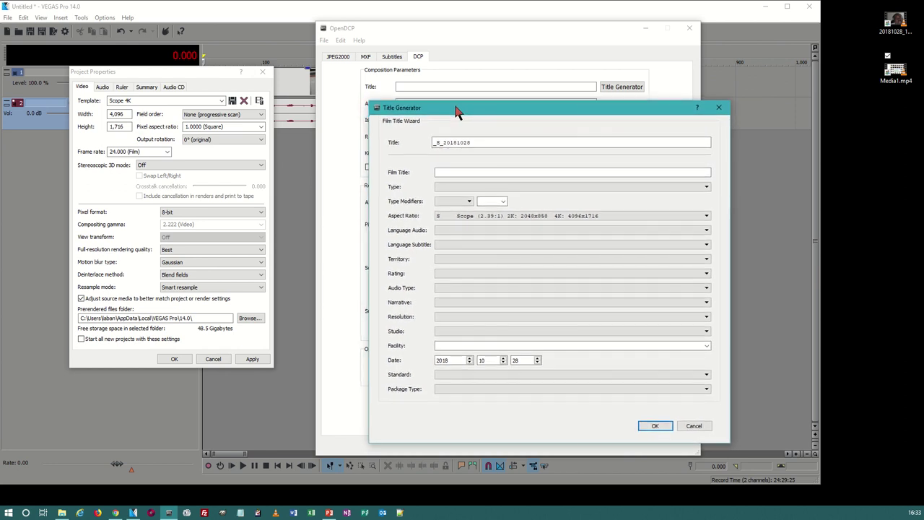
pyautogui.click(645, 425)
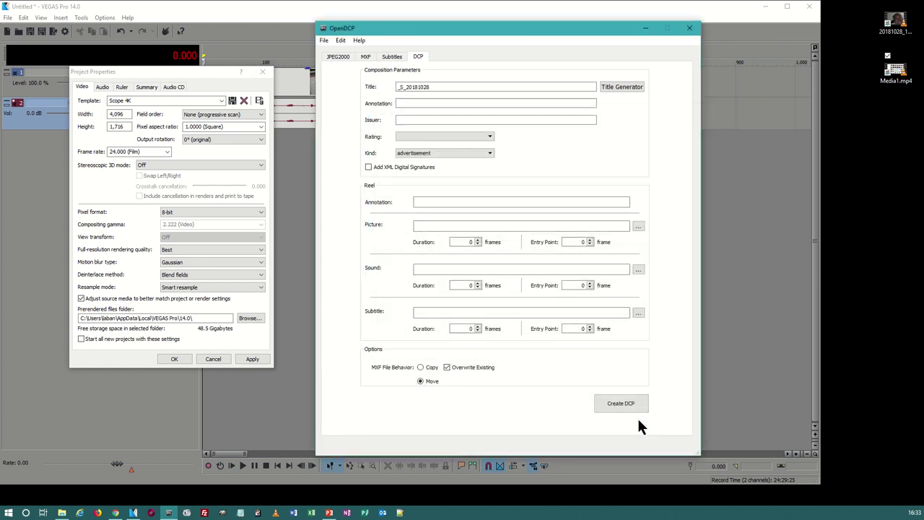
pyautogui.click(688, 29)
# Step: Switch the project template to Flat 2K (1,998 × 1,080) and apply it
pyautogui.click(221, 101)
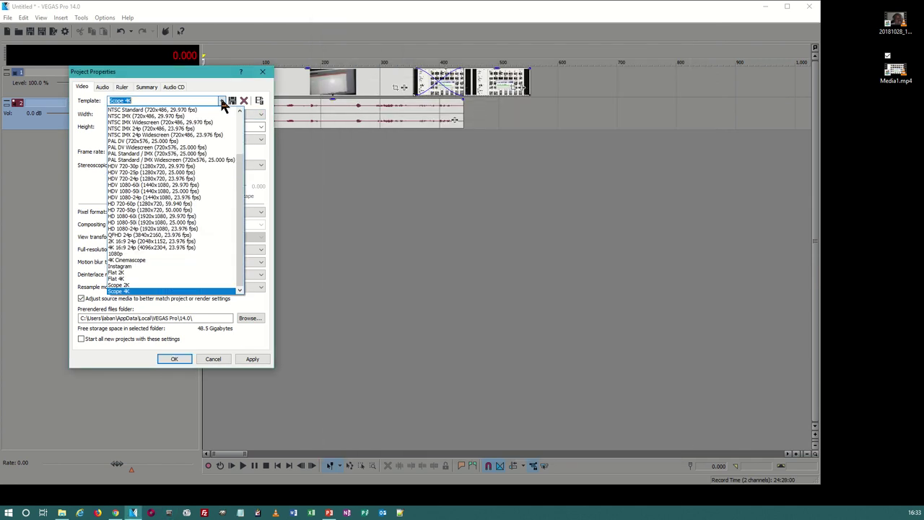
pyautogui.click(143, 275)
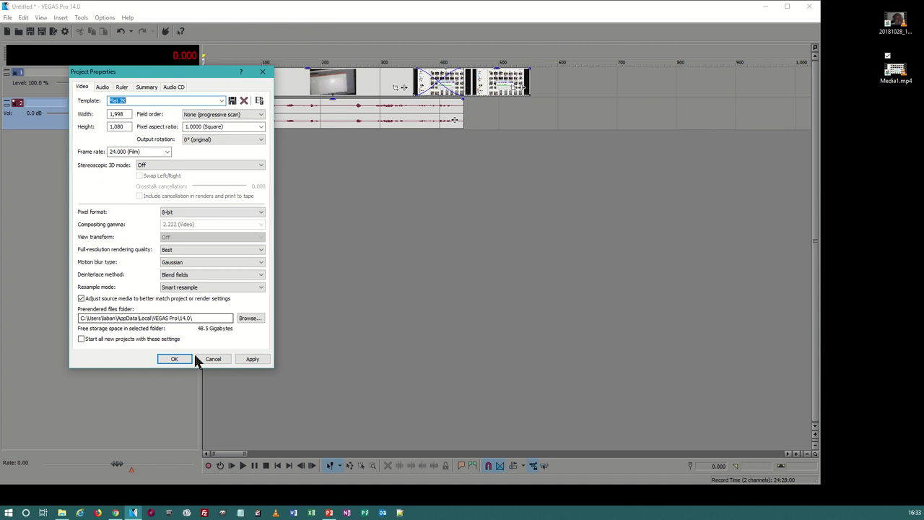
pyautogui.click(182, 361)
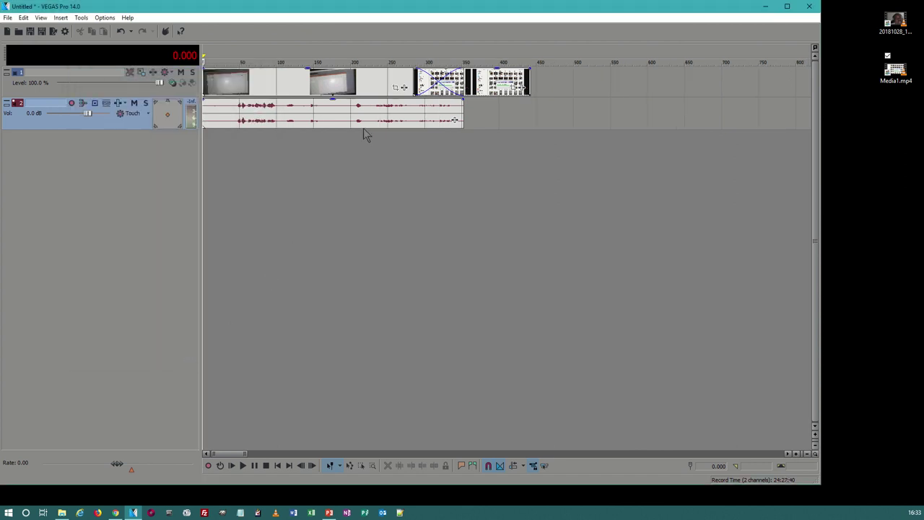
# Step: Match the first clip's pan/crop frame to the output aspect
pyautogui.click(396, 90)
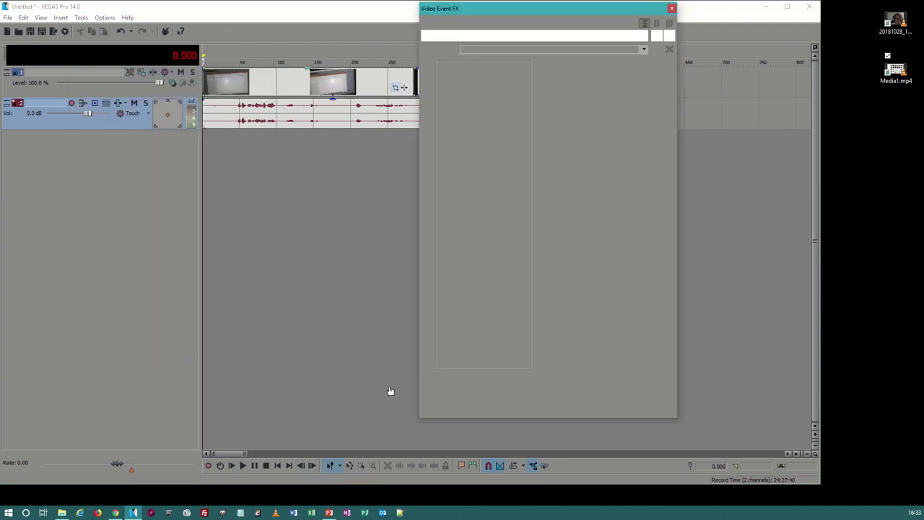
pyautogui.rightClick(578, 203)
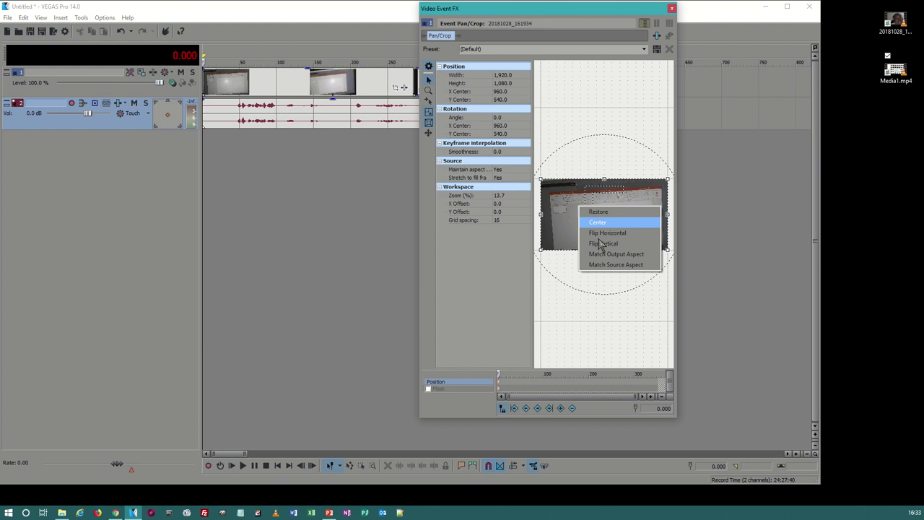
pyautogui.click(610, 256)
pyautogui.rightClick(560, 221)
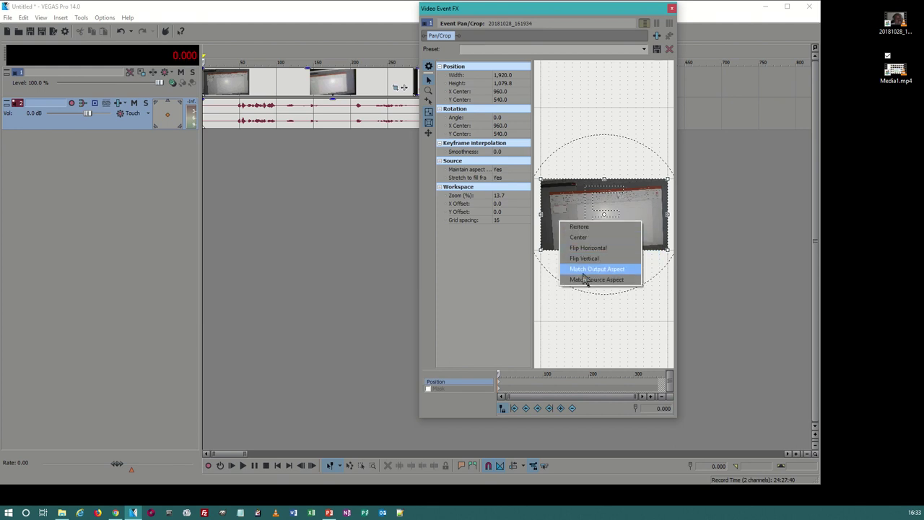
pyautogui.click(583, 274)
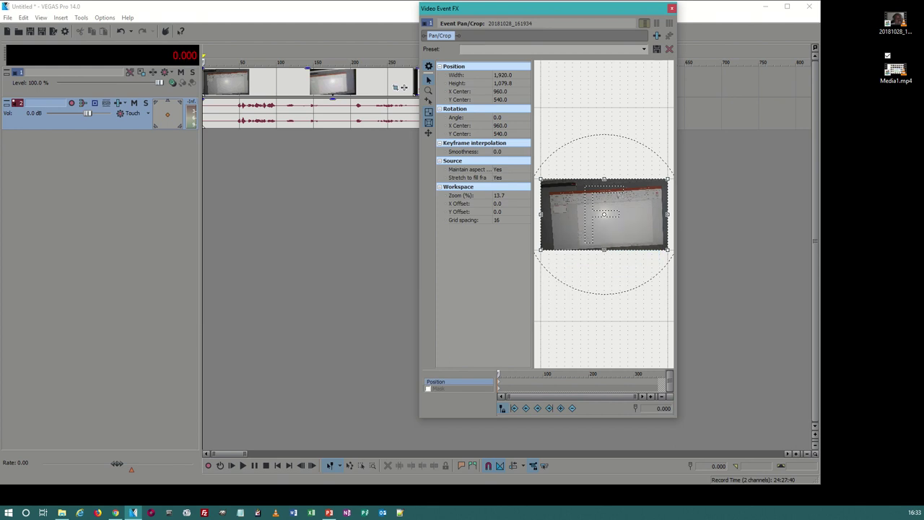
pyautogui.hotkey('alt', '4')
pyautogui.moveTo(423, 91); pyautogui.dragTo(208, 102)
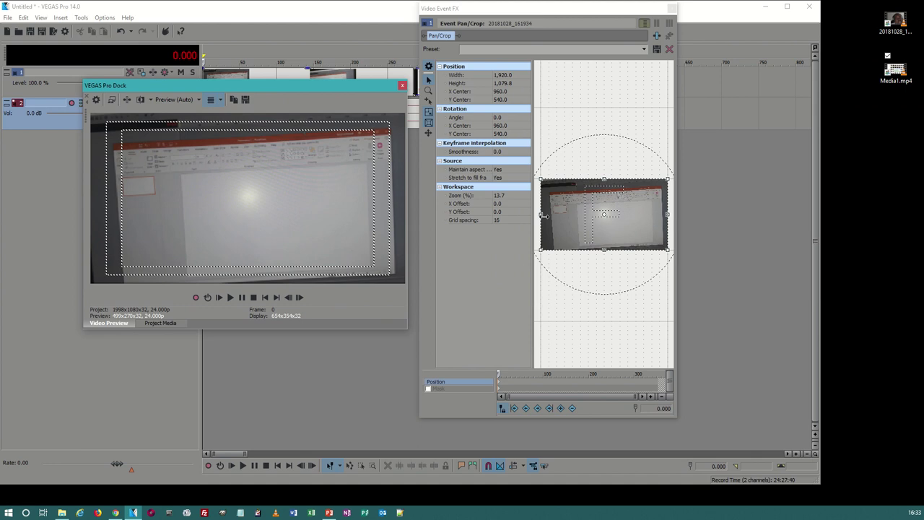
# Step: Try resizing and source-aspect framing on the first clip, then reset and rematch to output aspect
pyautogui.moveTo(542, 216); pyautogui.dragTo(559, 214)
pyautogui.rightClick(577, 211)
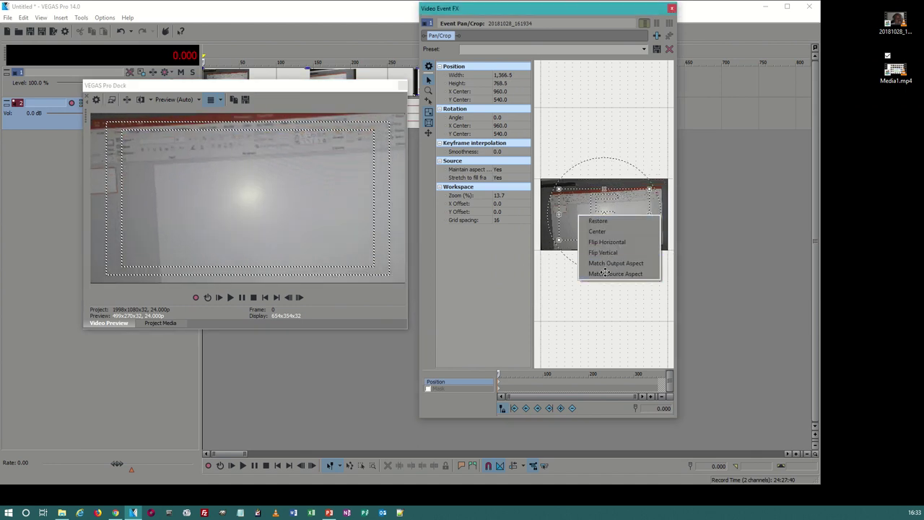
pyautogui.click(606, 271)
pyautogui.rightClick(571, 213)
pyautogui.click(594, 266)
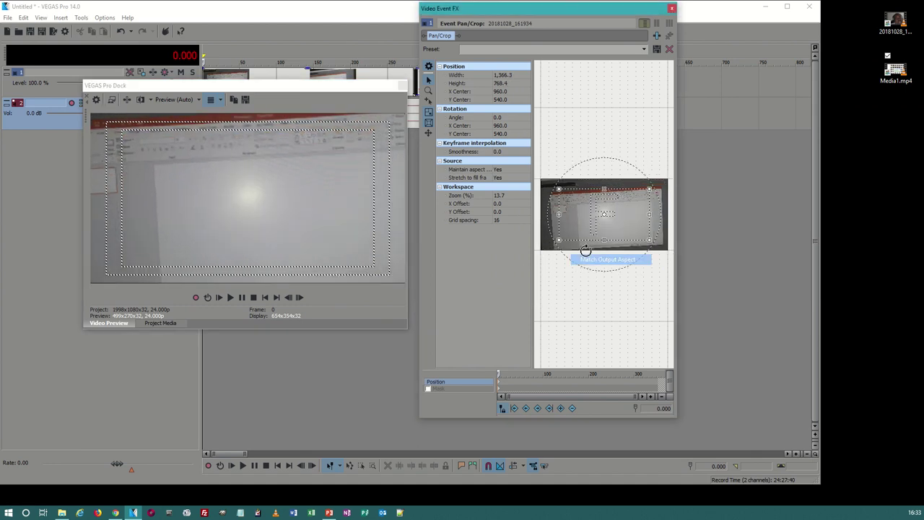
pyautogui.moveTo(537, 210); pyautogui.dragTo(575, 256)
pyautogui.rightClick(548, 230)
pyautogui.click(564, 235)
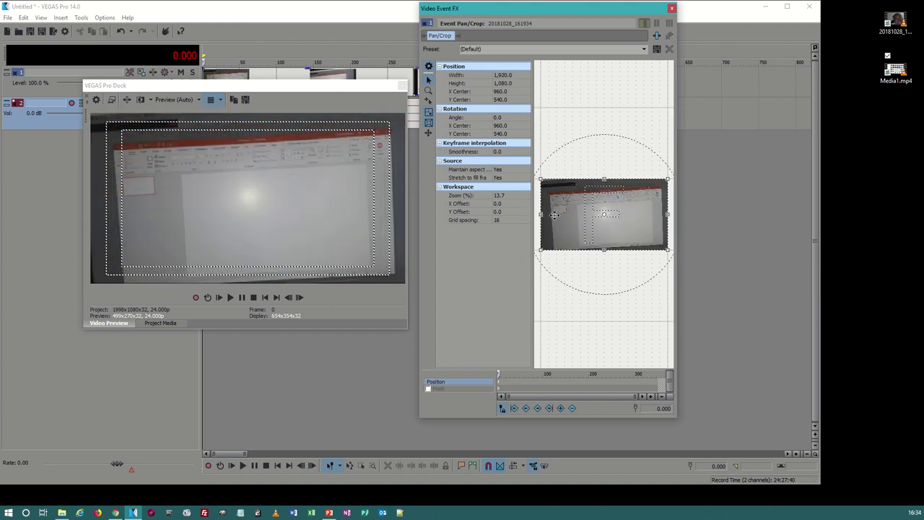
pyautogui.rightClick(556, 218)
pyautogui.click(587, 267)
# Step: Match Media1's pan/crop frame to output aspect and enlarge it to about 1,329 × 718
pyautogui.moveTo(619, 10); pyautogui.dragTo(586, 60)
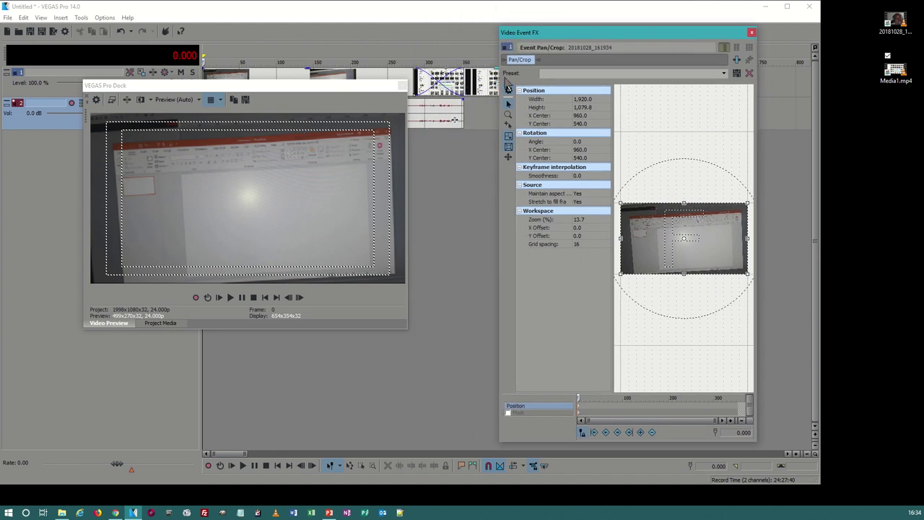
pyautogui.click(482, 85)
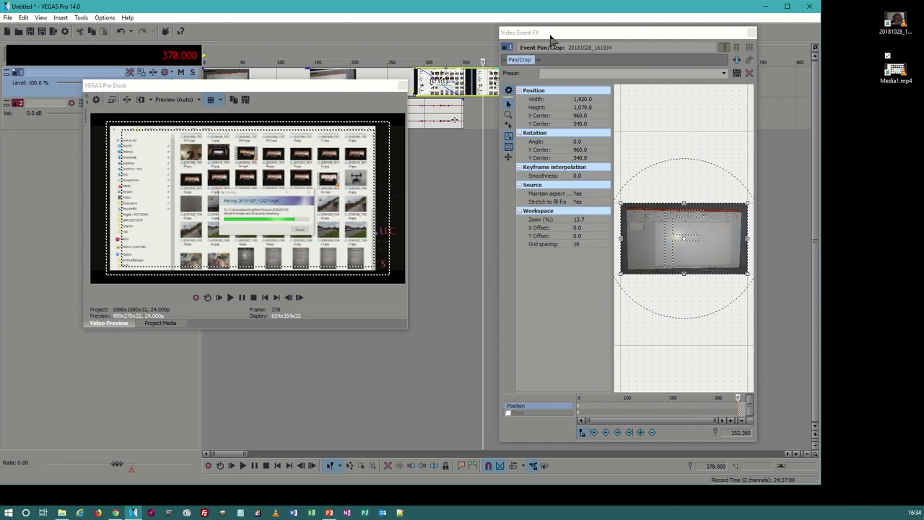
pyautogui.moveTo(551, 34); pyautogui.dragTo(509, 57)
pyautogui.click(517, 87)
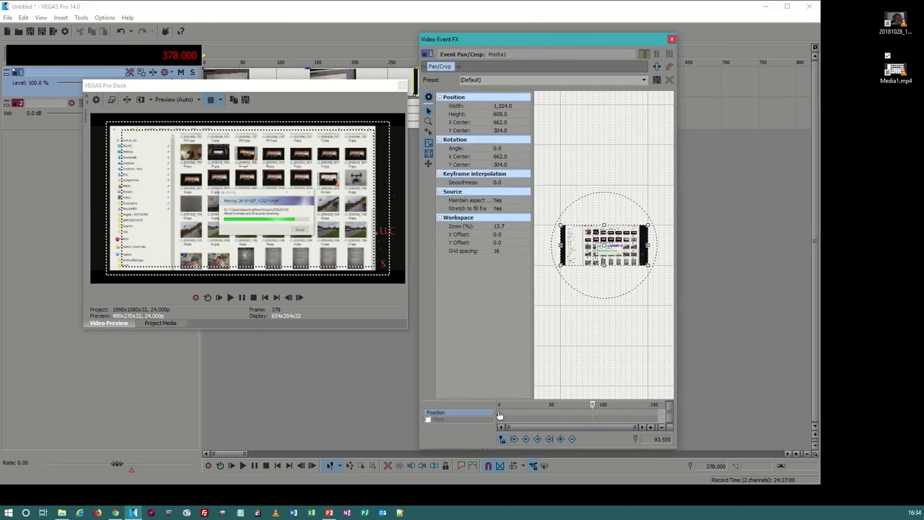
pyautogui.rightClick(576, 241)
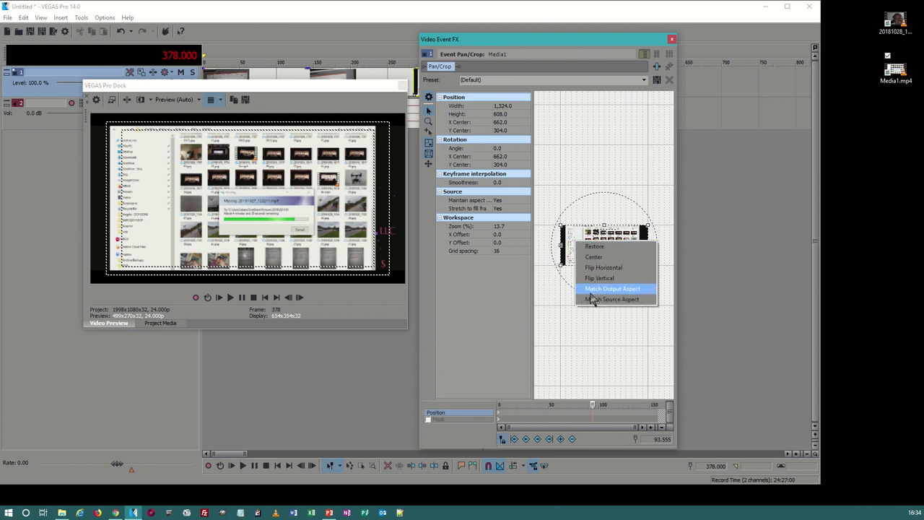
pyautogui.click(591, 290)
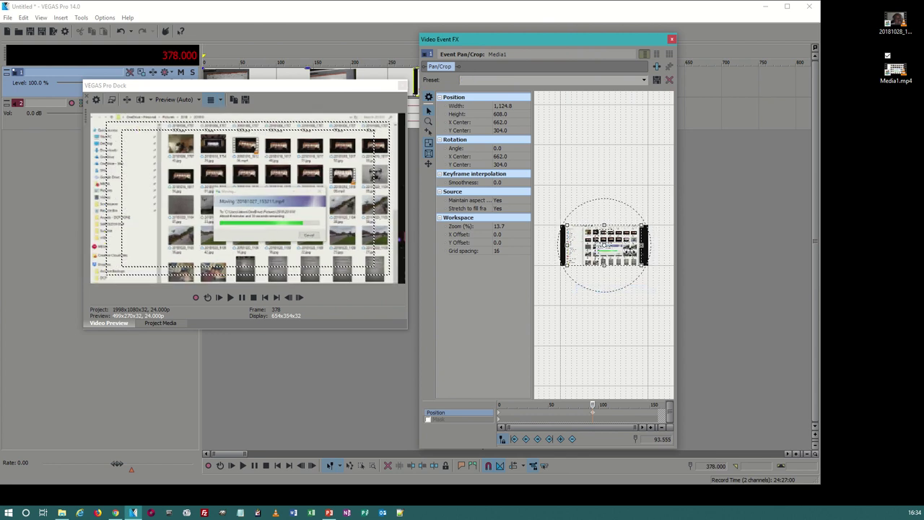
pyautogui.moveTo(570, 243); pyautogui.dragTo(563, 245)
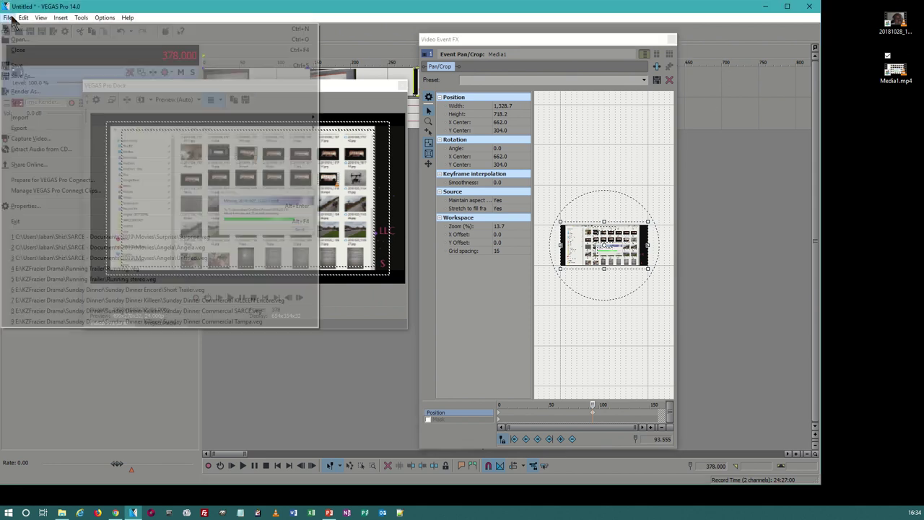
# Step: Open Project Properties and choose the Flat 4K (3,996 × 2,160) template
pyautogui.click(7, 17)
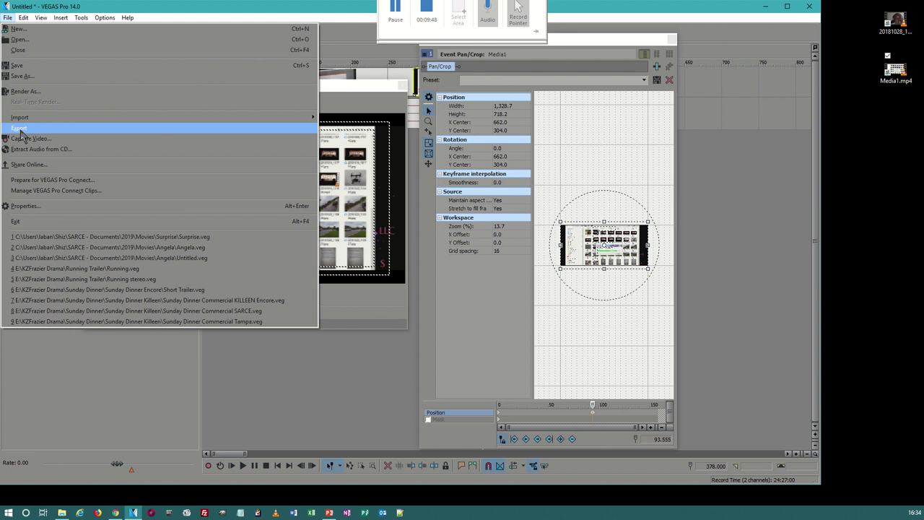
pyautogui.click(29, 207)
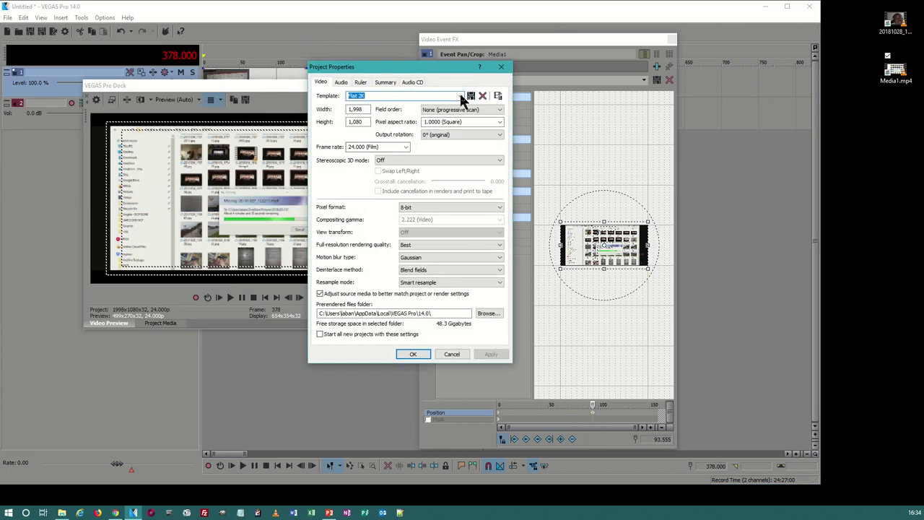
pyautogui.click(460, 95)
pyautogui.click(394, 278)
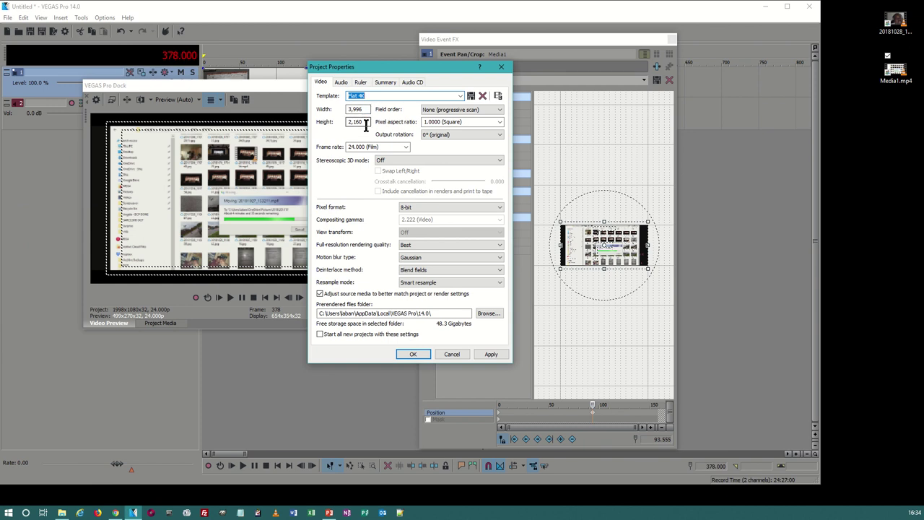
# Step: Try 59.940 fps, then set the frame rate back to 24.000 (Film)
pyautogui.click(405, 146)
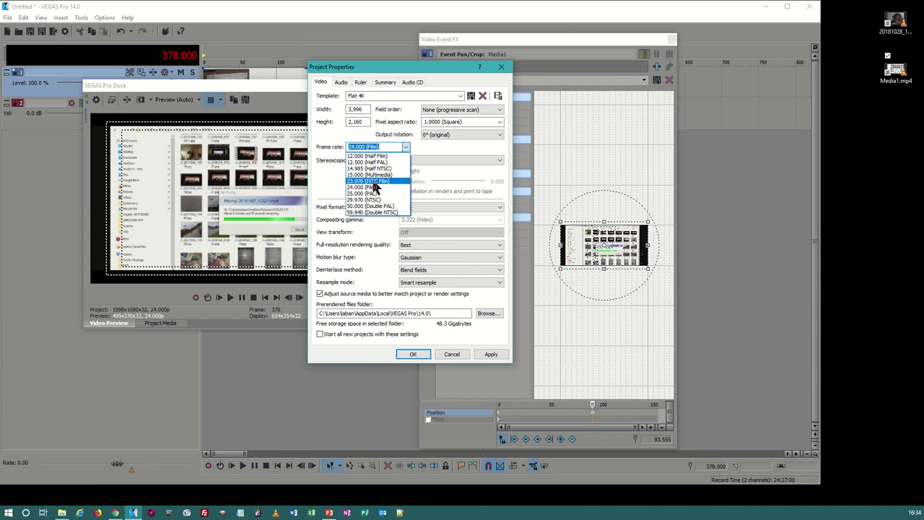
pyautogui.click(372, 212)
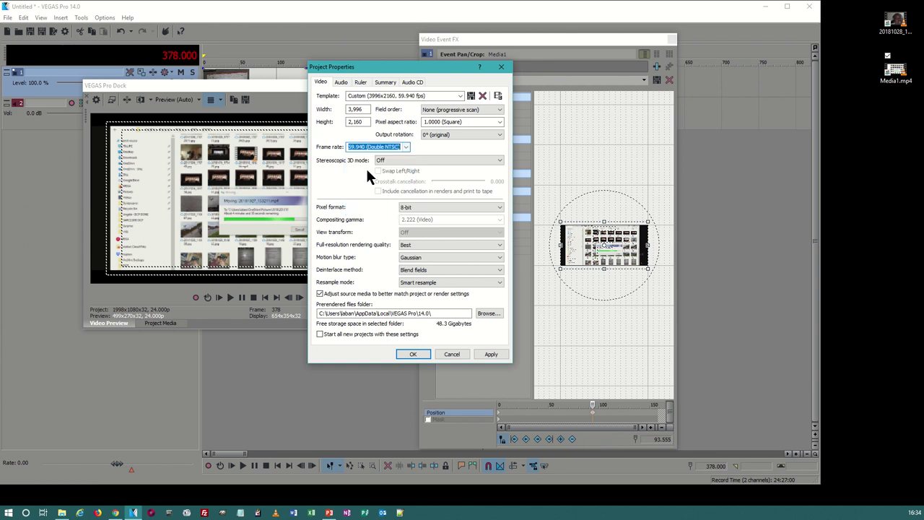
pyautogui.write('60')
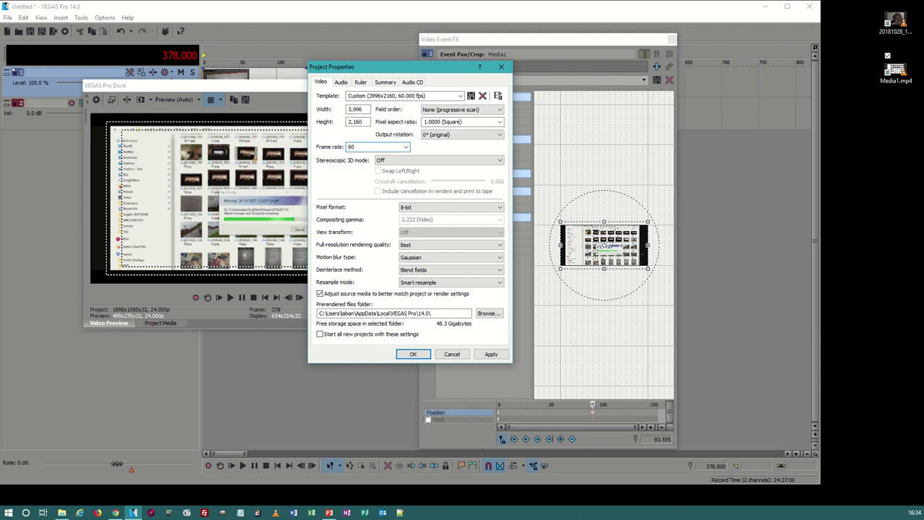
pyautogui.click(403, 147)
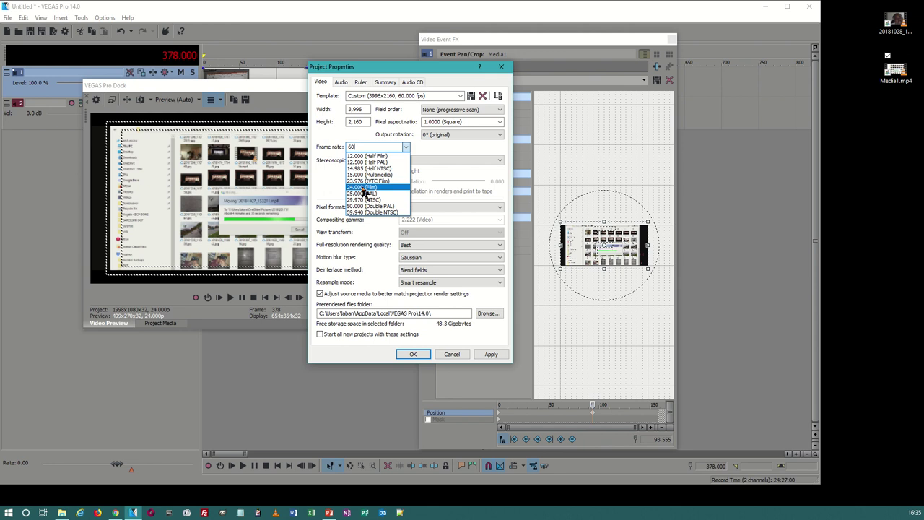
pyautogui.click(364, 187)
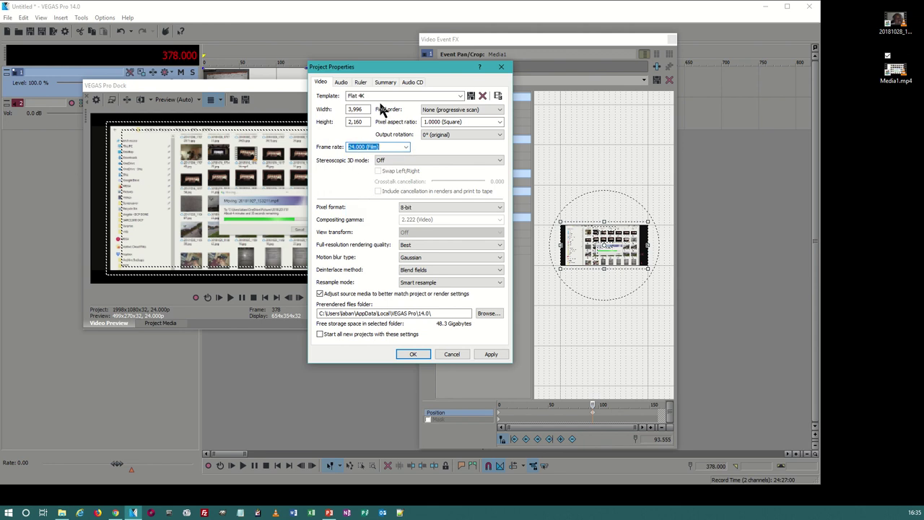
pyautogui.moveTo(348, 71); pyautogui.dragTo(292, 68)
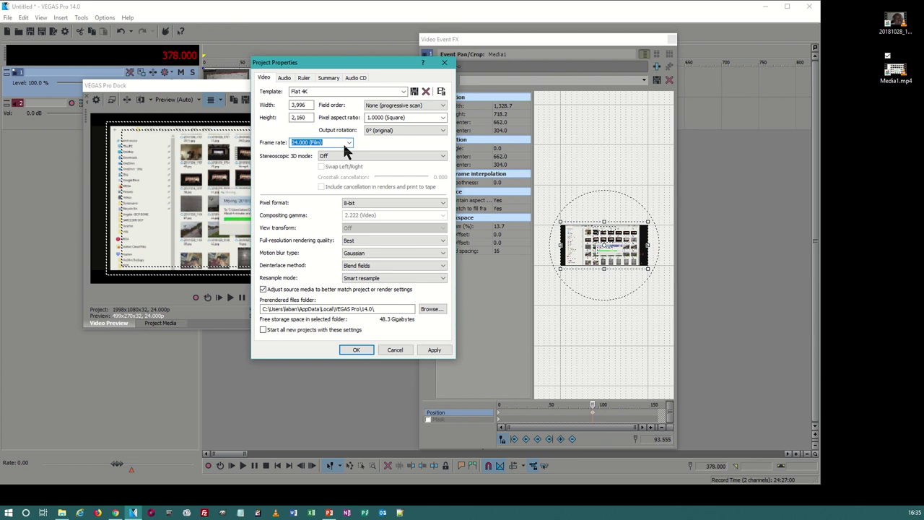
# Step: On the Video tab, keep field order at progressive scan
pyautogui.click(265, 78)
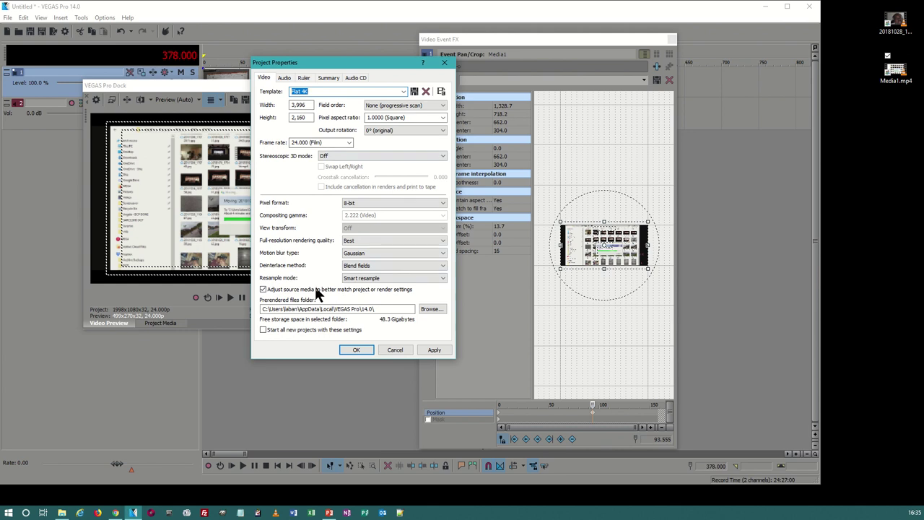
pyautogui.click(394, 107)
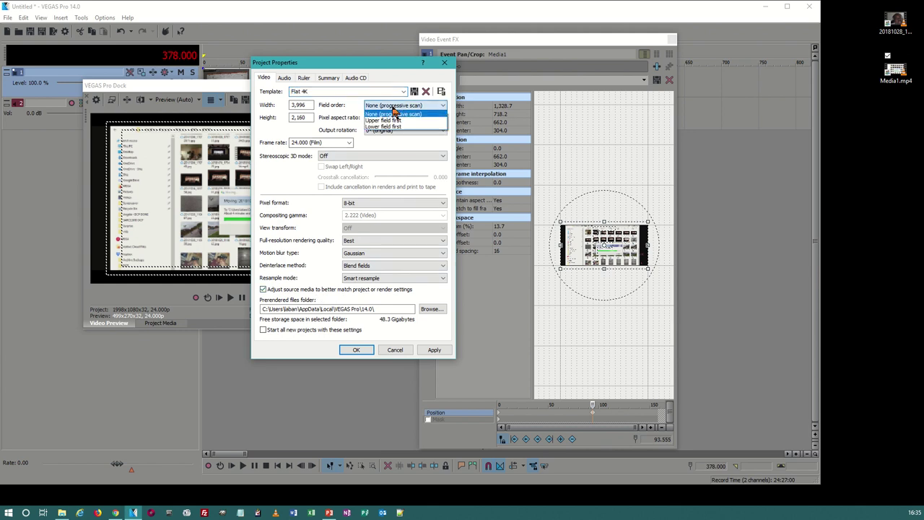
pyautogui.click(387, 115)
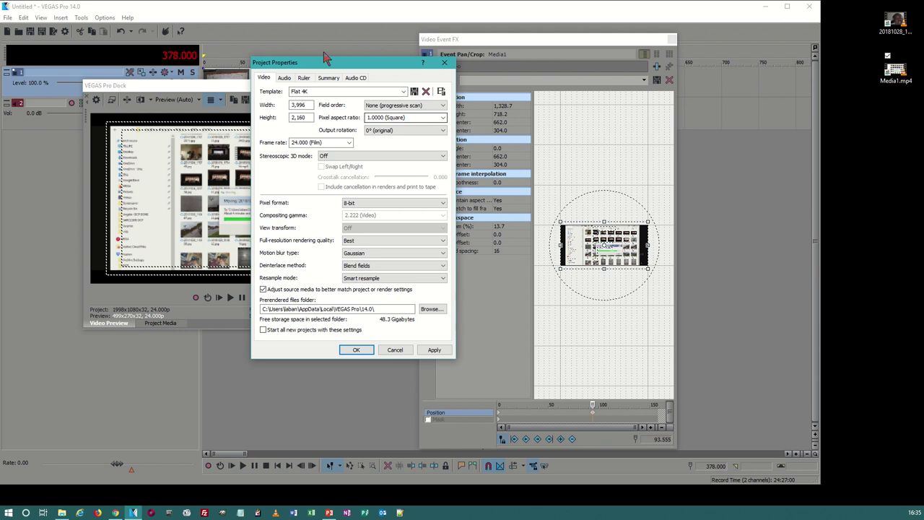
pyautogui.moveTo(340, 58); pyautogui.dragTo(305, 81)
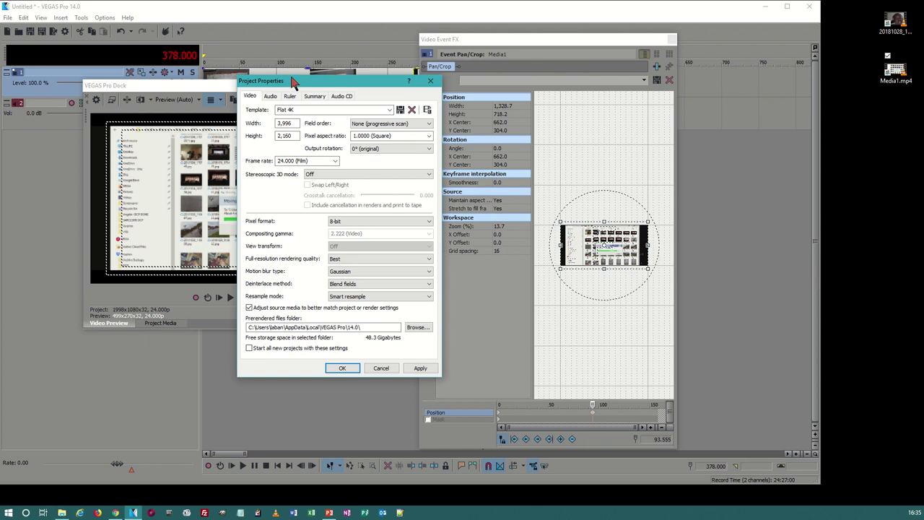
pyautogui.moveTo(277, 85); pyautogui.dragTo(308, 36)
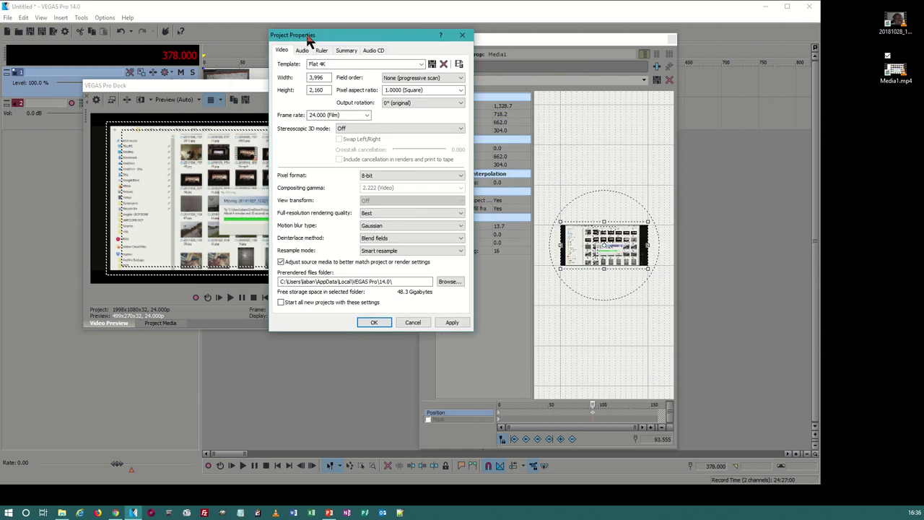
# Step: Pick Scope 2K, then Scope 4K (4,096 × 1,716) as the template, and switch to Chrome
pyautogui.click(420, 63)
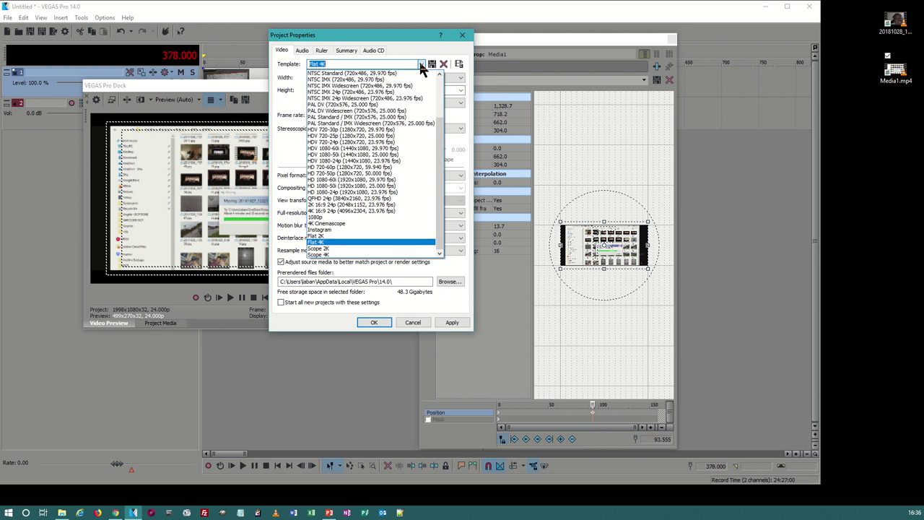
pyautogui.click(324, 248)
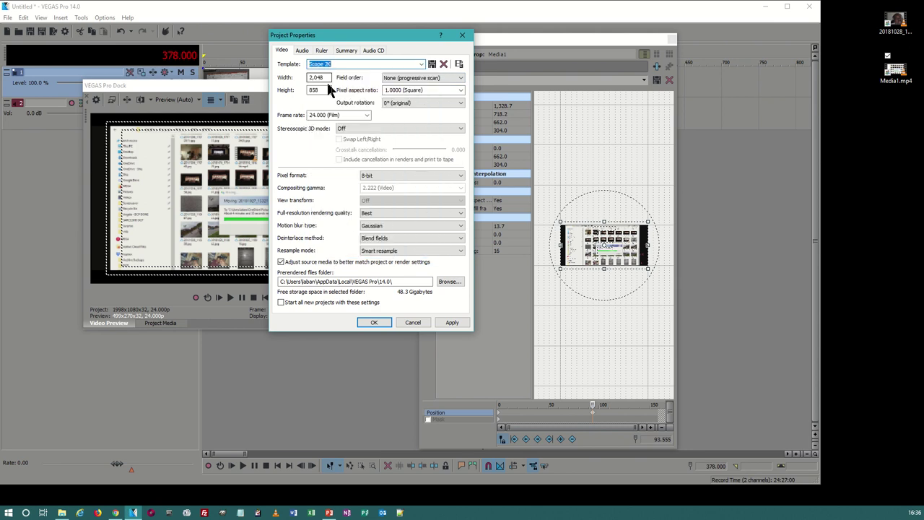
pyautogui.click(421, 64)
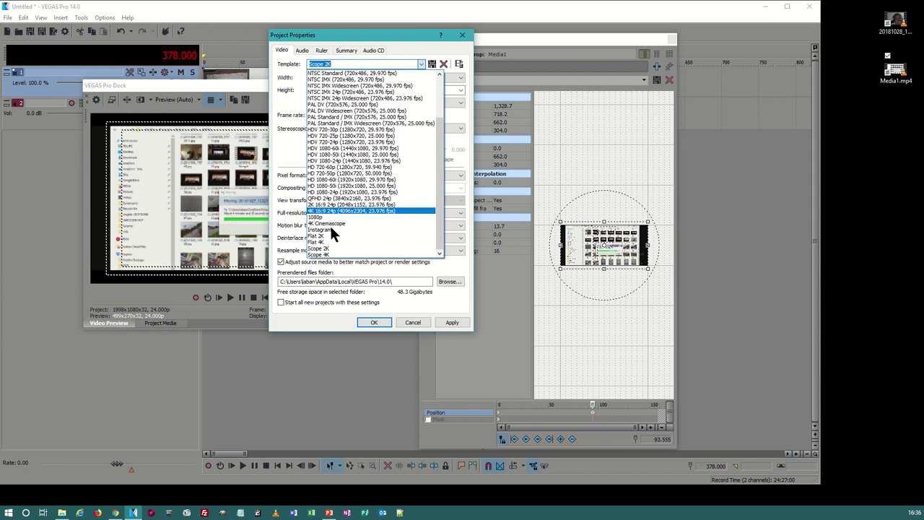
pyautogui.click(327, 262)
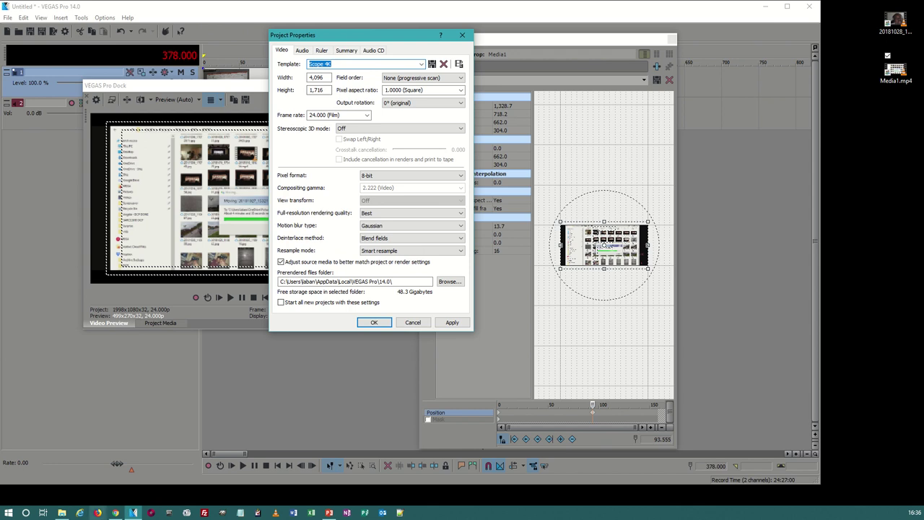
pyautogui.click(116, 513)
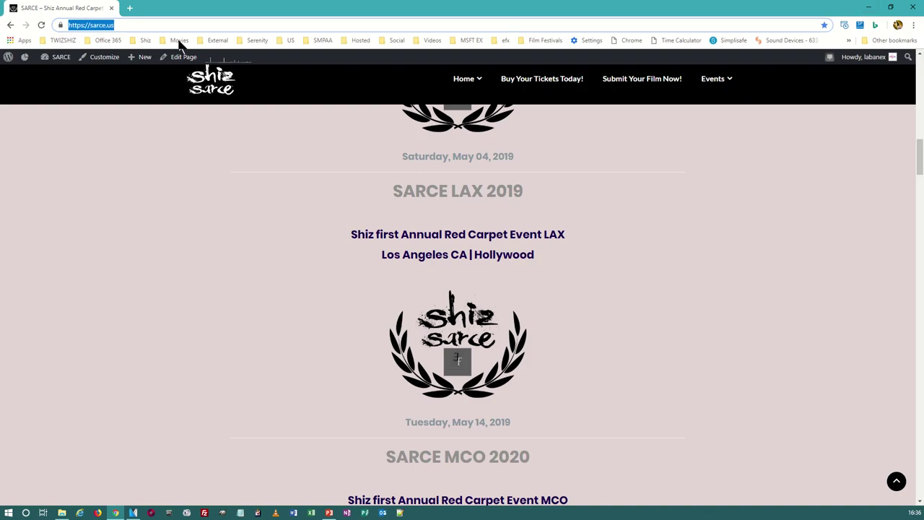
# Step: Open Shiz Media Studios from the Shiz bookmarks folder, then return to VEGAS Pro
pyautogui.click(145, 41)
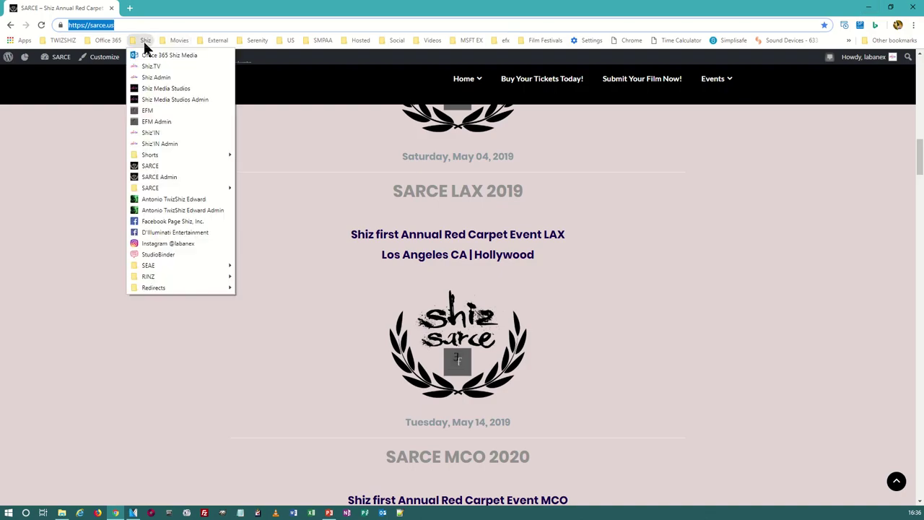
pyautogui.click(165, 88)
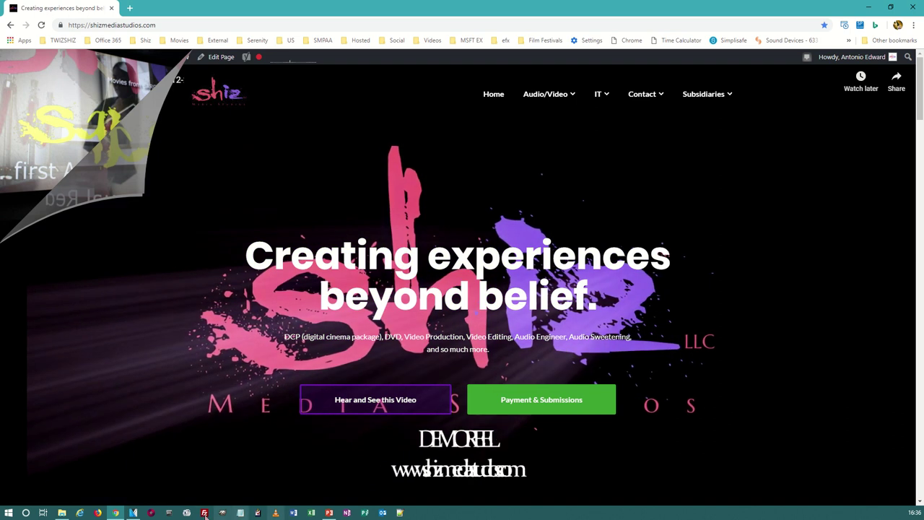
pyautogui.click(134, 512)
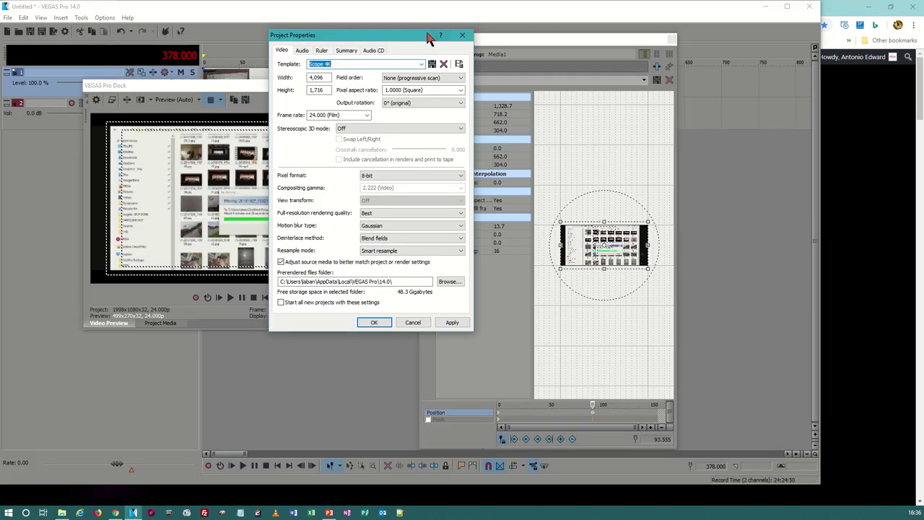
# Step: Apply the Scope 4K settings, then resize and restore the pan/crop frame
pyautogui.click(374, 322)
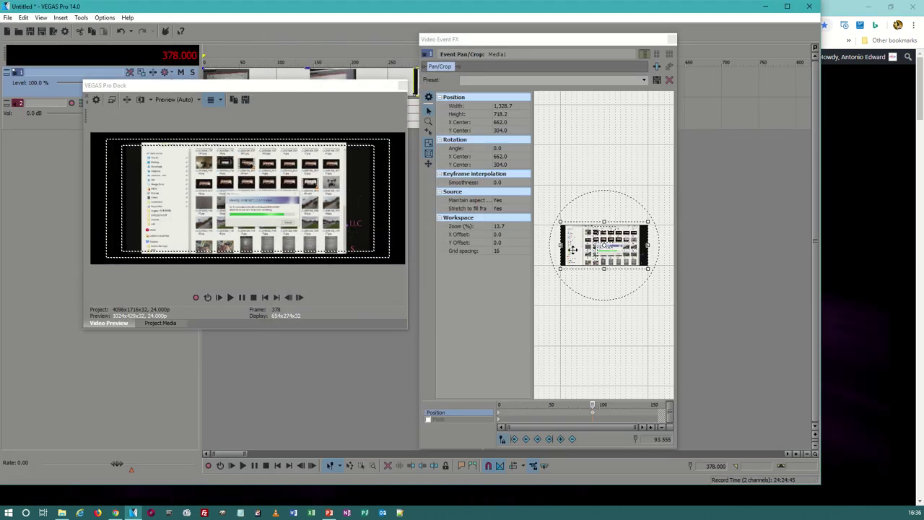
pyautogui.moveTo(561, 247); pyautogui.dragTo(535, 250)
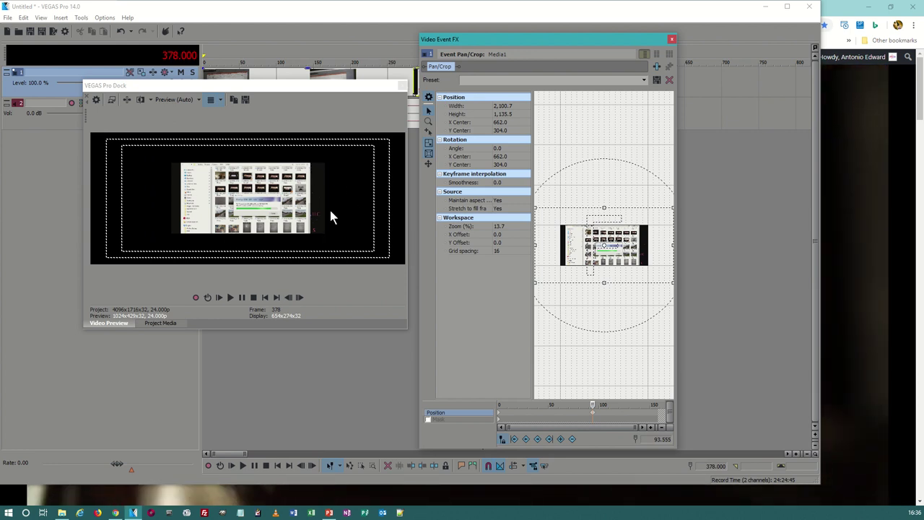
pyautogui.moveTo(539, 244); pyautogui.dragTo(562, 247)
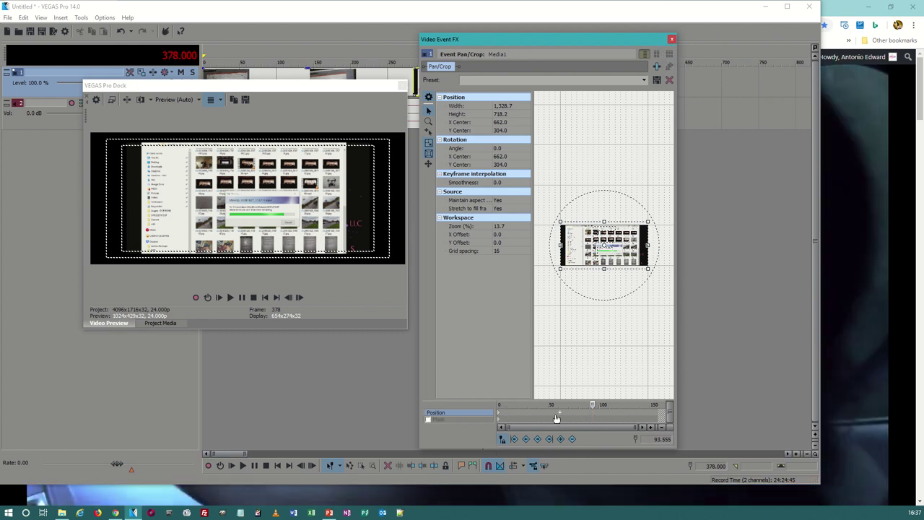
# Step: Delete the extra pan/crop keyframe, rewind the playhead to the start, and close the Pan/Crop editor
pyautogui.rightClick(498, 417)
pyautogui.click(535, 335)
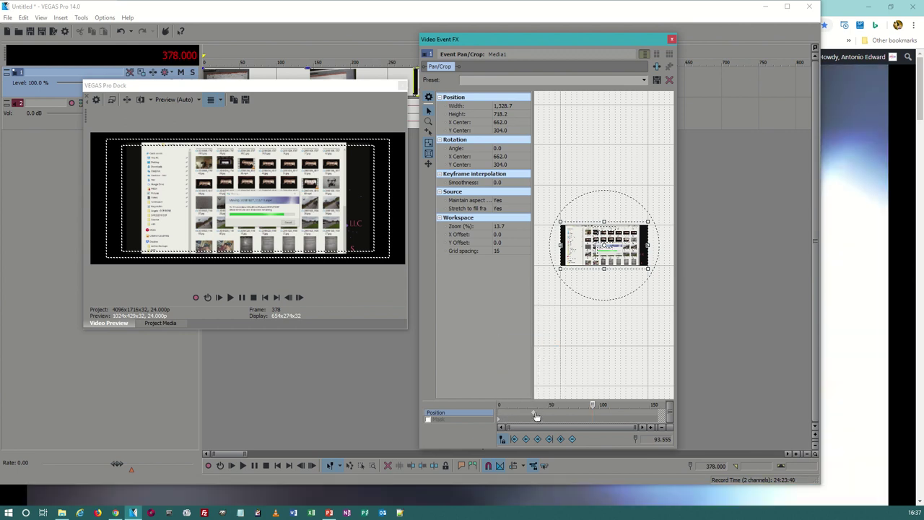
pyautogui.moveTo(536, 417); pyautogui.dragTo(462, 419)
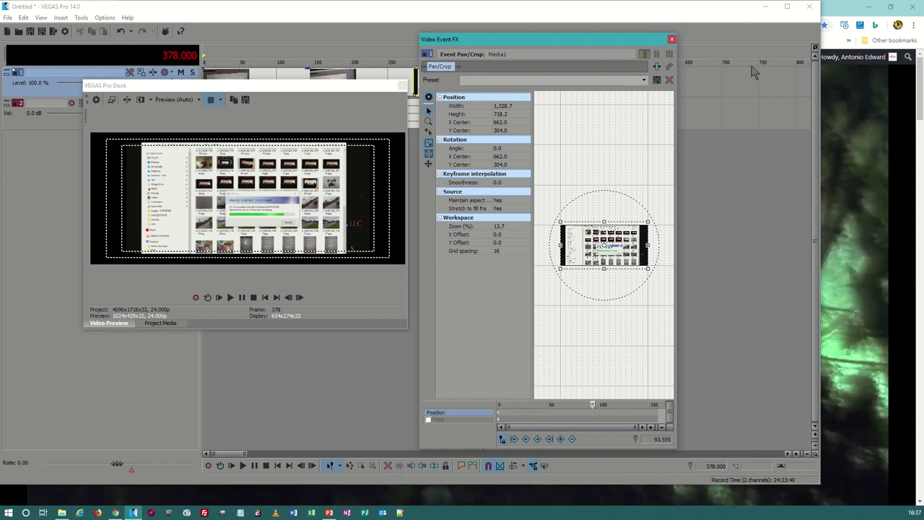
pyautogui.click(304, 71)
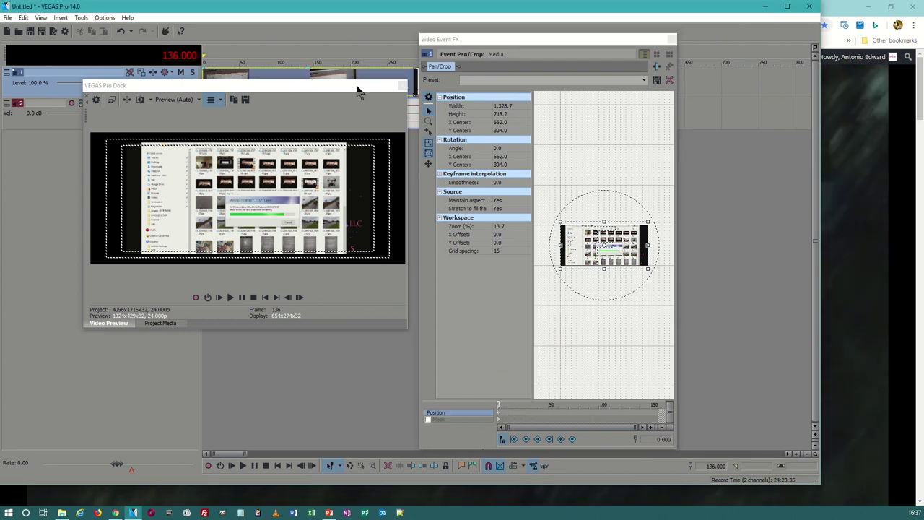
pyautogui.moveTo(358, 90); pyautogui.dragTo(305, 102)
pyautogui.click(392, 90)
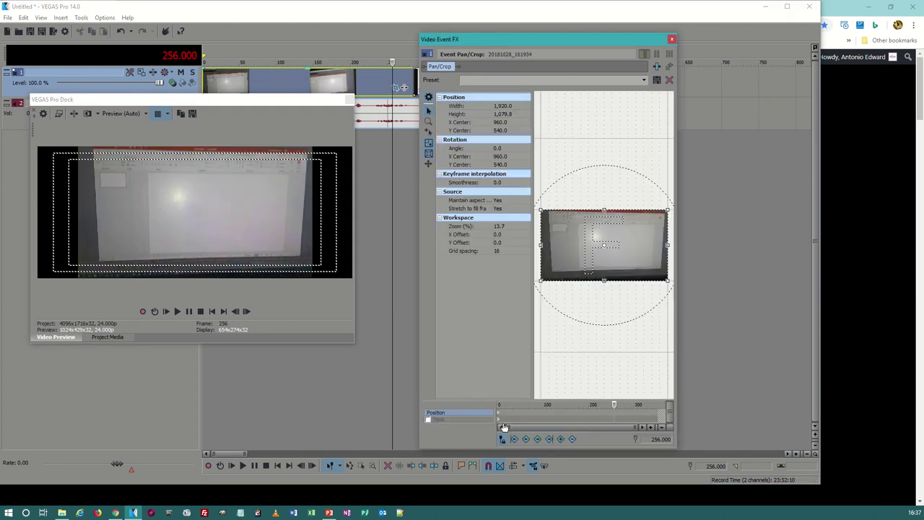
pyautogui.click(504, 428)
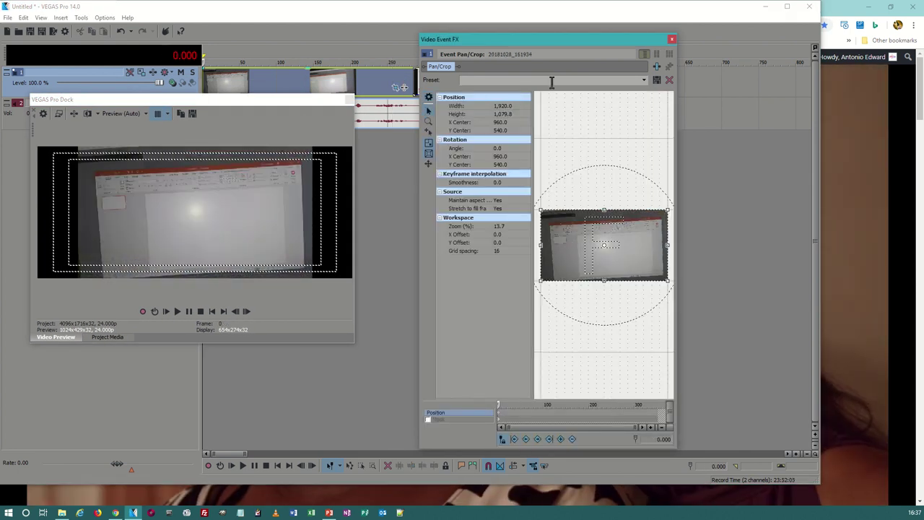
pyautogui.click(672, 39)
pyautogui.moveTo(275, 99); pyautogui.dragTo(923, 119)
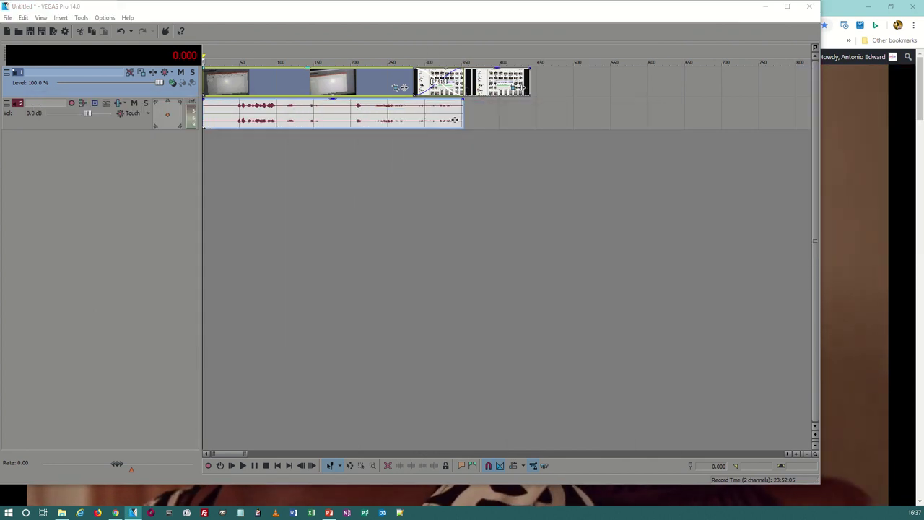
# Step: In Chrome, go to Audio/Video > Digital Cinema Package and scroll through its VIDEO FILES table
pyautogui.click(766, 5)
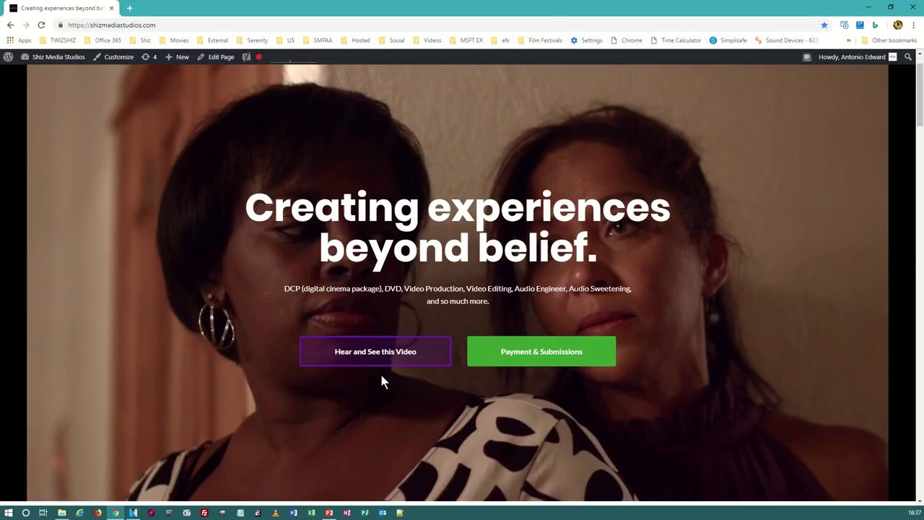
pyautogui.scroll(-1, 408, 340)
pyautogui.scroll(2, 448, 231)
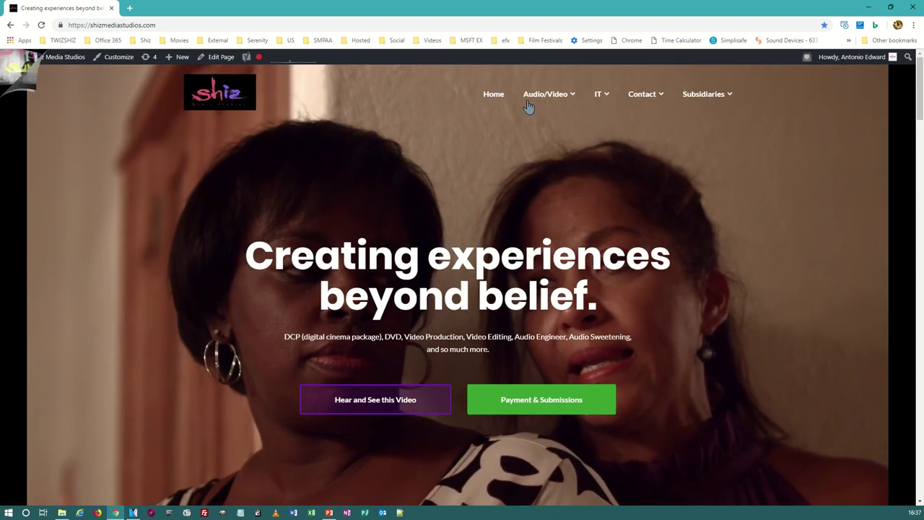
pyautogui.moveTo(531, 100)
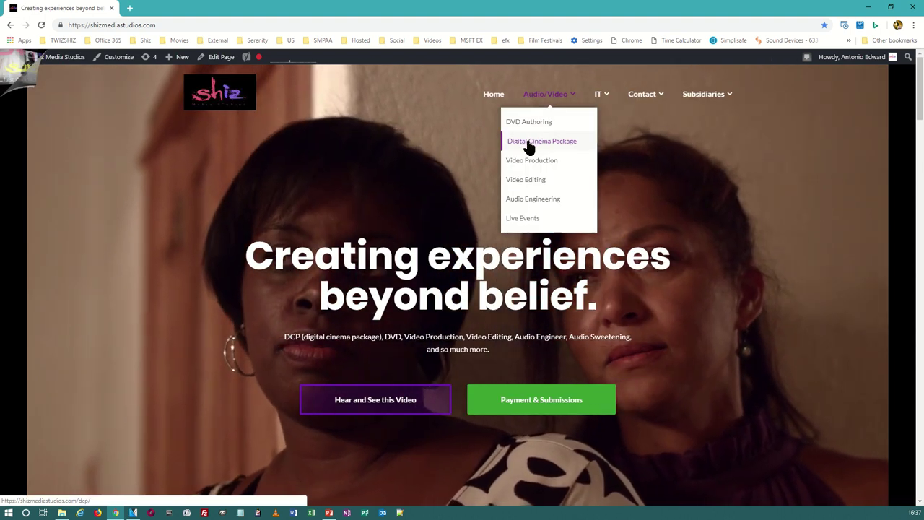
pyautogui.click(529, 146)
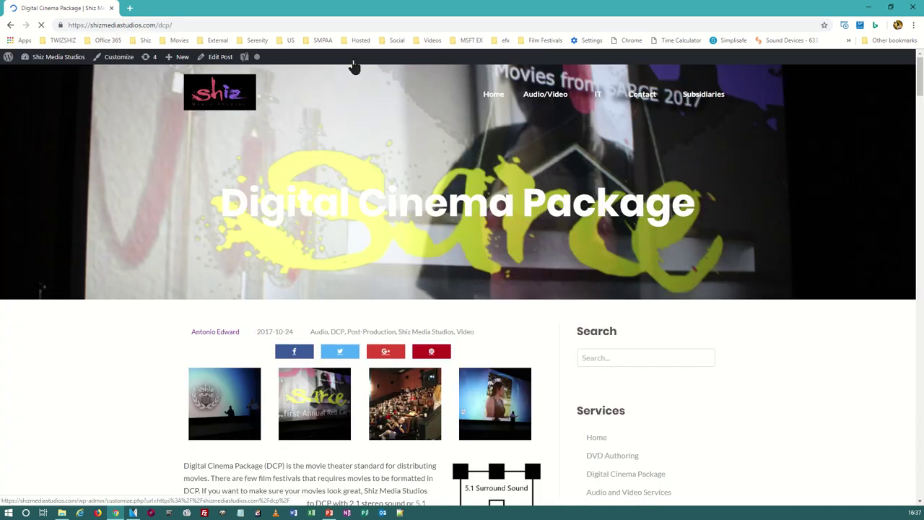
pyautogui.moveTo(540, 97)
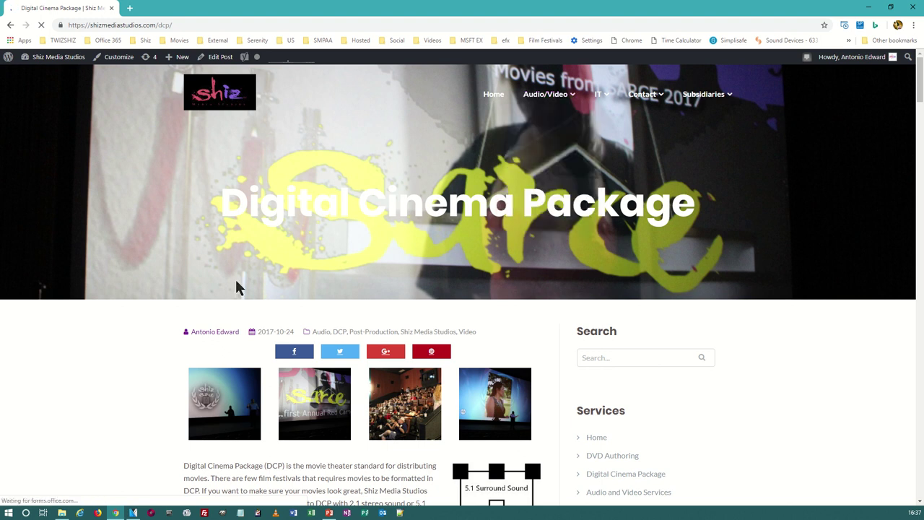
pyautogui.scroll(-15, 238, 287)
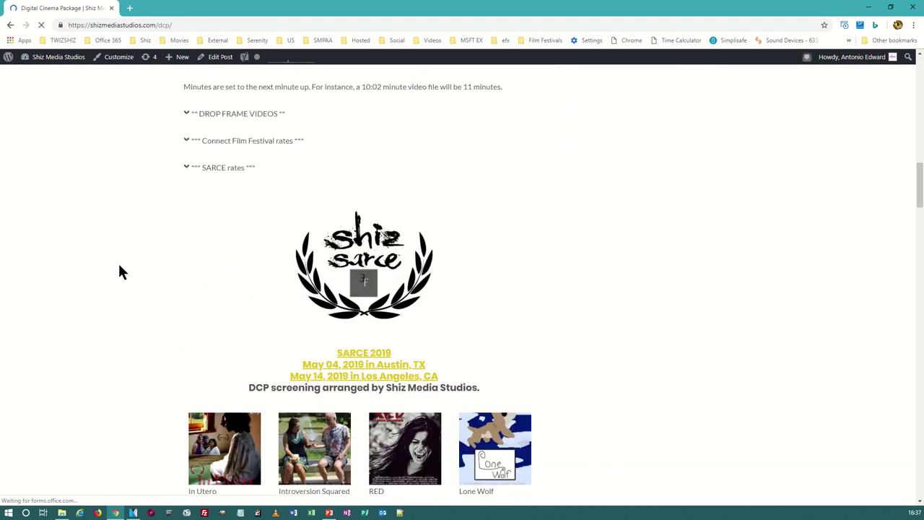
pyautogui.scroll(-20, 123, 271)
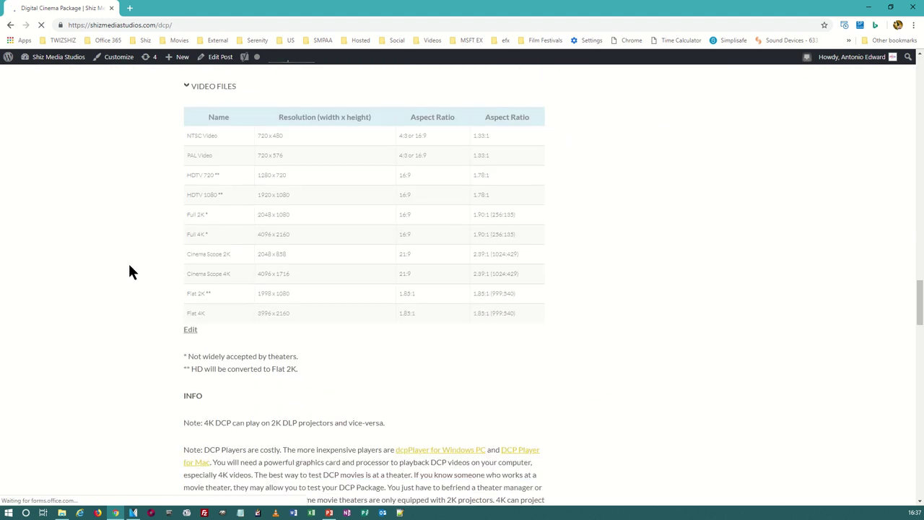
pyautogui.scroll(-8, 130, 260)
pyautogui.scroll(13, 145, 252)
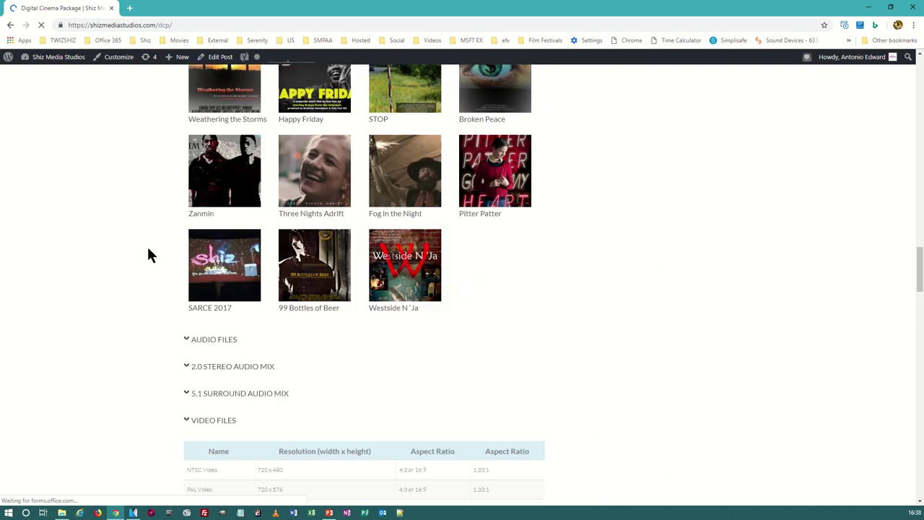
pyautogui.scroll(15, 148, 249)
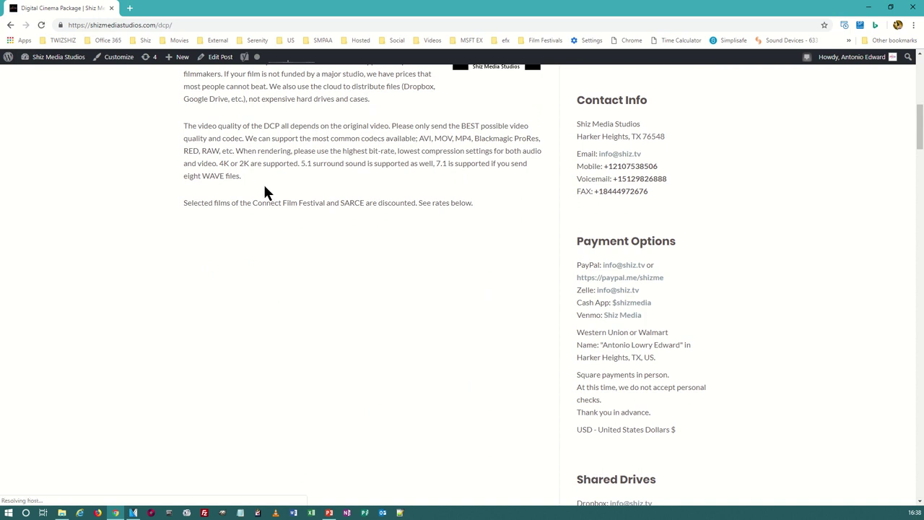
pyautogui.scroll(-2, 210, 217)
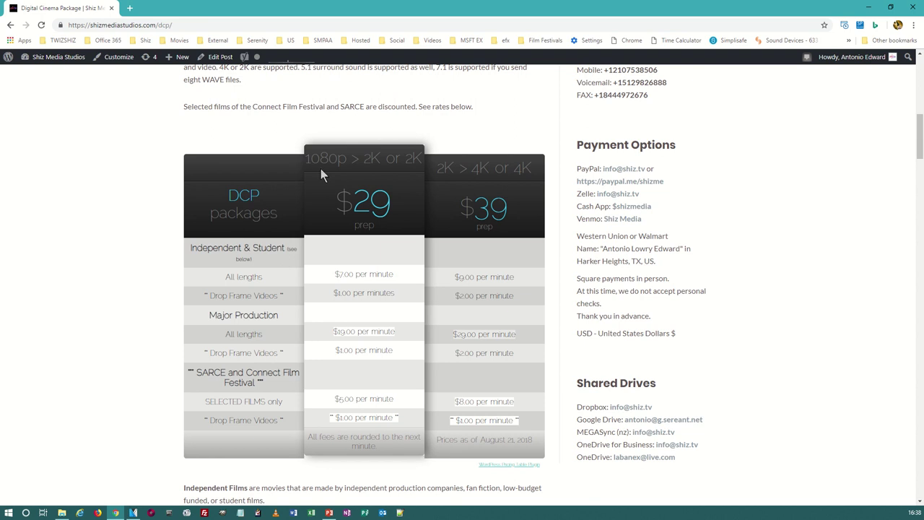
# Step: Highlight the 1080p, 2K and 4K resolutions in the $29 and $39 package headings, then minimize Chrome
pyautogui.moveTo(363, 160)
pyautogui.mouseDown()
pyautogui.moveTo(423, 159)
pyautogui.moveTo(366, 158)
pyautogui.moveTo(380, 160)
pyautogui.mouseUp()
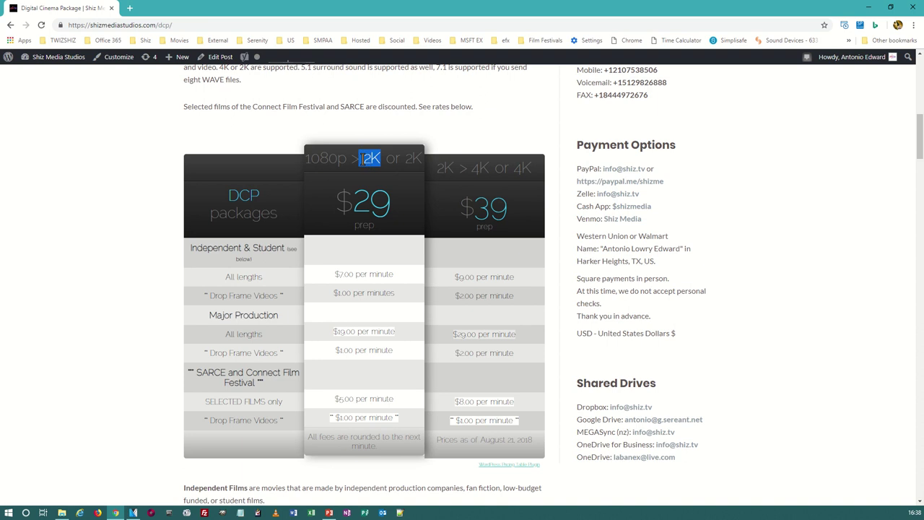
pyautogui.click(366, 167)
pyautogui.moveTo(368, 158); pyautogui.dragTo(389, 164)
pyautogui.moveTo(475, 160); pyautogui.dragTo(455, 158)
pyautogui.moveTo(305, 159); pyautogui.dragTo(346, 163)
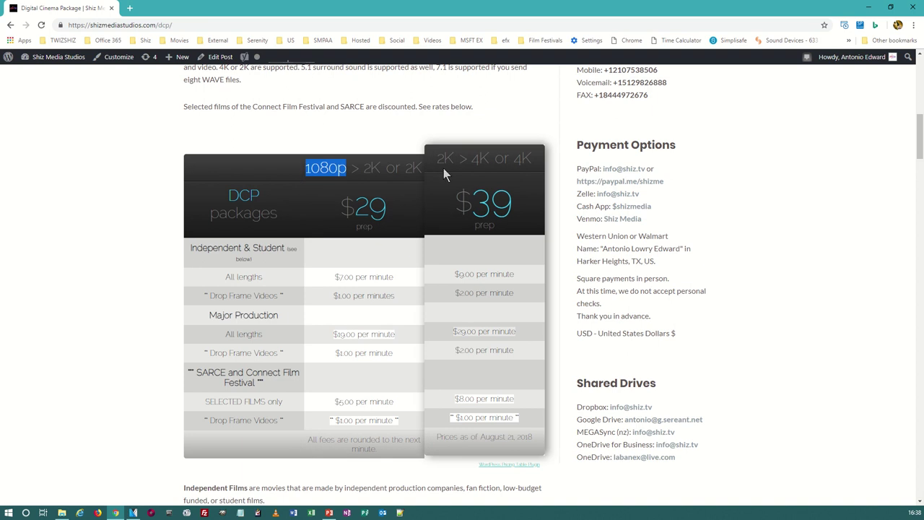
pyautogui.moveTo(437, 160); pyautogui.dragTo(452, 160)
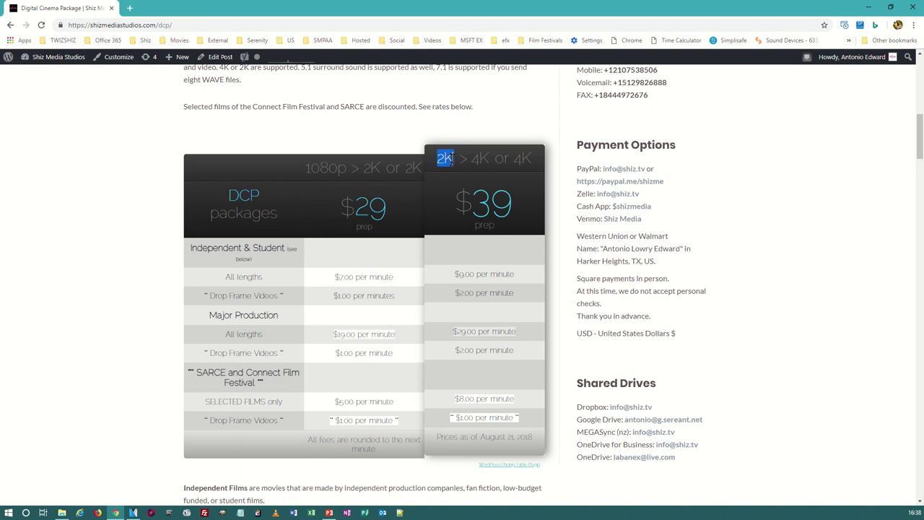
pyautogui.moveTo(471, 160); pyautogui.dragTo(488, 158)
pyautogui.moveTo(514, 160); pyautogui.dragTo(531, 159)
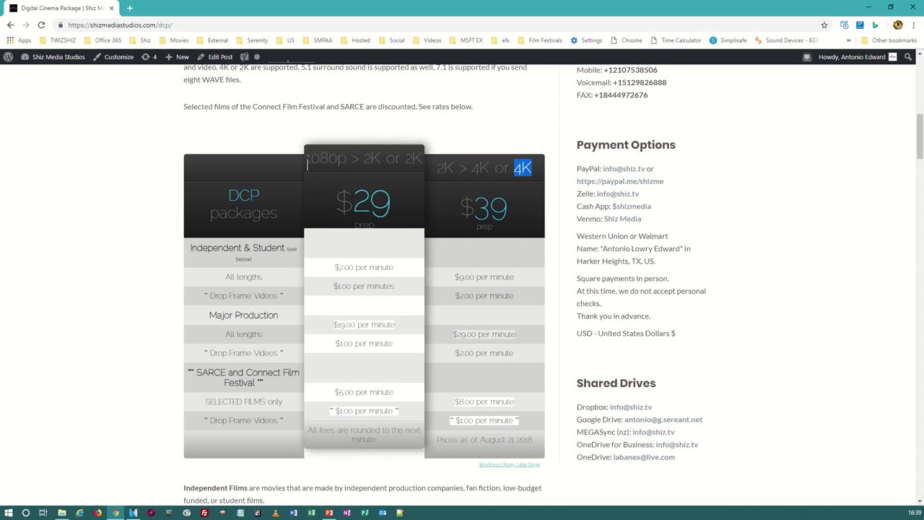
pyautogui.moveTo(307, 158); pyautogui.dragTo(344, 162)
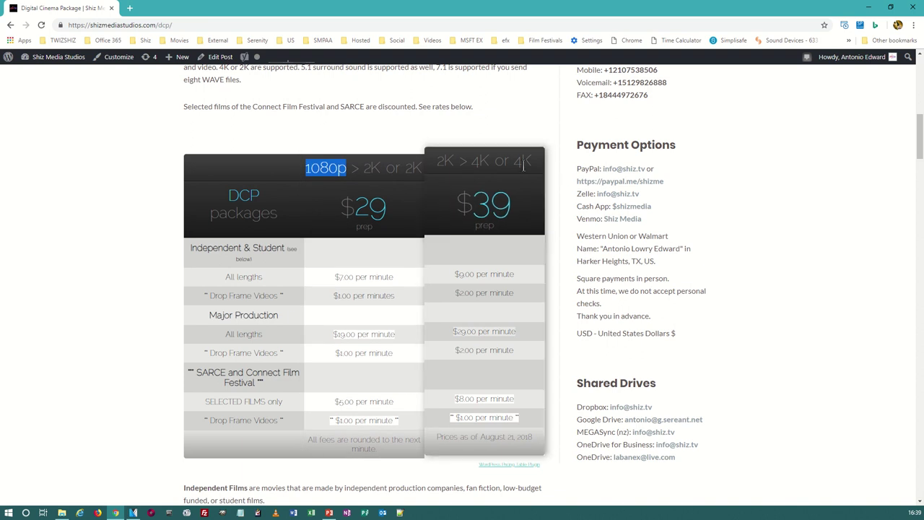
pyautogui.scroll(-4, 534, 180)
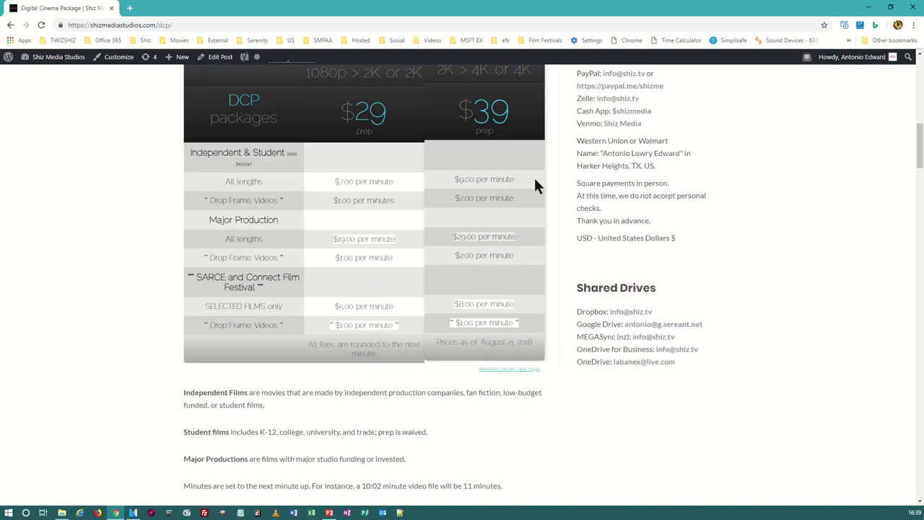
pyautogui.click(869, 8)
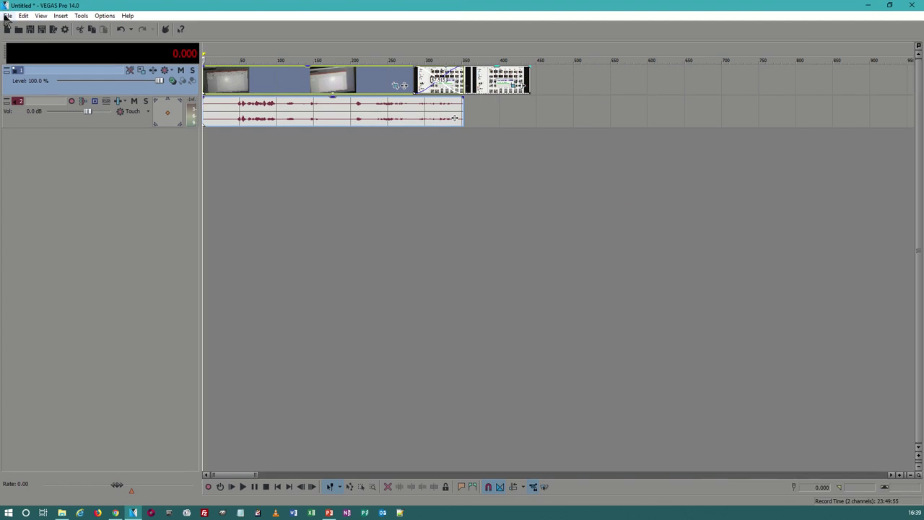
# Step: Open Project Properties and keep Scope 4K as the template
pyautogui.click(8, 15)
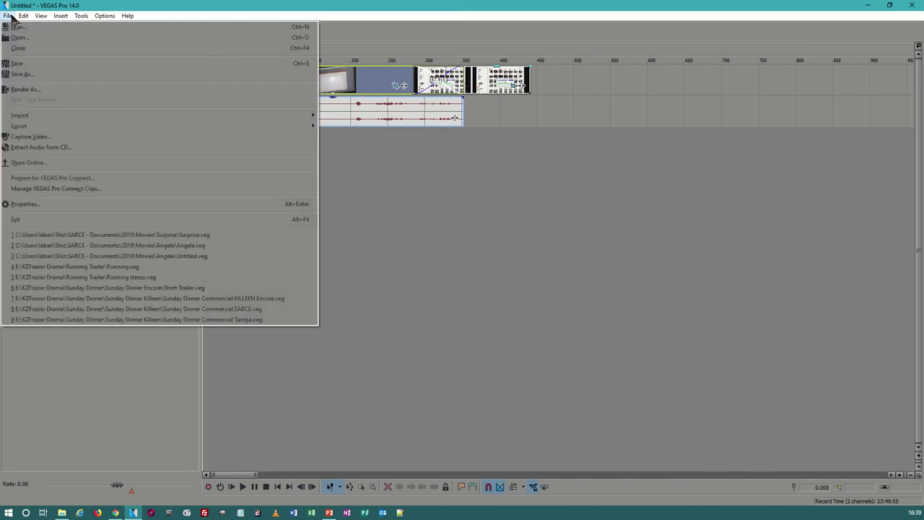
pyautogui.click(32, 203)
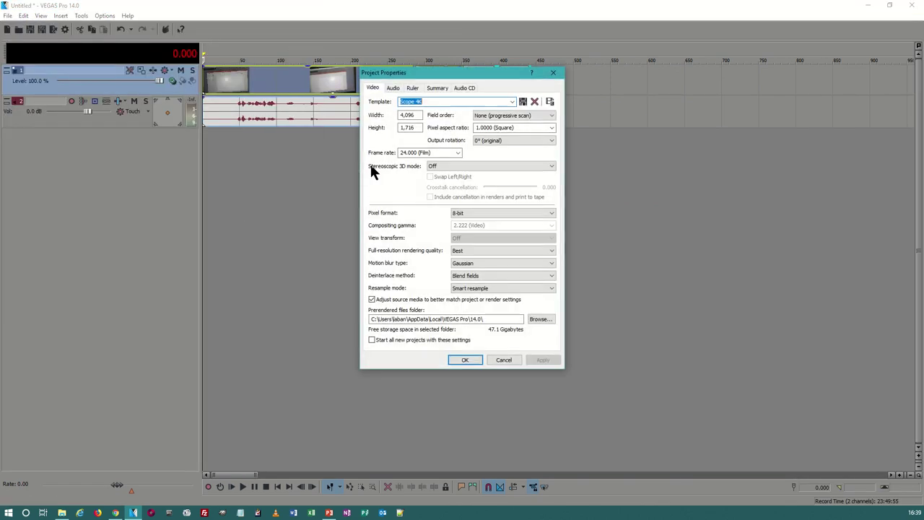
pyautogui.click(512, 101)
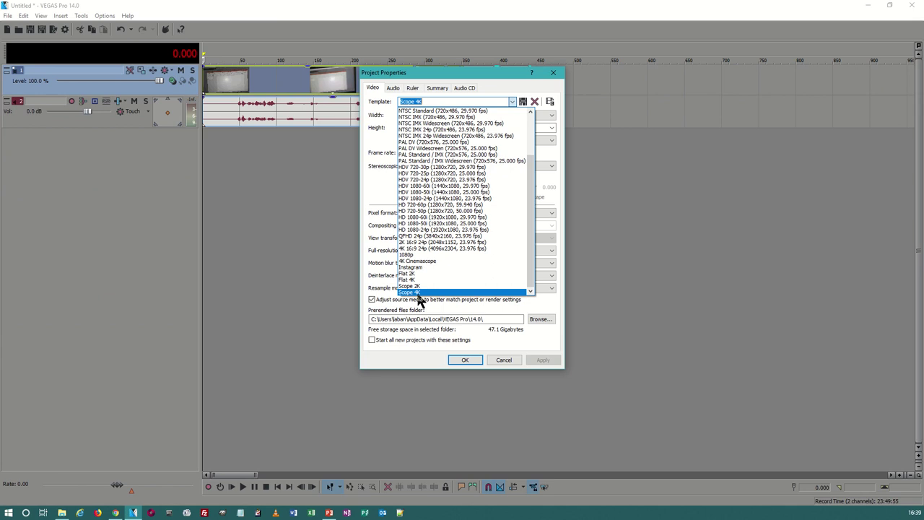
pyautogui.click(416, 292)
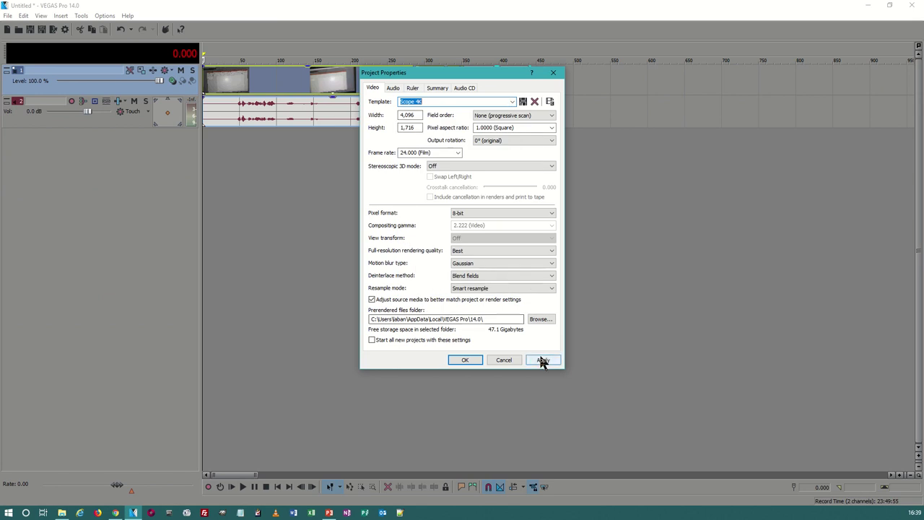
pyautogui.click(510, 102)
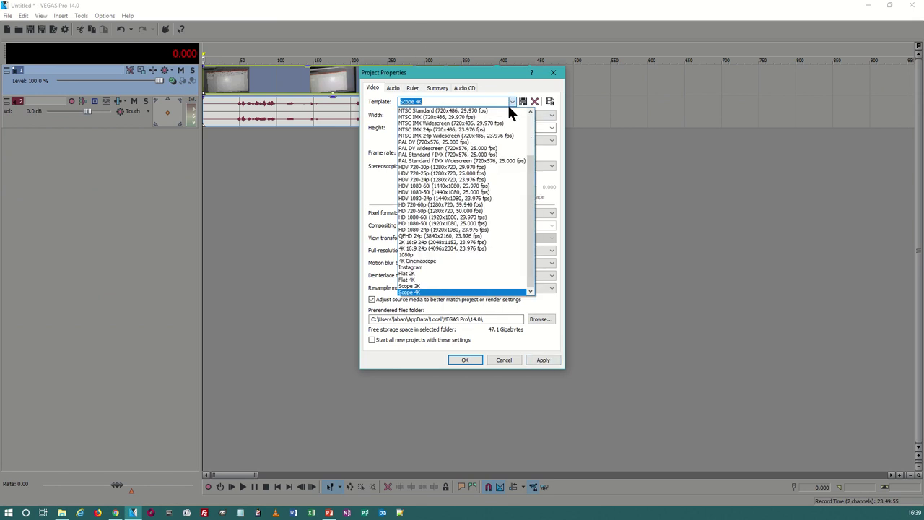
pyautogui.click(425, 292)
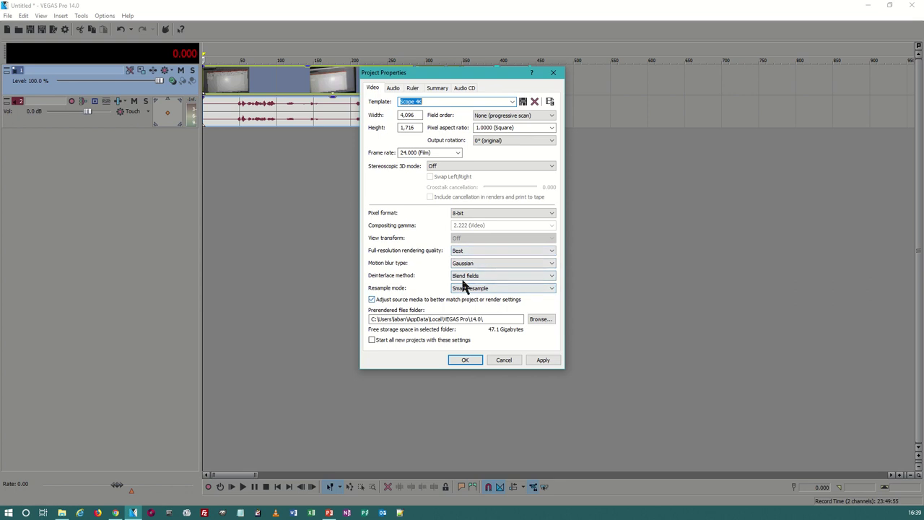
# Step: Keep the 8-bit pixel format, check the Audio tab, and return to the Video tab
pyautogui.click(462, 215)
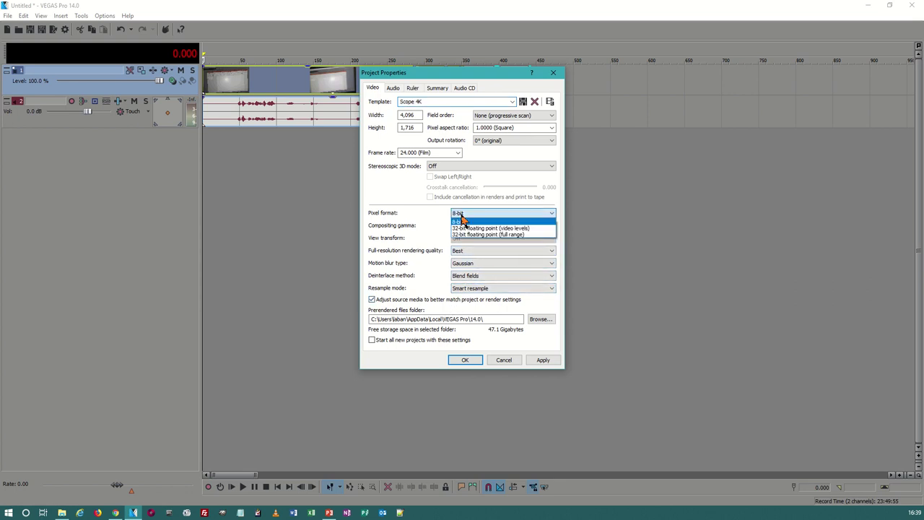
pyautogui.click(461, 218)
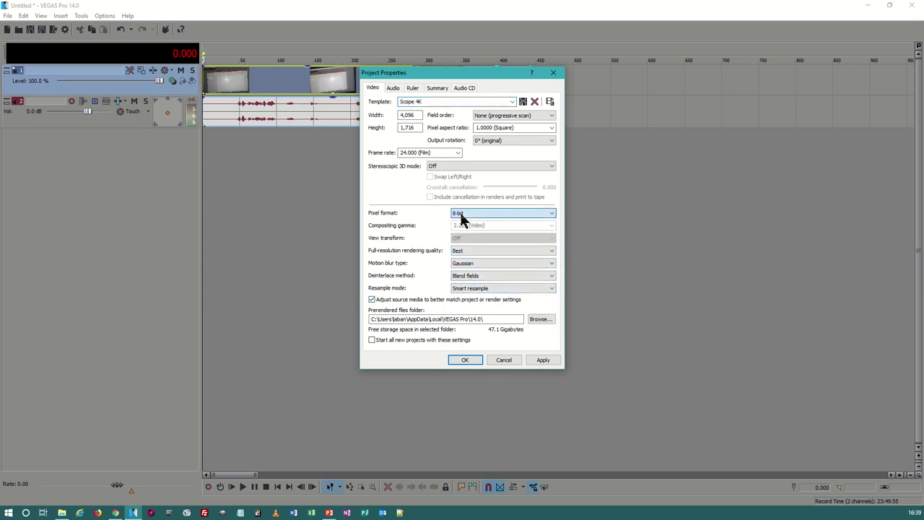
pyautogui.click(394, 89)
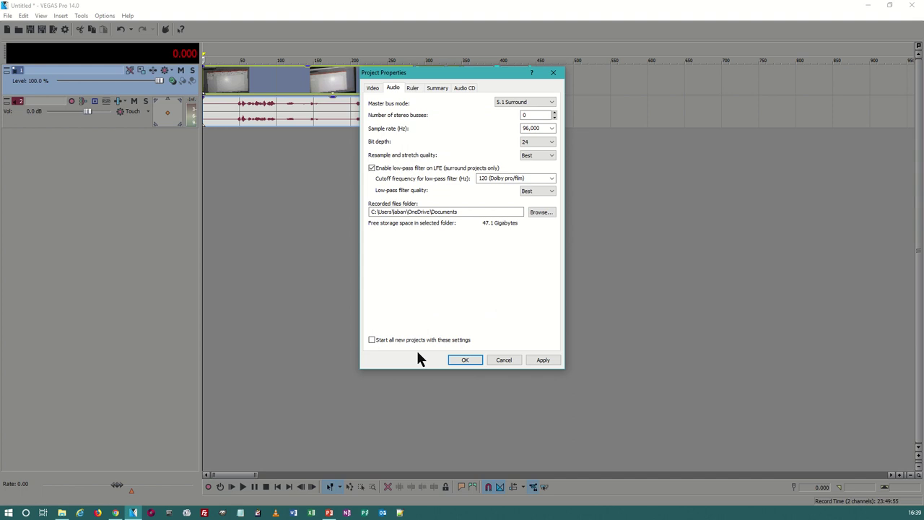
pyautogui.click(373, 88)
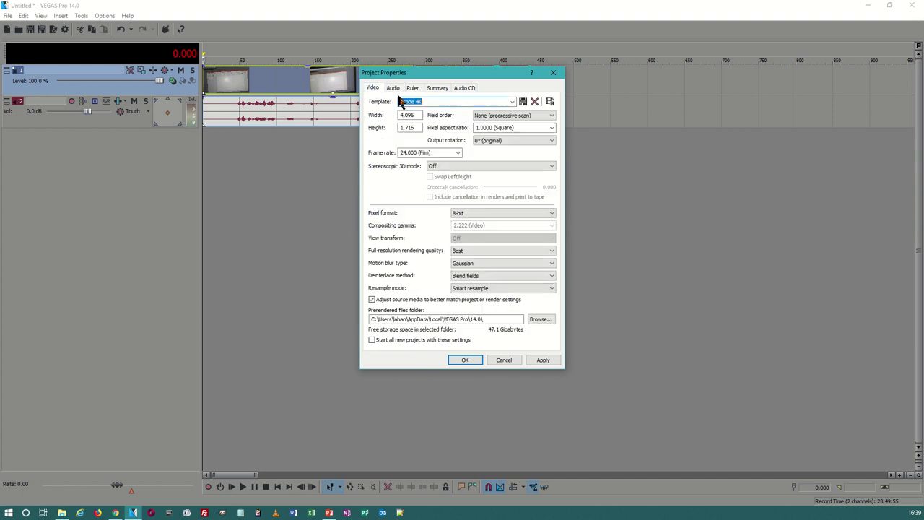
pyautogui.click(512, 101)
# Step: Compare the Flat 2K, Flat 4K and Scope 2K templates, then settle on Scope 4K
pyautogui.click(412, 278)
pyautogui.click(514, 102)
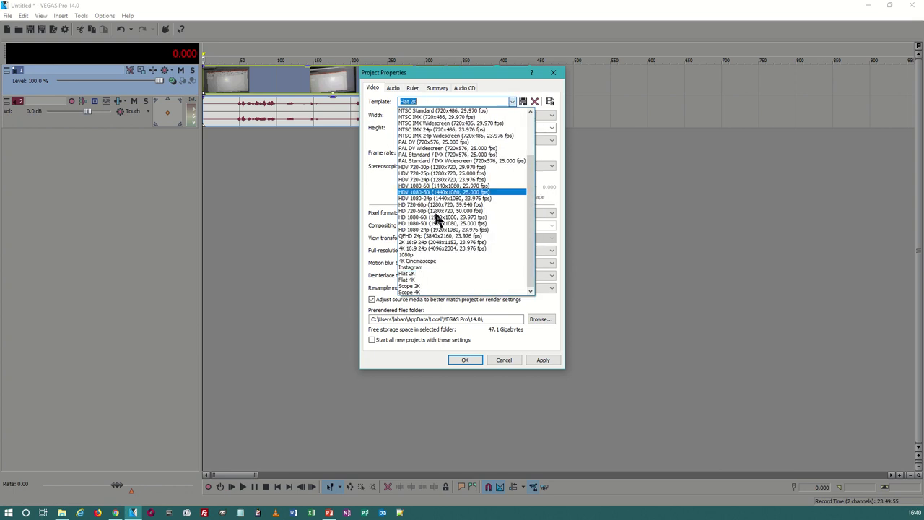
pyautogui.click(435, 280)
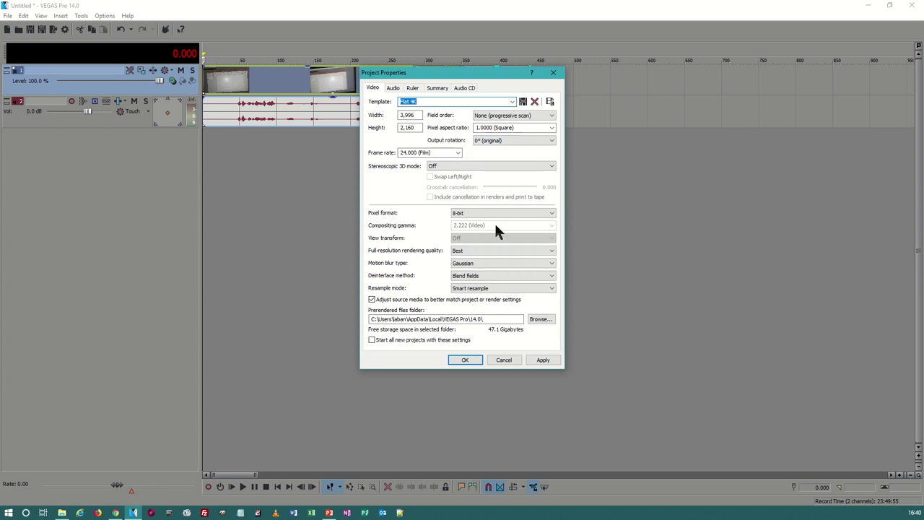
pyautogui.click(513, 100)
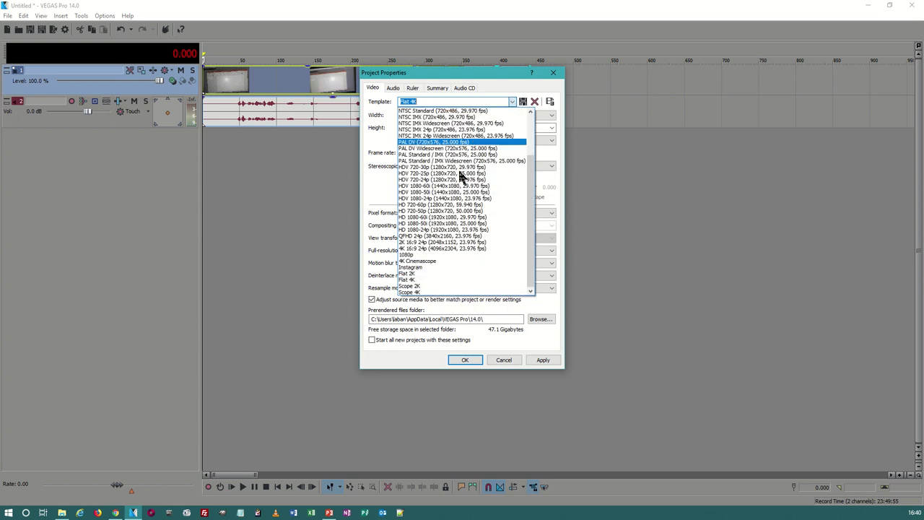
pyautogui.click(440, 291)
pyautogui.click(509, 99)
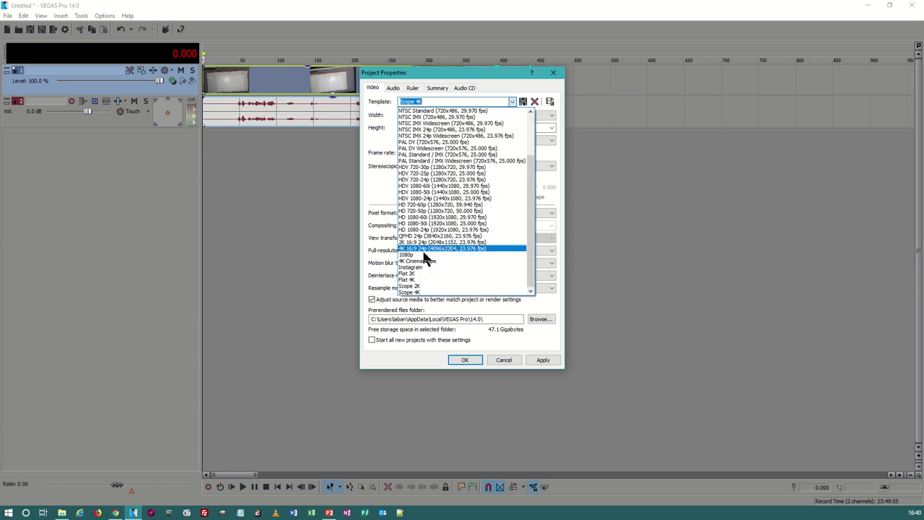
pyautogui.click(418, 286)
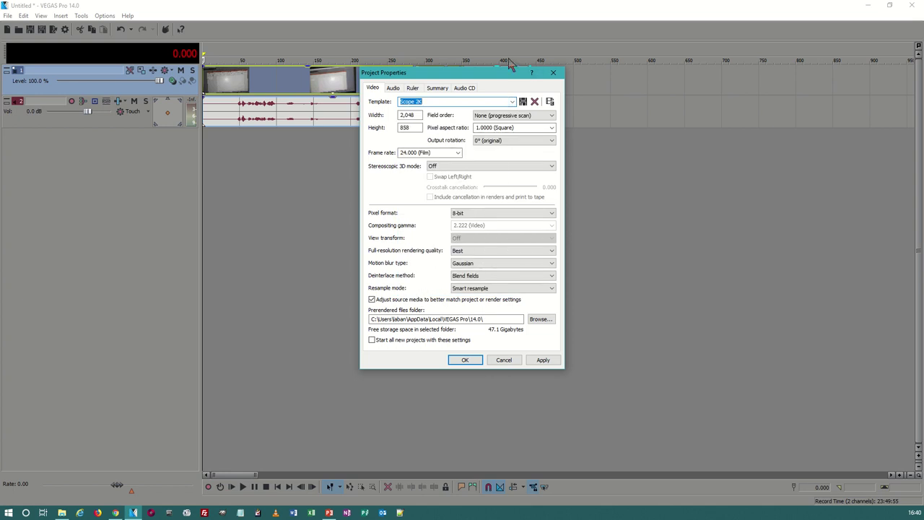
pyautogui.click(512, 101)
pyautogui.click(433, 292)
# Step: Review the Audio, Ruler and Summary tabs, accept the properties, and select the whole project span
pyautogui.click(393, 88)
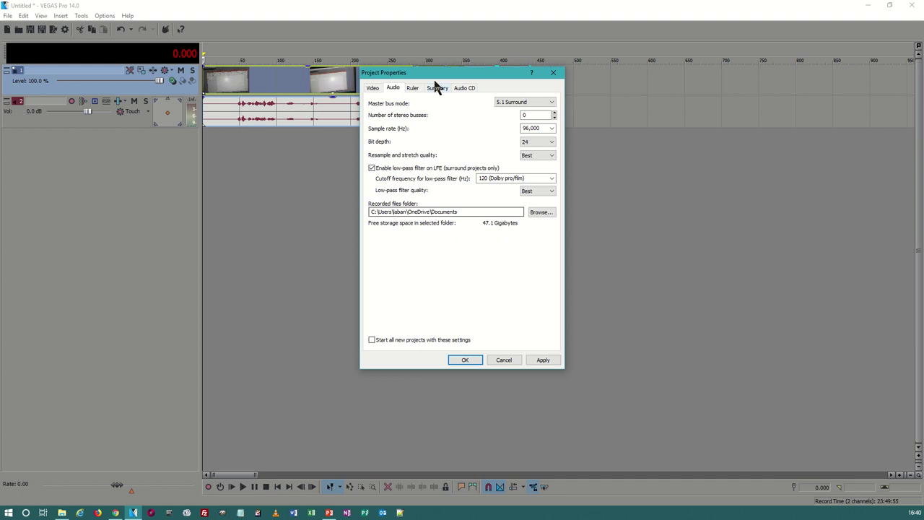
pyautogui.click(413, 87)
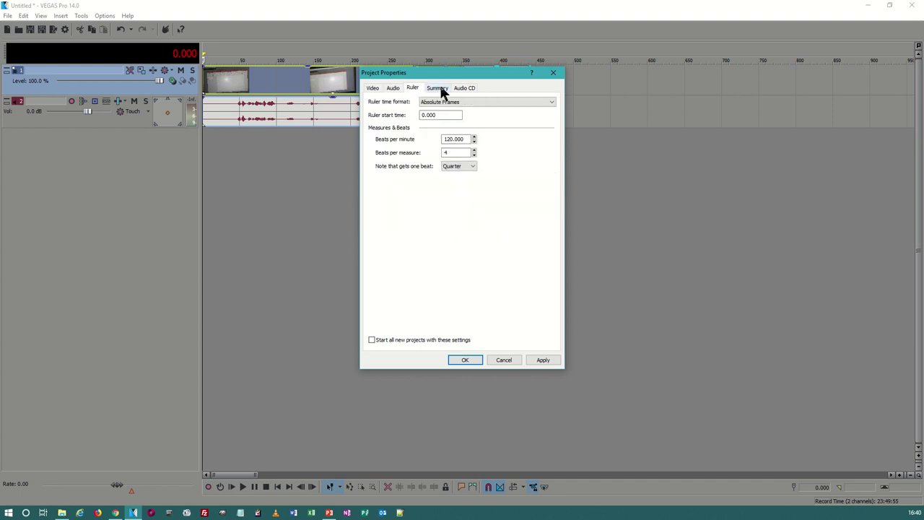
pyautogui.click(439, 88)
pyautogui.click(416, 88)
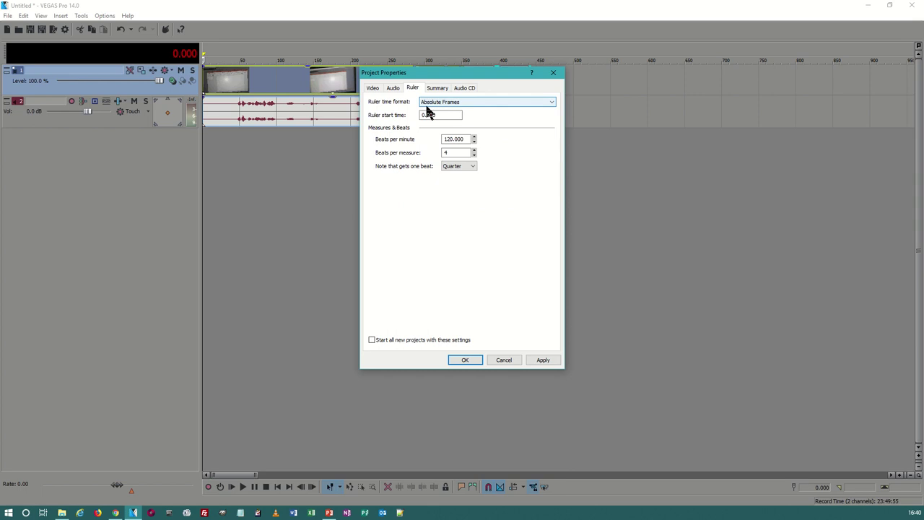
pyautogui.click(465, 359)
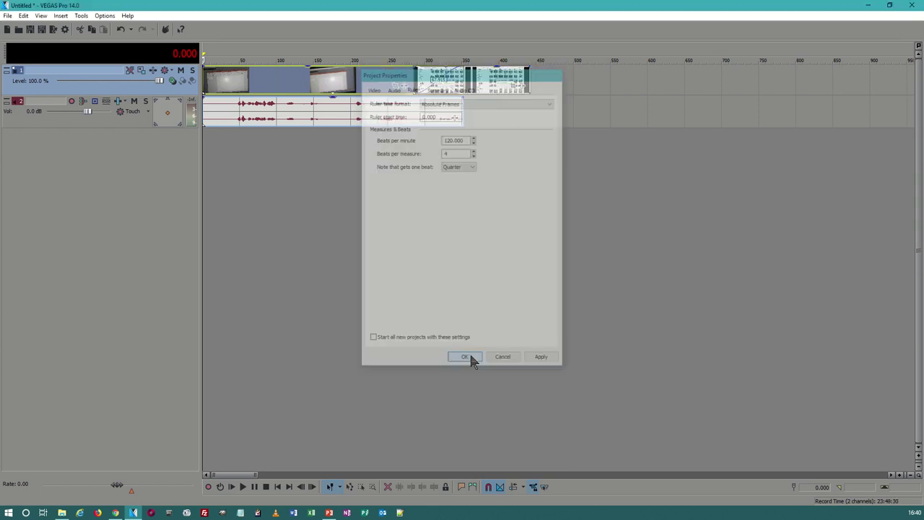
pyautogui.doubleClick(283, 58)
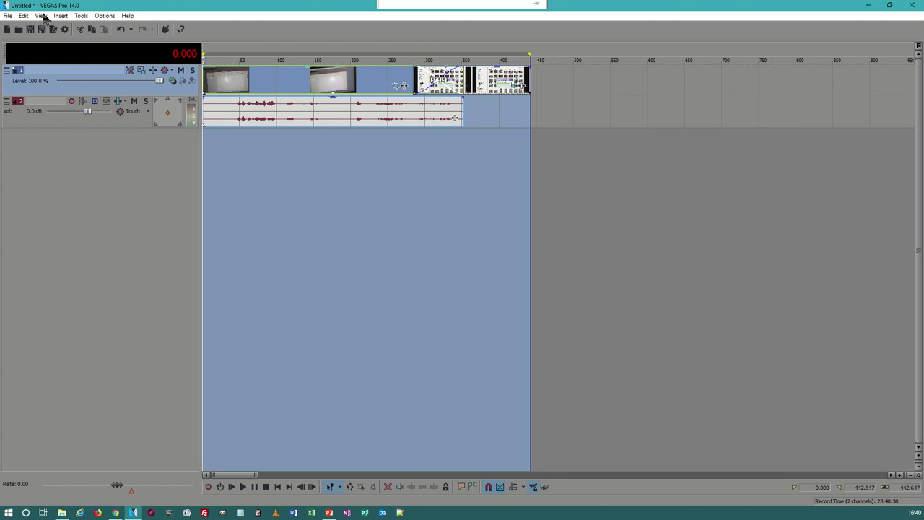
# Step: Reselect the project span and change its length from 442.647 to 442.000 seconds
pyautogui.click(7, 15)
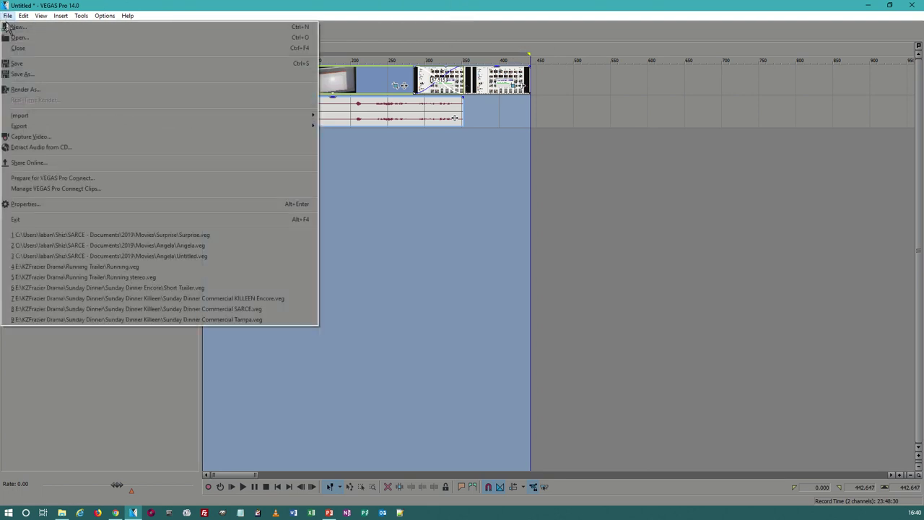
pyautogui.click(862, 495)
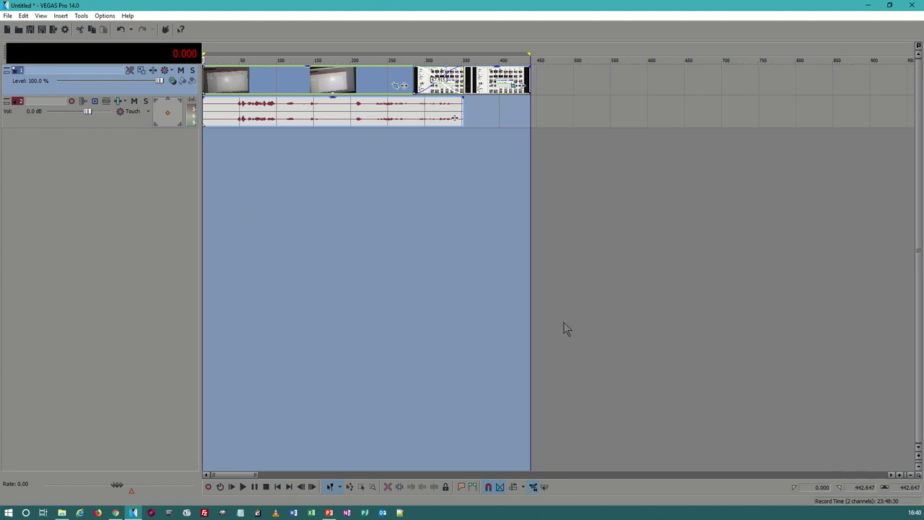
pyautogui.doubleClick(369, 48)
pyautogui.doubleClick(864, 488)
pyautogui.doubleClick(911, 489)
pyautogui.moveTo(904, 491); pyautogui.dragTo(920, 487)
pyautogui.write('000')
pyautogui.press('Return')
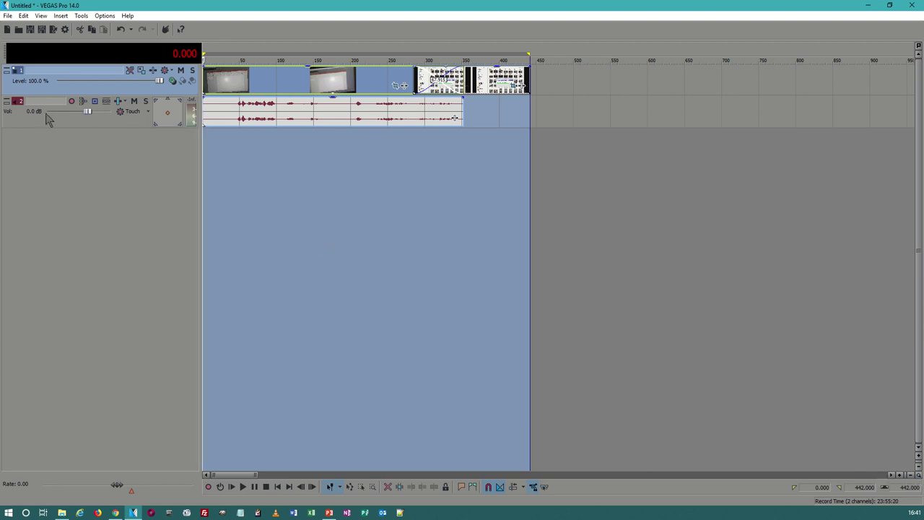
pyautogui.click(7, 17)
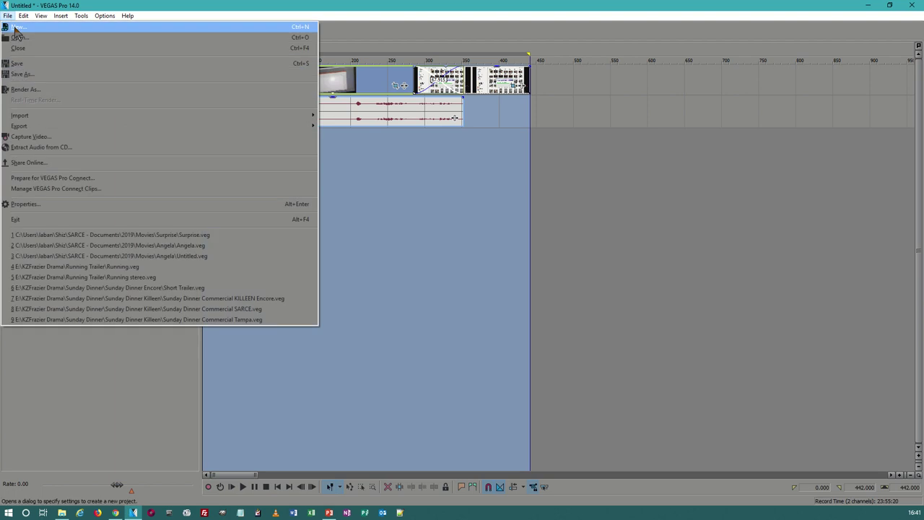
# Step: Save the project to the Desktop as Untitled.veg and restore the window to a smaller size
pyautogui.click(28, 65)
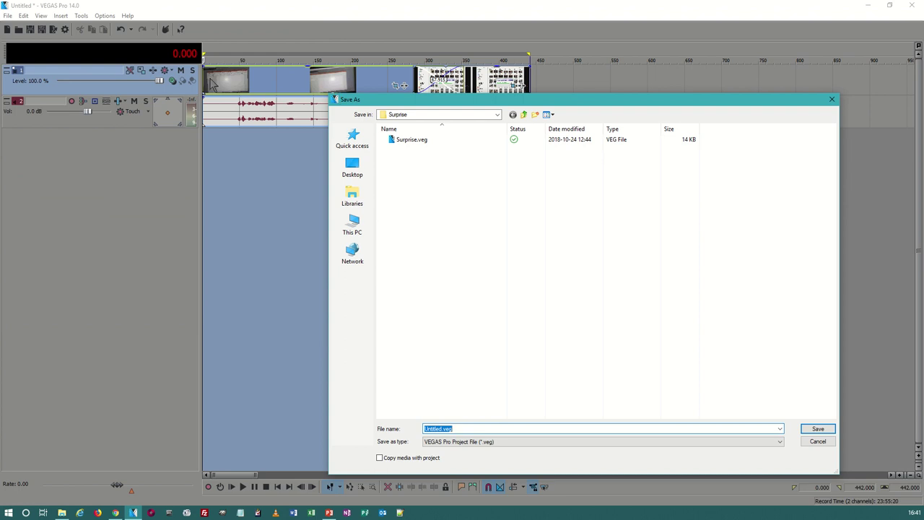
pyautogui.click(347, 169)
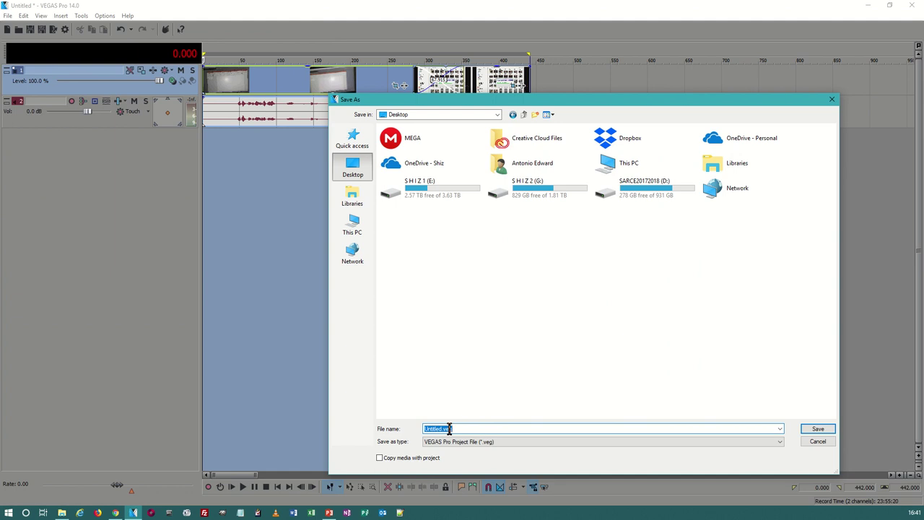
pyautogui.click(817, 428)
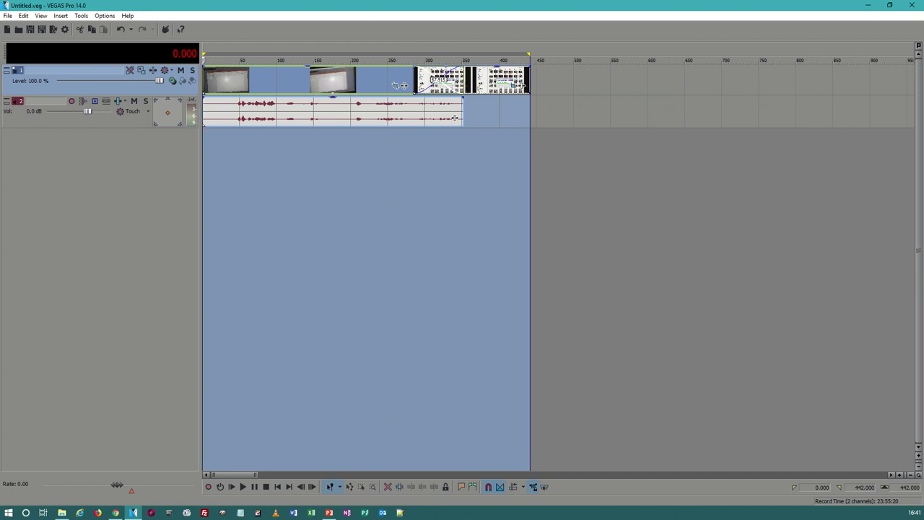
pyautogui.doubleClick(778, 6)
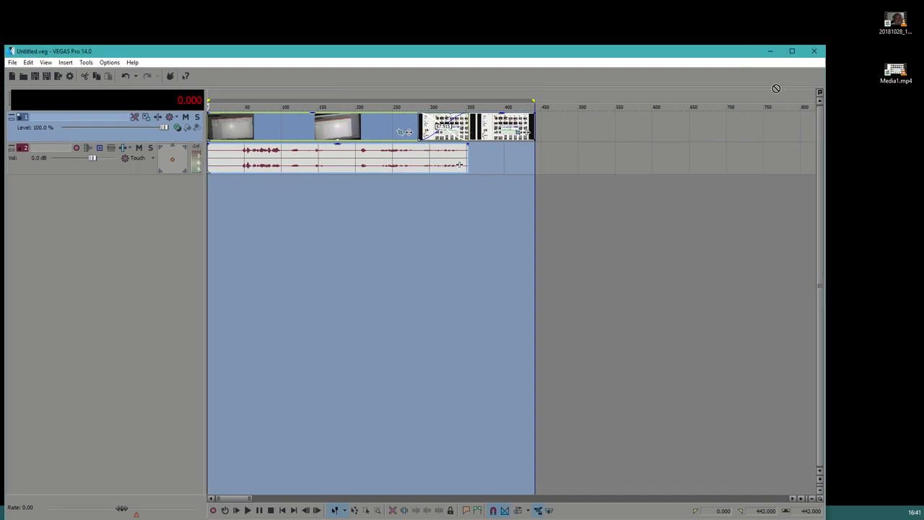
pyautogui.moveTo(919, 116); pyautogui.dragTo(895, 116)
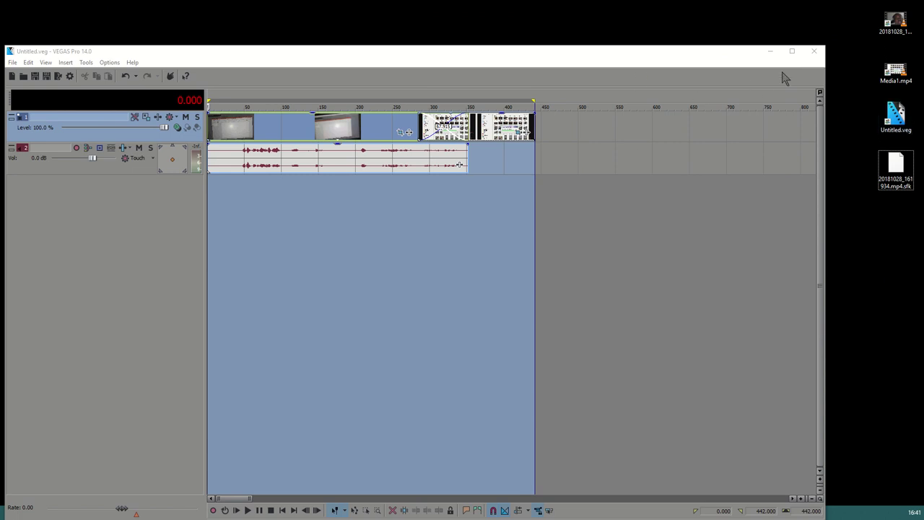
pyautogui.click(792, 51)
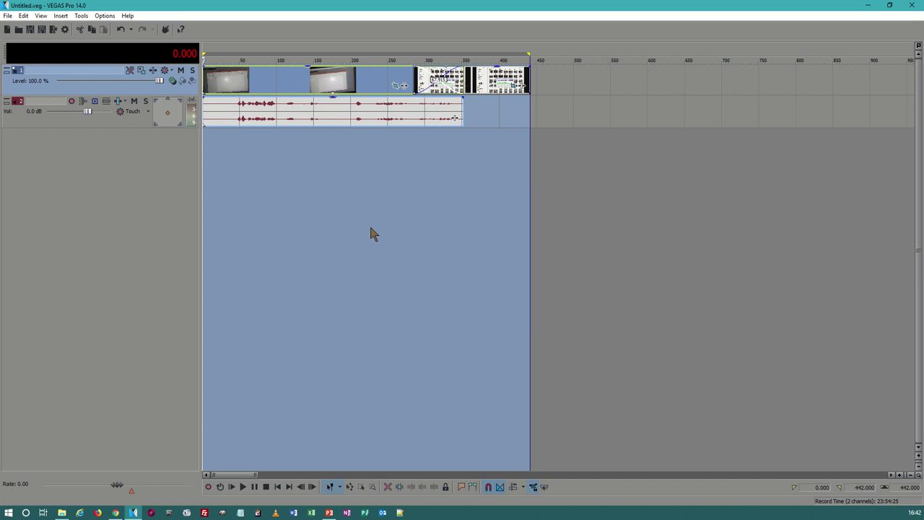
# Step: In Project Properties, try 29.970 and 30 fps as frame rates before returning to 24.000 Film
pyautogui.click(7, 16)
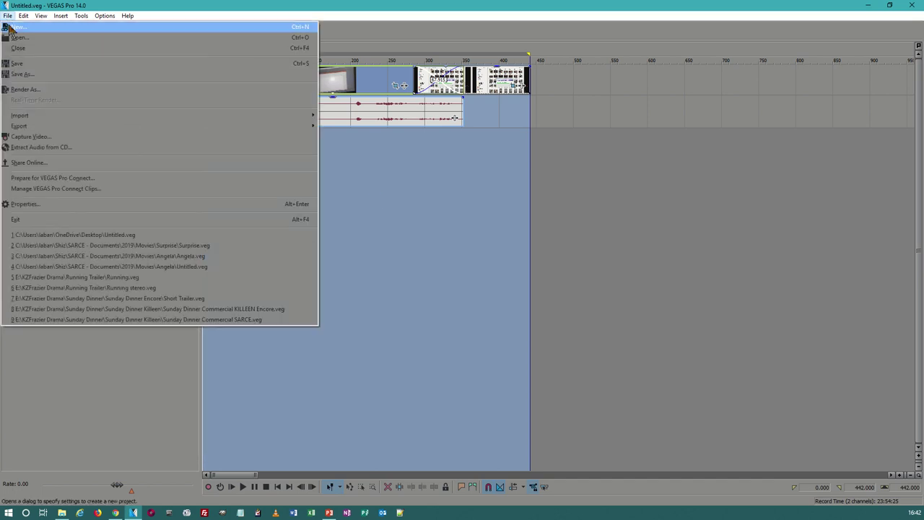
pyautogui.click(56, 206)
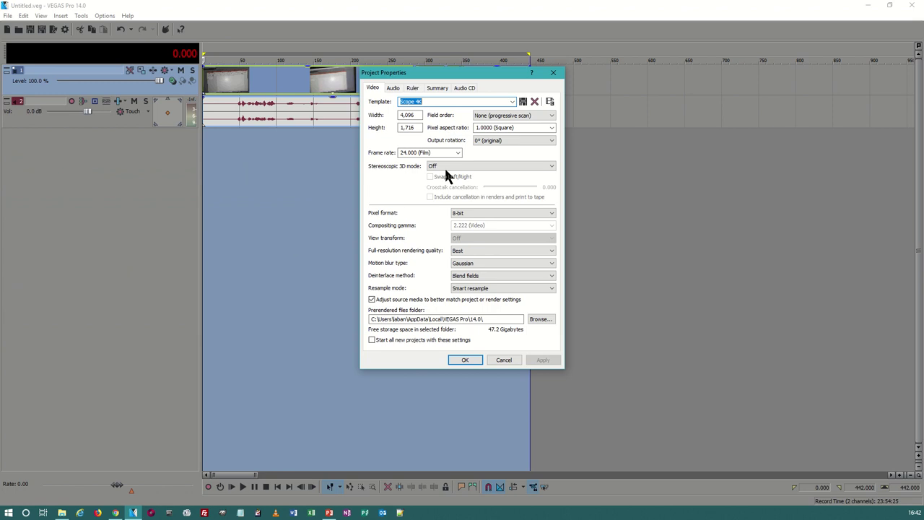
pyautogui.click(458, 153)
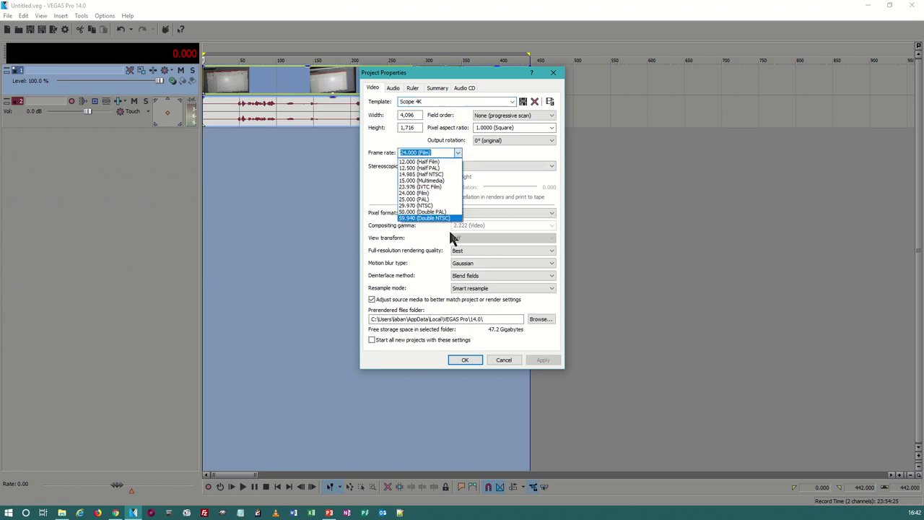
pyautogui.click(417, 205)
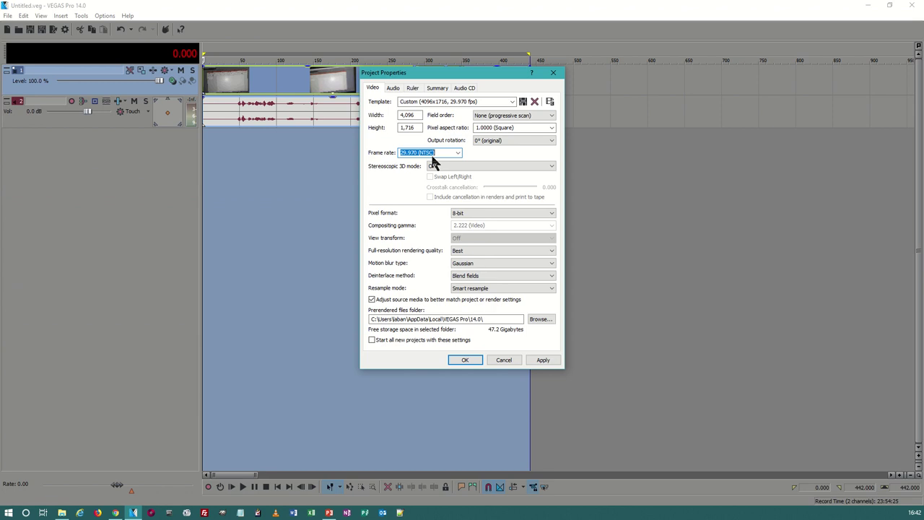
pyautogui.write('30')
pyautogui.doubleClick(436, 154)
pyautogui.click(453, 153)
pyautogui.click(422, 193)
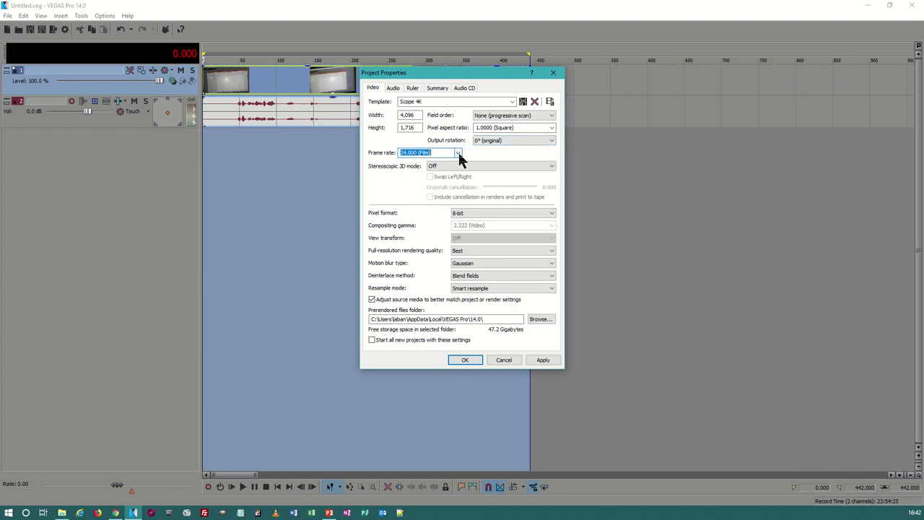
pyautogui.click(457, 153)
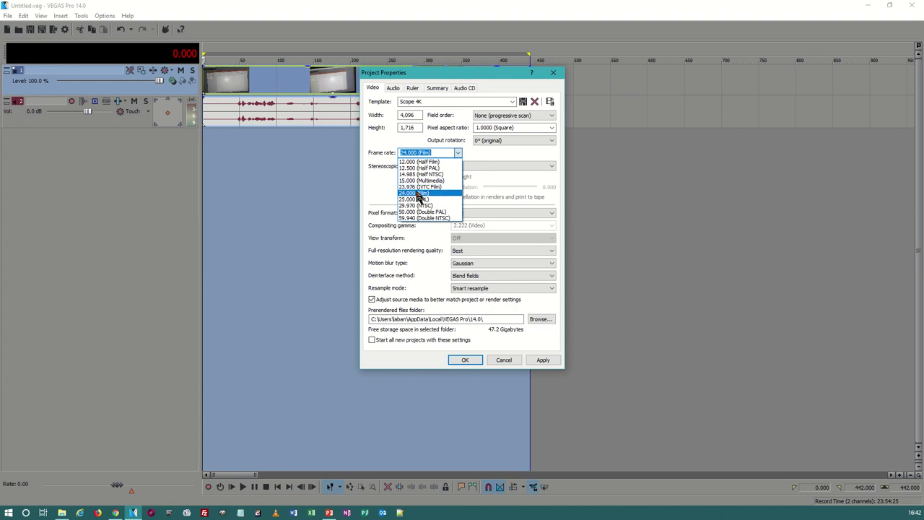
pyautogui.click(416, 192)
# Step: Try 59.940, 60 and 48 fps, then settle on 24.000 Film and apply the settings
pyautogui.click(459, 152)
pyautogui.click(416, 218)
pyautogui.write('60')
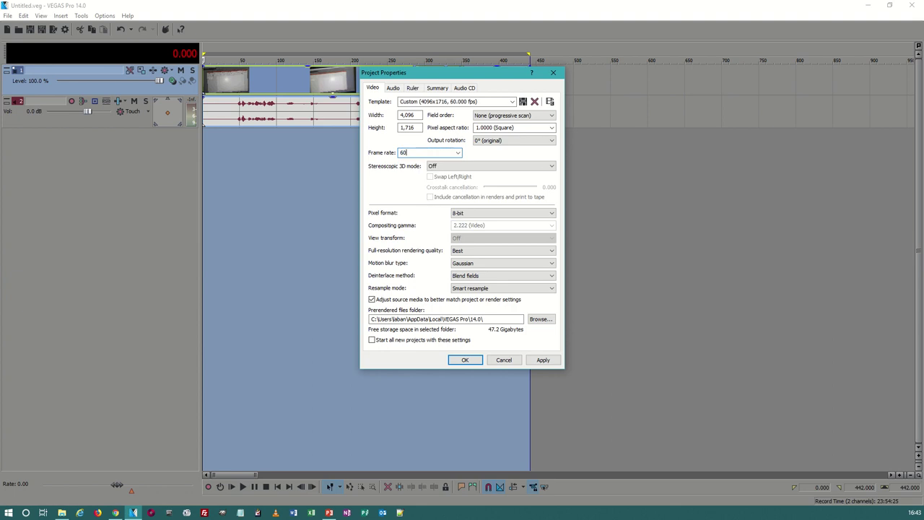
pyautogui.write('.000')
pyautogui.click(458, 152)
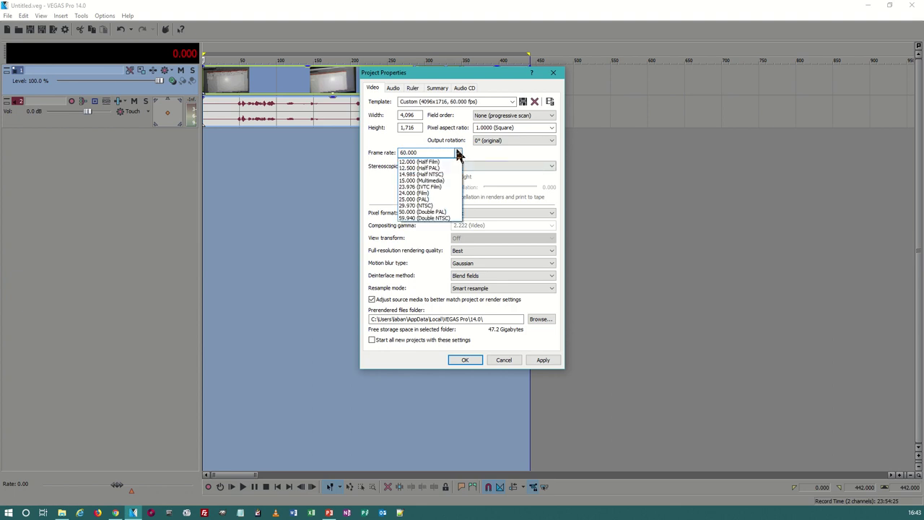
pyautogui.press('Escape')
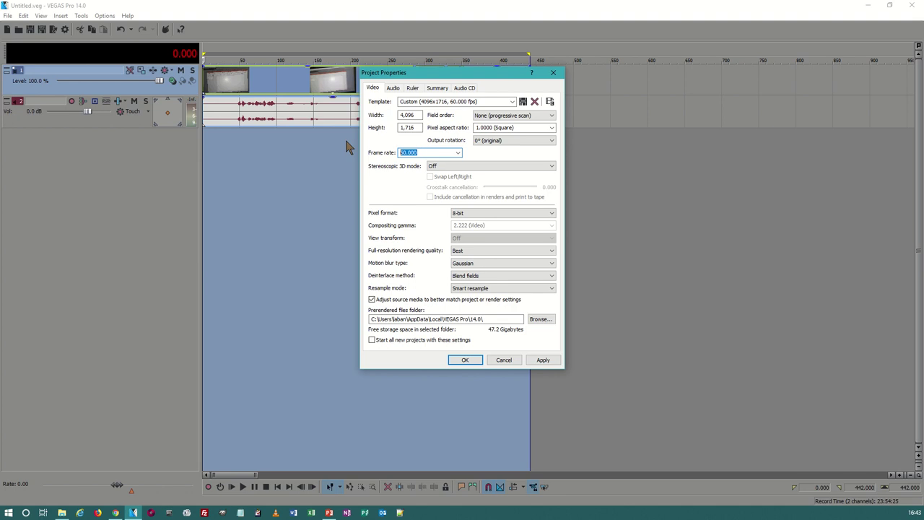
pyautogui.write('48.0')
pyautogui.click(455, 152)
pyautogui.click(413, 193)
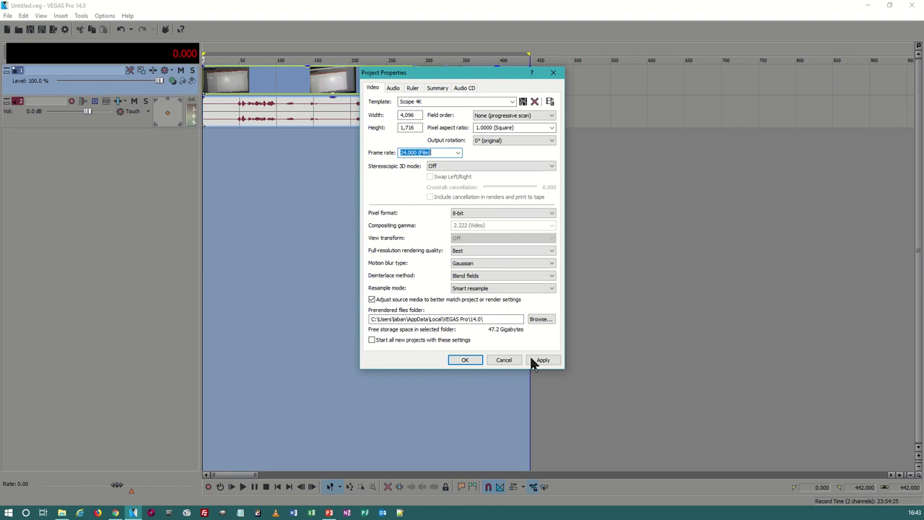
pyautogui.click(468, 360)
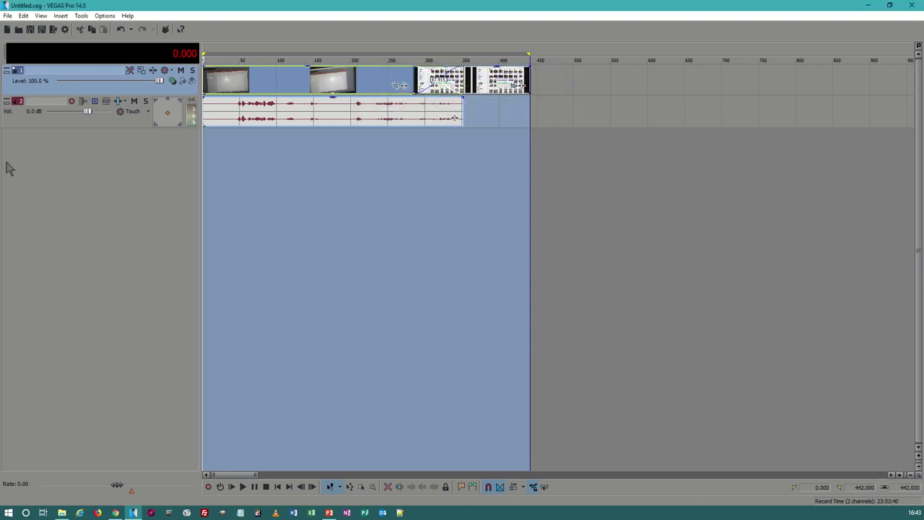
# Step: Test track 2's surround panner by panning fully to the front and back to centre
pyautogui.click(8, 15)
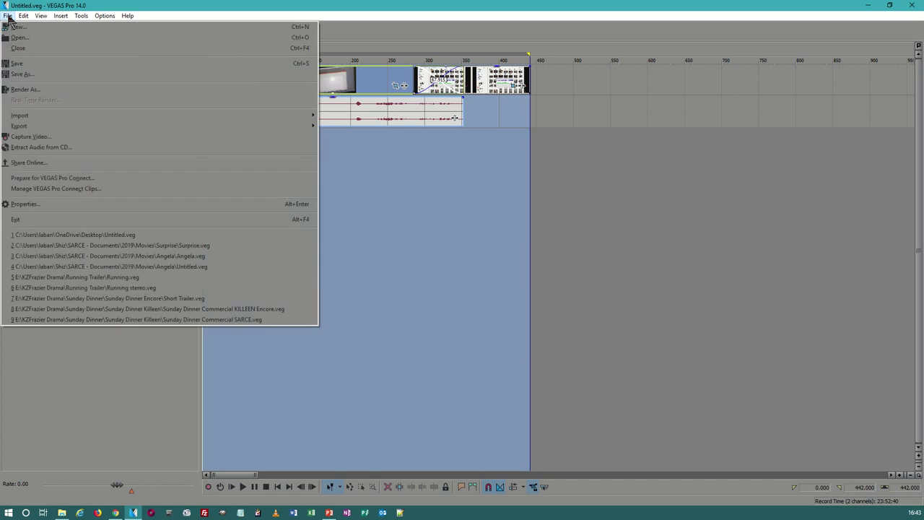
pyautogui.click(201, 6)
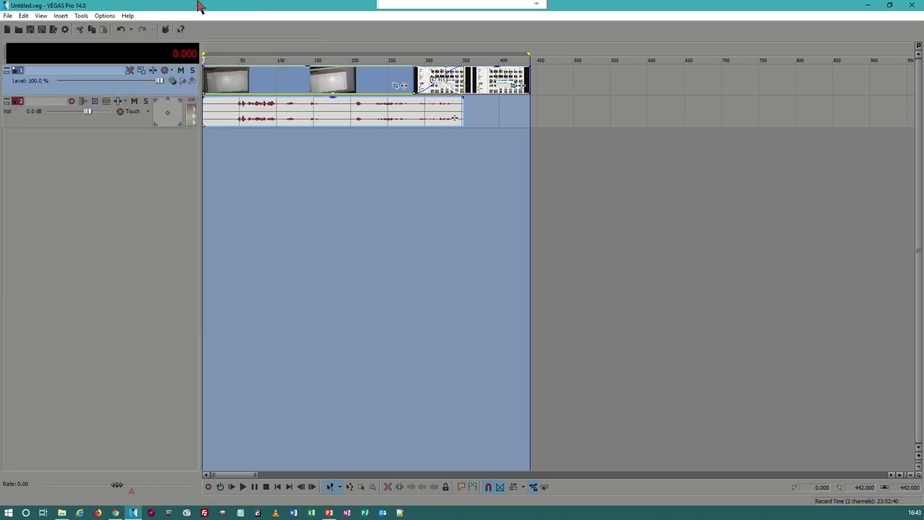
pyautogui.rightClick(109, 123)
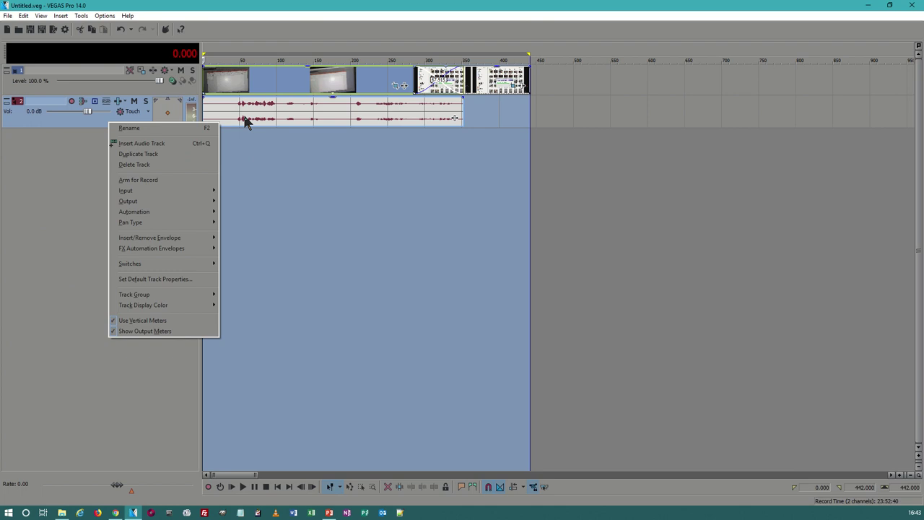
pyautogui.click(103, 146)
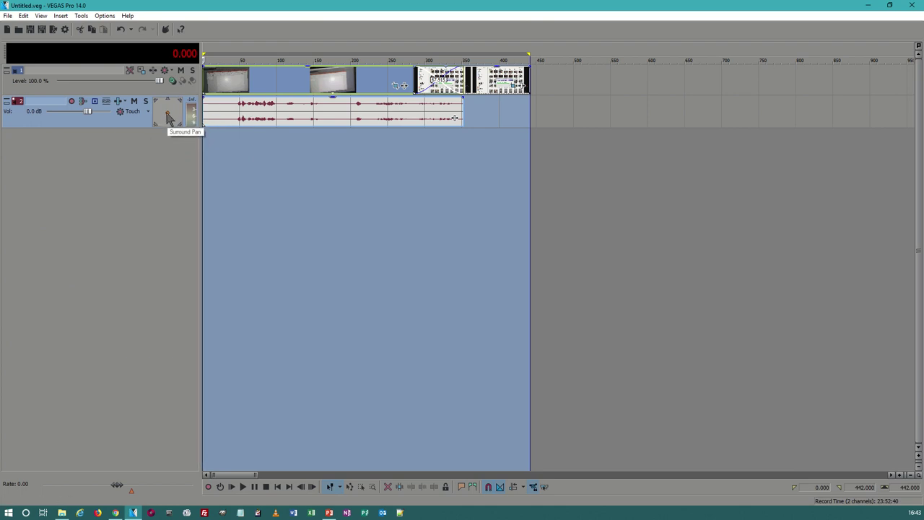
pyautogui.moveTo(169, 118); pyautogui.dragTo(170, 104)
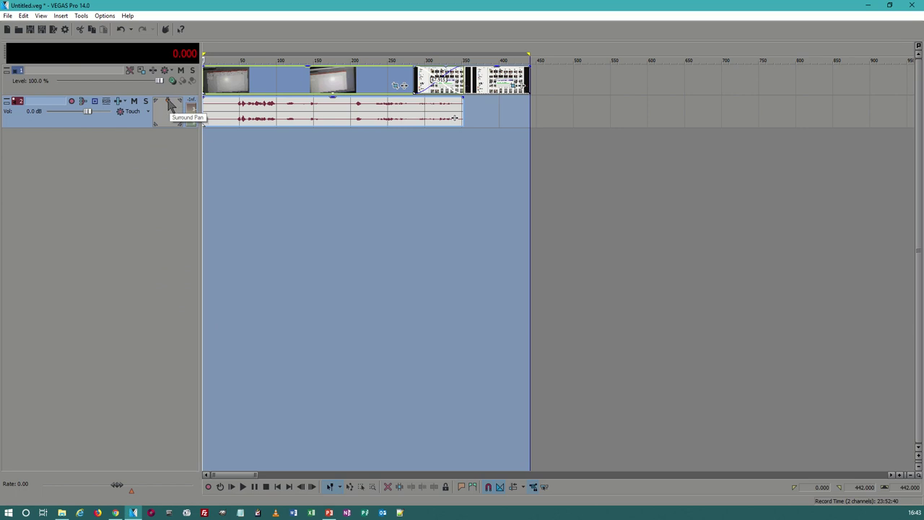
pyautogui.moveTo(170, 104); pyautogui.dragTo(167, 112)
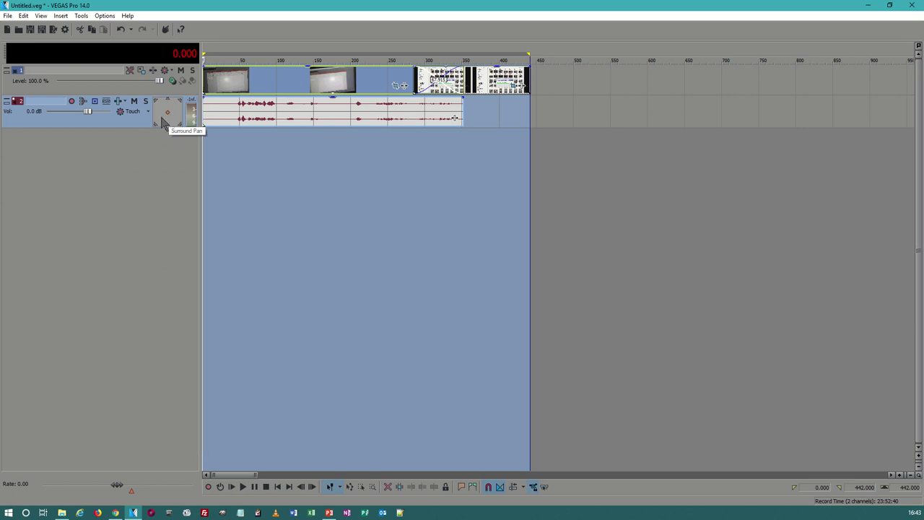
# Step: Duplicate audio track 2 and route the new track 3 to LFE only
pyautogui.rightClick(127, 124)
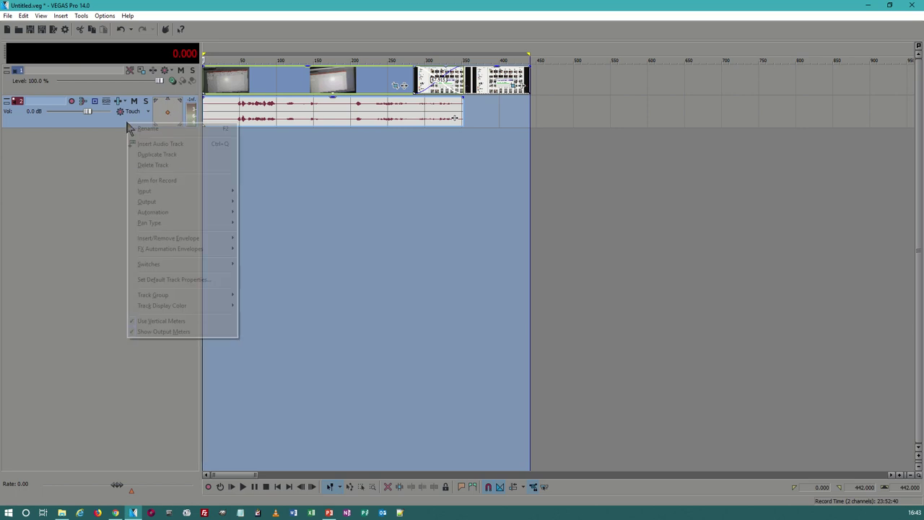
pyautogui.click(158, 153)
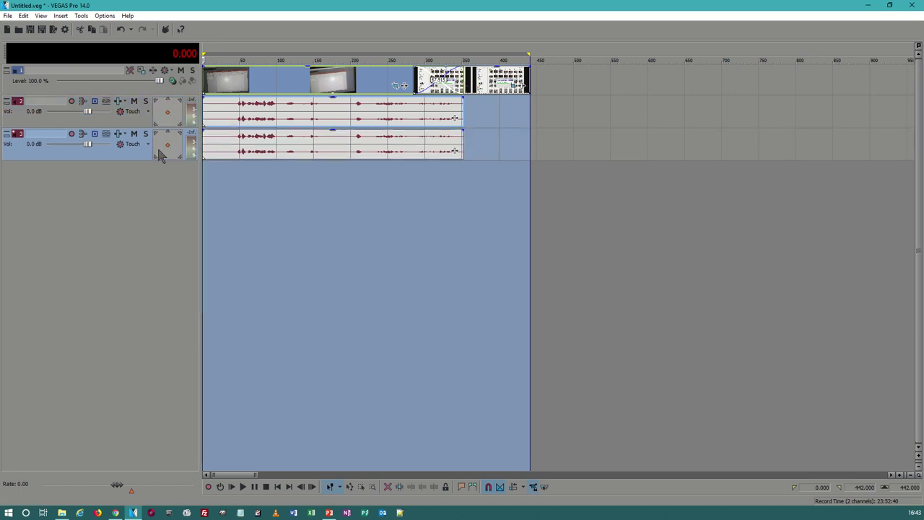
pyautogui.rightClick(158, 150)
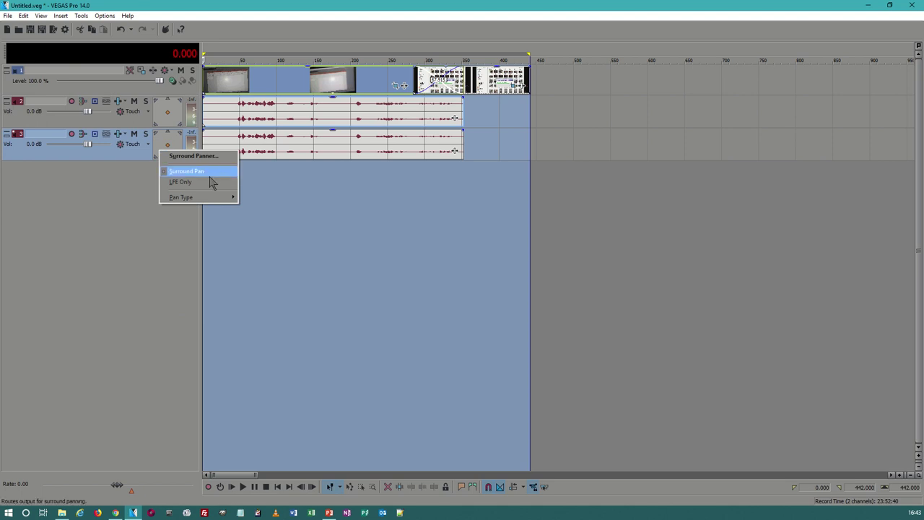
pyautogui.click(205, 181)
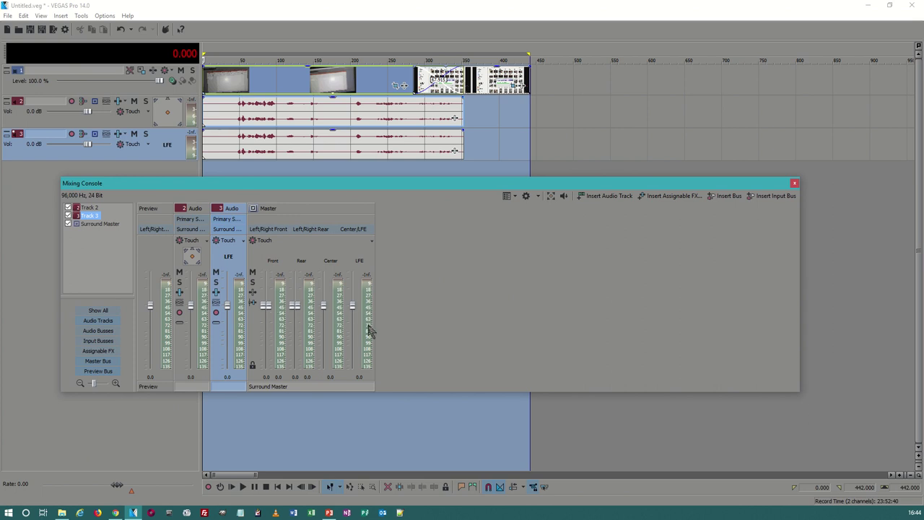
pyautogui.click(240, 178)
pyautogui.press('space')
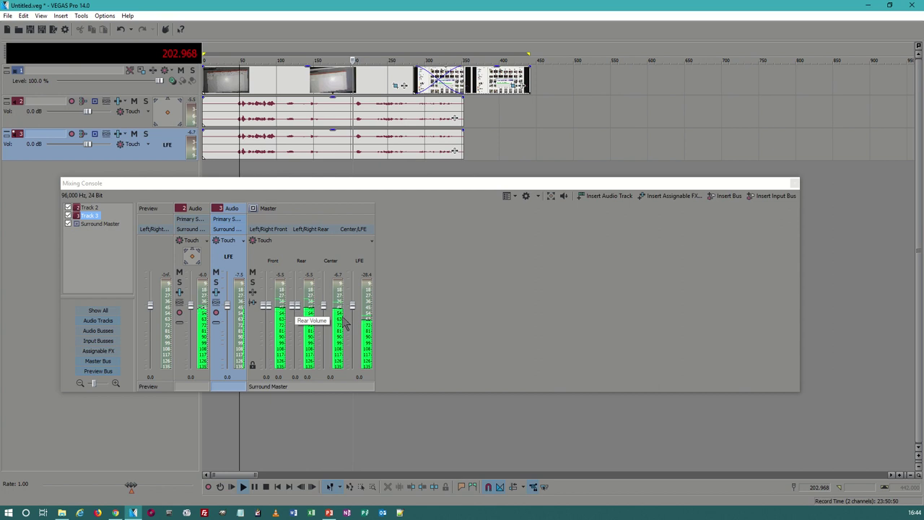
pyautogui.press('space')
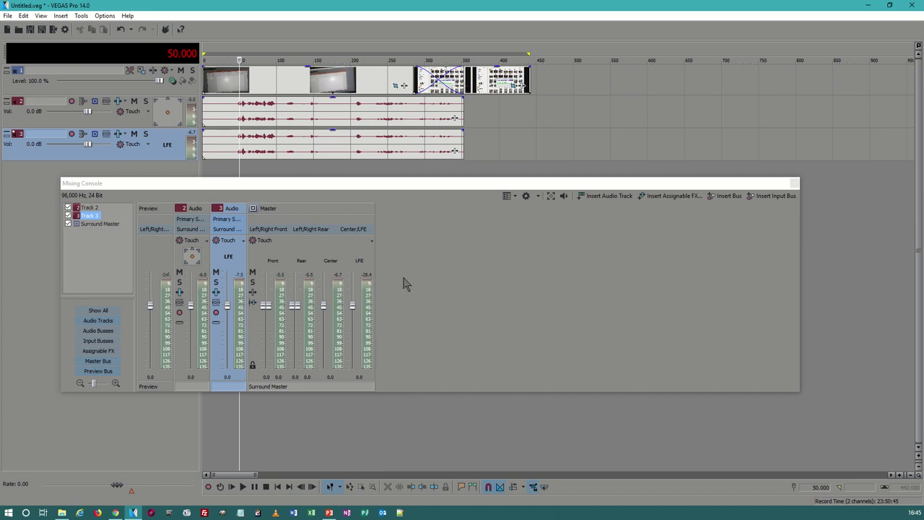
pyautogui.doubleClick(402, 181)
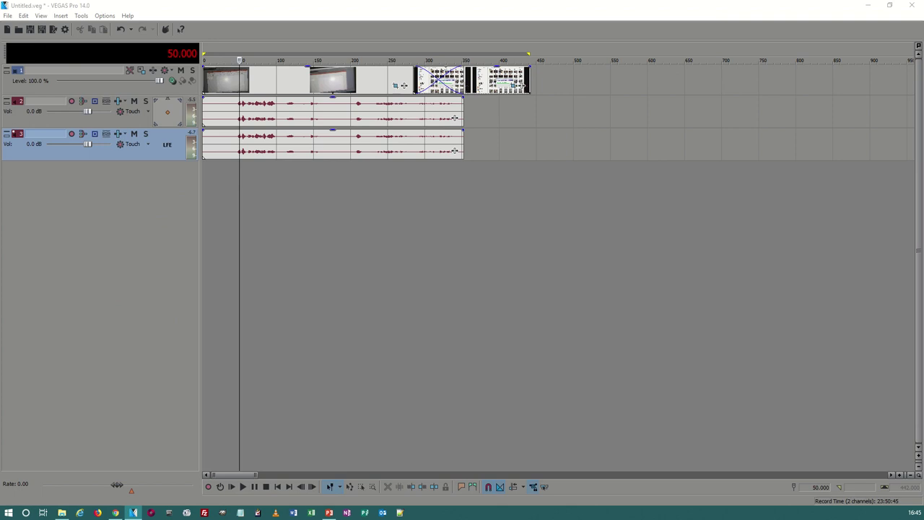
# Step: Select the whole project and switch the time format to Absolute Frames
pyautogui.doubleClick(305, 47)
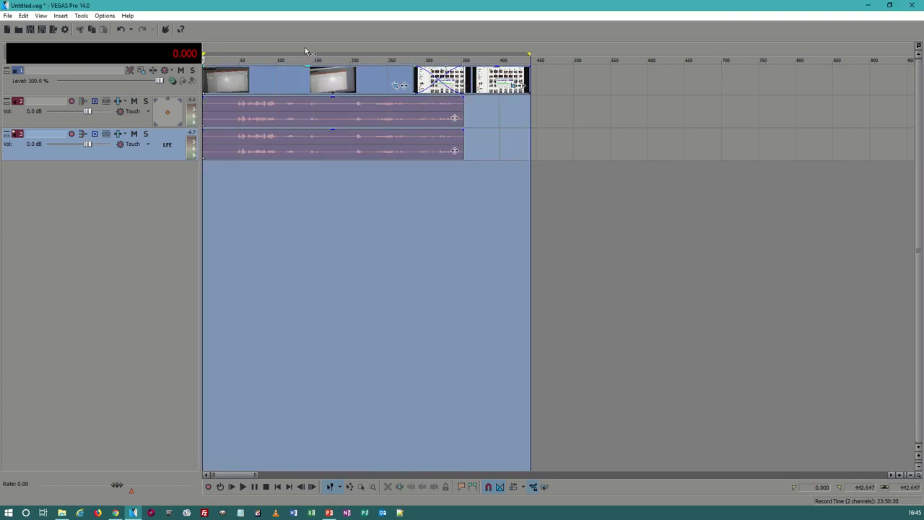
pyautogui.rightClick(177, 53)
pyautogui.moveTo(202, 109)
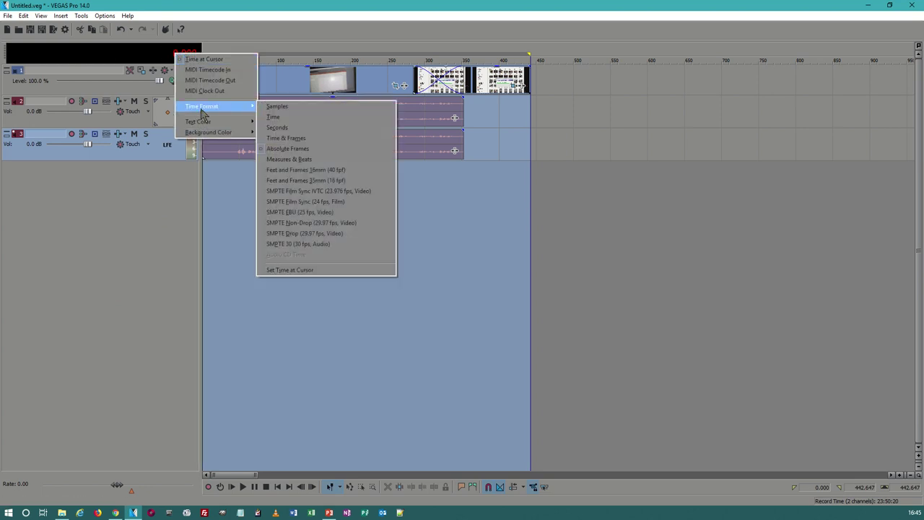
pyautogui.click(292, 117)
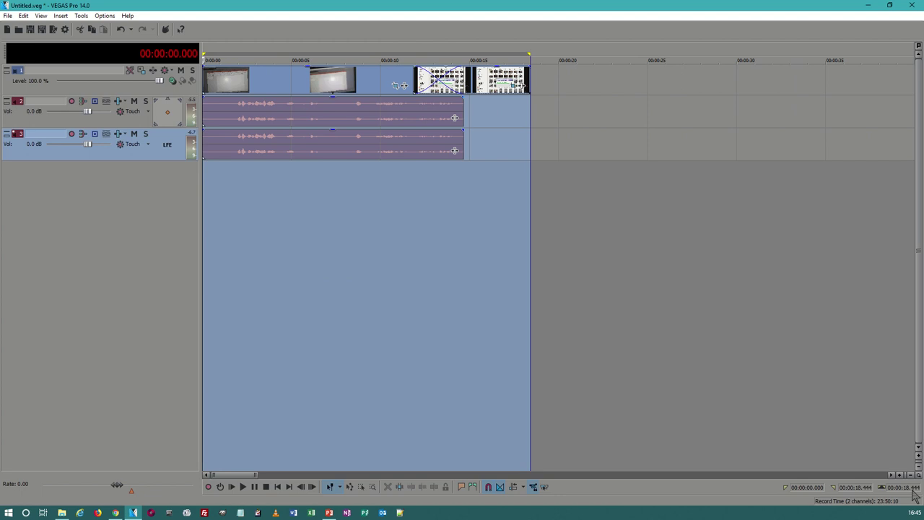
pyautogui.rightClick(164, 52)
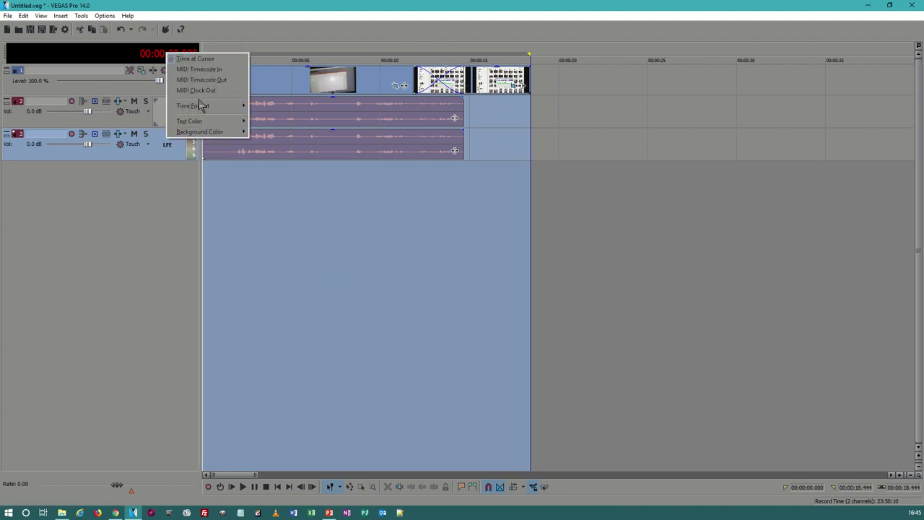
pyautogui.moveTo(200, 105)
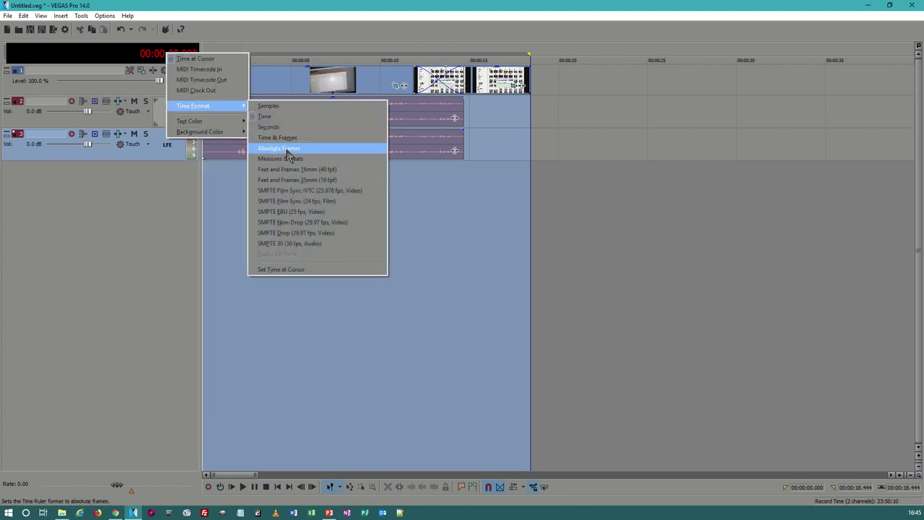
pyautogui.click(289, 148)
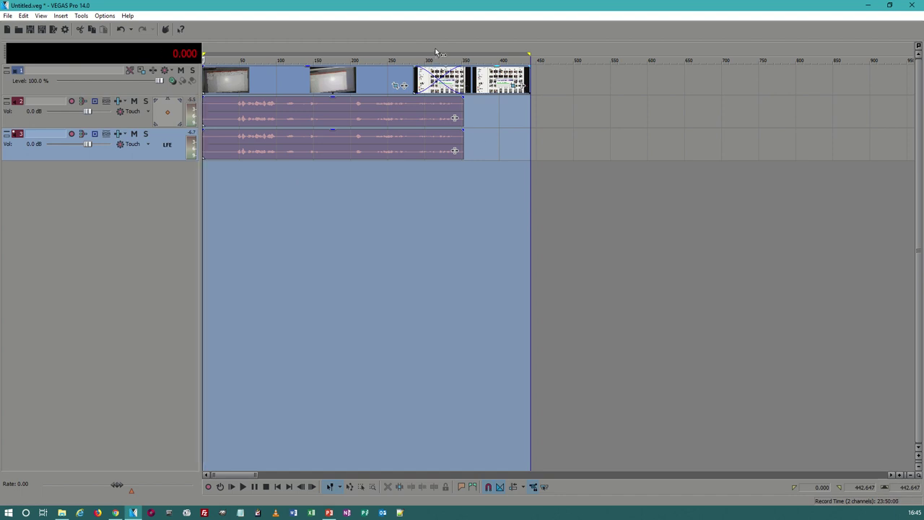
# Step: Set the selection length from 442.647 to 442.000
pyautogui.click(900, 488)
pyautogui.moveTo(909, 490); pyautogui.dragTo(901, 493)
pyautogui.write('000')
pyautogui.press('Return')
# Step: Save the project, then review the Audio tab in Project Properties and close it
pyautogui.click(7, 15)
pyautogui.click(28, 64)
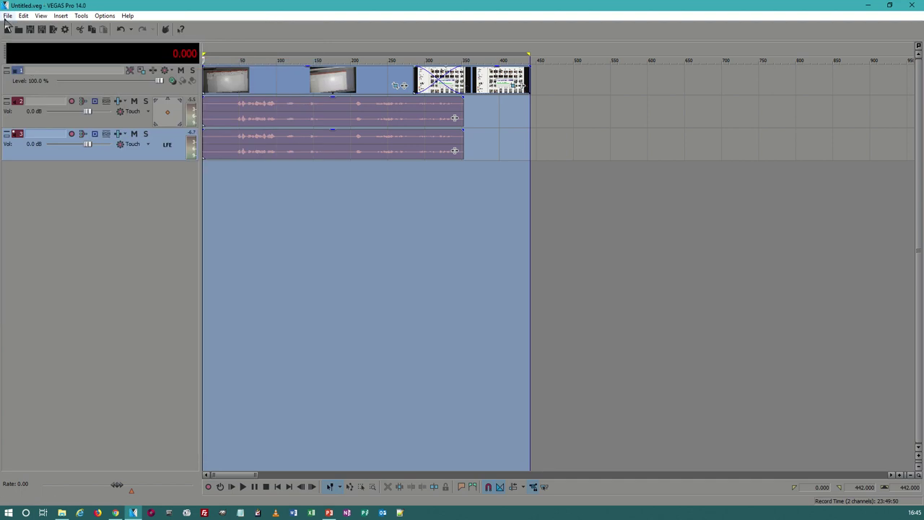
pyautogui.click(8, 15)
pyautogui.click(41, 204)
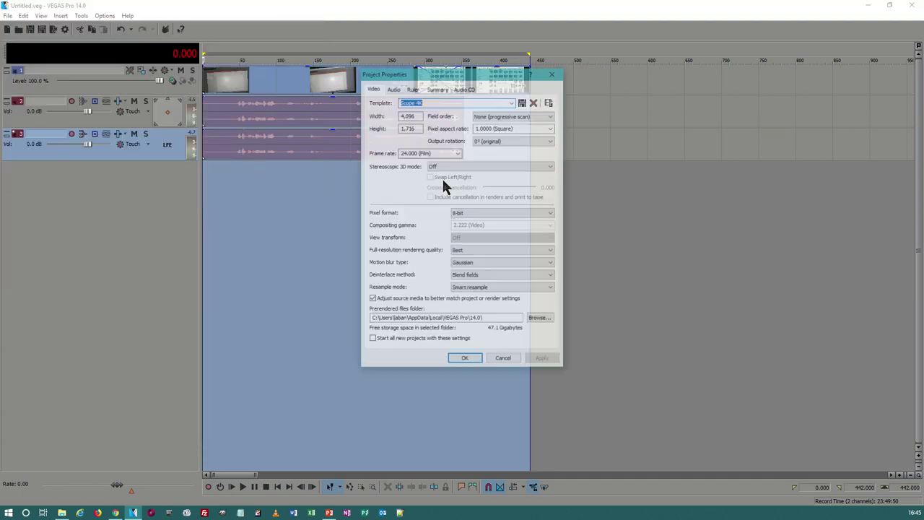
pyautogui.click(392, 88)
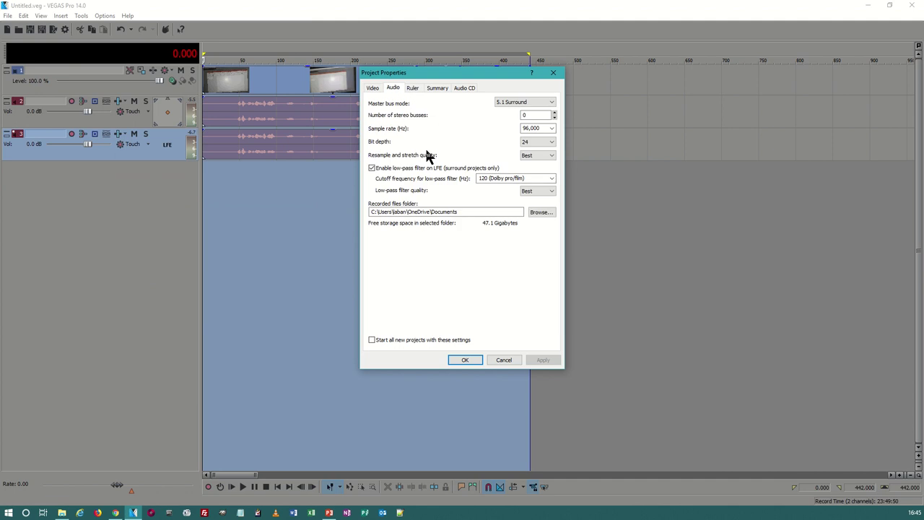
pyautogui.click(470, 360)
pyautogui.click(8, 15)
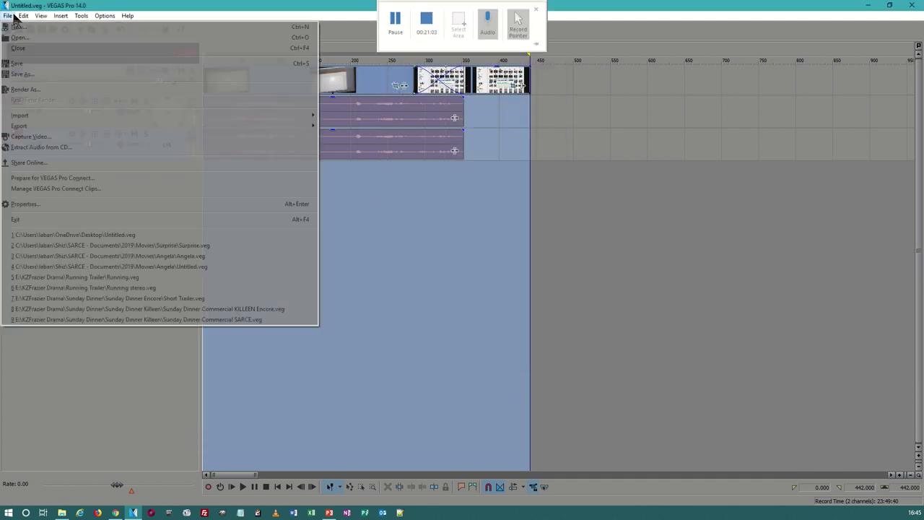
# Step: In Render As, browse the templates and choose Wave (Microsoft)'s DCP AUDIO 96kHz template
pyautogui.click(33, 90)
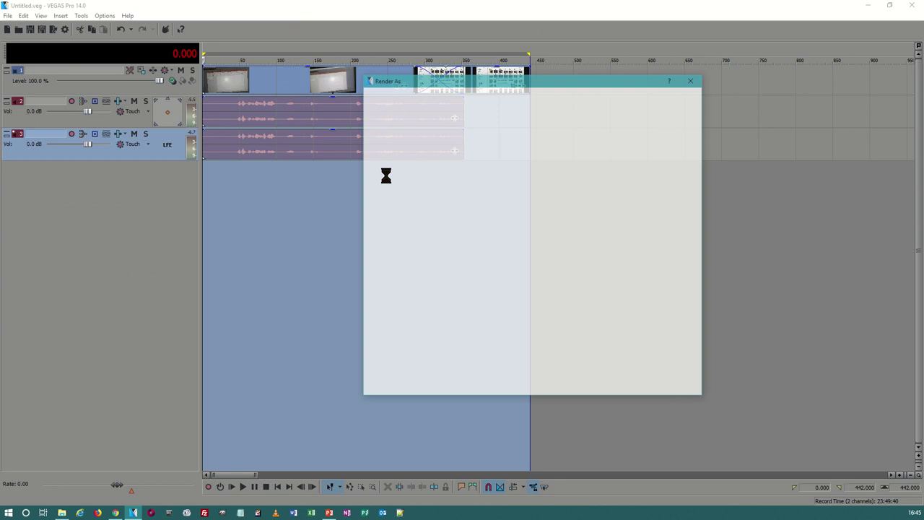
pyautogui.click(437, 273)
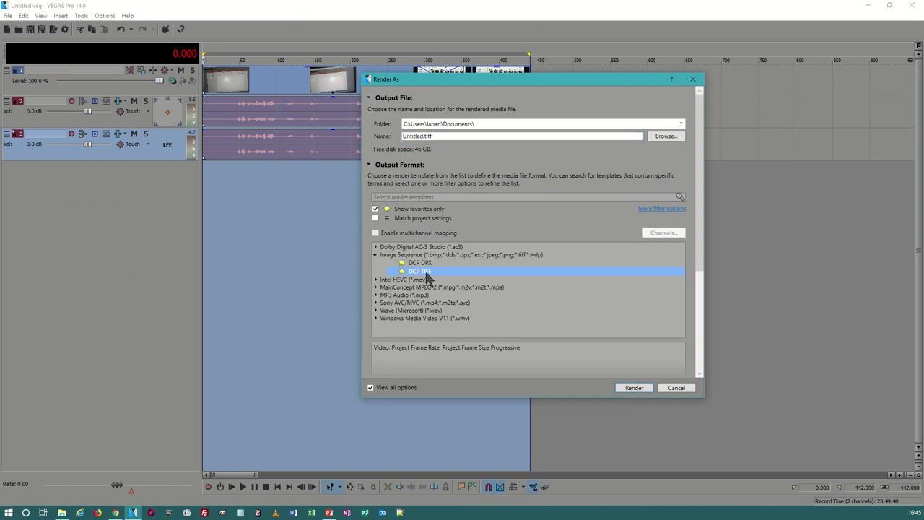
pyautogui.click(376, 255)
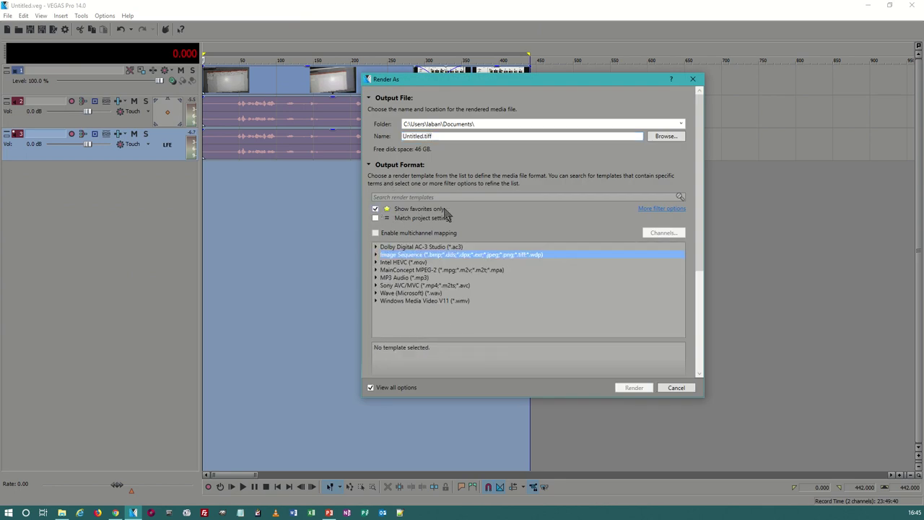
pyautogui.scroll(-2, 503, 205)
pyautogui.scroll(-5, 506, 217)
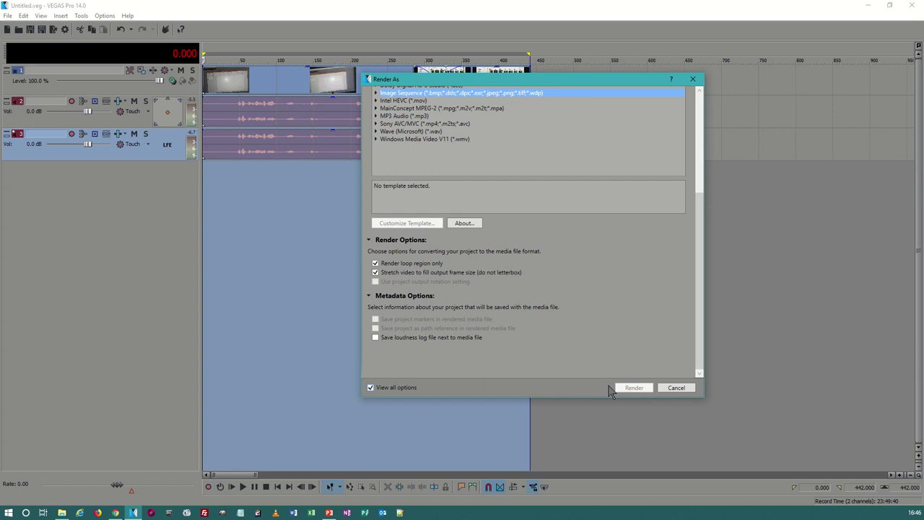
pyautogui.scroll(3, 422, 243)
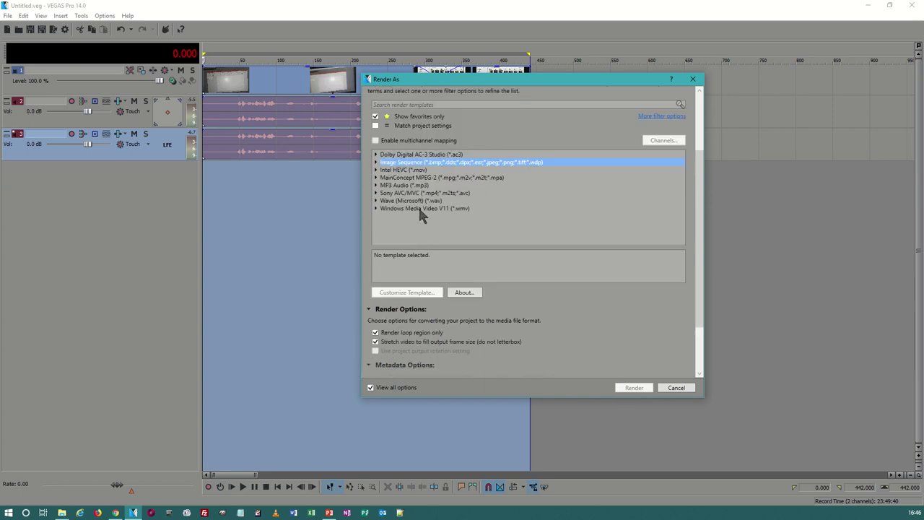
pyautogui.click(376, 201)
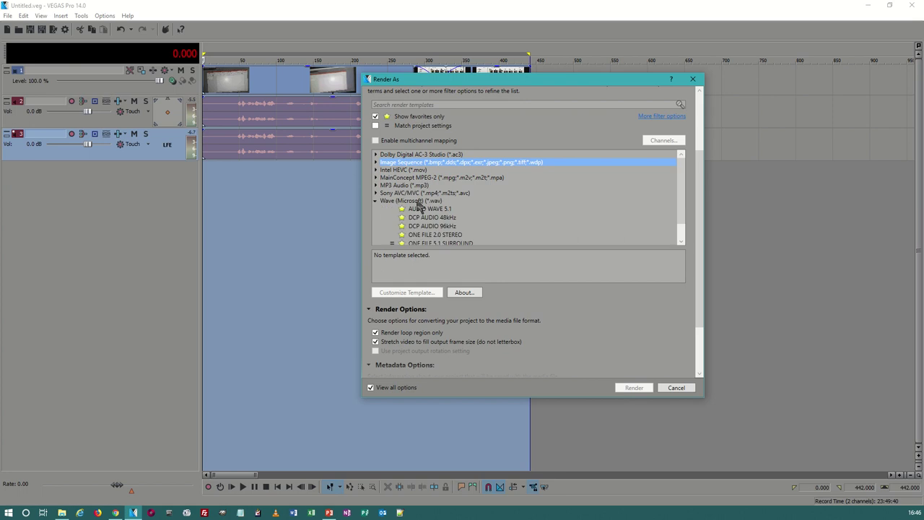
pyautogui.scroll(-1, 470, 216)
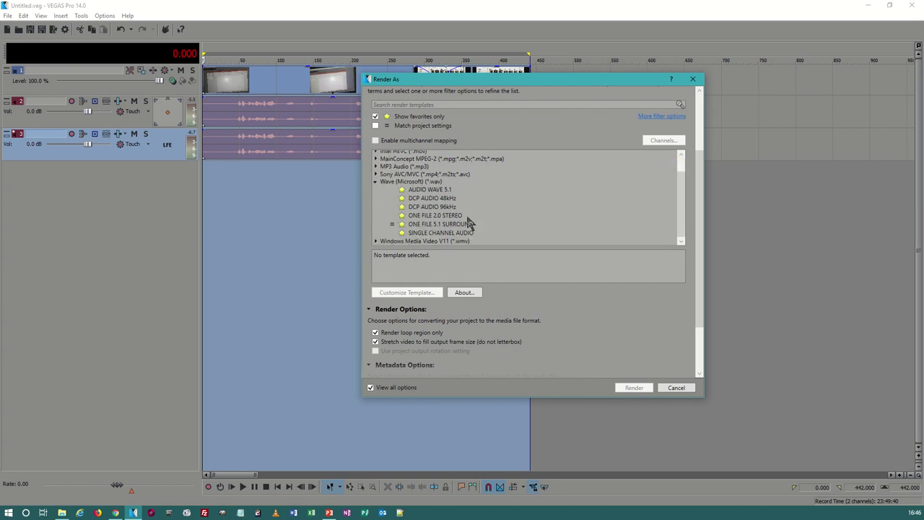
pyautogui.click(426, 226)
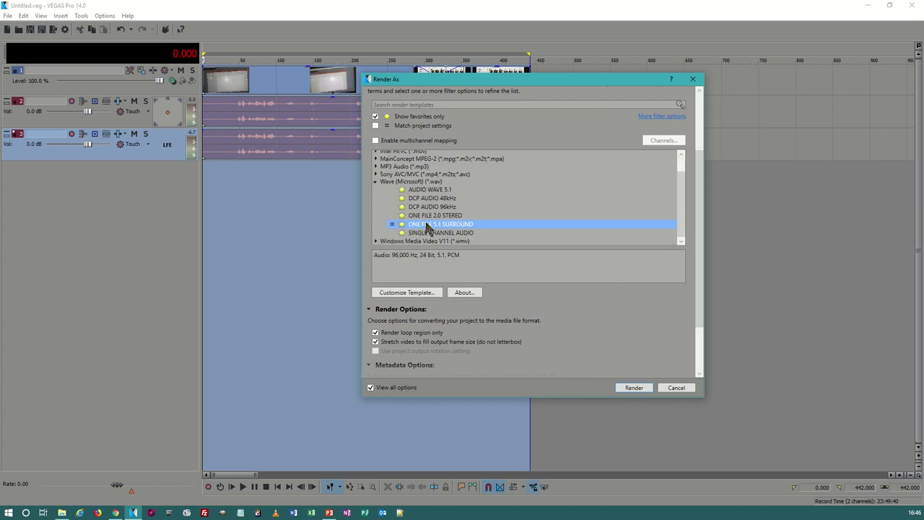
pyautogui.click(448, 209)
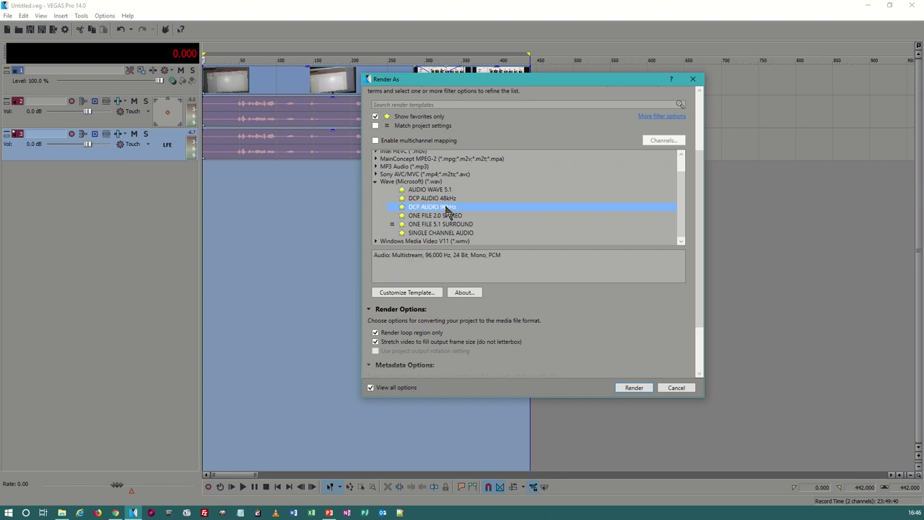
# Step: Customize DCP AUDIO 96kHz, confirming PCM, 96,000 Hz, 24-bit and Mono (multiple) settings
pyautogui.click(426, 295)
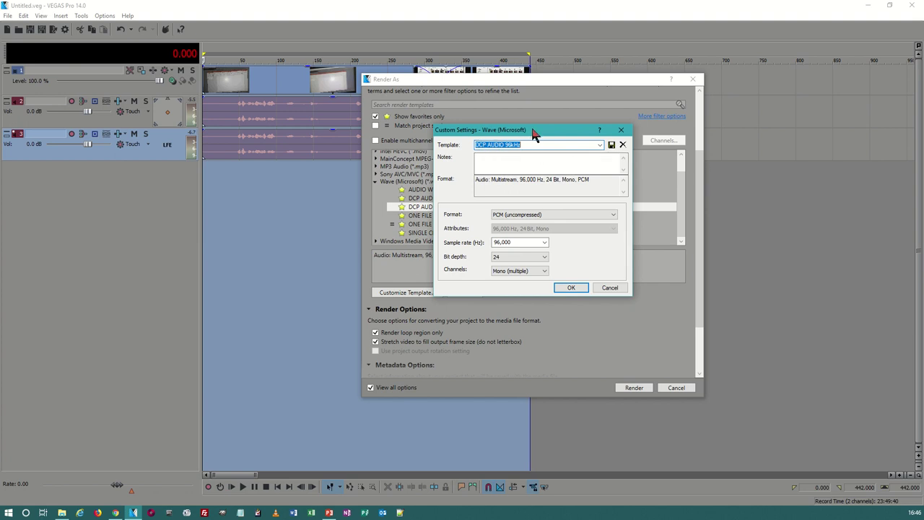
pyautogui.moveTo(534, 131); pyautogui.dragTo(487, 116)
pyautogui.click(485, 199)
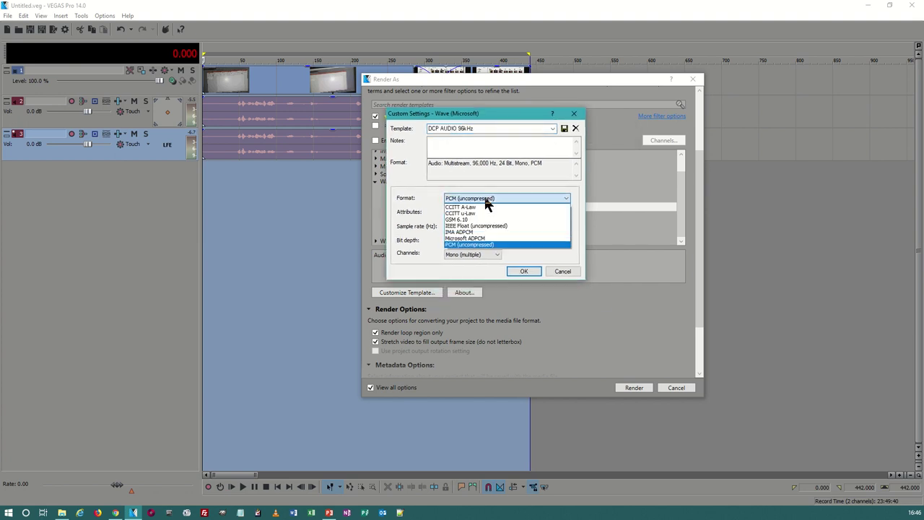
pyautogui.click(484, 199)
pyautogui.click(495, 226)
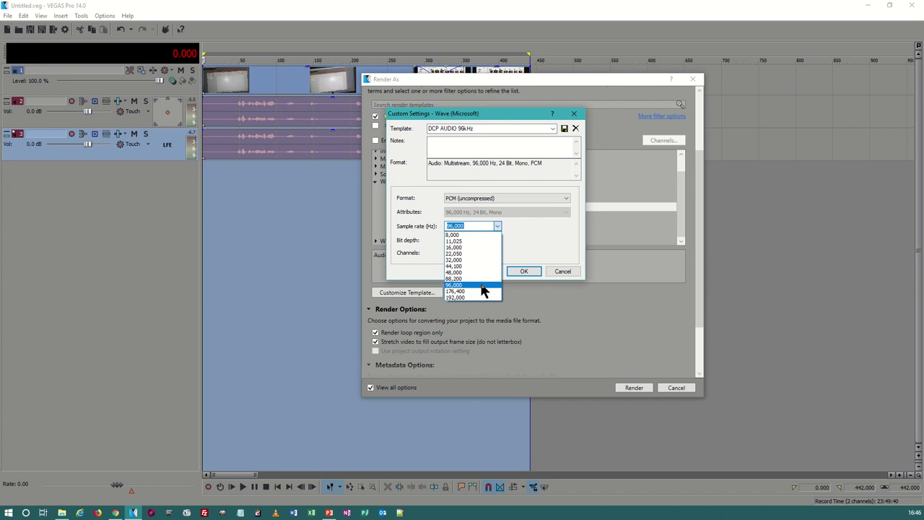
pyautogui.click(481, 285)
pyautogui.click(498, 240)
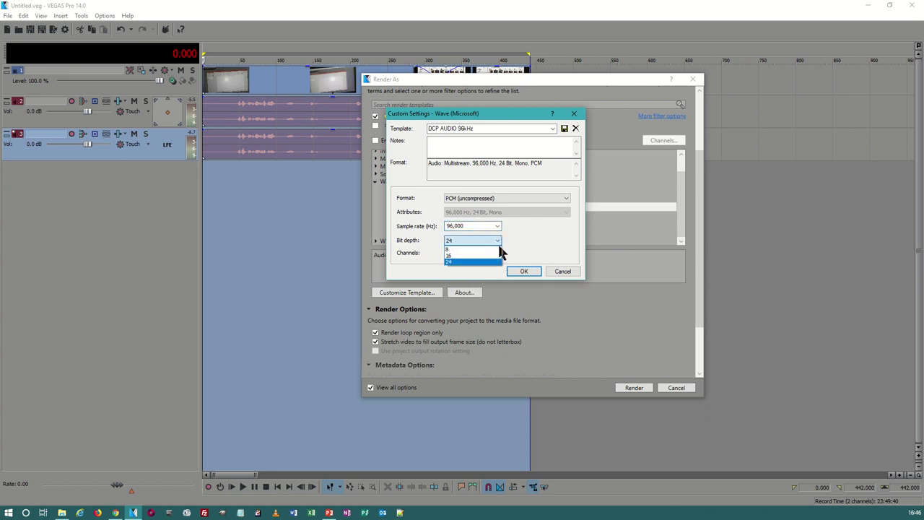
pyautogui.click(496, 262)
pyautogui.click(498, 253)
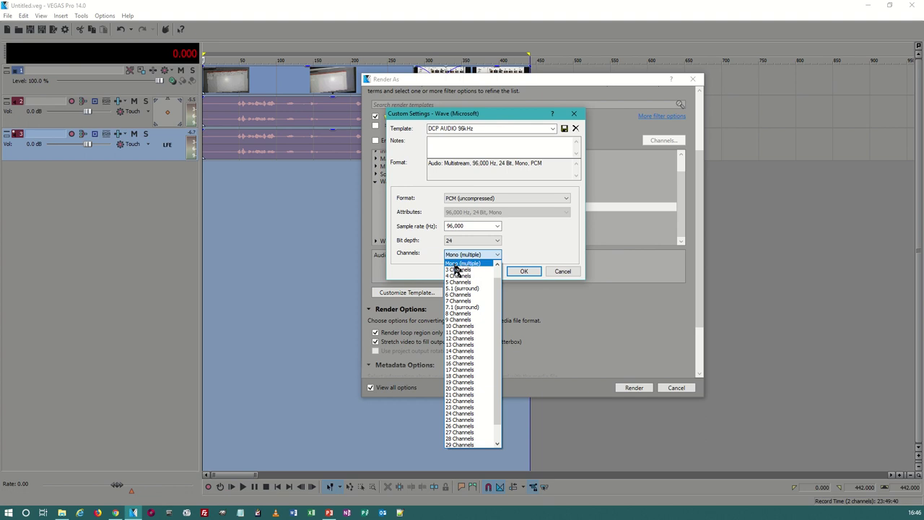
pyautogui.click(455, 264)
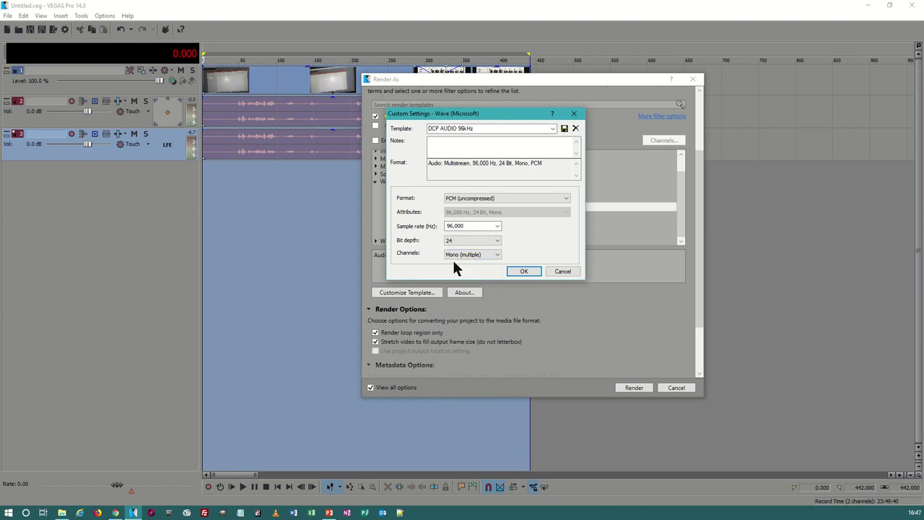
# Step: Try 5.1 and 7.1 channels, revert to Mono (multiple), accept, and pick DCP AUDIO 48kHz
pyautogui.click(462, 255)
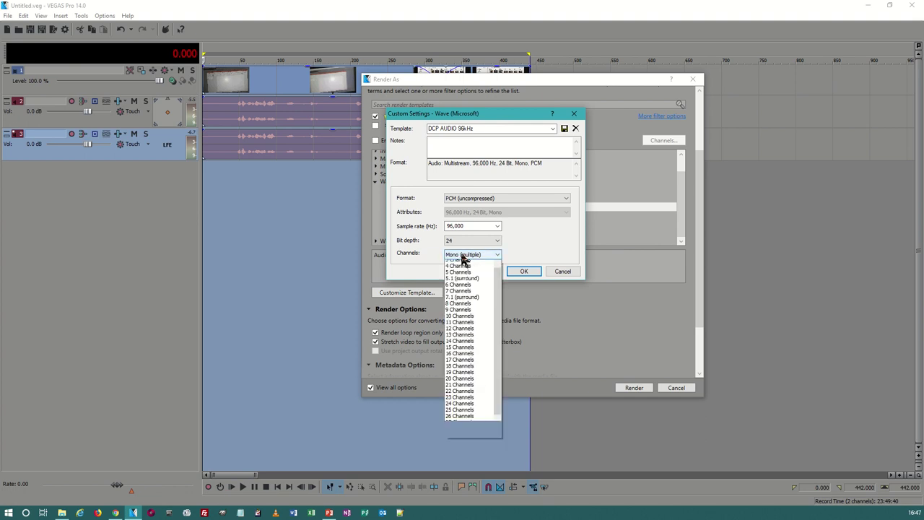
pyautogui.click(481, 290)
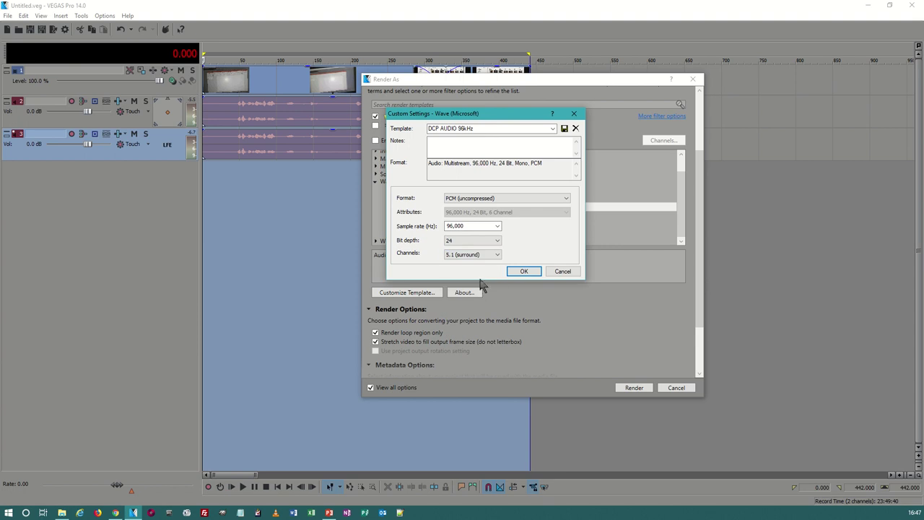
pyautogui.click(479, 252)
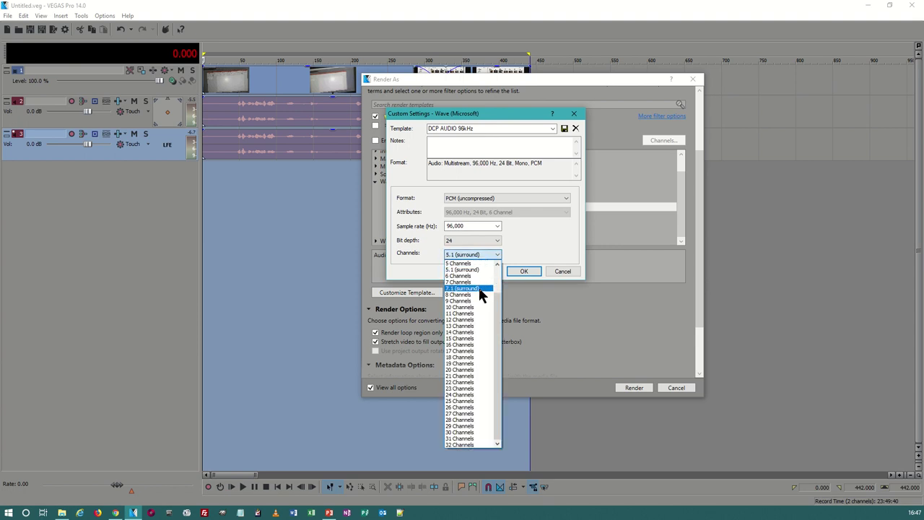
pyautogui.click(481, 293)
pyautogui.click(481, 253)
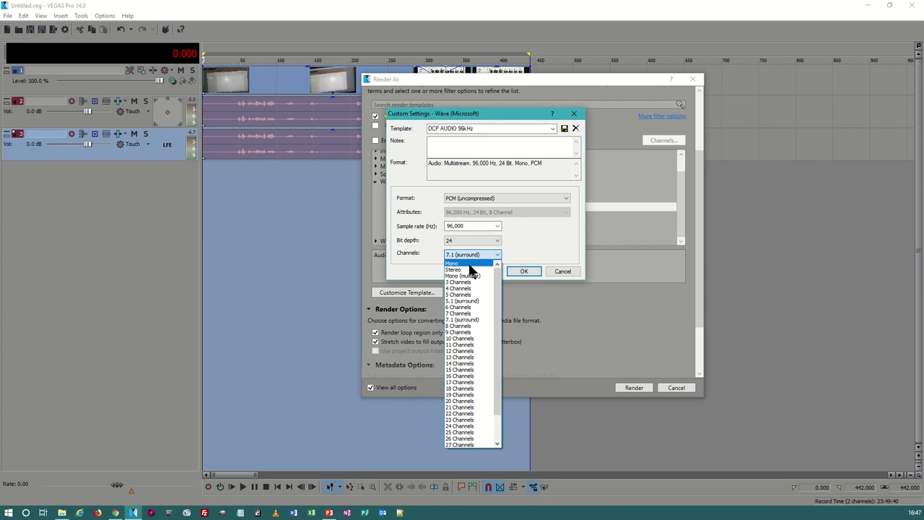
pyautogui.click(470, 275)
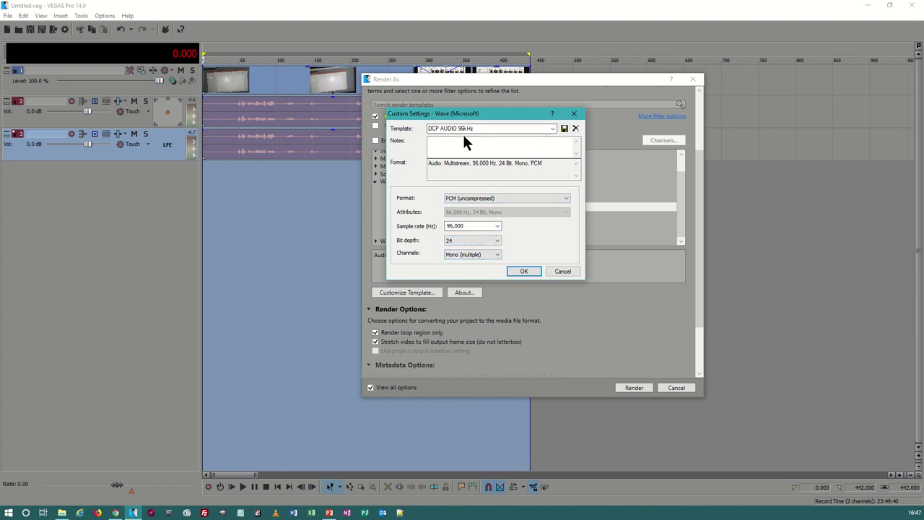
pyautogui.click(523, 269)
pyautogui.click(443, 199)
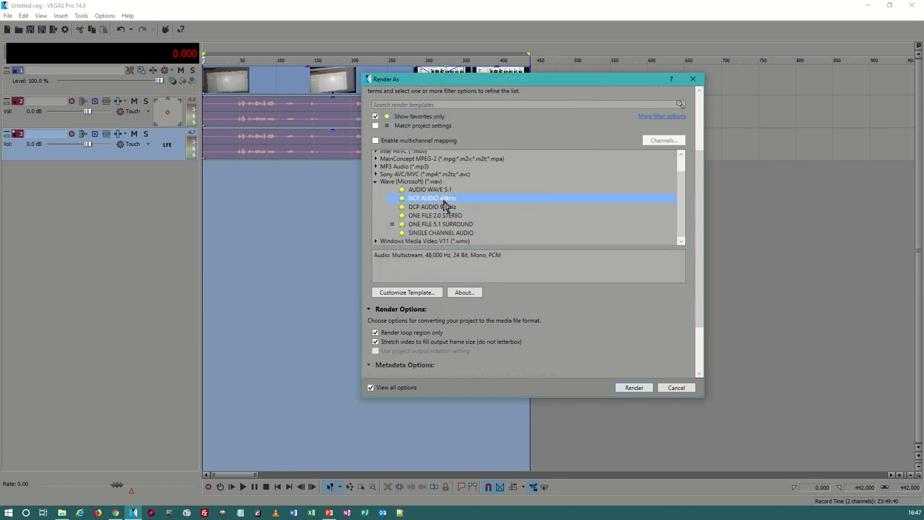
# Step: Reselect the DCP AUDIO 96kHz template and browse to the Desktop for the output location
pyautogui.click(444, 207)
pyautogui.scroll(3, 559, 302)
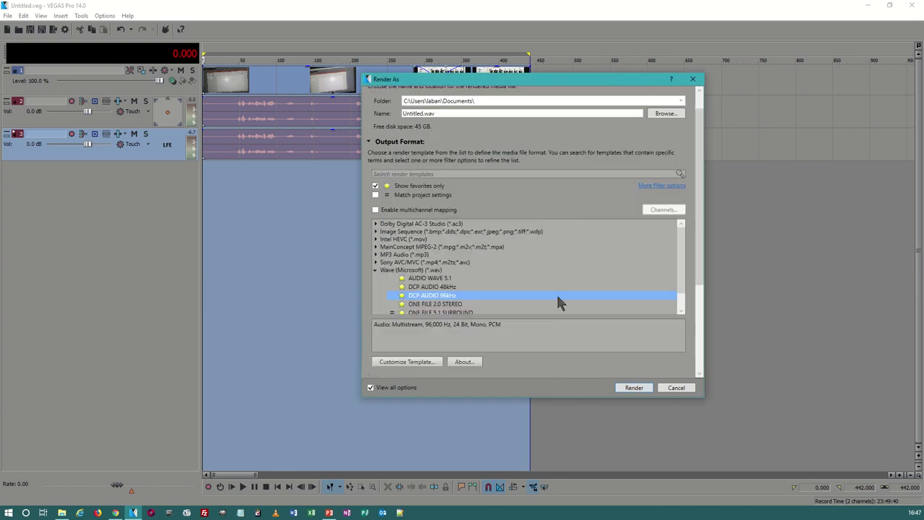
pyautogui.click(664, 113)
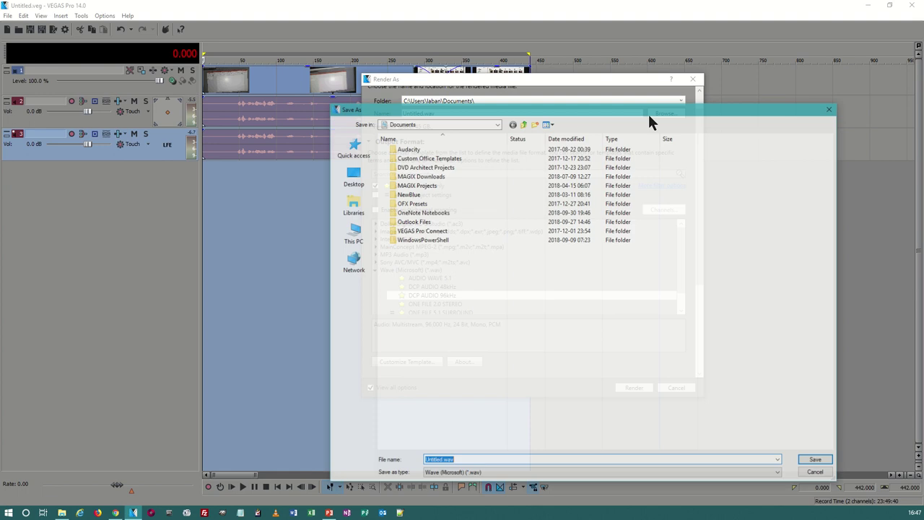
pyautogui.click(352, 175)
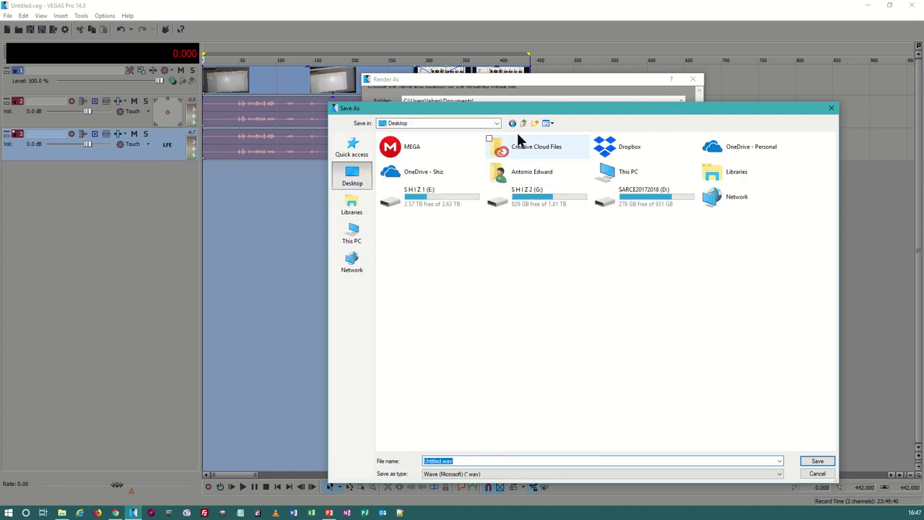
# Step: Create WAVES, TIFF, JPEG and MXF folders on the Desktop
pyautogui.click(534, 124)
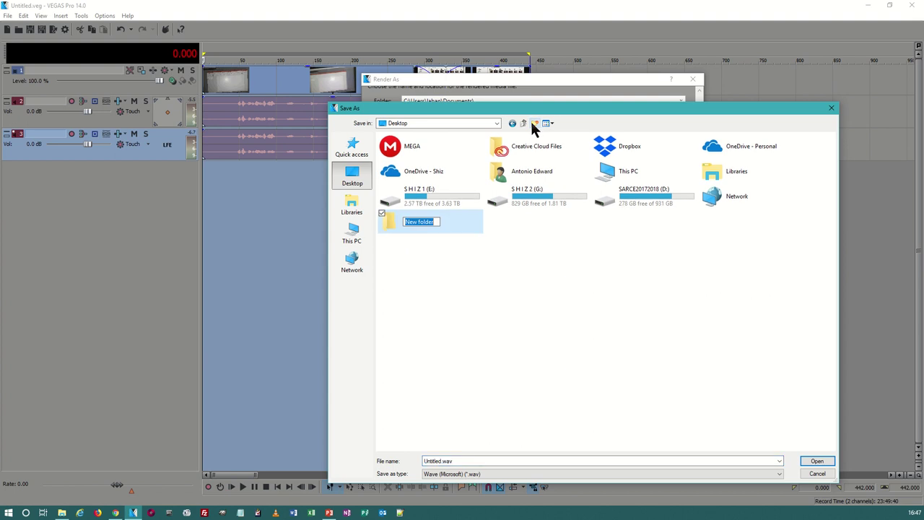
pyautogui.write('WAVES')
pyautogui.click(534, 125)
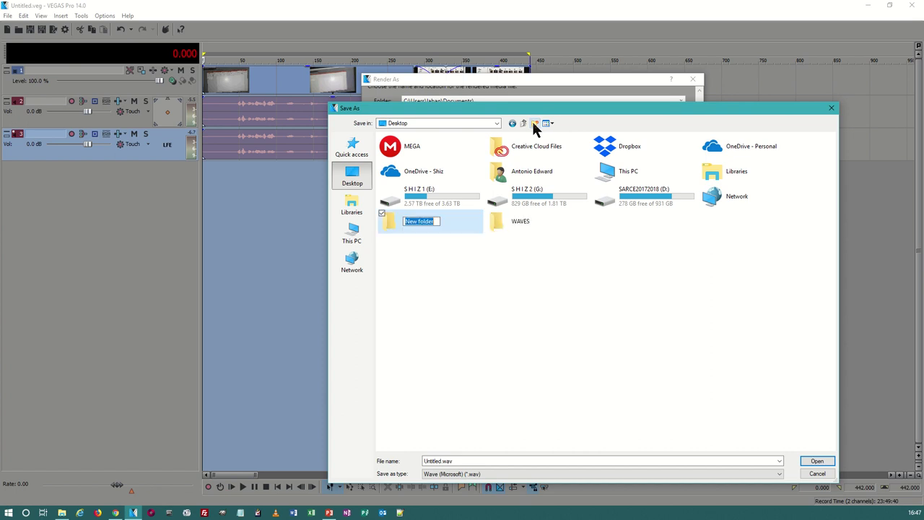
pyautogui.write('TIFF')
pyautogui.press('Return')
pyautogui.press('Return')
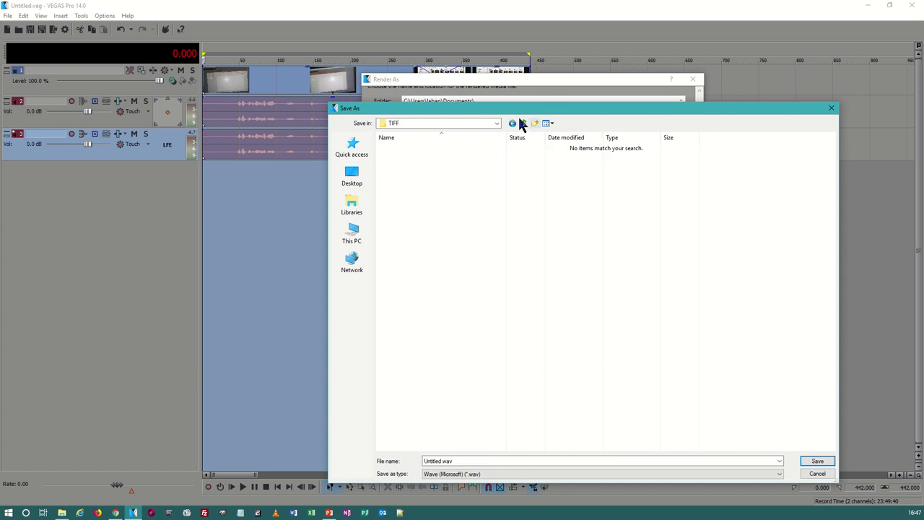
pyautogui.click(523, 123)
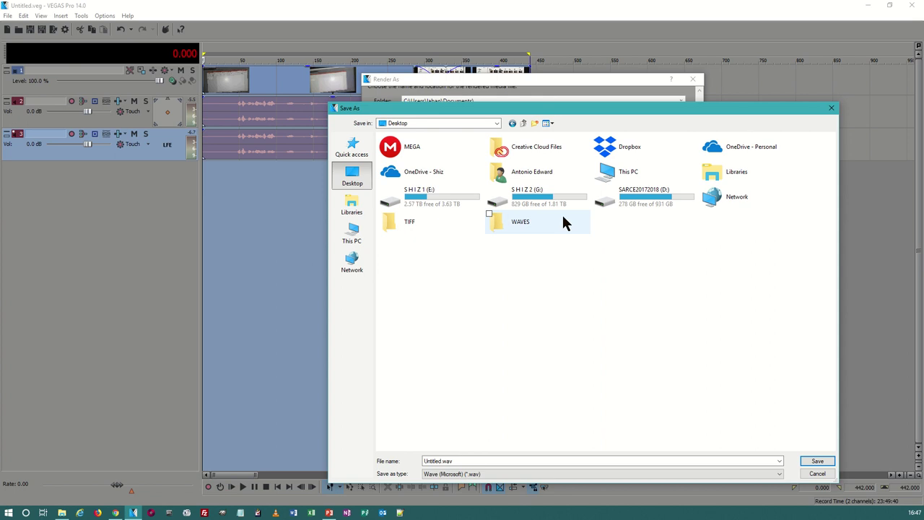
pyautogui.click(534, 123)
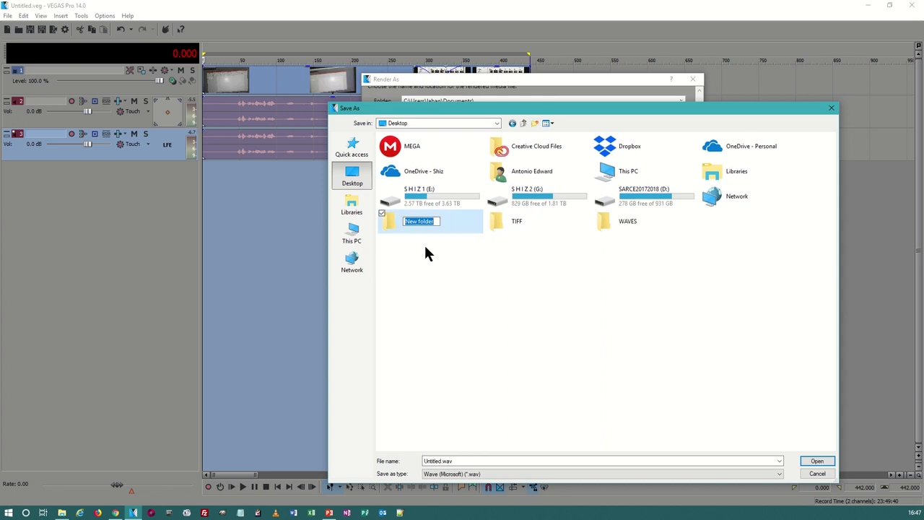
pyautogui.write('JPEG')
pyautogui.press('Return')
pyautogui.click(534, 123)
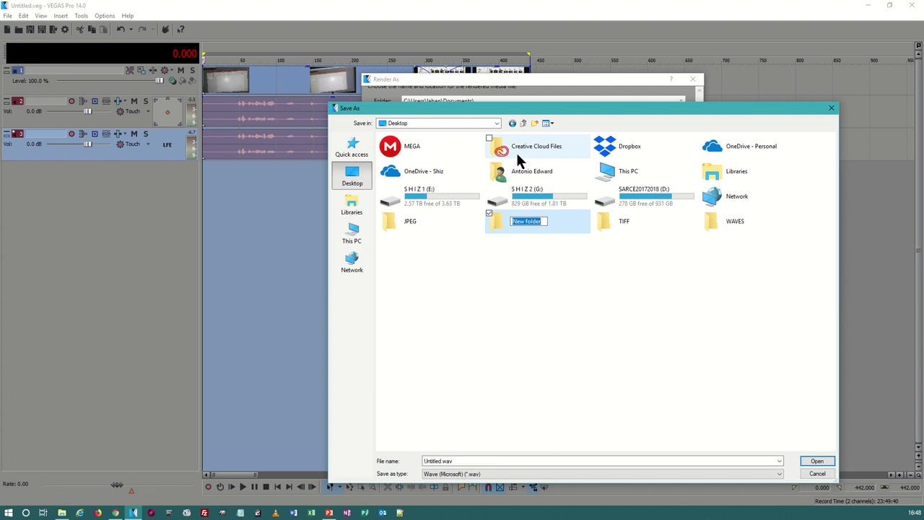
pyautogui.write('MXF')
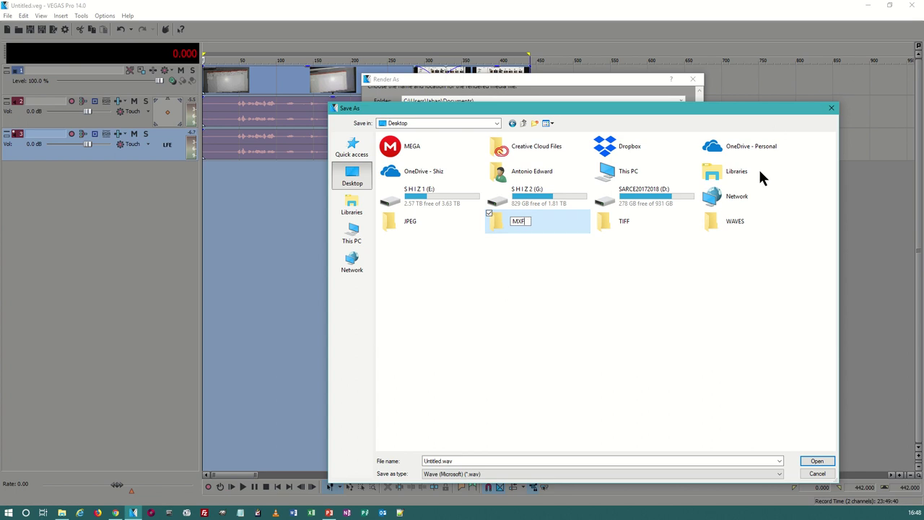
pyautogui.click(798, 404)
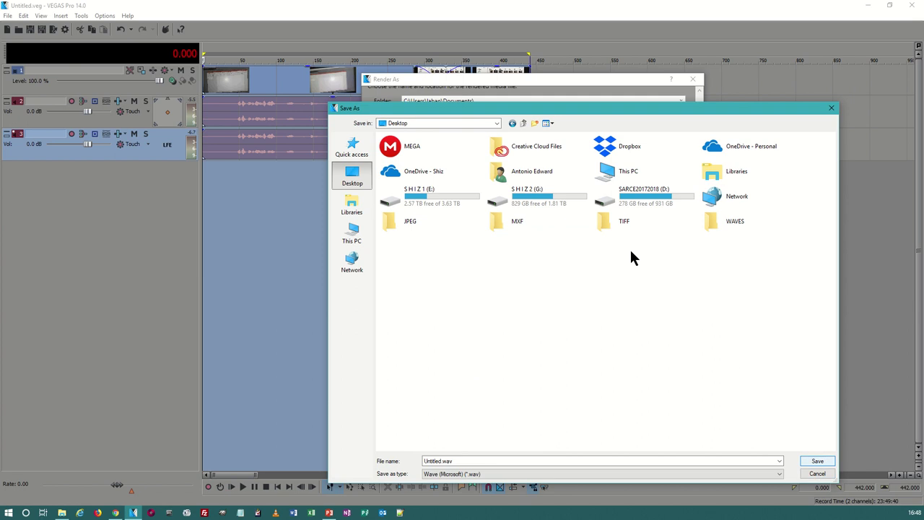
# Step: Set the WAVES folder as the render output location
pyautogui.click(746, 227)
pyautogui.doubleClick(746, 227)
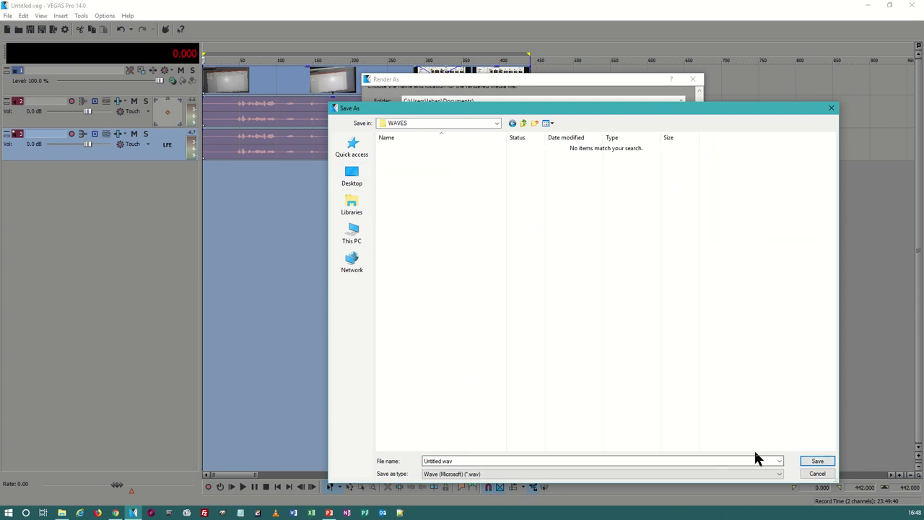
pyautogui.click(814, 461)
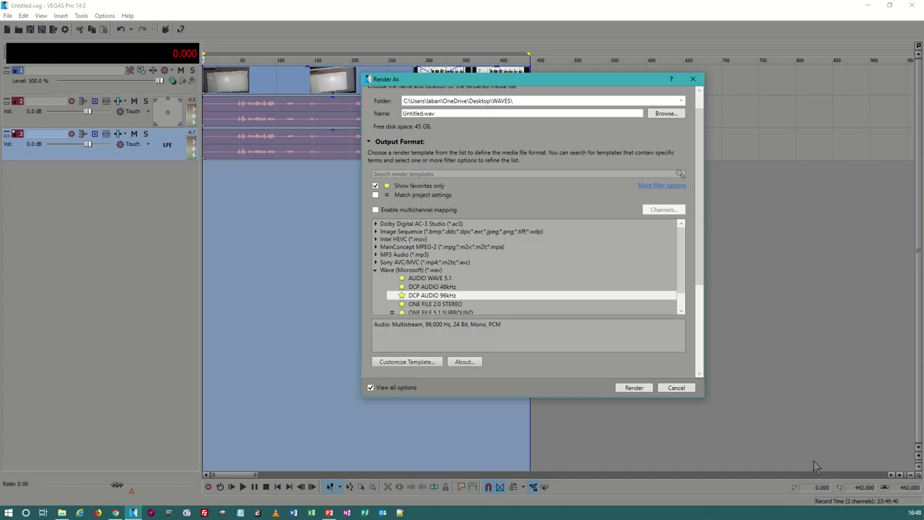
# Step: Close the render settings without rendering and save the project as 'Test Movie for YouTube.veg'
pyautogui.click(676, 388)
pyautogui.click(8, 15)
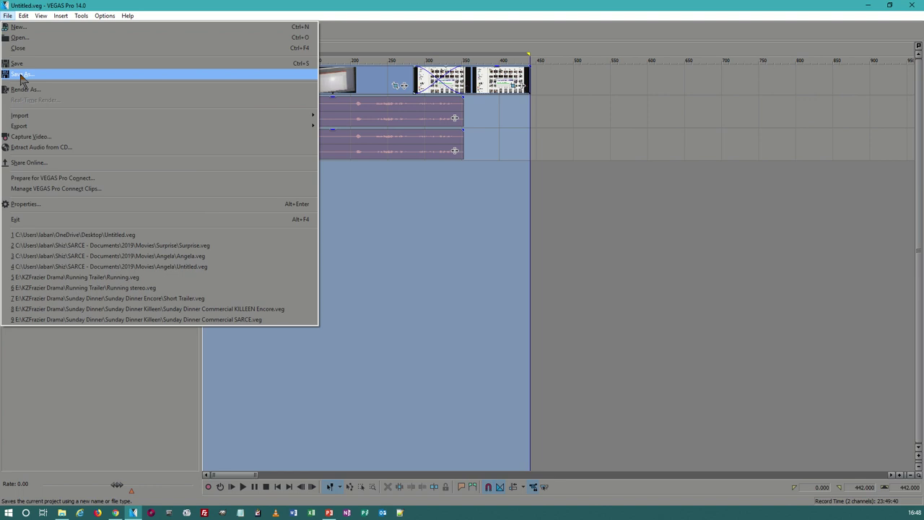
pyautogui.click(22, 76)
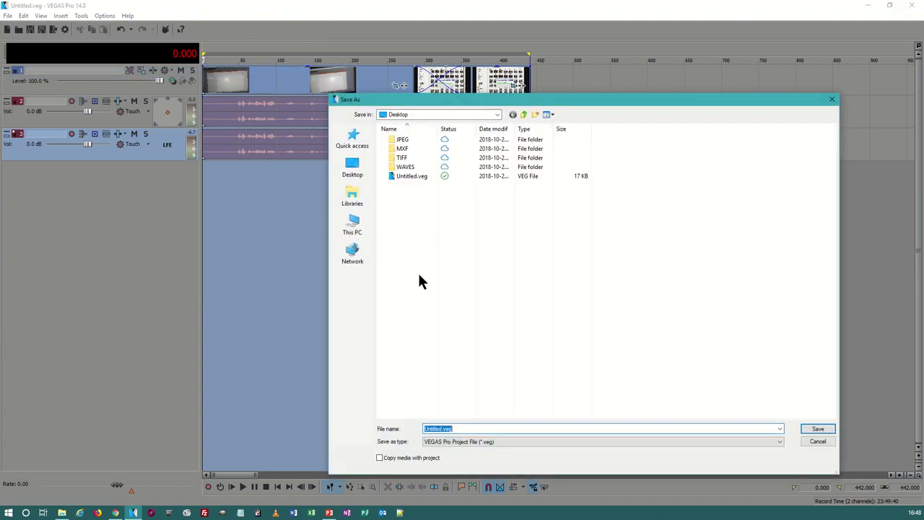
pyautogui.write('Test Movie for YouTube')
pyautogui.press('Return')
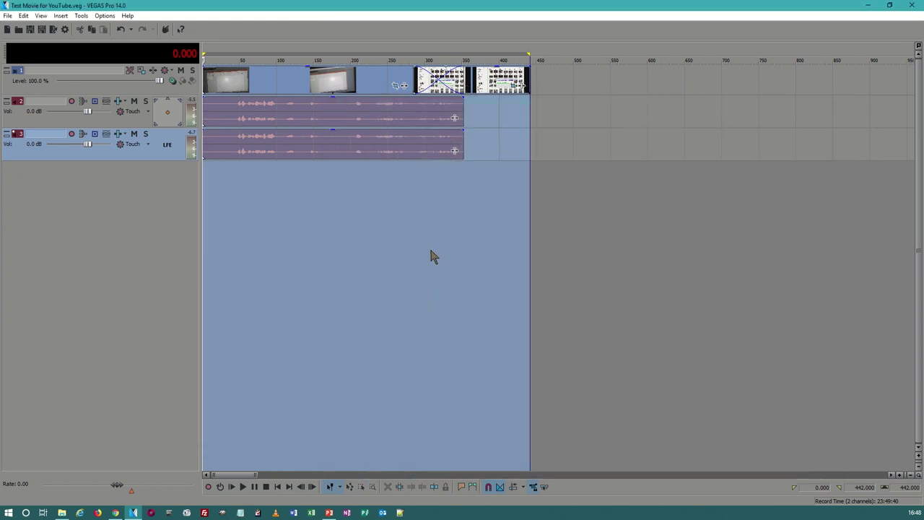
# Step: Minimize VEGAS and group the four output folders and project file together on the desktop
pyautogui.click(7, 15)
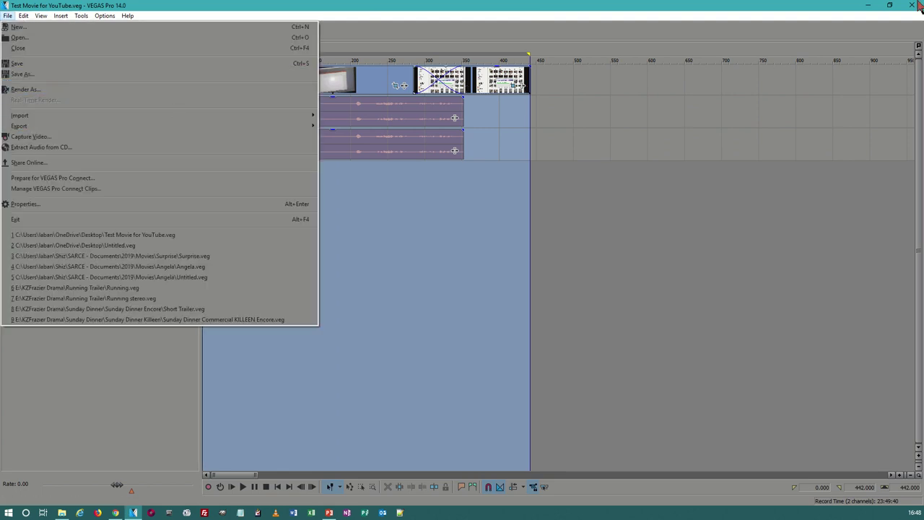
pyautogui.click(869, 8)
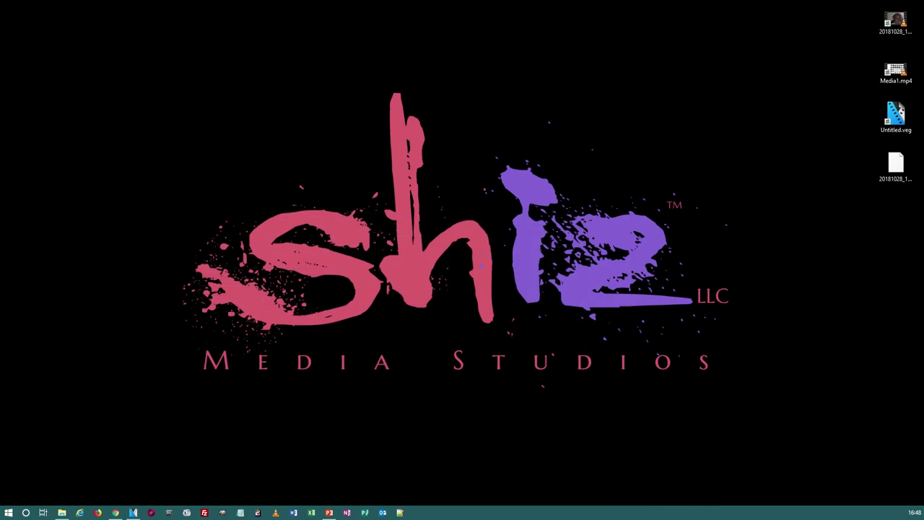
pyautogui.moveTo(902, 169); pyautogui.dragTo(855, 29)
pyautogui.click(828, 298)
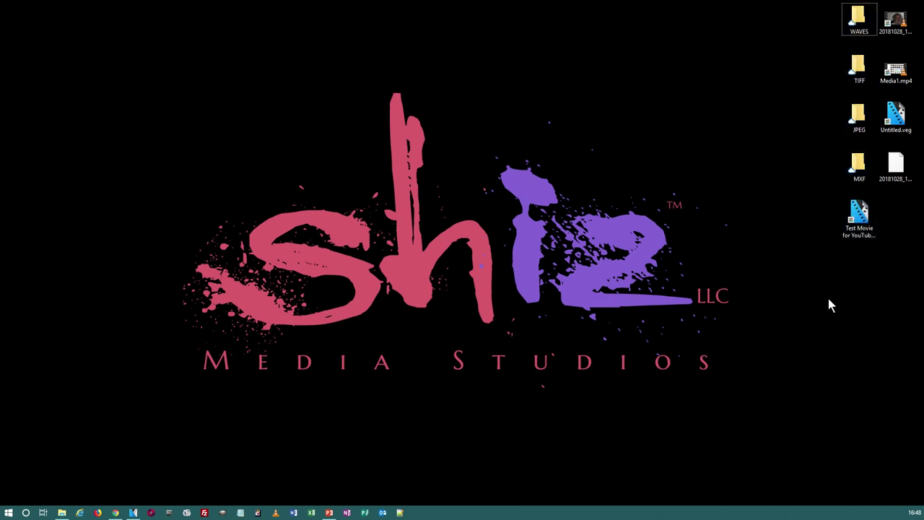
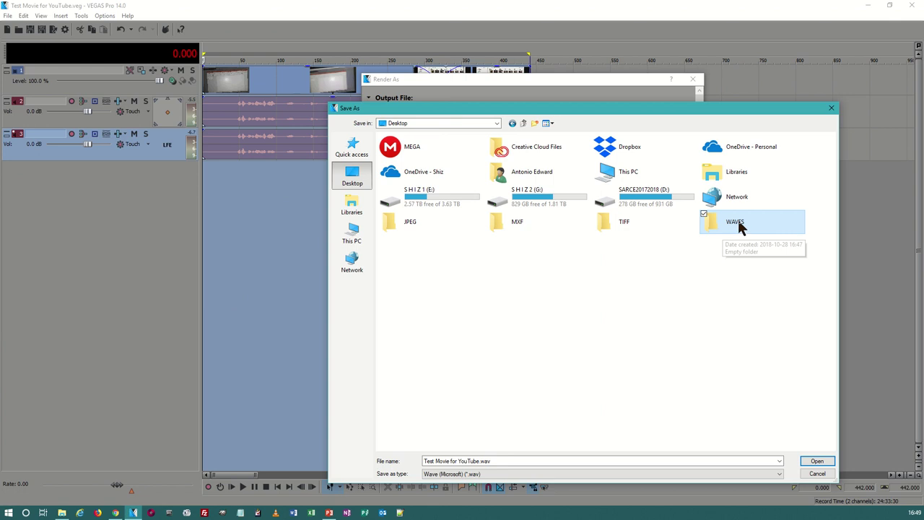
# Step: Render the project audio as wav files into the desktop WAVES folder and close the completion notice
pyautogui.doubleClick(736, 226)
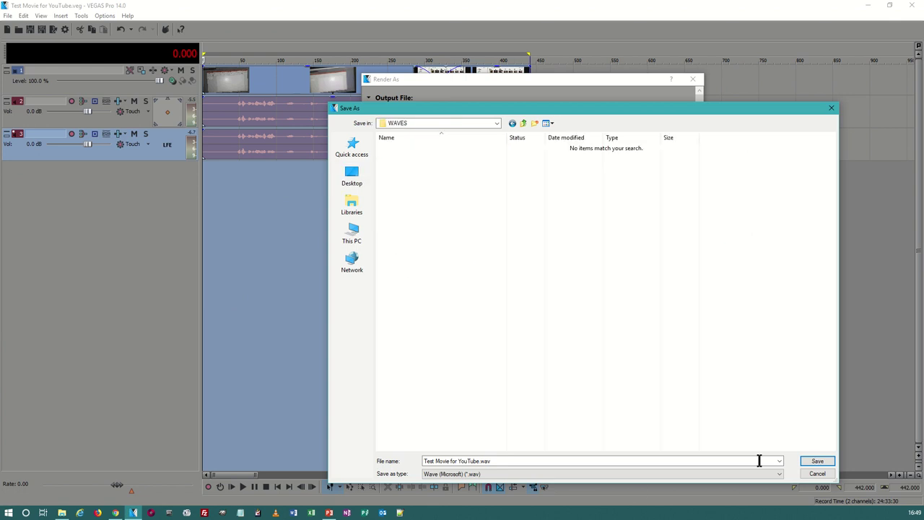
pyautogui.click(817, 462)
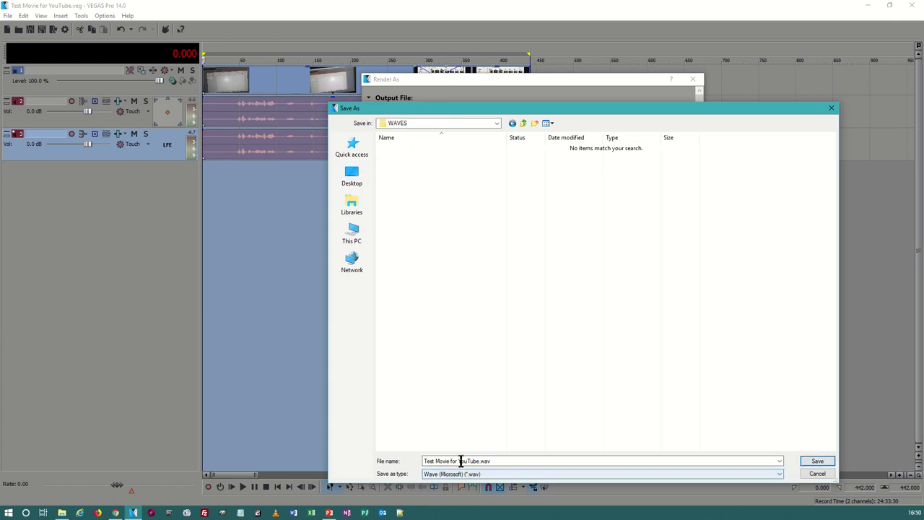
pyautogui.click(817, 462)
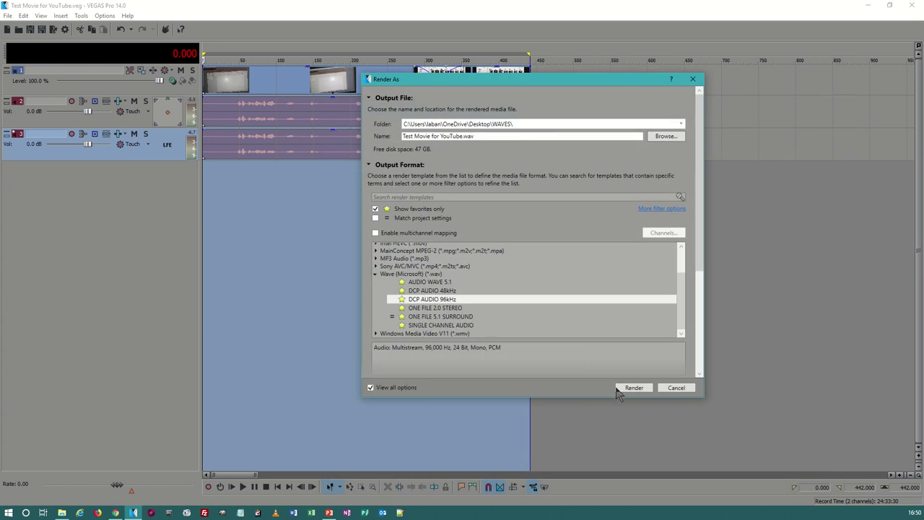
pyautogui.click(633, 389)
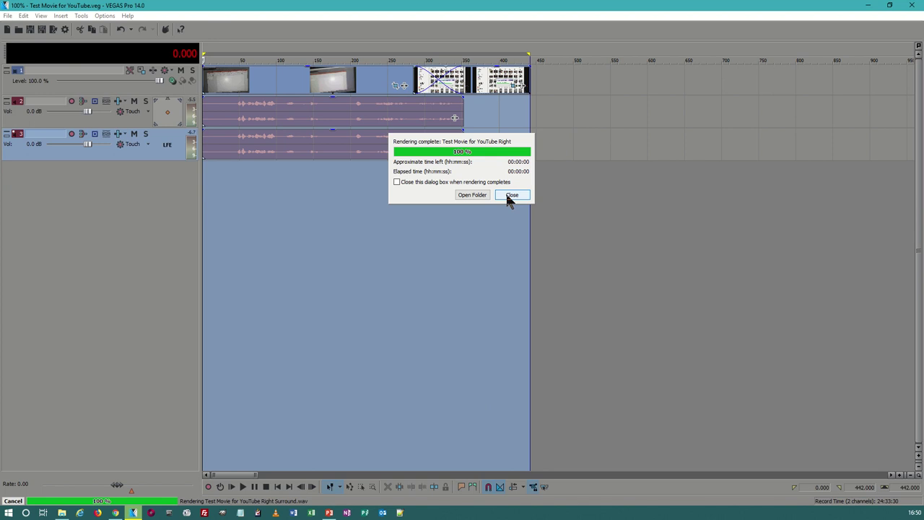
pyautogui.click(511, 196)
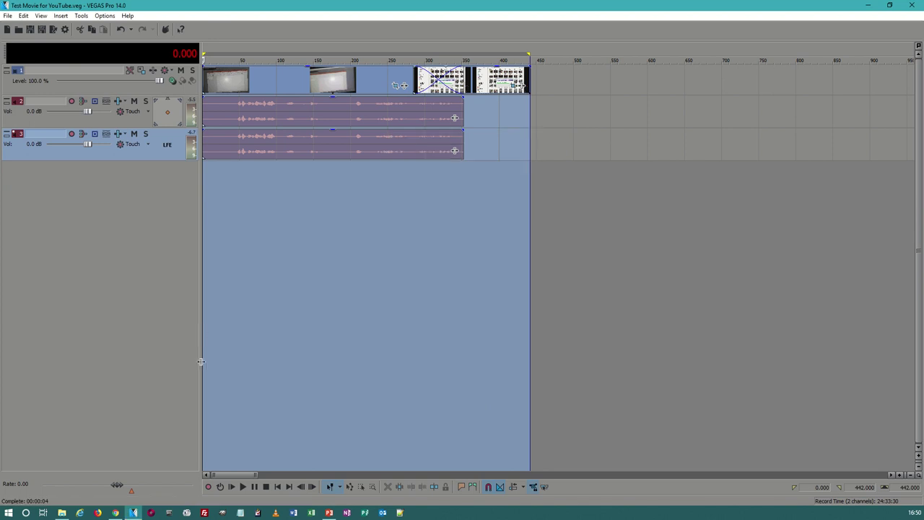
# Step: Open the desktop WAVES folder in File Explorer and widen the Name column to show full channel names
pyautogui.click(62, 512)
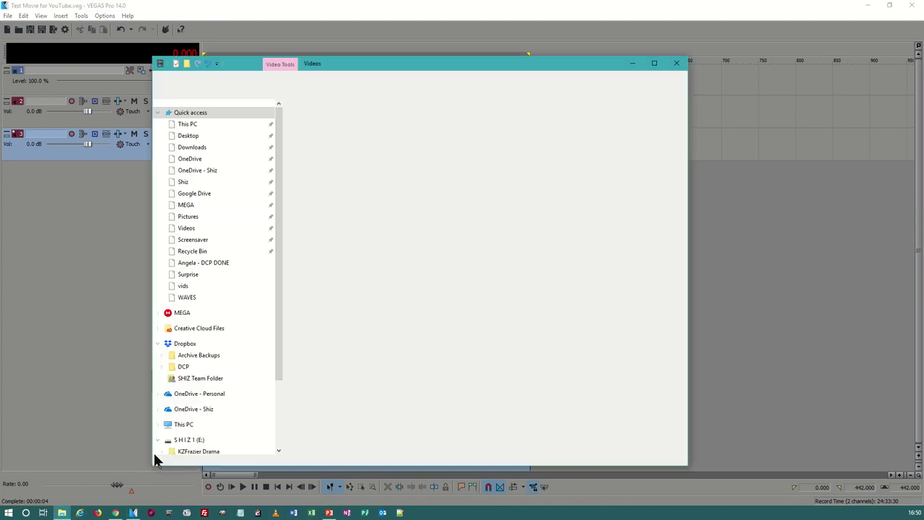
pyautogui.click(208, 136)
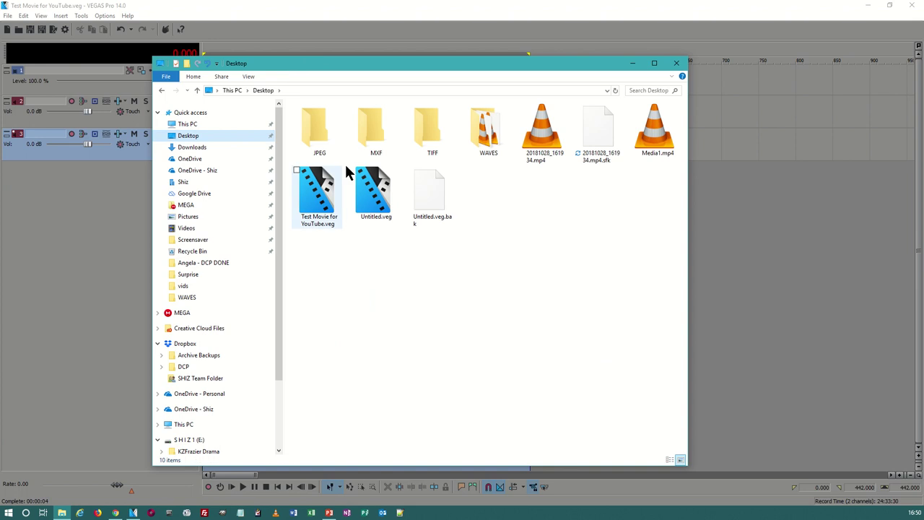
pyautogui.doubleClick(480, 132)
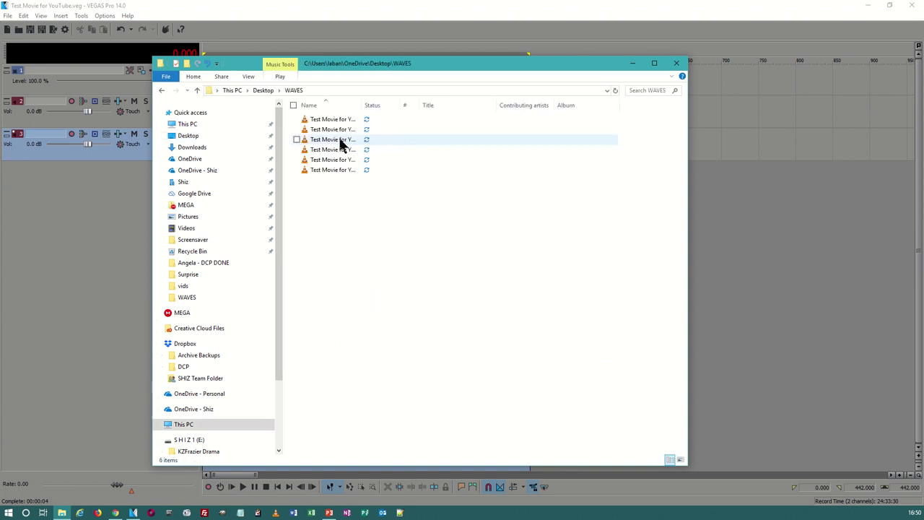
pyautogui.moveTo(355, 110); pyautogui.dragTo(482, 106)
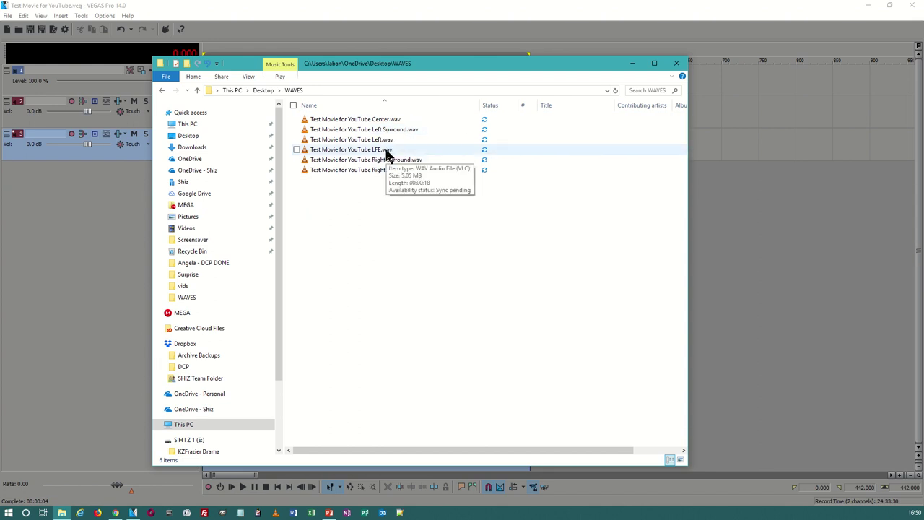
pyautogui.click(169, 513)
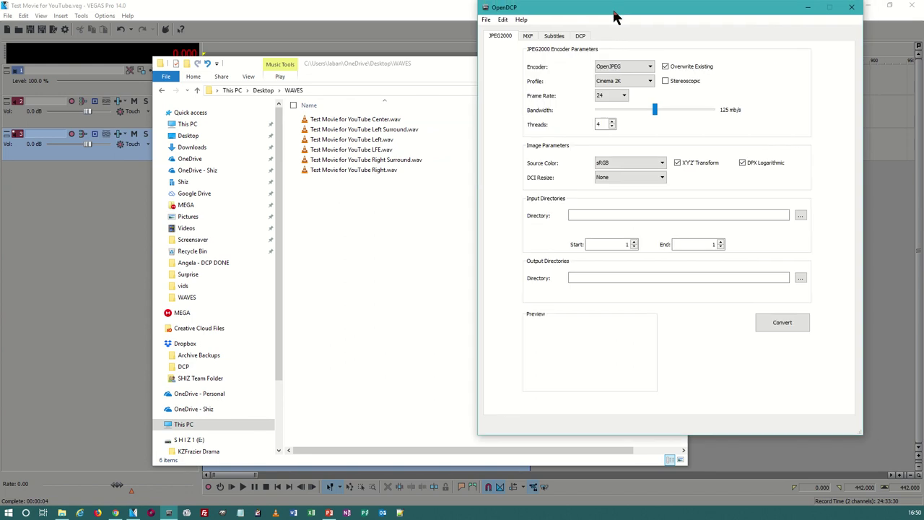
# Step: On the MXF page, set type WAV, label SMPTE and frame rate 24
pyautogui.moveTo(625, 9); pyautogui.dragTo(612, 31)
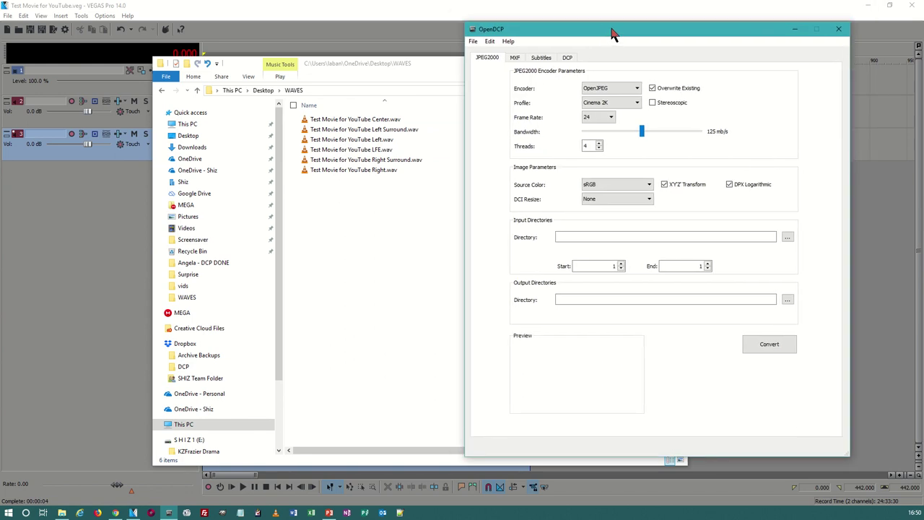
pyautogui.click(515, 61)
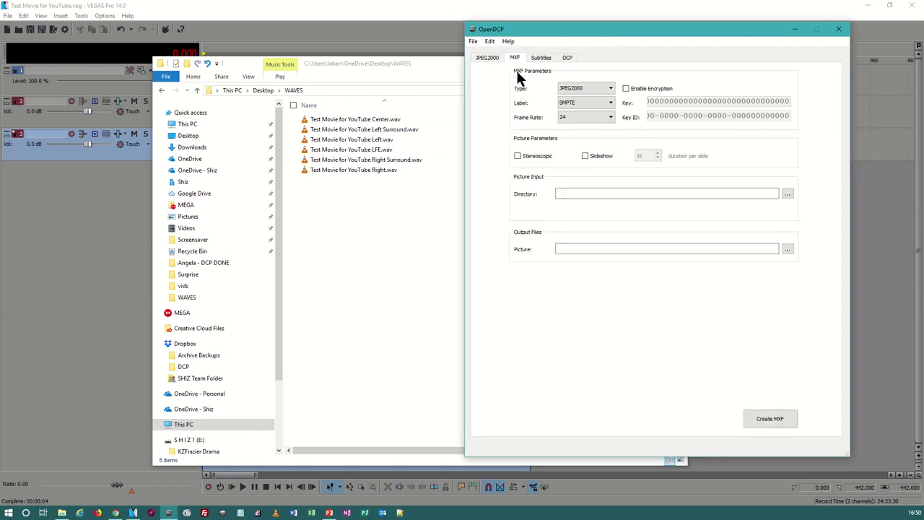
pyautogui.click(576, 88)
pyautogui.click(578, 110)
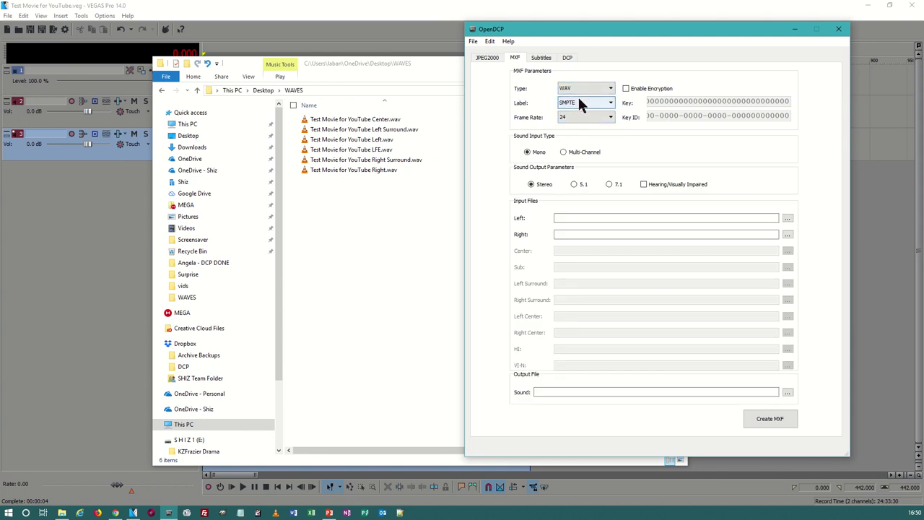
pyautogui.click(578, 103)
pyautogui.click(576, 115)
pyautogui.click(576, 117)
pyautogui.click(576, 125)
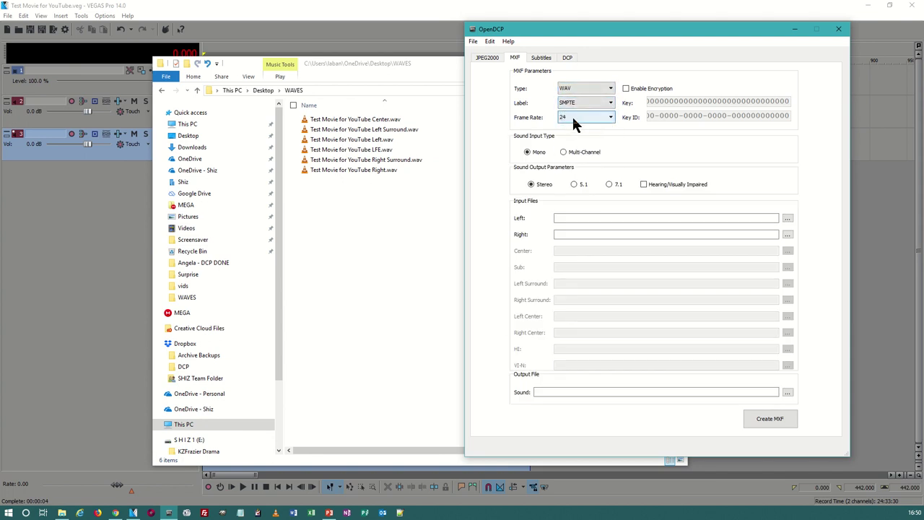
pyautogui.click(565, 116)
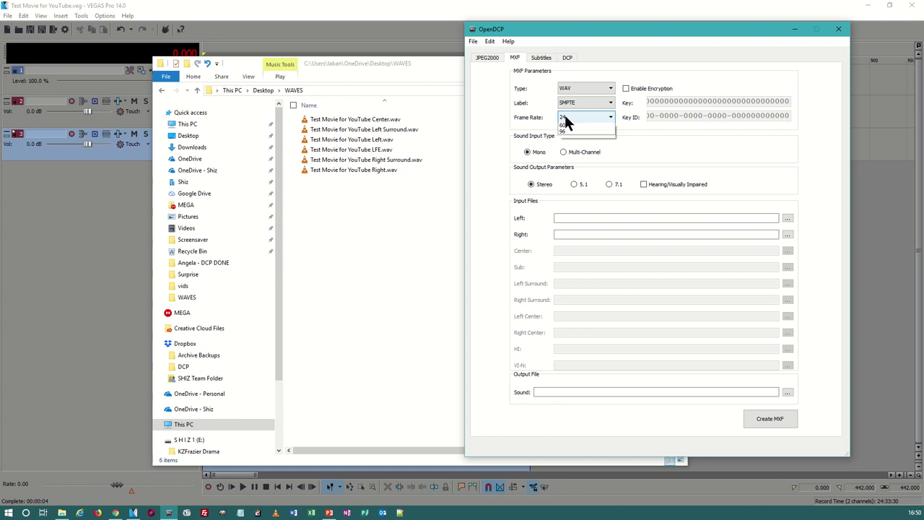
pyautogui.click(576, 138)
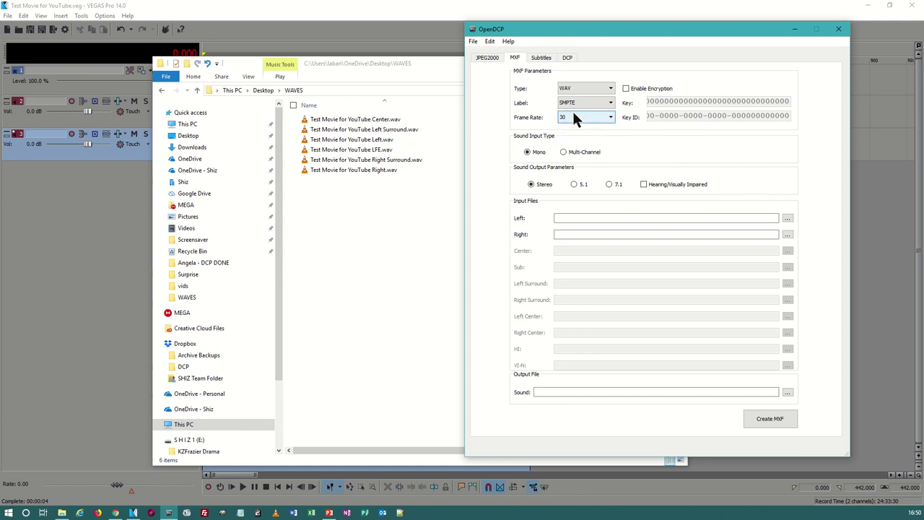
pyautogui.click(572, 115)
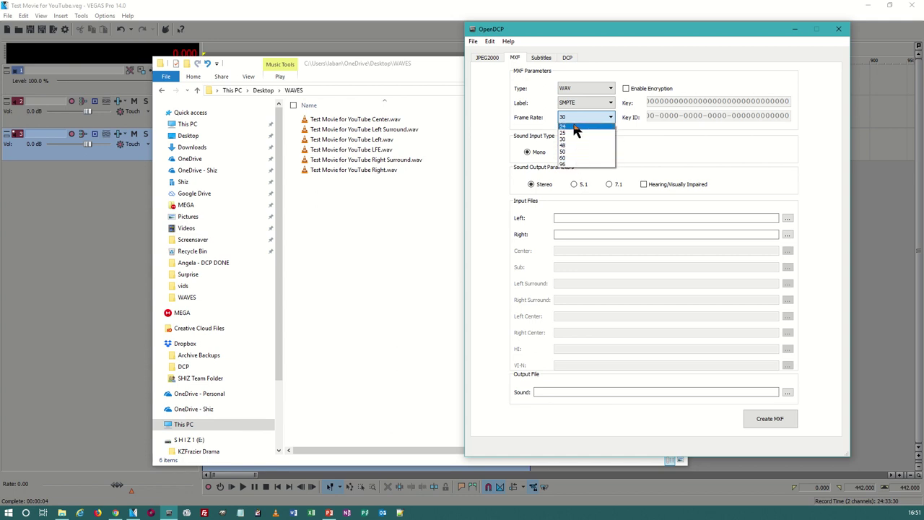
pyautogui.click(579, 127)
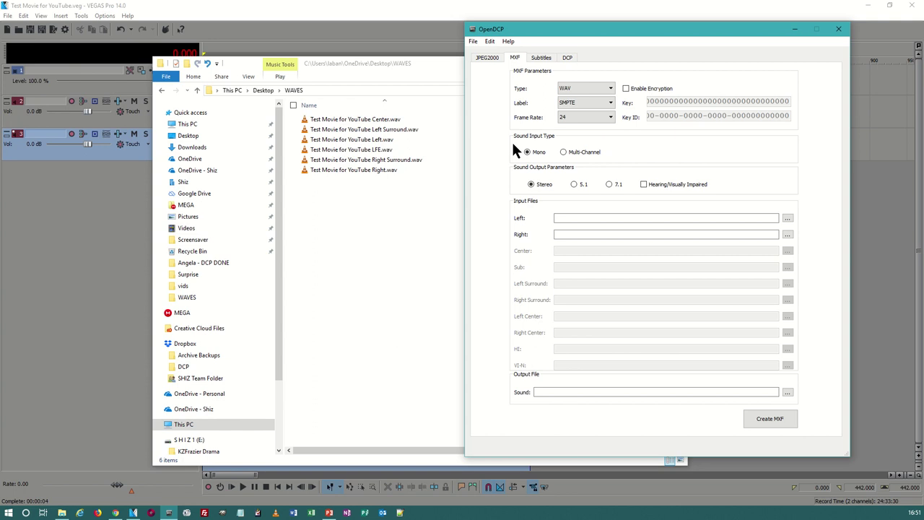
# Step: Choose separate mono input files with 5.1 sound output
pyautogui.click(564, 151)
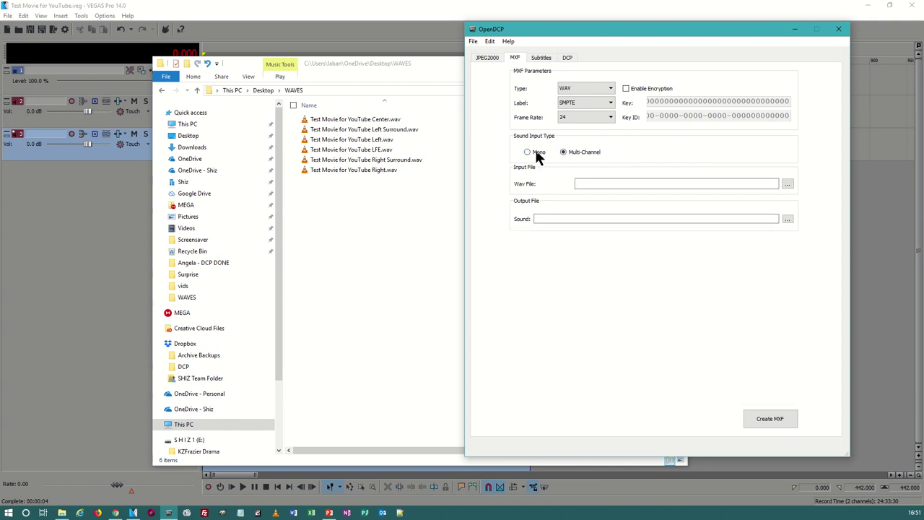
pyautogui.click(535, 153)
pyautogui.click(574, 184)
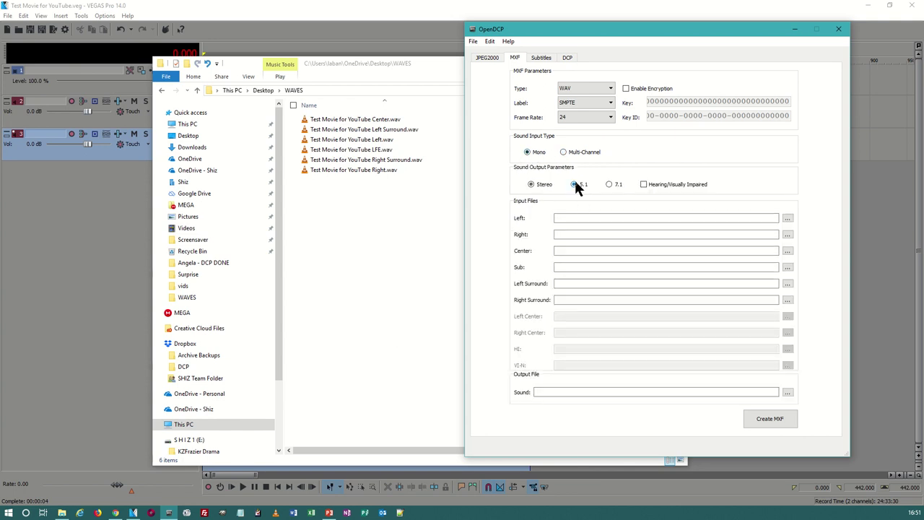
pyautogui.click(787, 219)
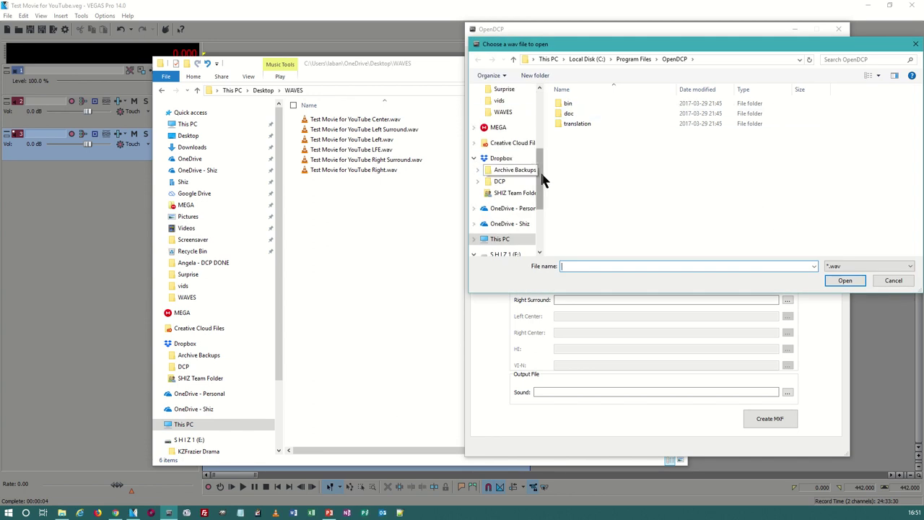
# Step: Load the Left, Right and Center wav files from the WAVES folder into their slots
pyautogui.moveTo(543, 180); pyautogui.dragTo(543, 123)
pyautogui.click(505, 120)
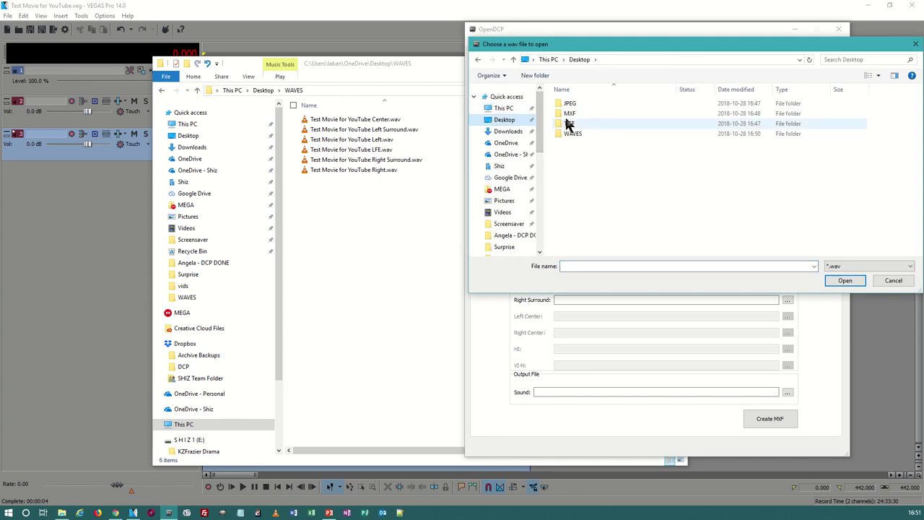
pyautogui.doubleClick(572, 132)
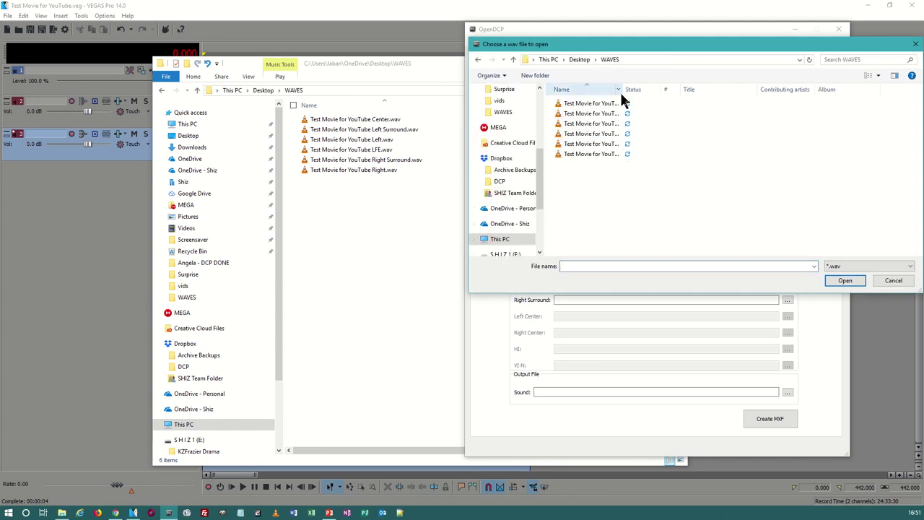
pyautogui.moveTo(621, 89); pyautogui.dragTo(758, 89)
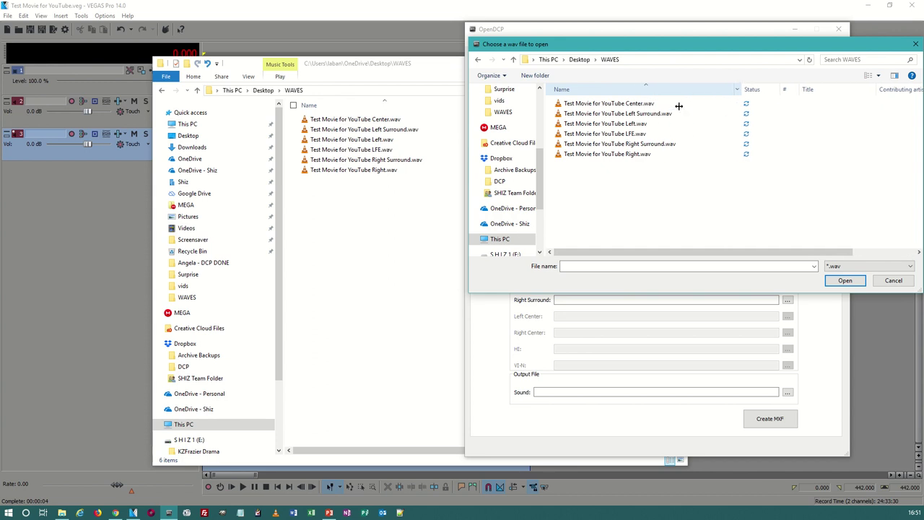
pyautogui.doubleClick(625, 124)
pyautogui.click(786, 234)
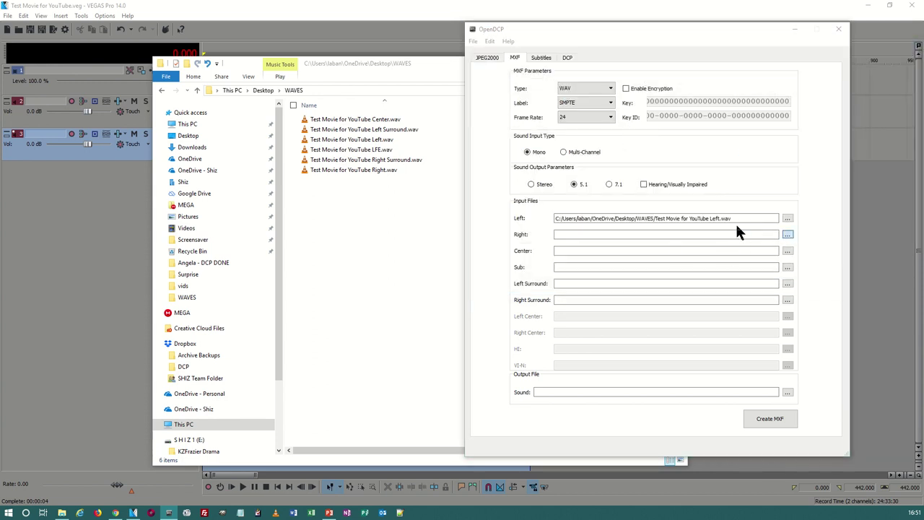
pyautogui.doubleClick(602, 154)
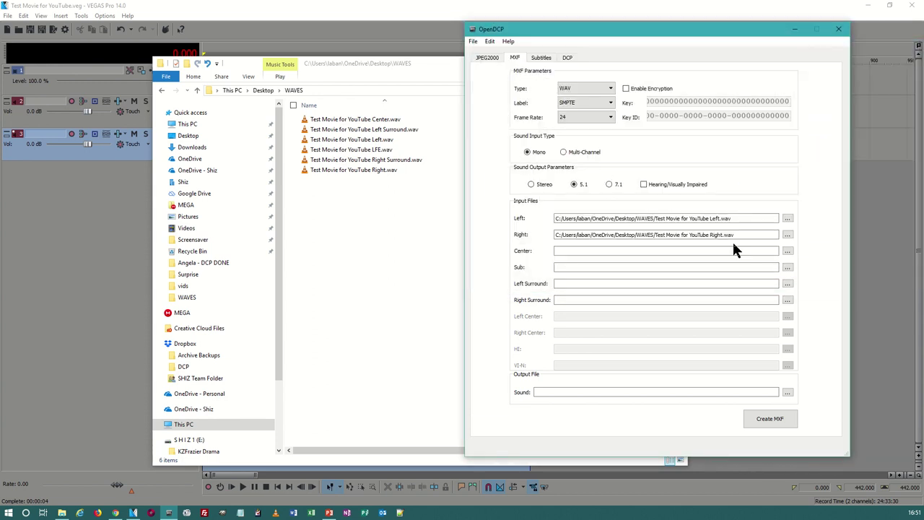
pyautogui.click(787, 250)
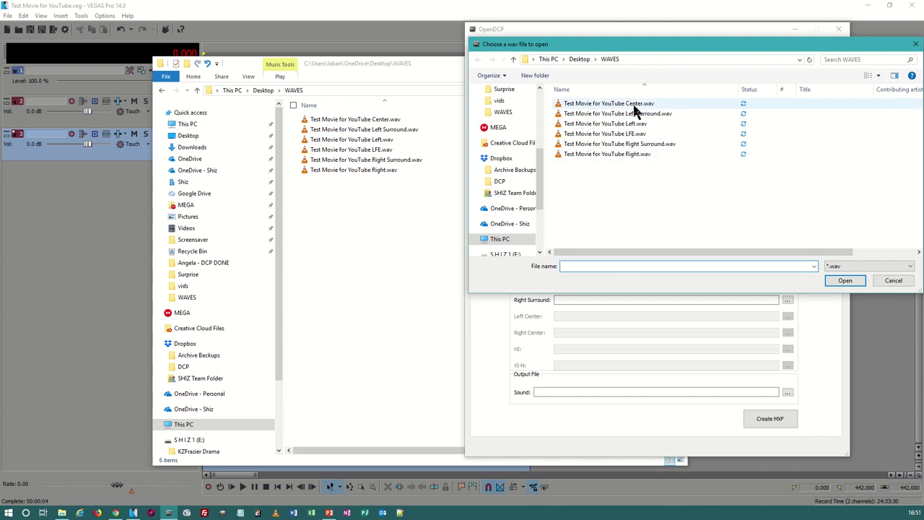
pyautogui.doubleClick(635, 105)
# Step: Assign the LFE, Left Surround and Right Surround wav files to the Sub and surround slots
pyautogui.click(787, 267)
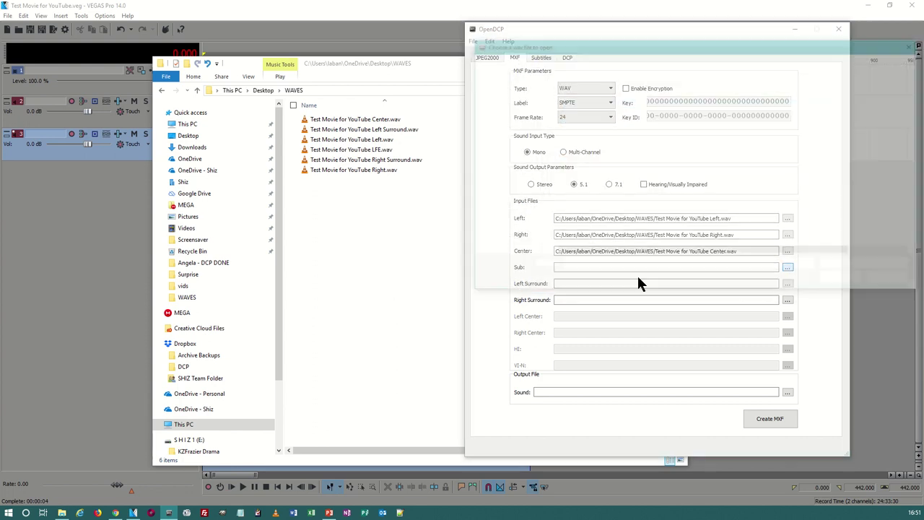
pyautogui.doubleClick(599, 135)
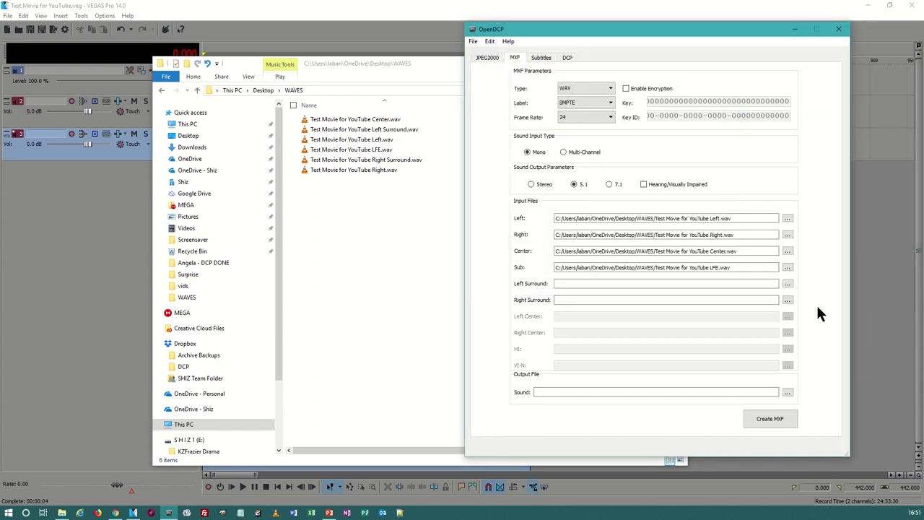
pyautogui.click(787, 283)
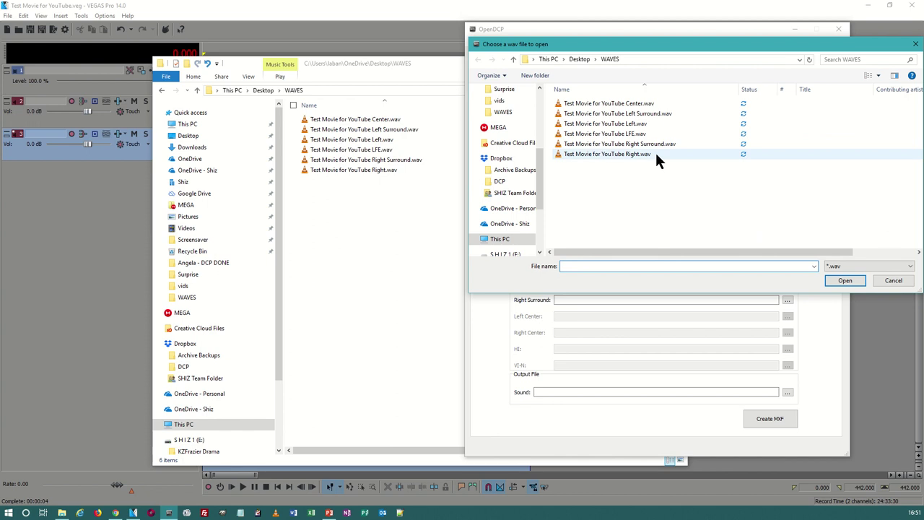
pyautogui.doubleClick(639, 116)
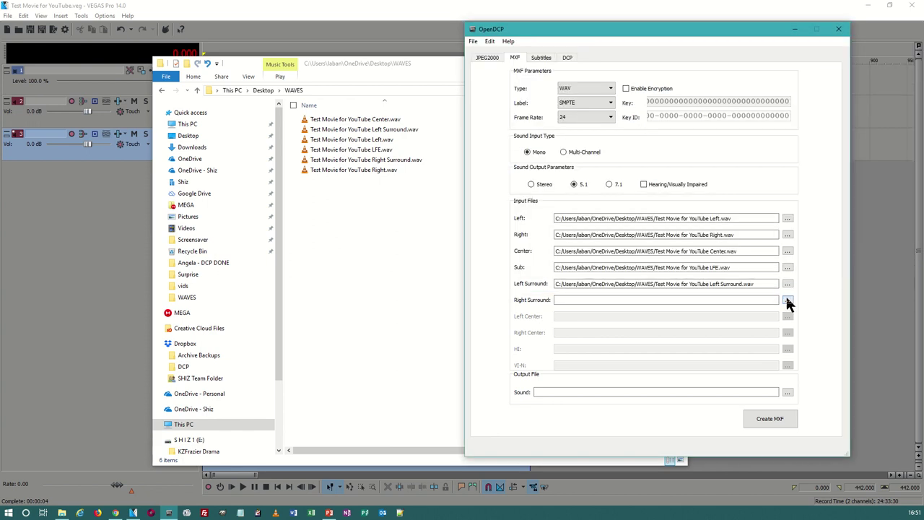
pyautogui.click(787, 300)
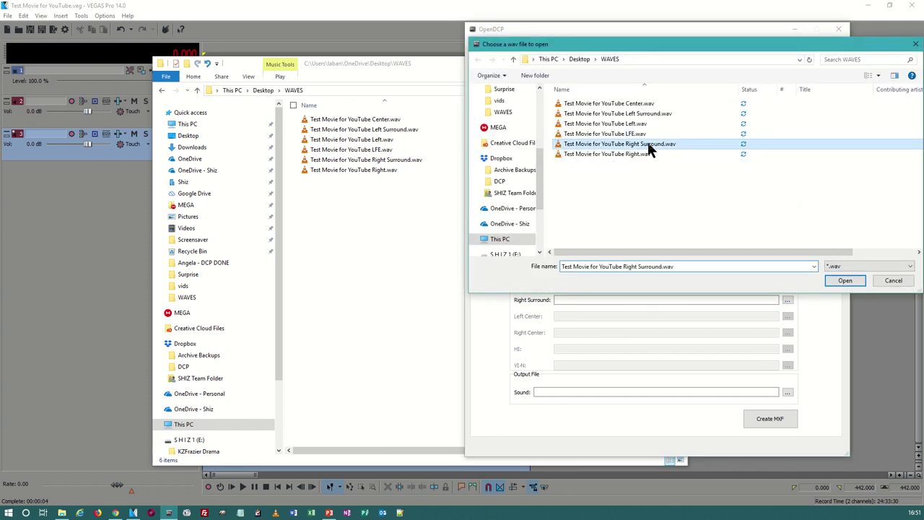
pyautogui.doubleClick(649, 146)
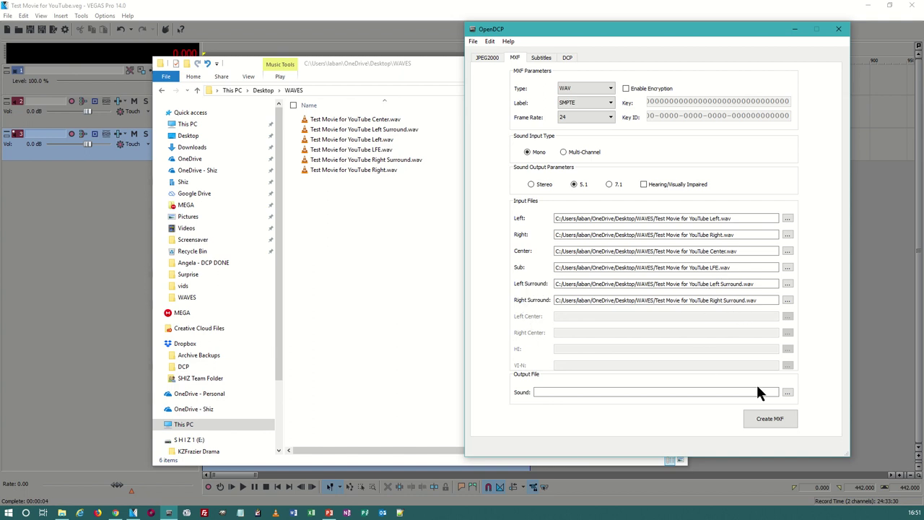
# Step: Save the sound output as TestMovieYouTubeAUDIO.mxf in the Desktop MXF folder and create the MXF
pyautogui.click(787, 392)
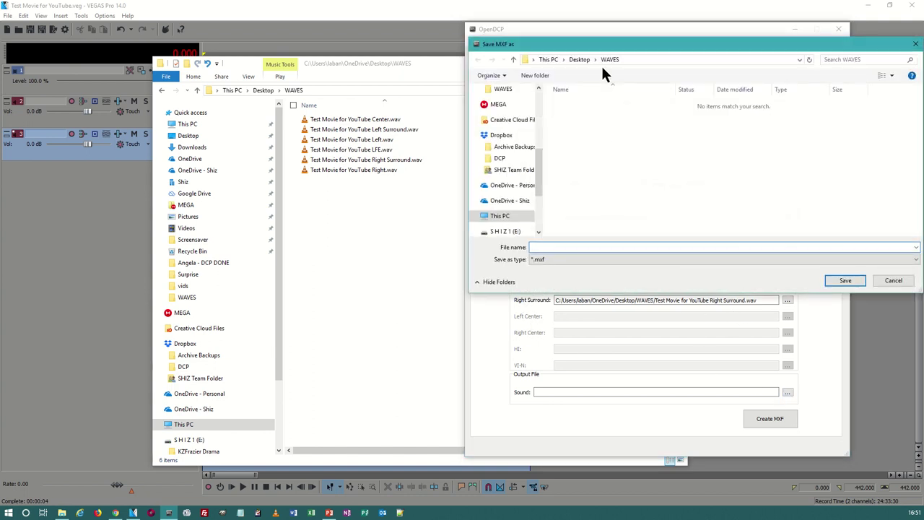
pyautogui.click(578, 59)
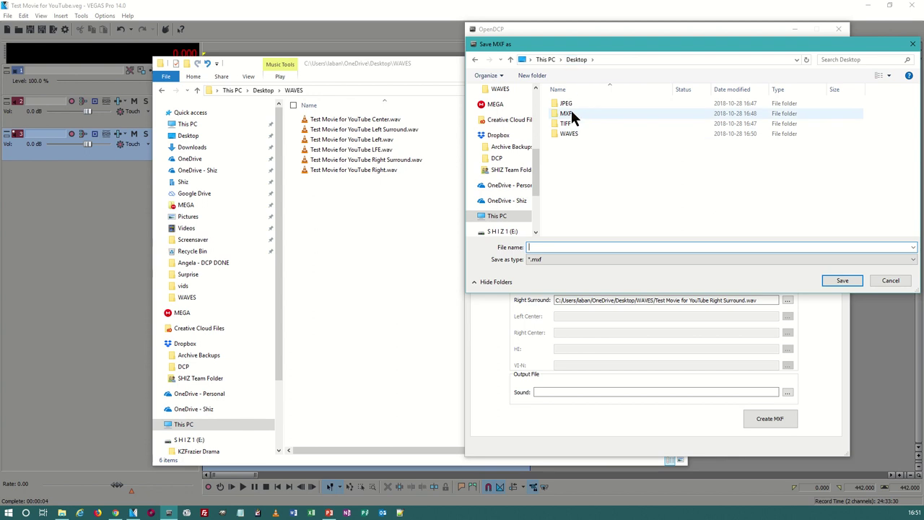
pyautogui.doubleClick(570, 113)
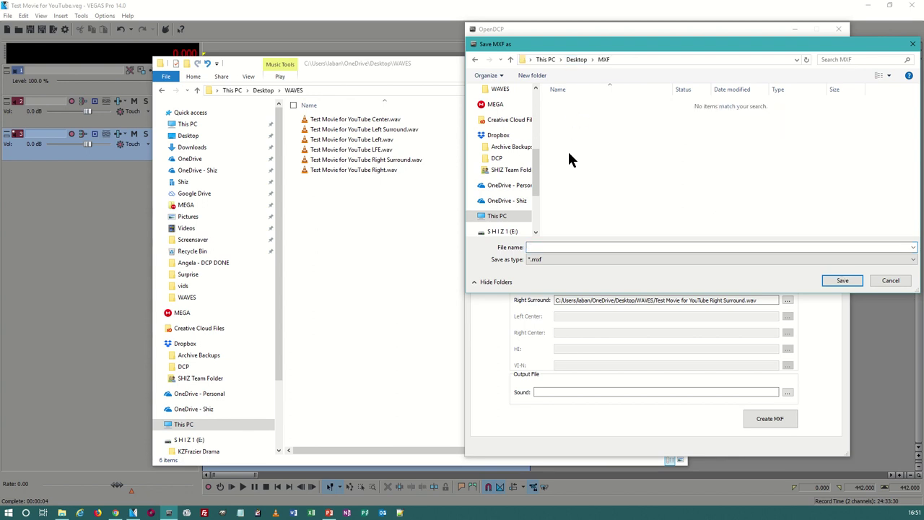
pyautogui.click(558, 247)
pyautogui.write('TestMovieYouTubeAD')
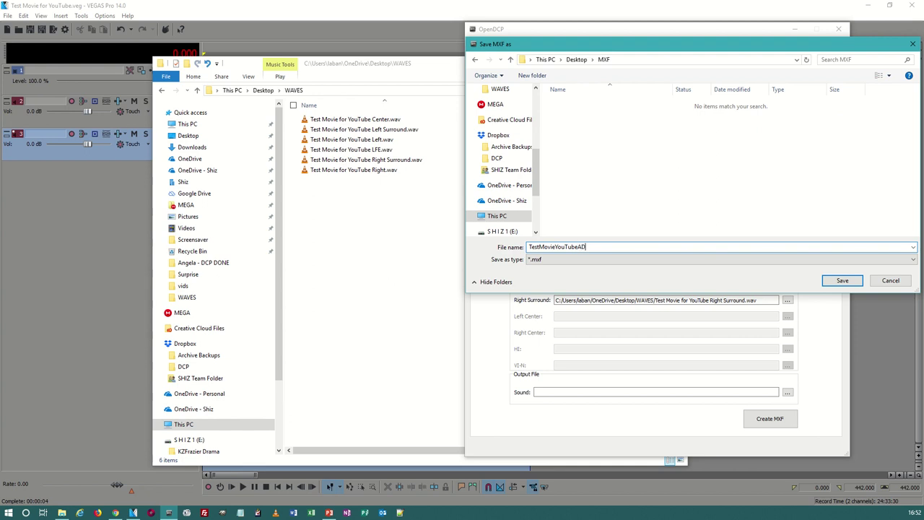
pyautogui.press('BackSpace')
pyautogui.write('UDIO')
pyautogui.moveTo(617, 248); pyautogui.dragTo(529, 249)
pyautogui.click(843, 283)
pyautogui.click(769, 419)
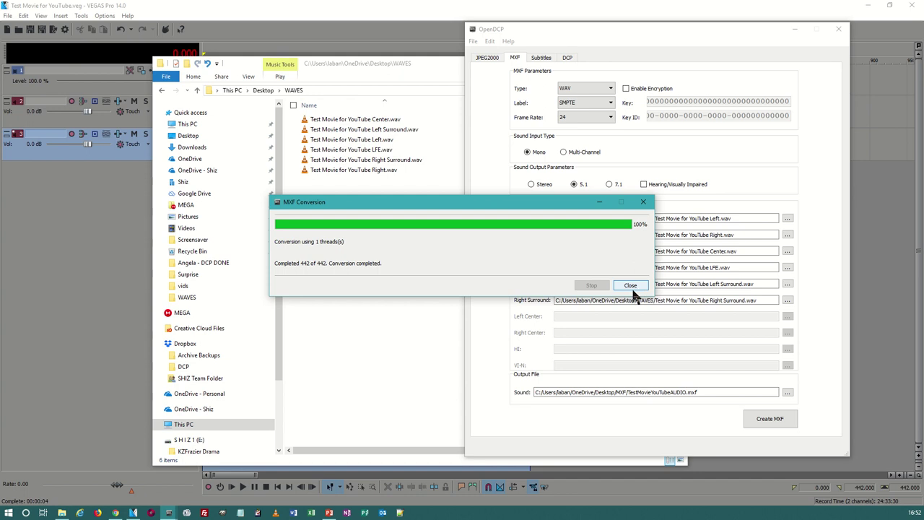
# Step: Close the conversion report and locate the 30.3 MB TestMovieYouTubeAUDIO.mxf in the Desktop MXF folder
pyautogui.click(632, 287)
pyautogui.click(632, 287)
pyautogui.click(262, 89)
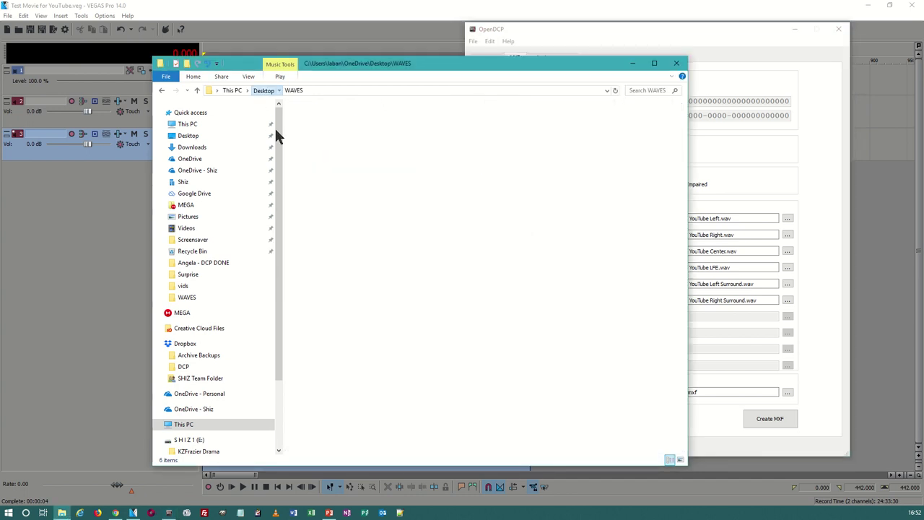
pyautogui.doubleClick(373, 128)
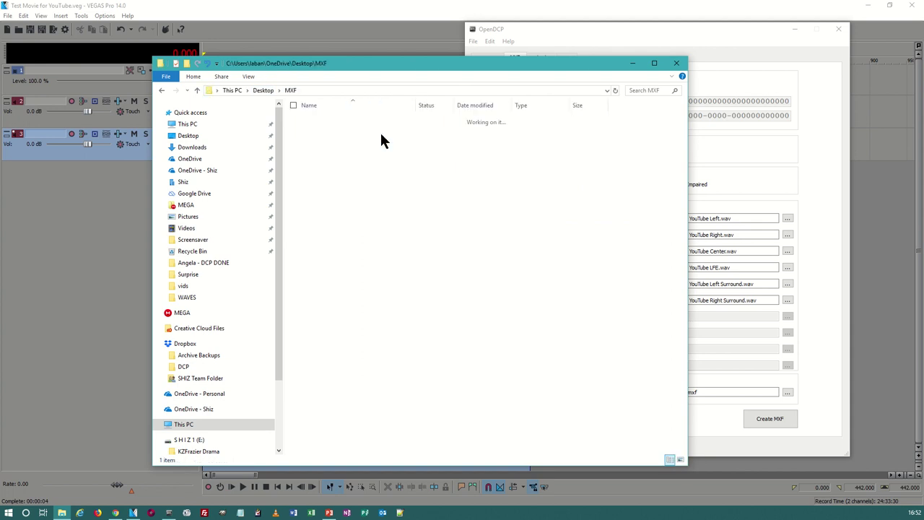
pyautogui.click(336, 146)
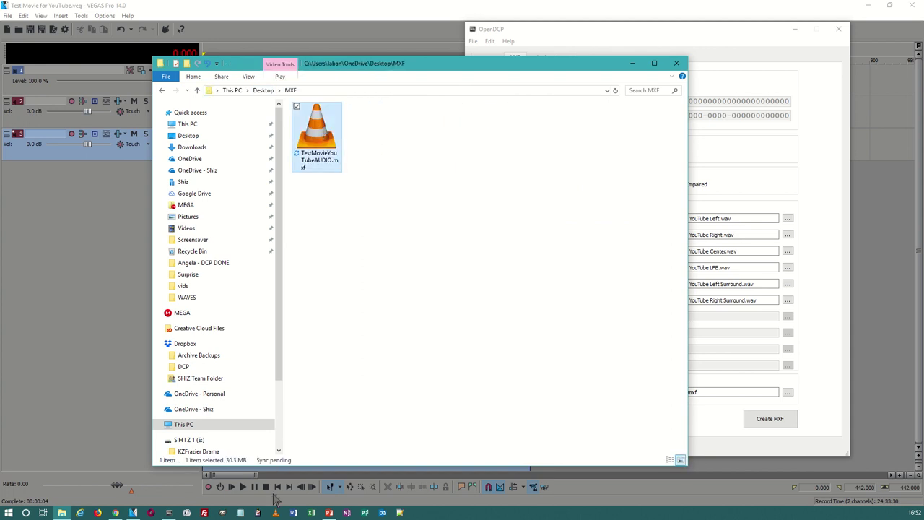
pyautogui.moveTo(330, 142)
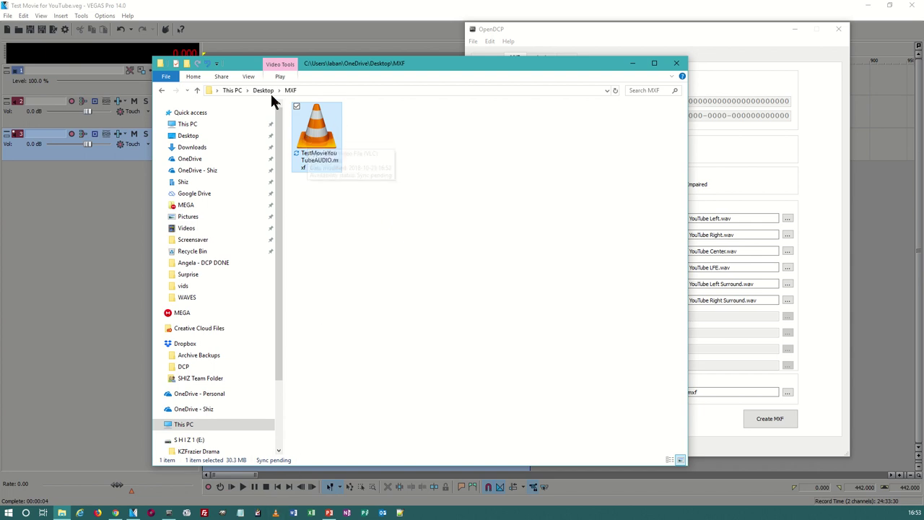
# Step: Back in VEGAS, pick the DCP TIFF template under Image Sequence in Render As
pyautogui.click(637, 65)
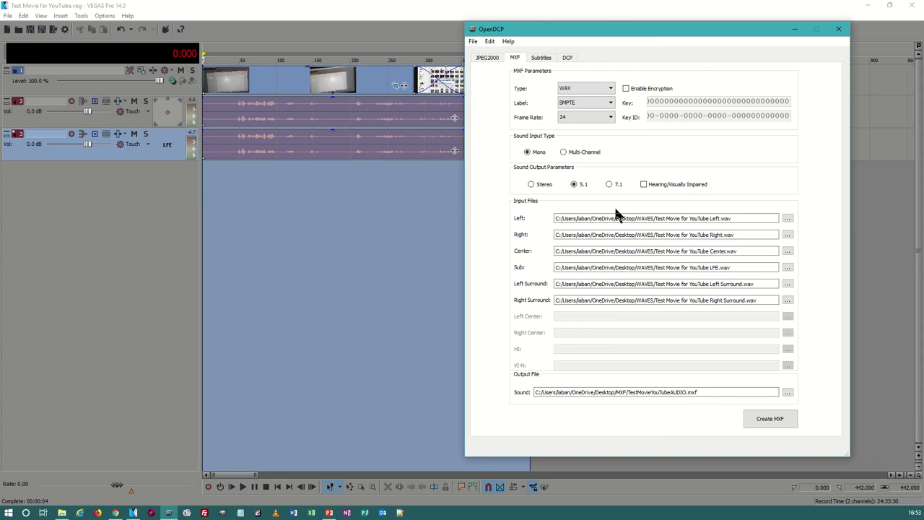
pyautogui.click(795, 29)
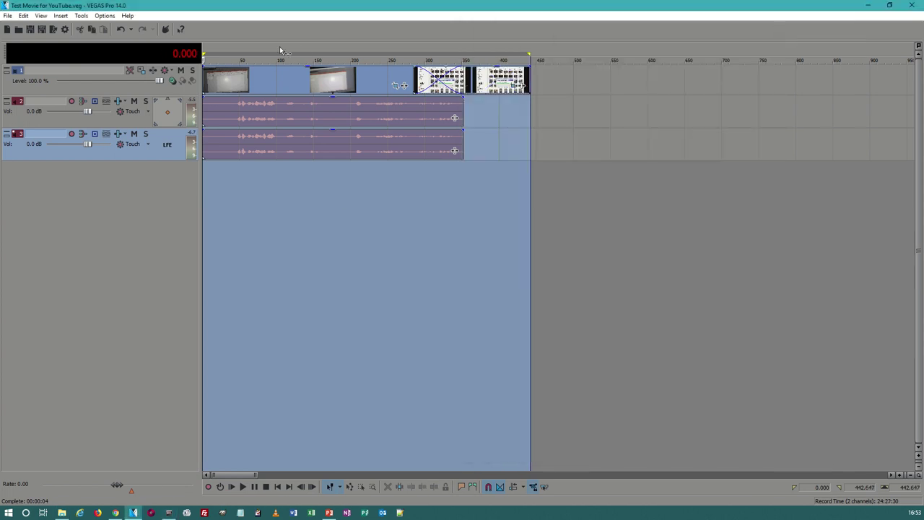
pyautogui.click(7, 15)
pyautogui.click(36, 92)
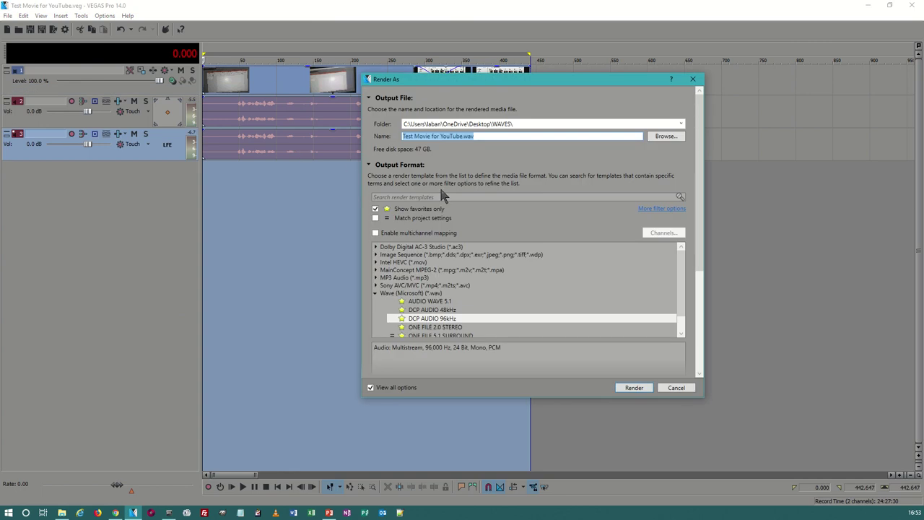
pyautogui.click(375, 293)
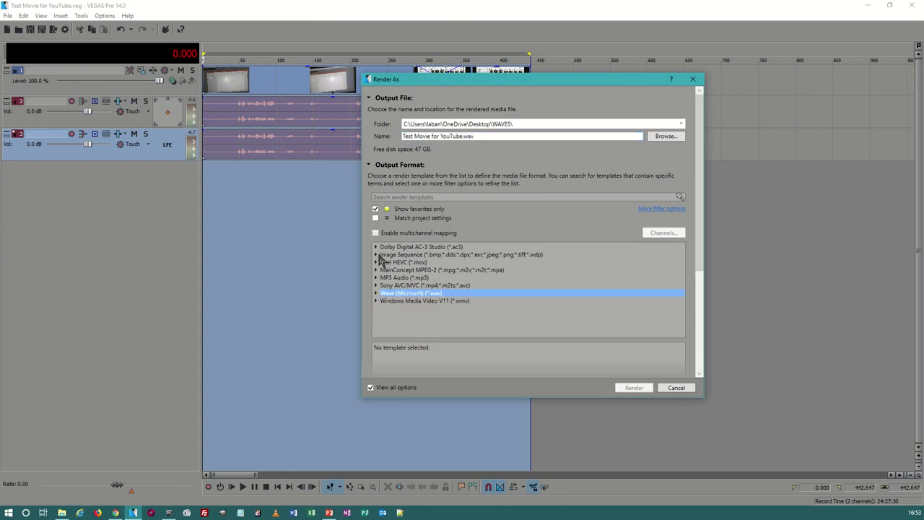
pyautogui.click(375, 255)
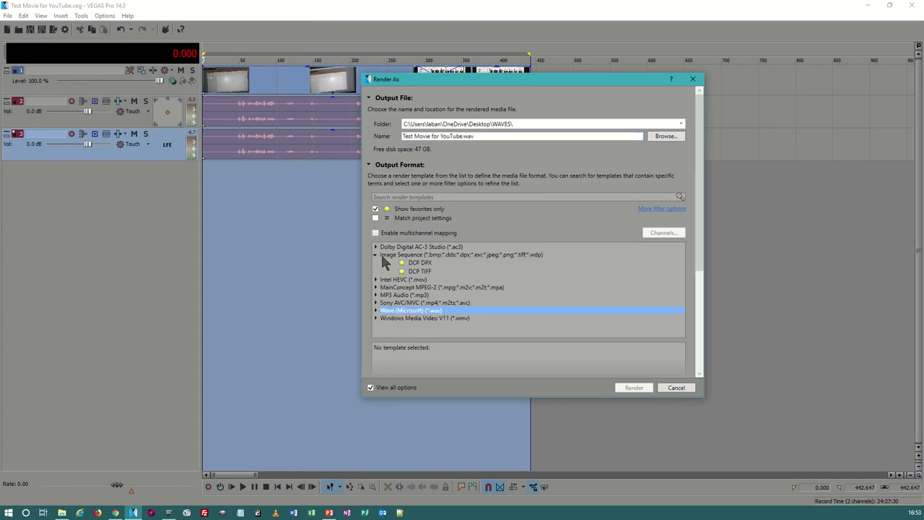
pyautogui.click(427, 272)
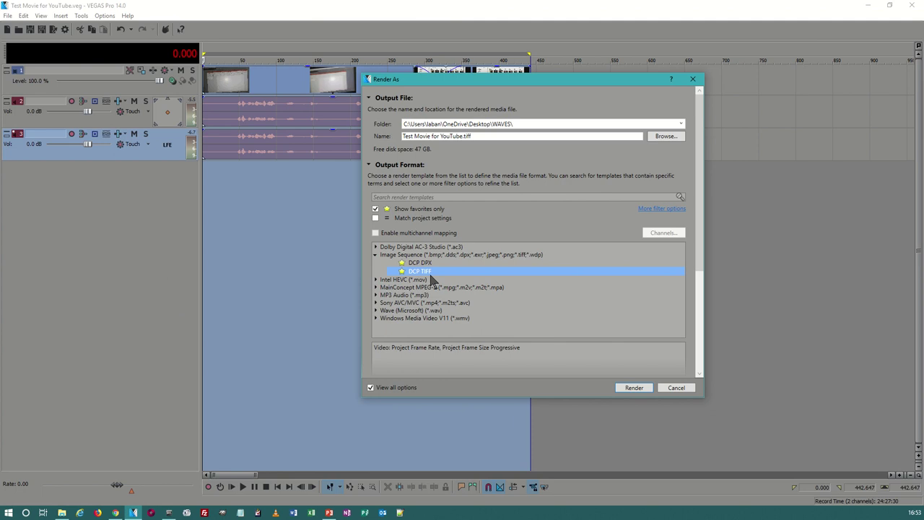
pyautogui.scroll(-3, 683, 325)
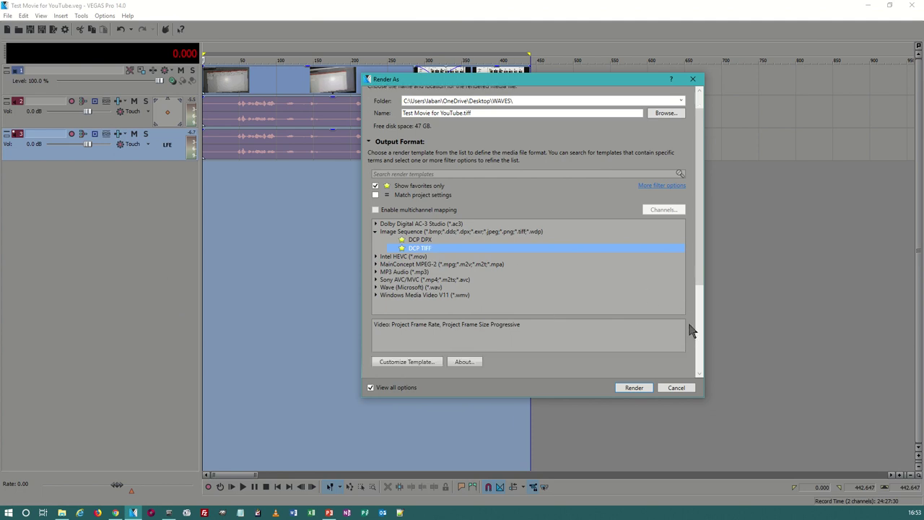
# Step: Customize DCP TIFF: Best quality, project stereoscopic settings, ACES RRT (sRGB) color space
pyautogui.click(406, 316)
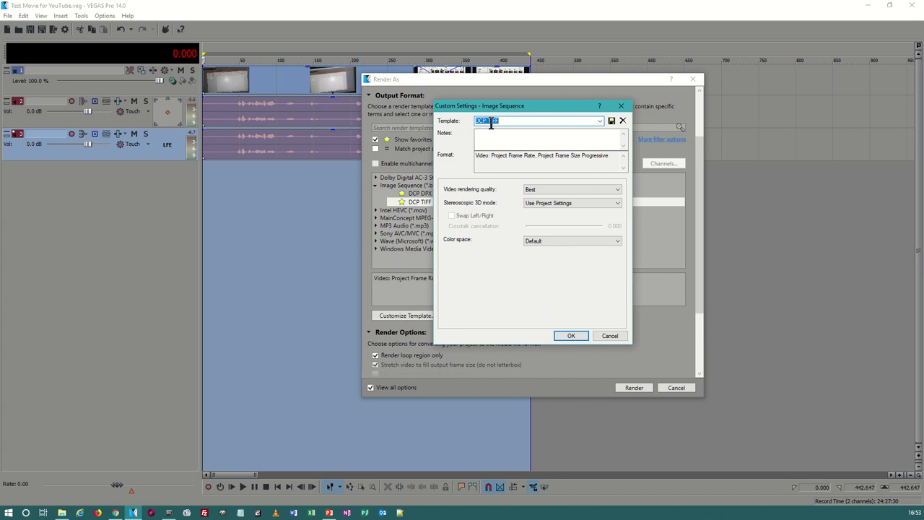
pyautogui.click(533, 190)
pyautogui.click(540, 225)
pyautogui.click(553, 205)
pyautogui.click(554, 212)
pyautogui.click(546, 241)
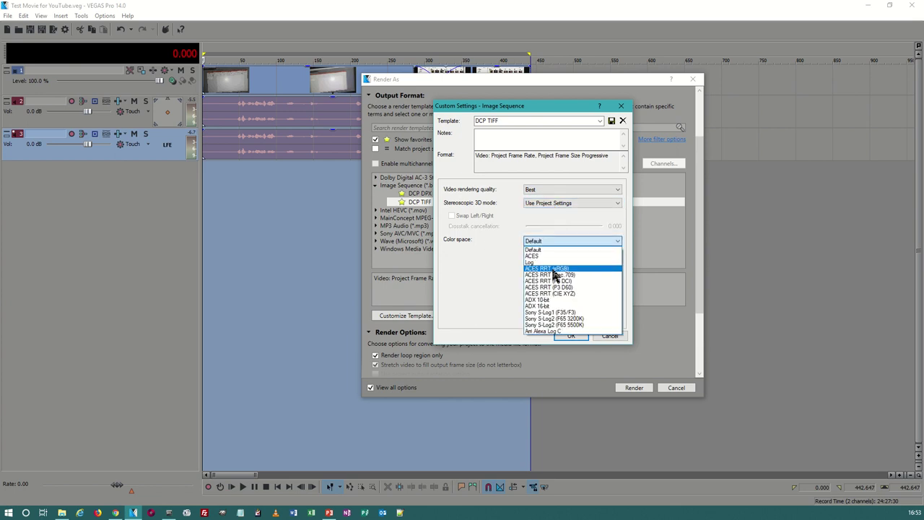
pyautogui.click(549, 268)
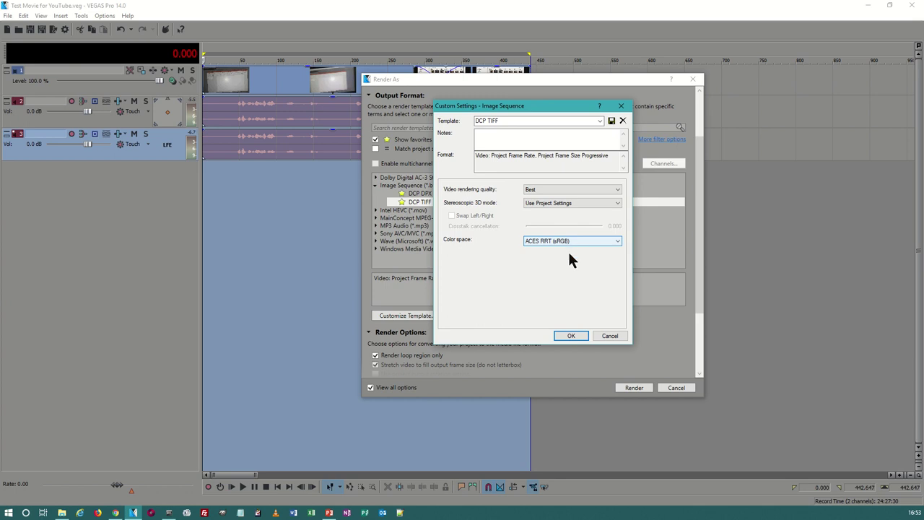
pyautogui.click(571, 336)
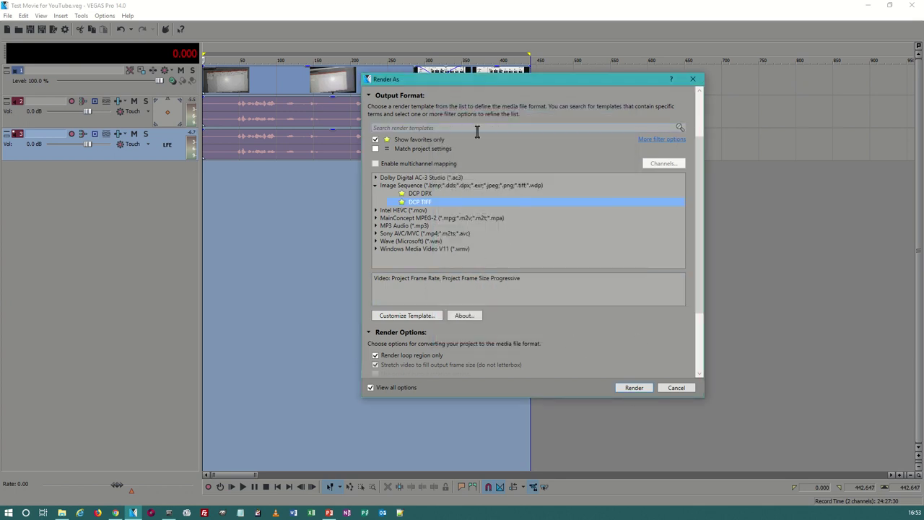
# Step: Set the output to Test Movie for YouTube.tiff in the Desktop TIFF folder
pyautogui.scroll(2, 523, 188)
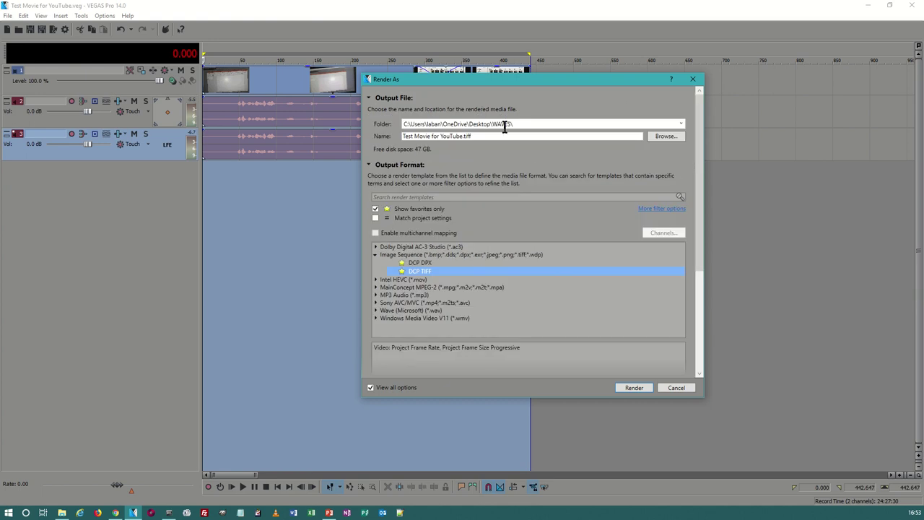
pyautogui.click(679, 137)
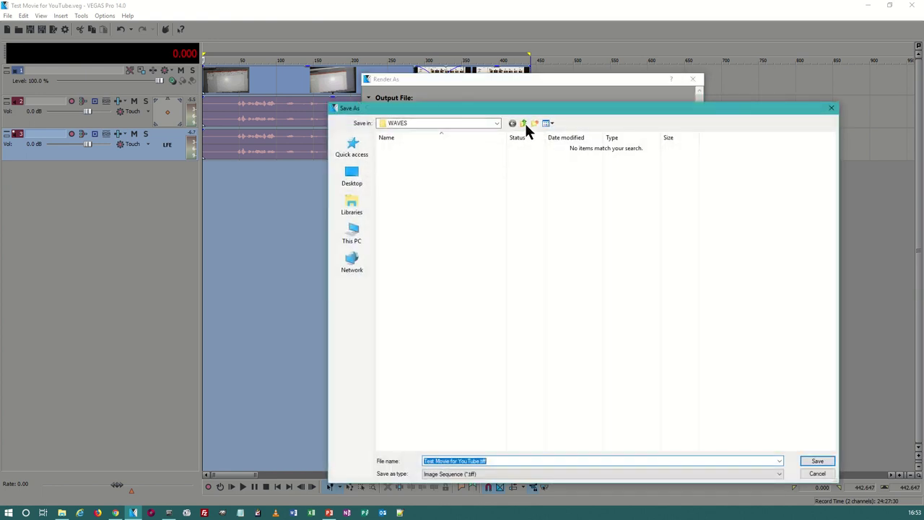
pyautogui.click(525, 123)
pyautogui.doubleClick(412, 162)
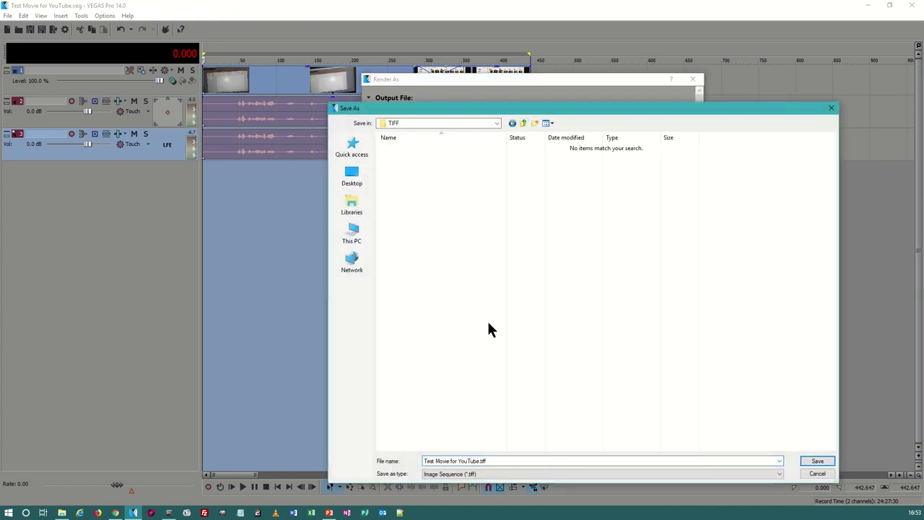
pyautogui.click(815, 461)
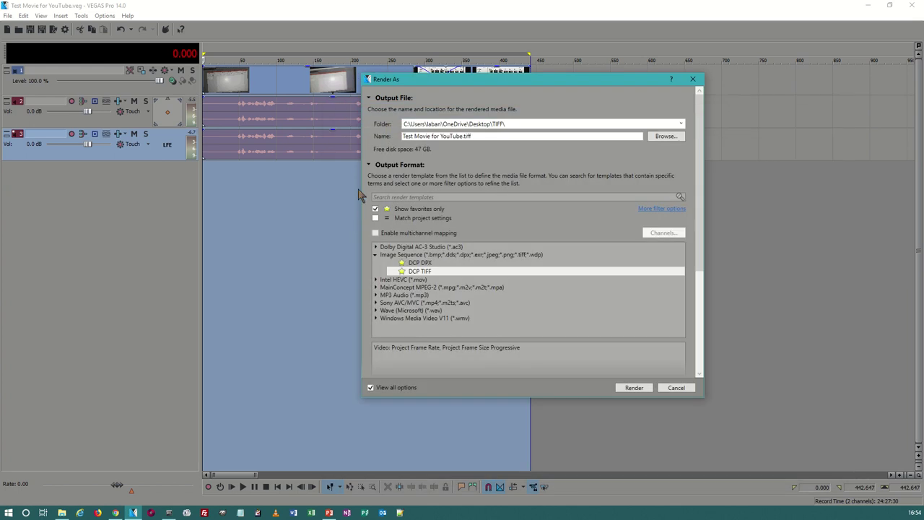
pyautogui.click(426, 271)
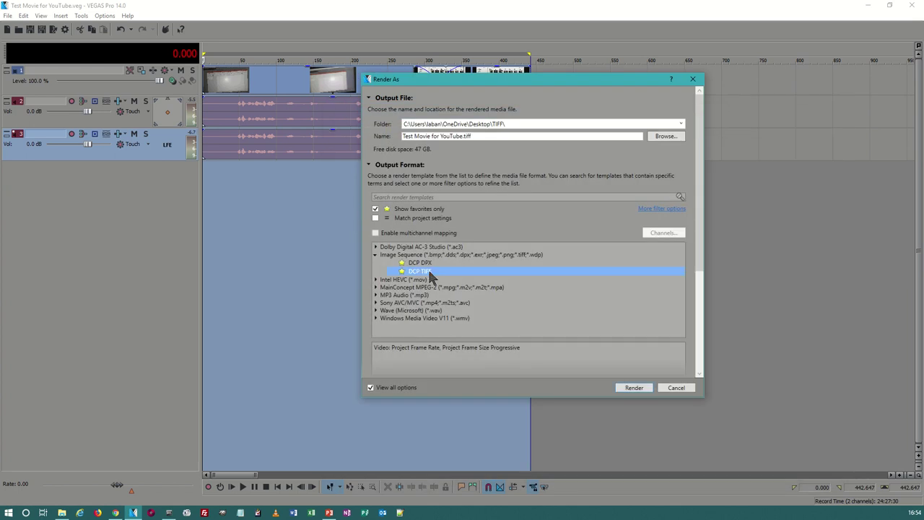
# Step: Render Test Movie for YouTube.tiff with the floating preview shown, then close the completion notice
pyautogui.click(627, 388)
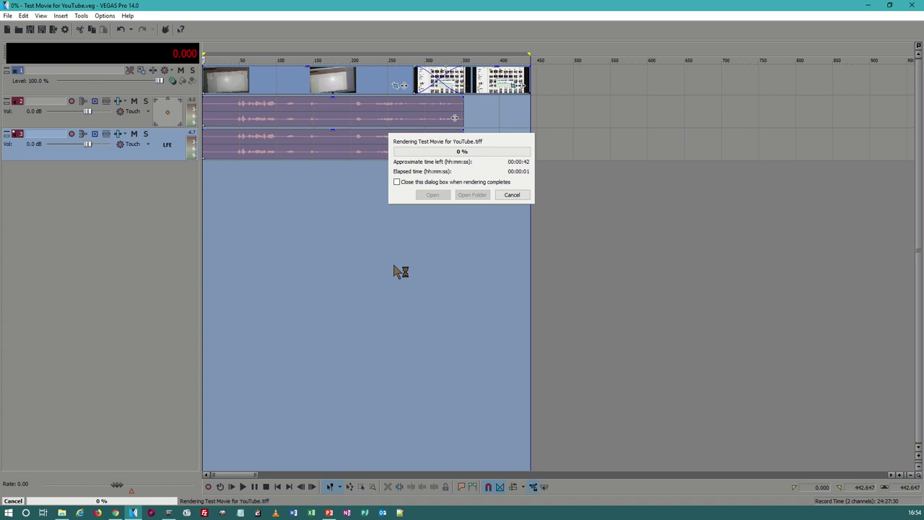
pyautogui.hotkey('alt', '6')
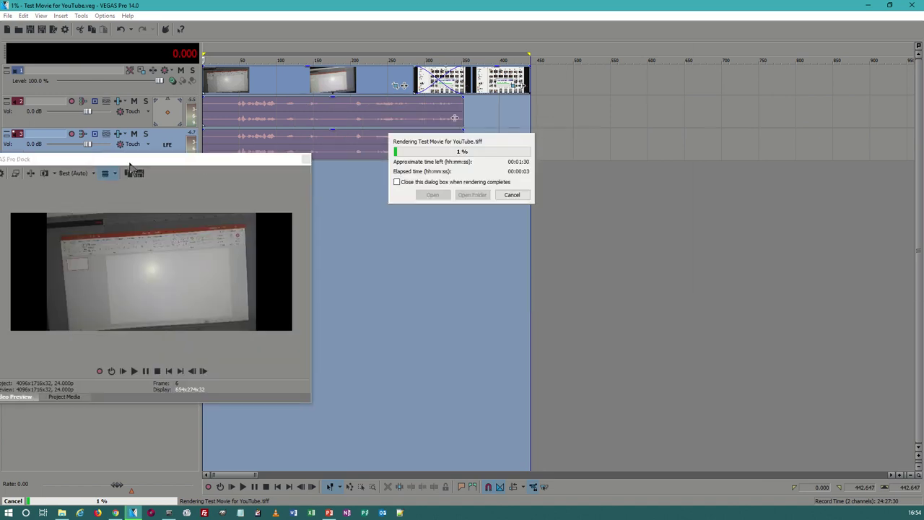
pyautogui.moveTo(150, 165); pyautogui.dragTo(282, 227)
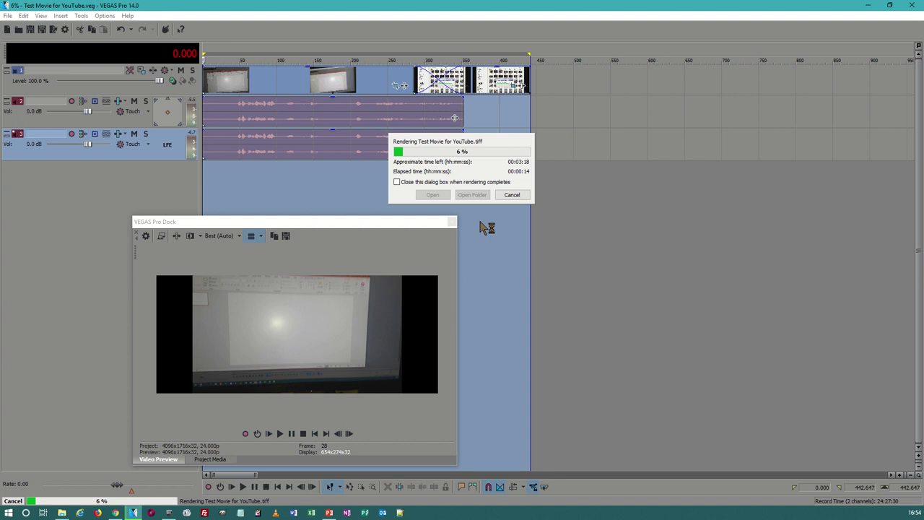
pyautogui.moveTo(456, 7)
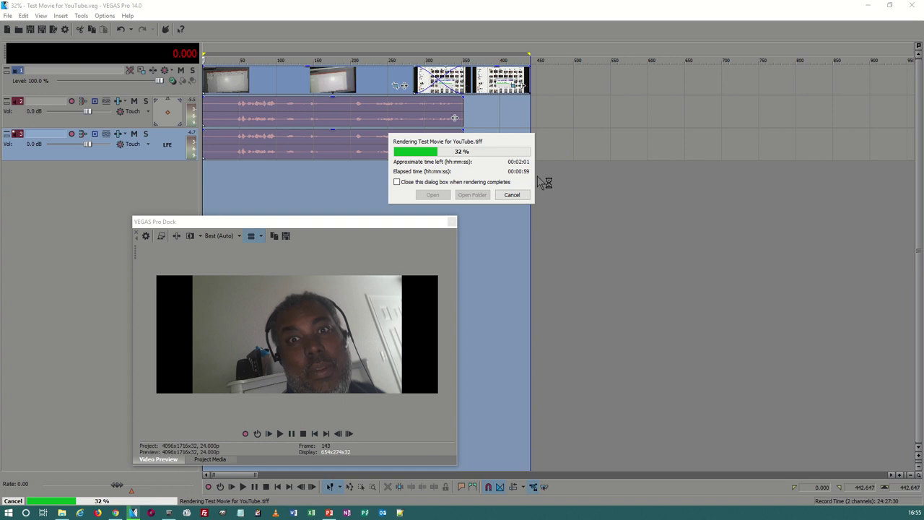
pyautogui.moveTo(328, 512)
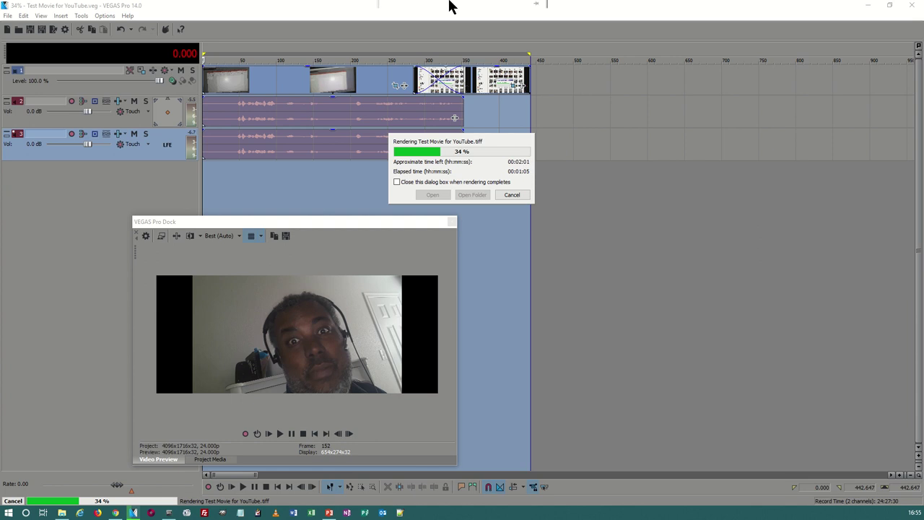
pyautogui.moveTo(449, 7)
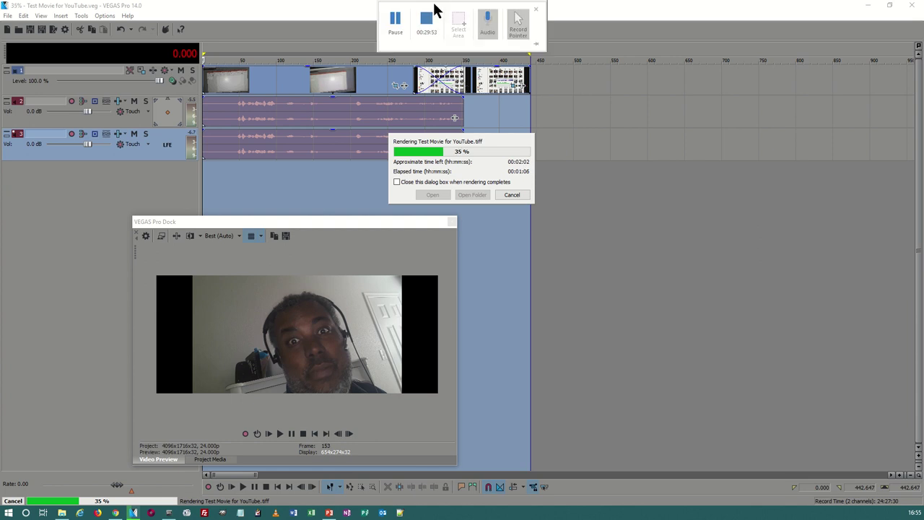
pyautogui.click(394, 26)
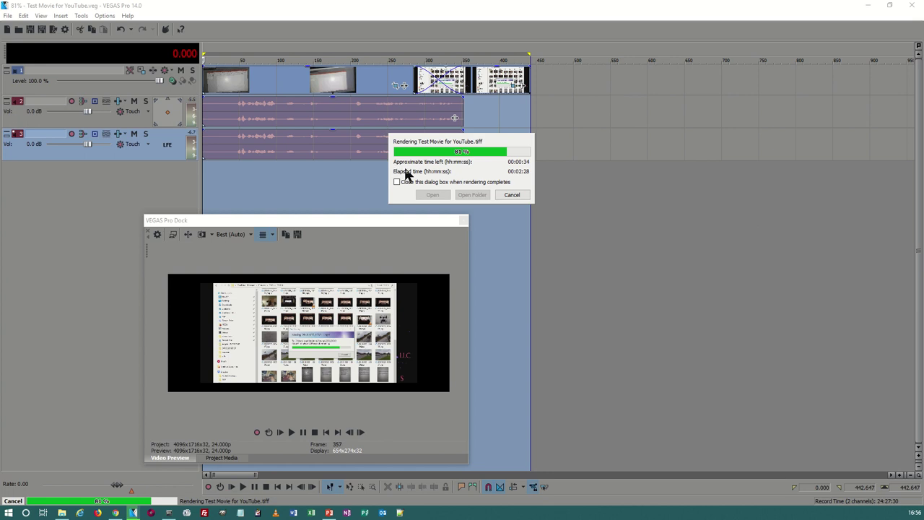
pyautogui.moveTo(442, 4)
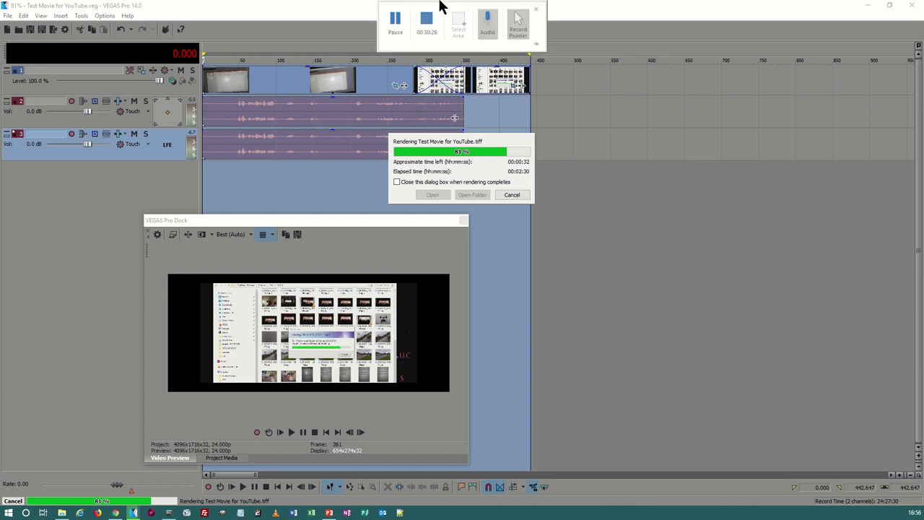
pyautogui.click(396, 22)
pyautogui.click(396, 21)
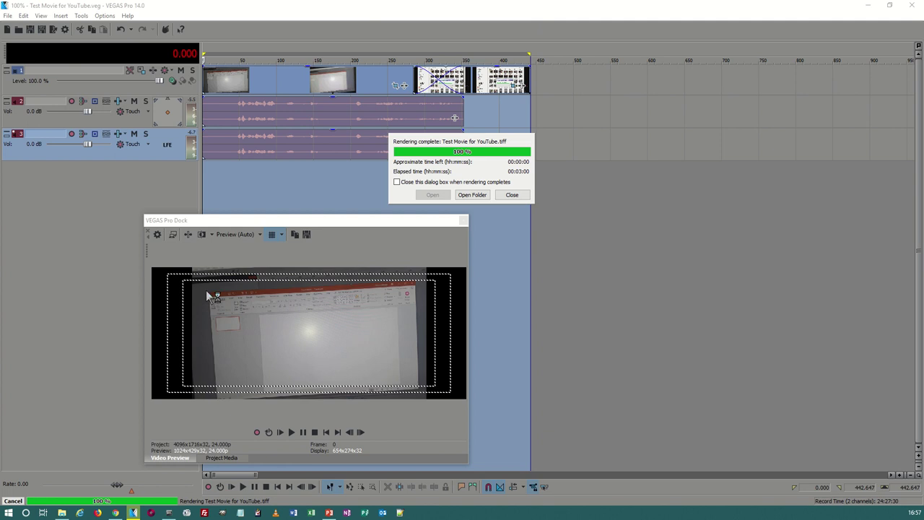
pyautogui.click(512, 196)
# Step: Set the clip's Event Pan/Crop frame to Match Output Aspect at 1,920 × 804.4
pyautogui.click(395, 86)
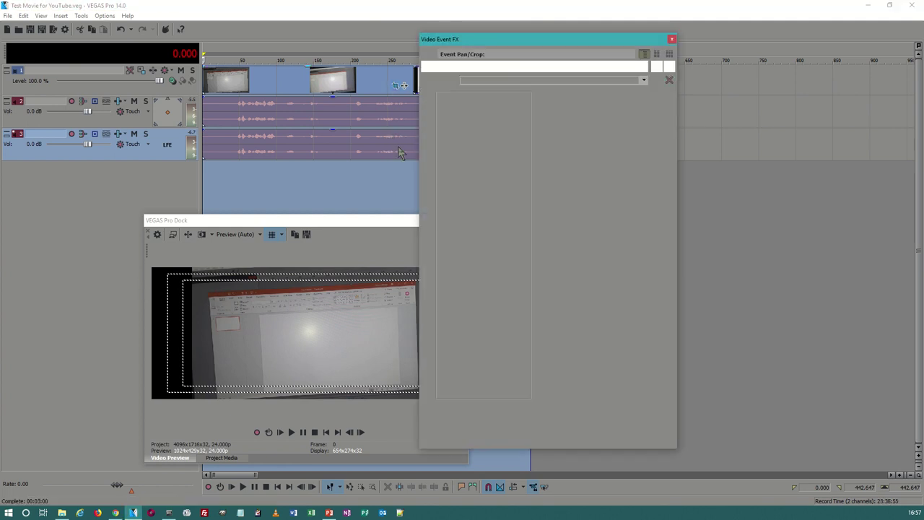
pyautogui.rightClick(554, 239)
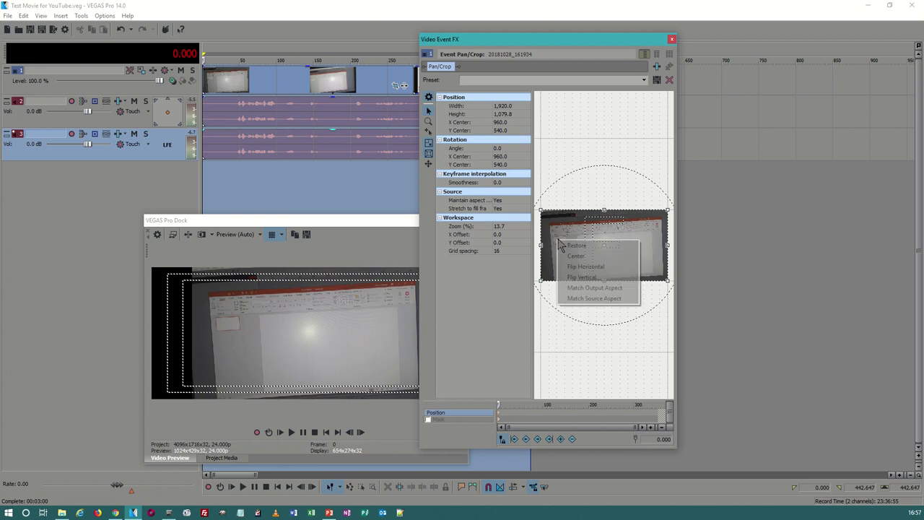
pyautogui.click(578, 287)
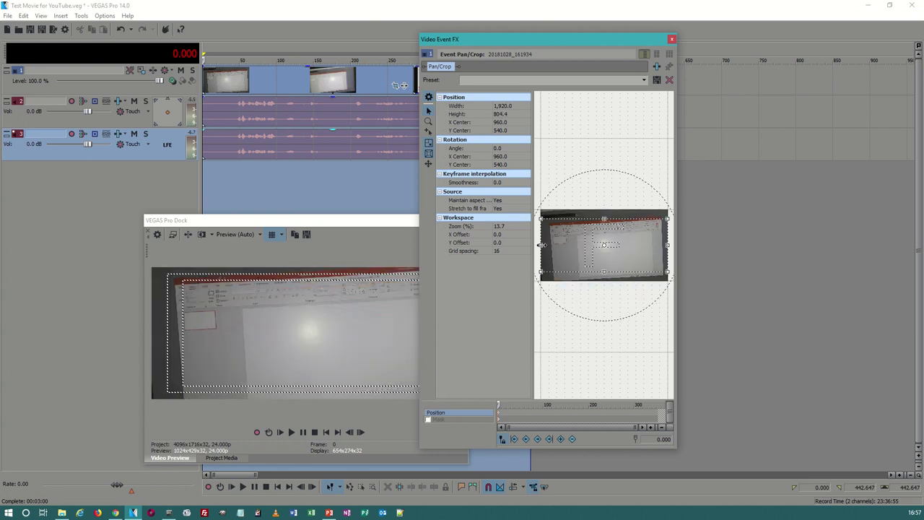
pyautogui.moveTo(541, 246); pyautogui.dragTo(541, 246)
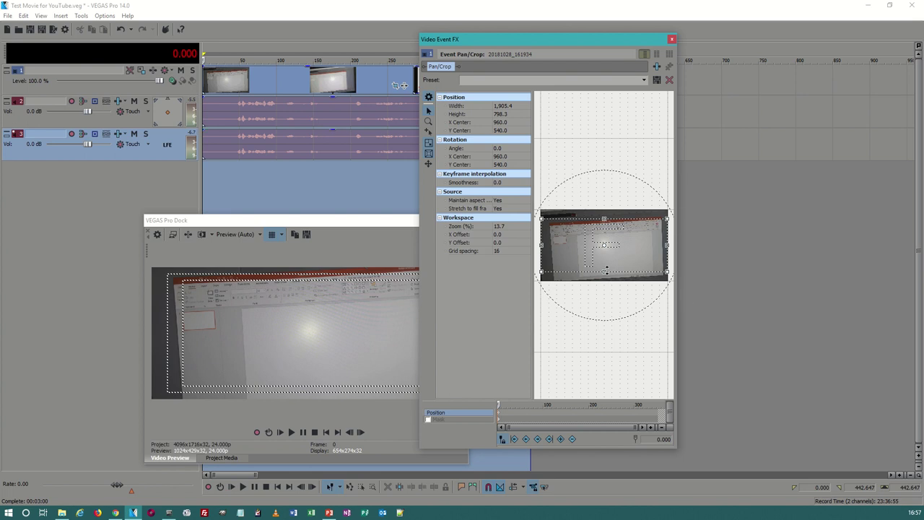
pyautogui.rightClick(566, 240)
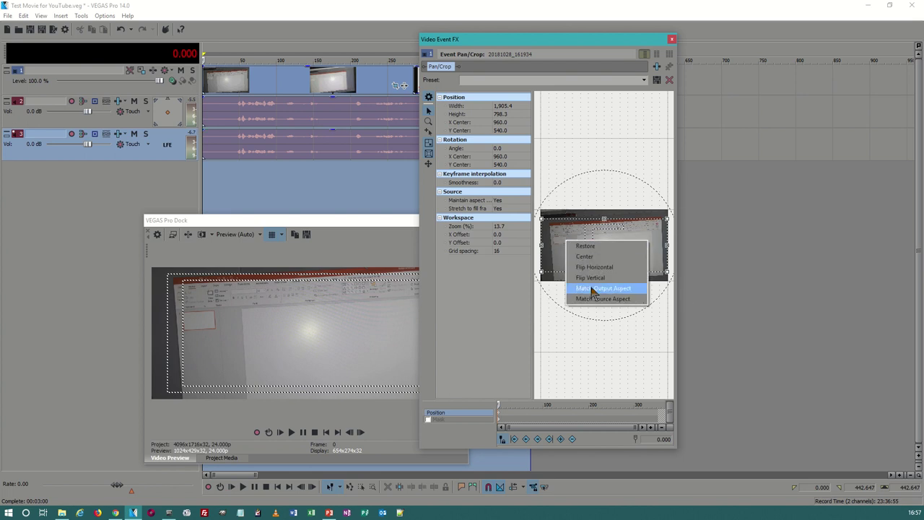
pyautogui.click(585, 246)
pyautogui.rightClick(557, 231)
pyautogui.click(585, 278)
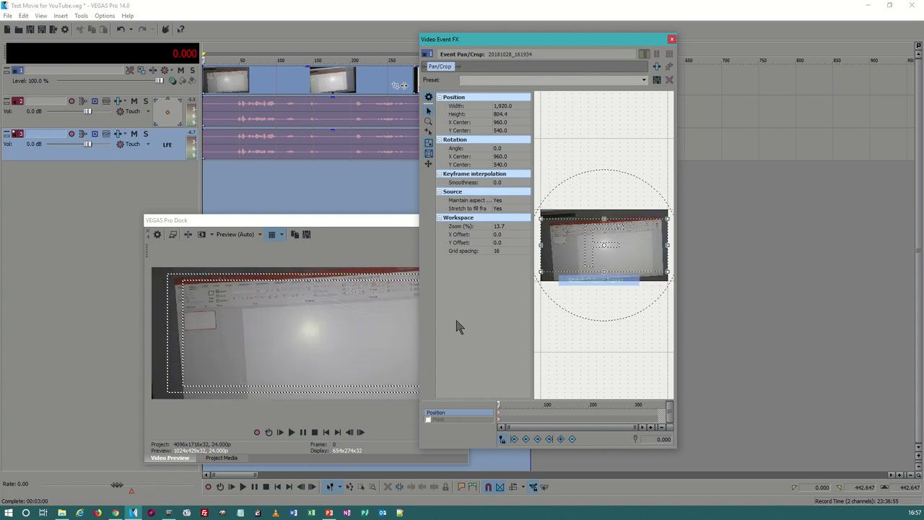
pyautogui.rightClick(557, 229)
pyautogui.click(561, 234)
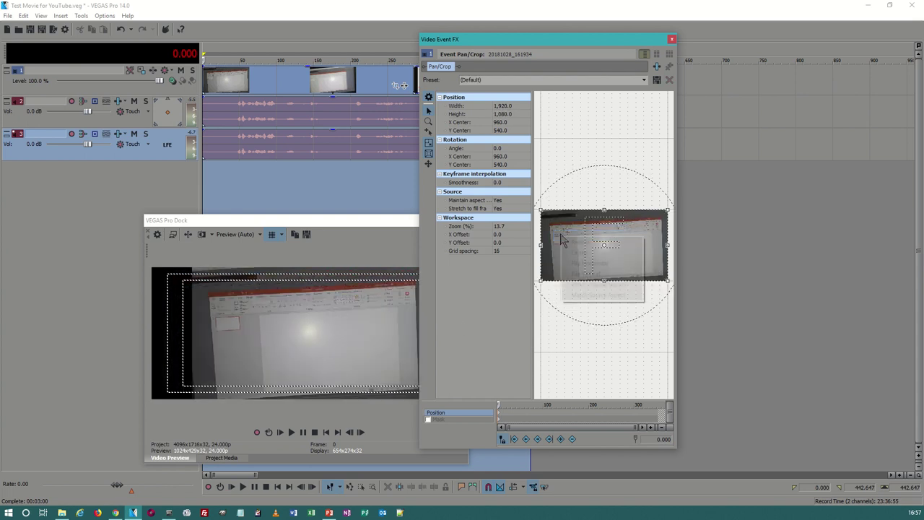
pyautogui.rightClick(560, 236)
pyautogui.click(582, 284)
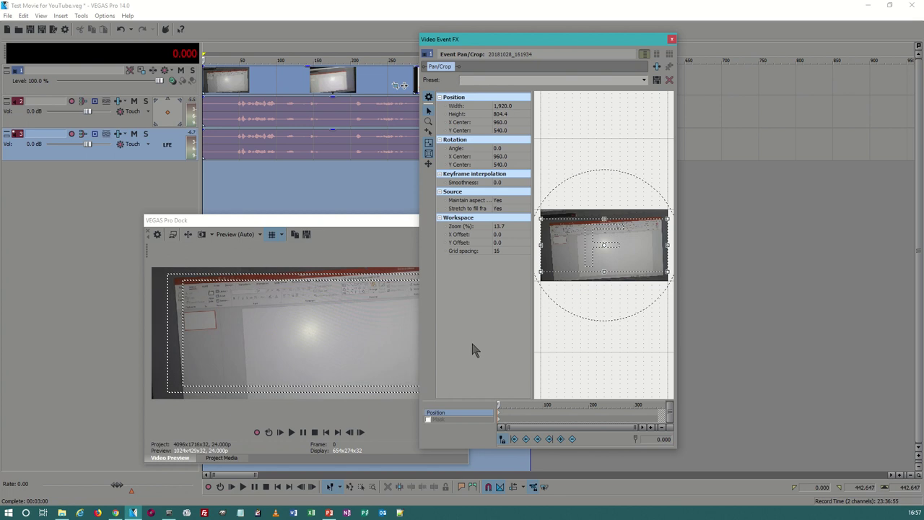
# Step: Move the preview window off screen and close the Event Pan/Crop window
pyautogui.moveTo(571, 39); pyautogui.dragTo(641, 65)
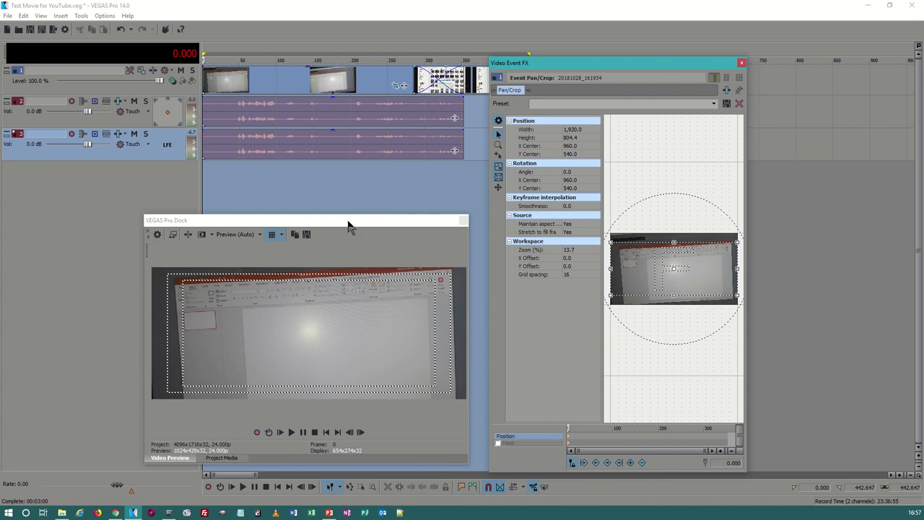
pyautogui.moveTo(347, 227); pyautogui.dragTo(923, 173)
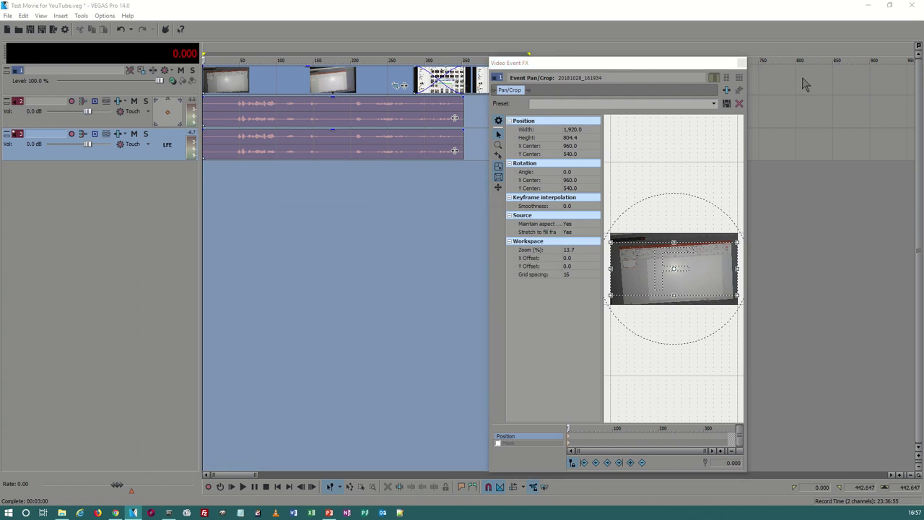
pyautogui.click(739, 62)
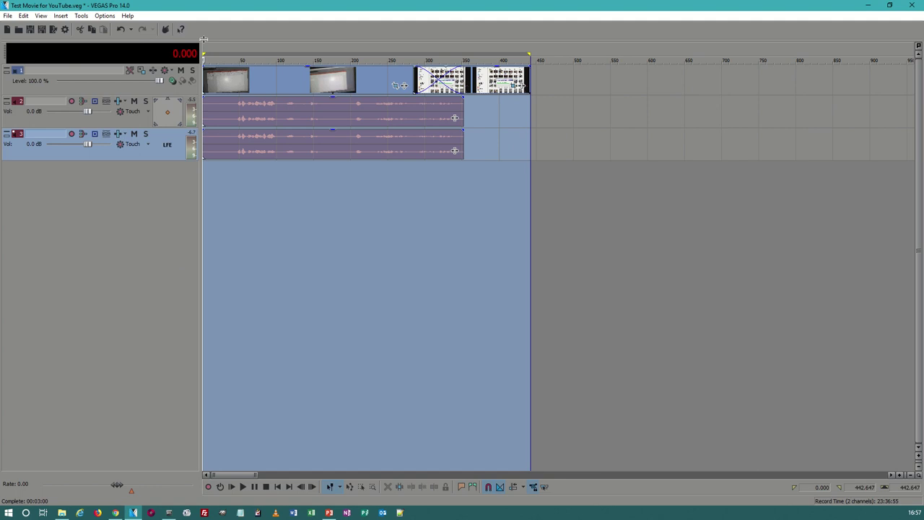
# Step: Exit VEGAS Pro saving Test Movie for YouTube.veg, then minimise PowerPoint to show the desktop
pyautogui.click(912, 5)
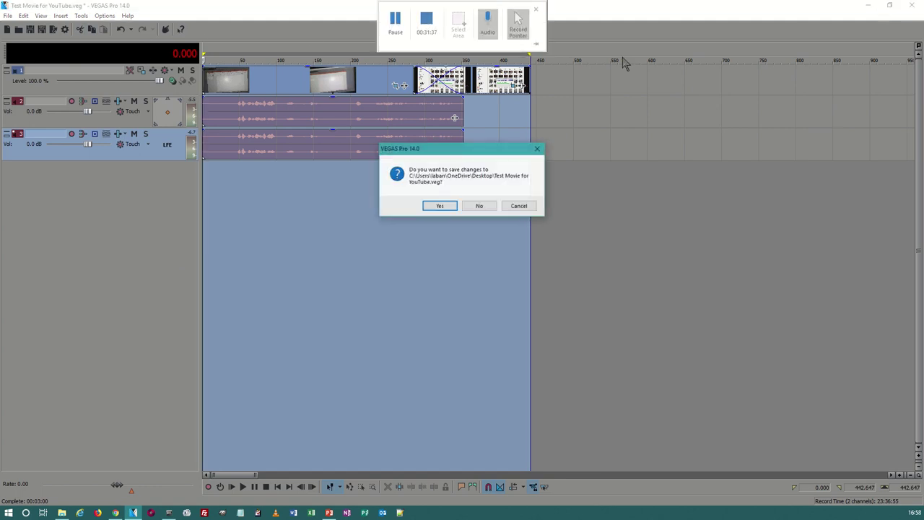
pyautogui.click(440, 206)
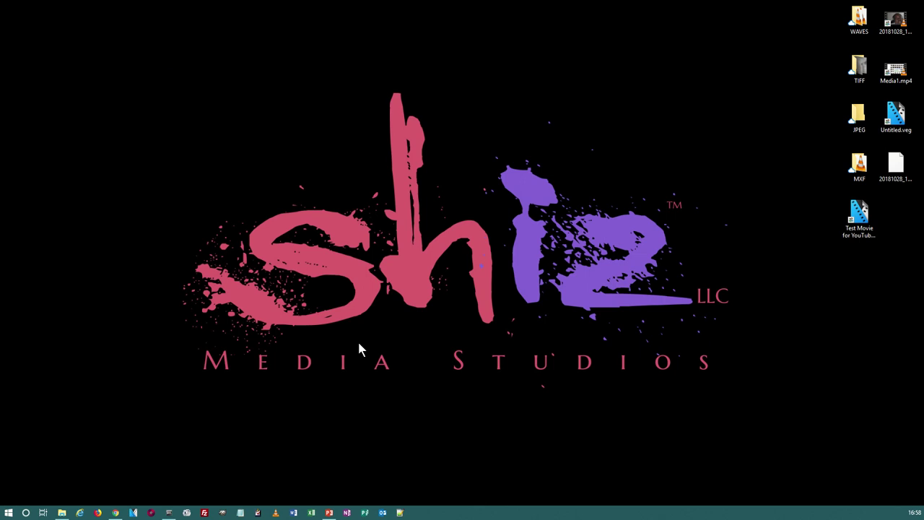
pyautogui.click(336, 514)
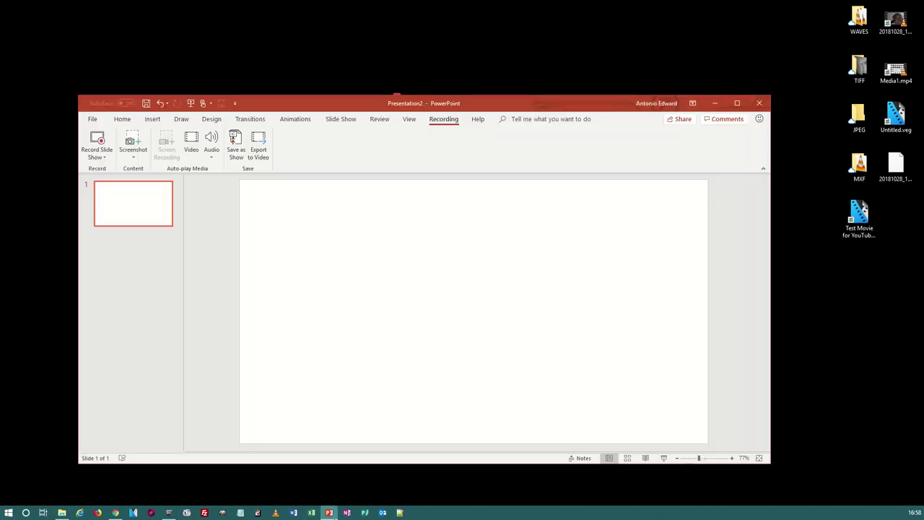
pyautogui.click(329, 512)
pyautogui.moveTo(442, 7)
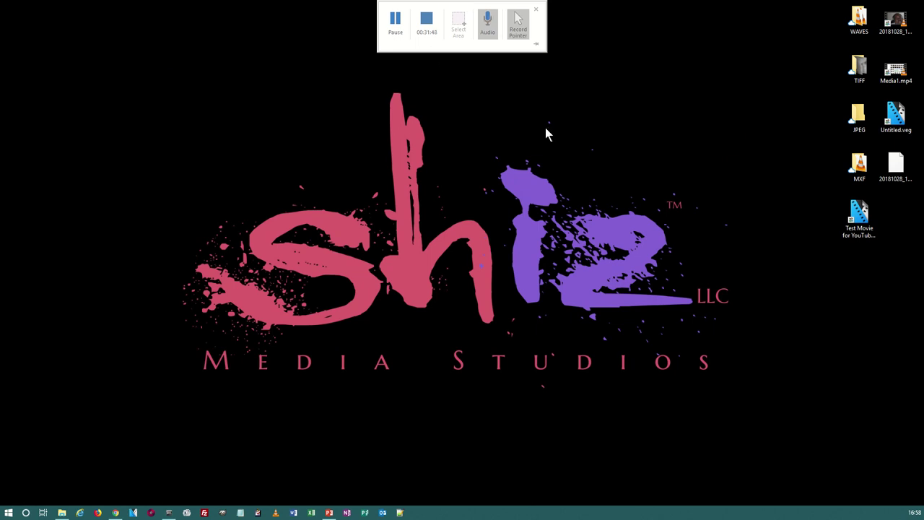
# Step: Inspect the first and last frames in the Desktop TIFF folder
pyautogui.click(61, 512)
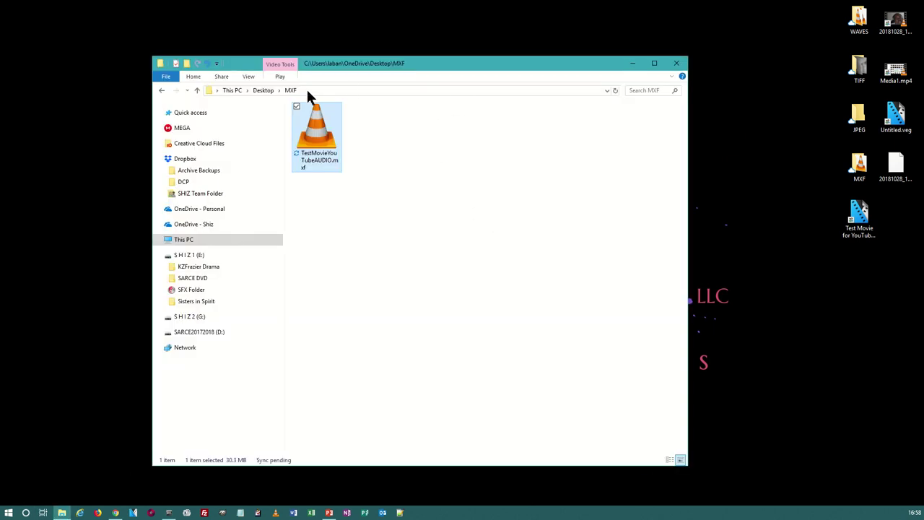
pyautogui.click(266, 91)
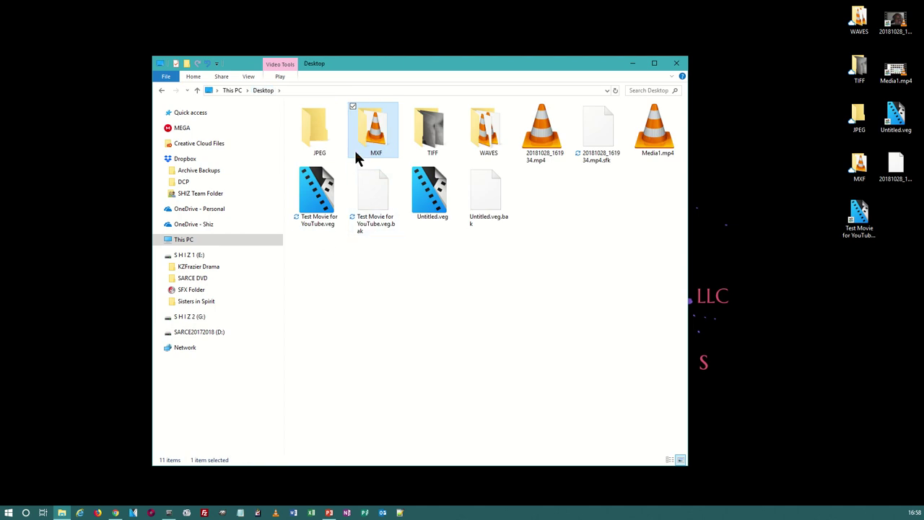
pyautogui.doubleClick(433, 133)
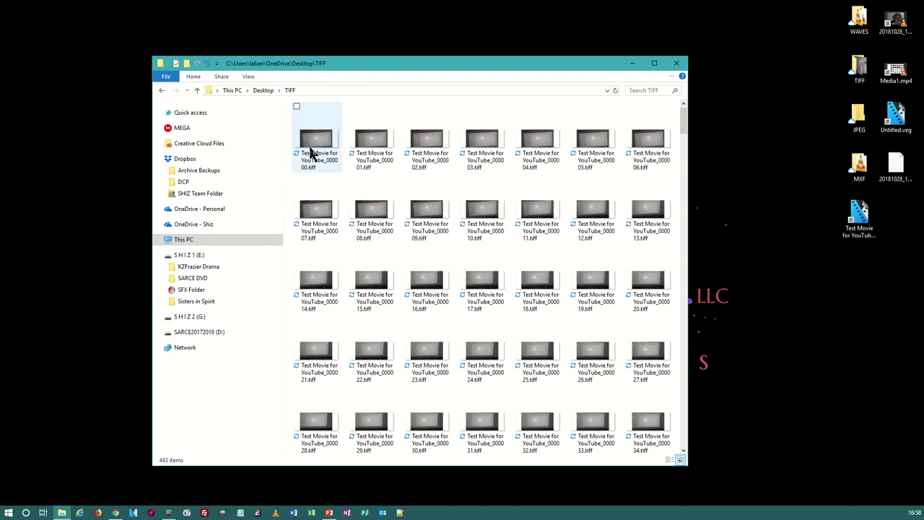
pyautogui.click(491, 155)
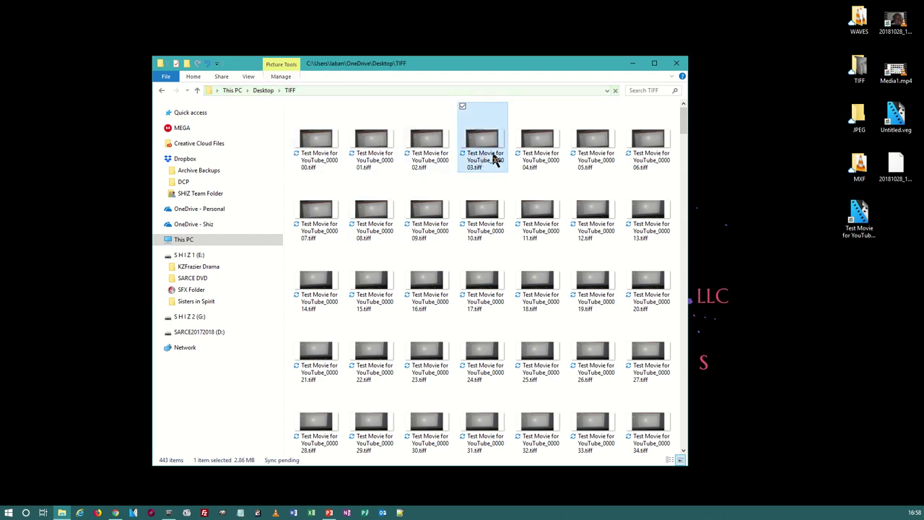
pyautogui.click(538, 164)
pyautogui.moveTo(684, 119); pyautogui.dragTo(685, 446)
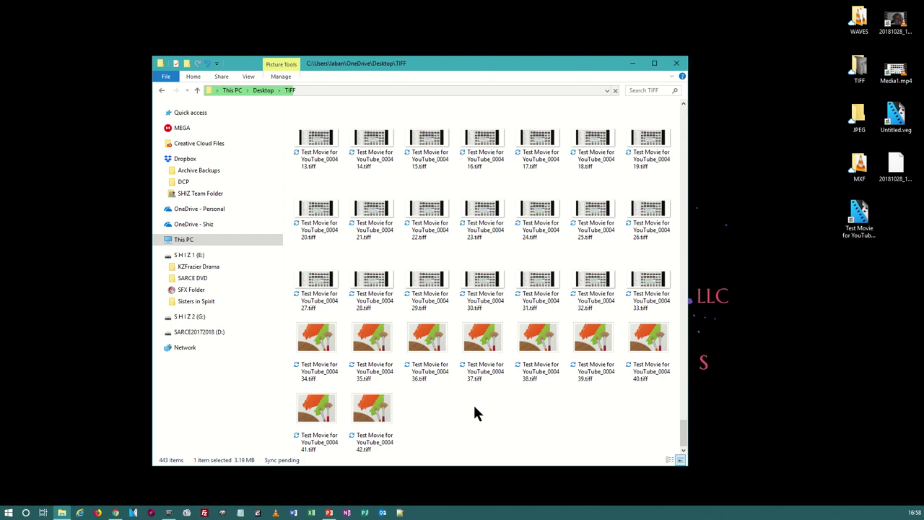
pyautogui.click(379, 436)
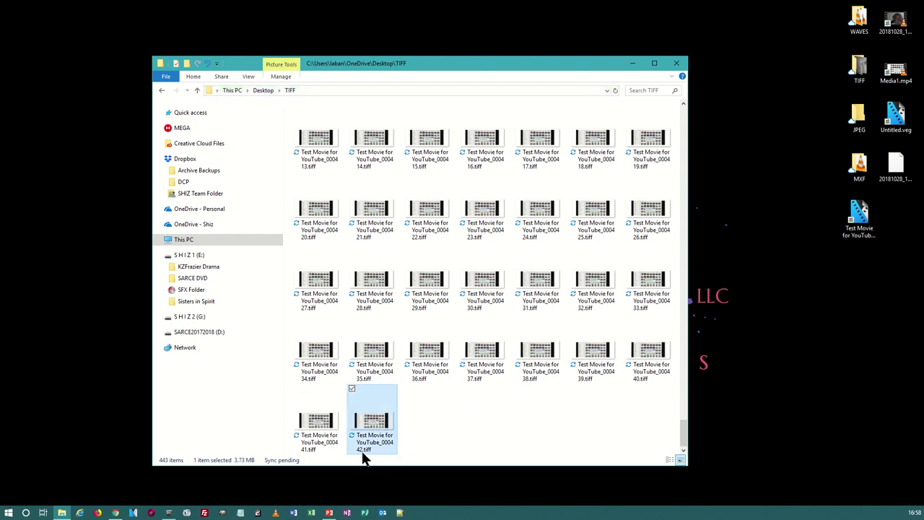
# Step: Look through the TIFF, WAVES and MXF folders, then return to Desktop and OpenDCP
pyautogui.click(263, 91)
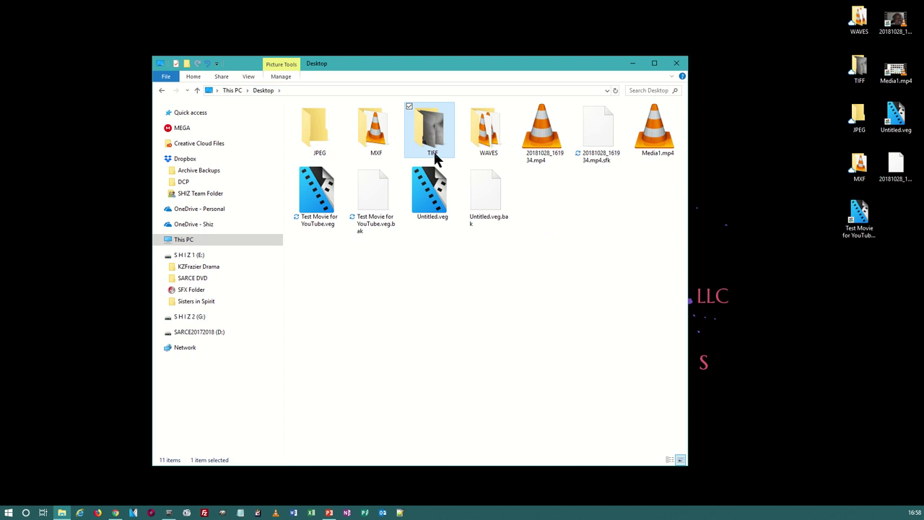
pyautogui.doubleClick(433, 130)
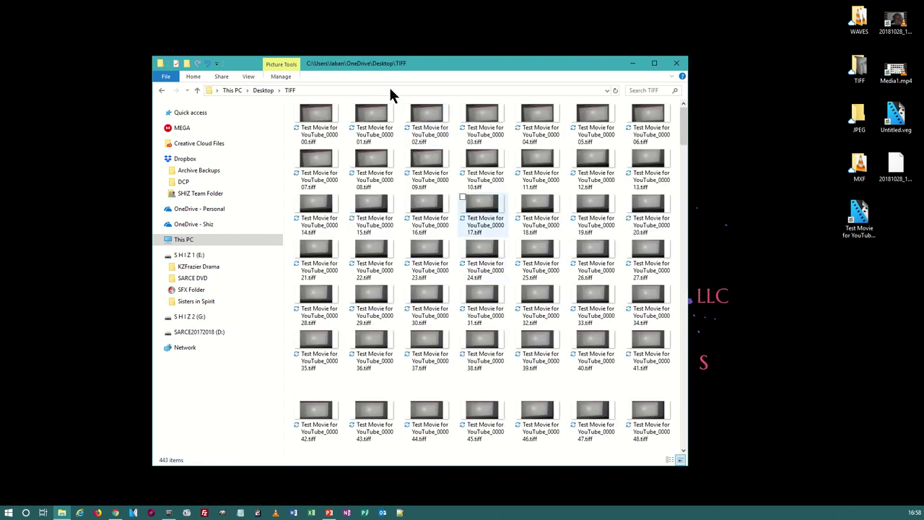
pyautogui.click(262, 91)
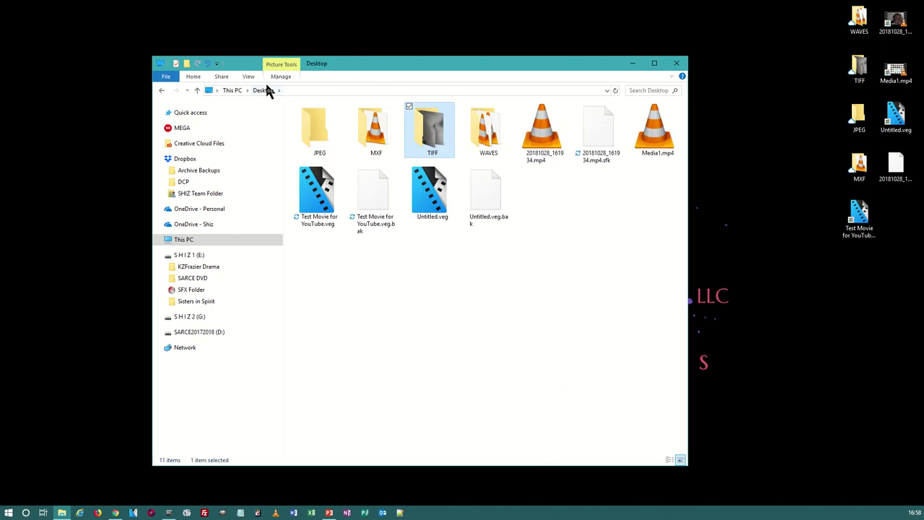
pyautogui.doubleClick(485, 137)
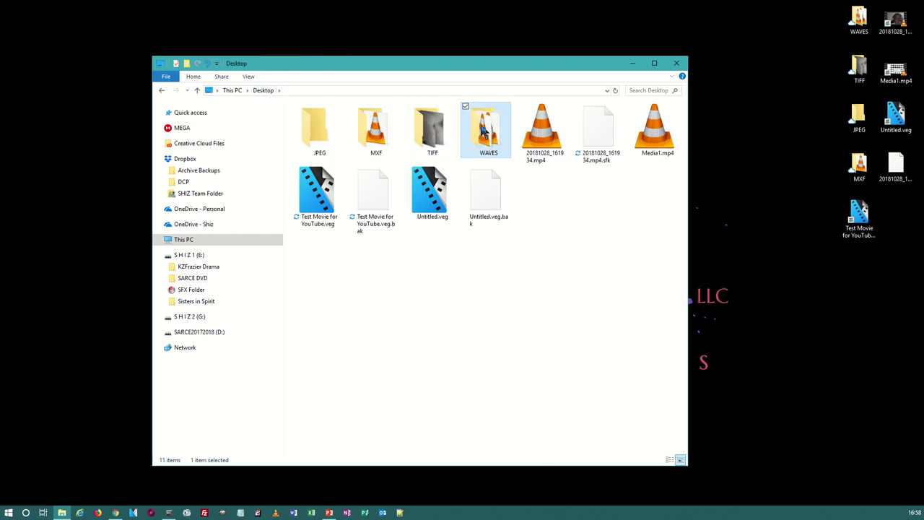
pyautogui.click(262, 90)
pyautogui.doubleClick(372, 131)
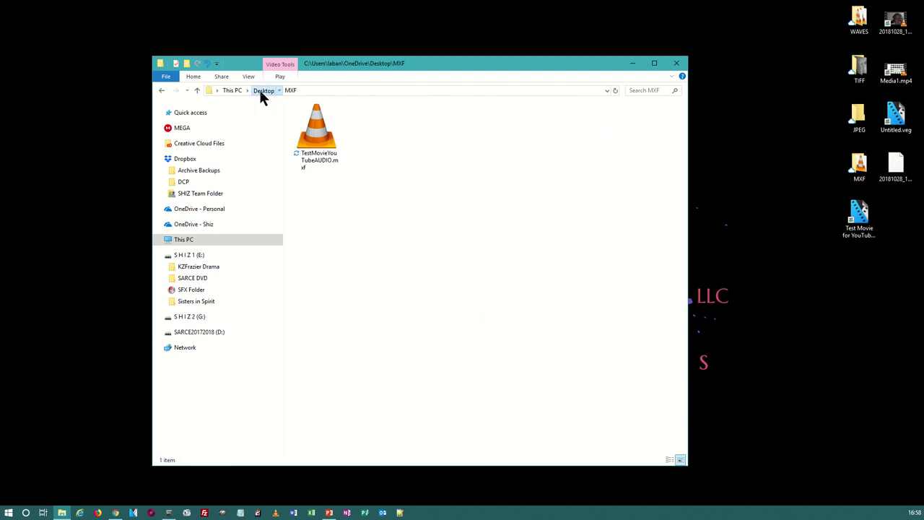
pyautogui.click(263, 90)
pyautogui.click(168, 512)
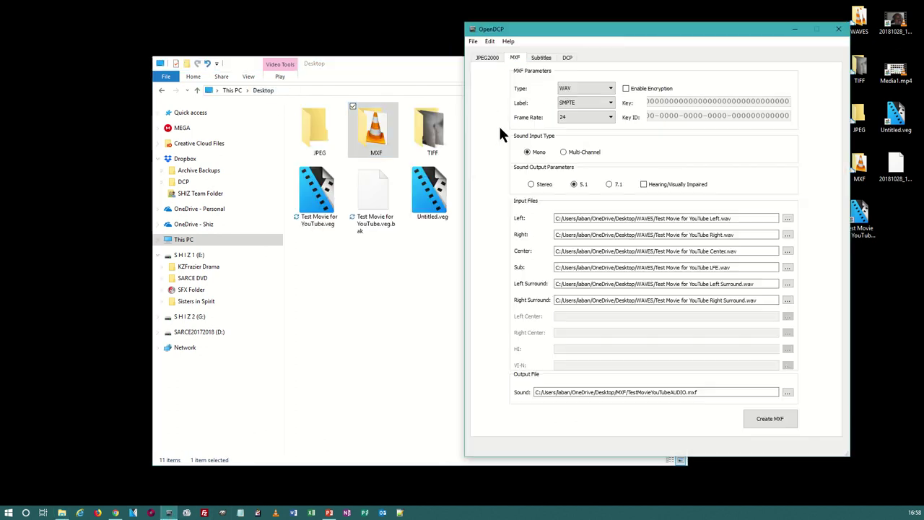
# Step: Set the JPEG2000 encoding profile to Cinema 4K
pyautogui.click(491, 57)
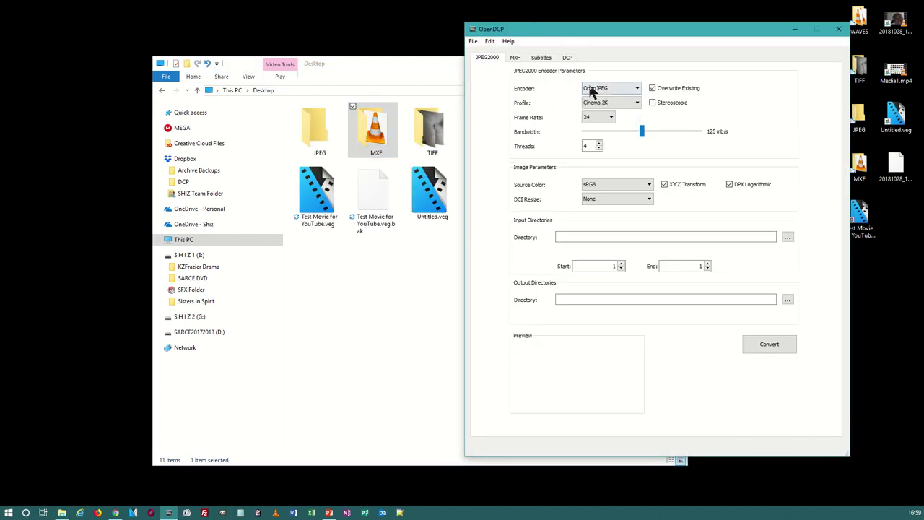
pyautogui.click(603, 102)
pyautogui.click(603, 114)
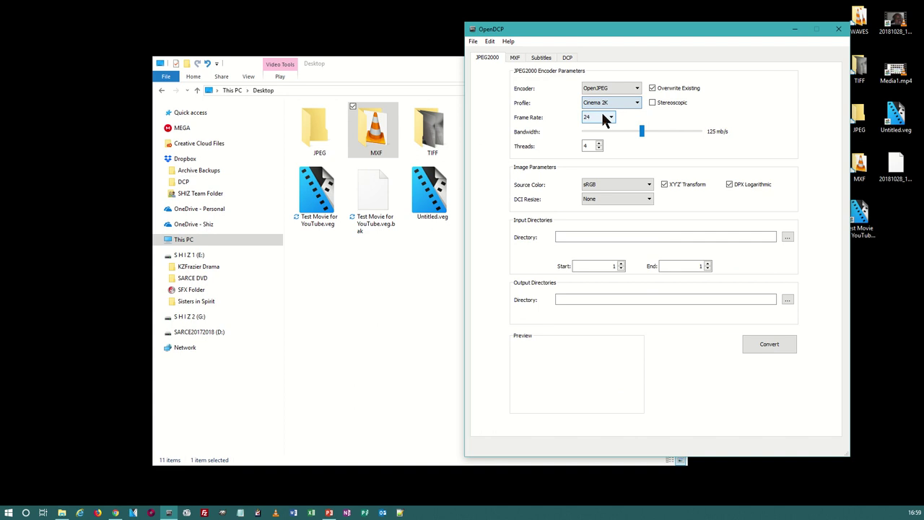
pyautogui.click(607, 103)
pyautogui.click(602, 115)
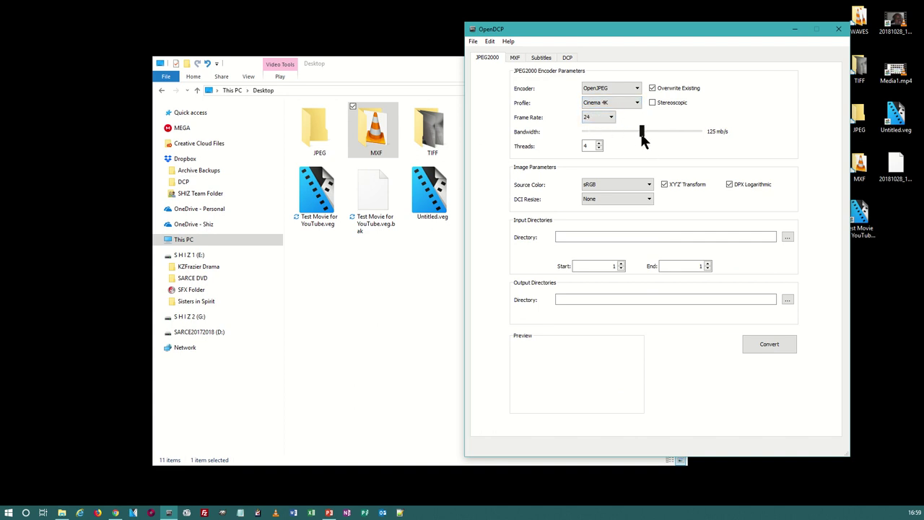
# Step: Raise the Bandwidth slider from 125 to 200 mb/s
pyautogui.moveTo(642, 134); pyautogui.dragTo(653, 133)
pyautogui.moveTo(678, 126); pyautogui.dragTo(676, 128)
pyautogui.moveTo(676, 139); pyautogui.dragTo(678, 137)
pyautogui.moveTo(689, 132); pyautogui.dragTo(669, 131)
pyautogui.doubleClick(585, 145)
# Step: Keep sRGB source colour, set DCI Resize to Nearest Pixel, enable XYZ Transform and DPX Logarithmic
pyautogui.click(601, 186)
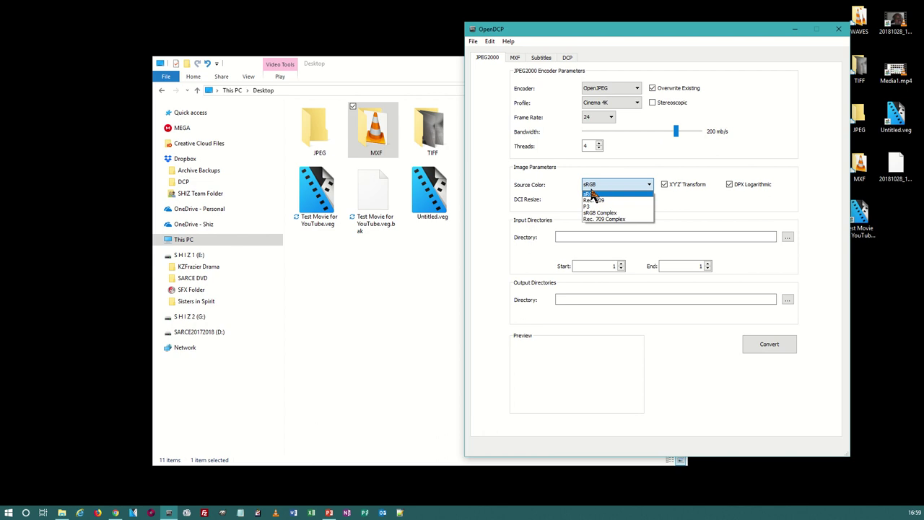
pyautogui.click(592, 195)
pyautogui.click(589, 199)
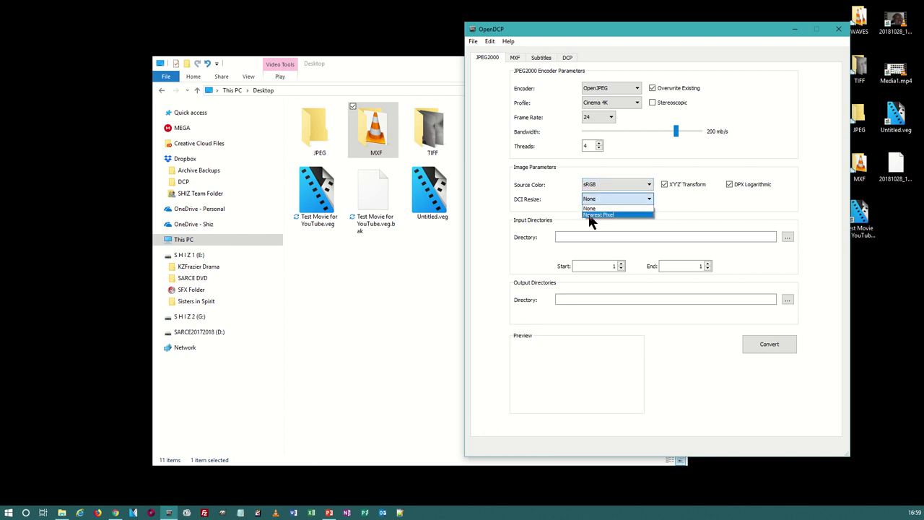
pyautogui.click(589, 215)
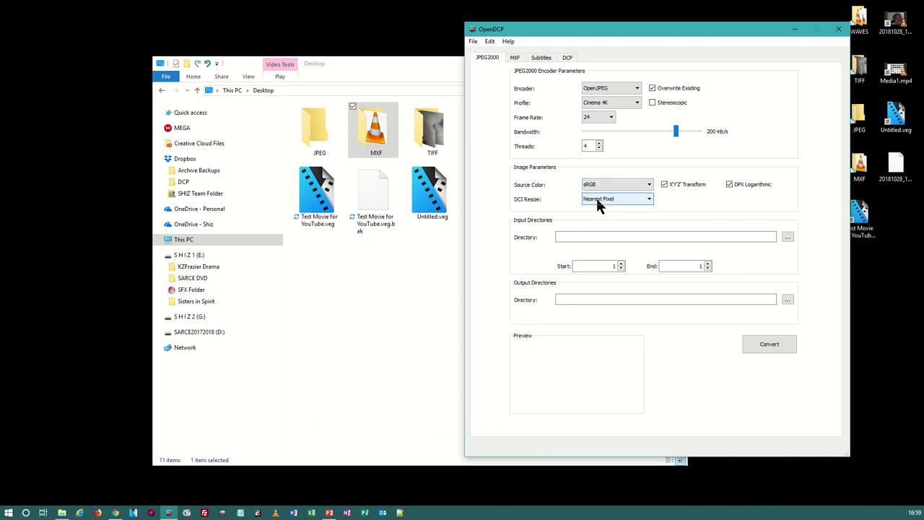
pyautogui.click(732, 185)
pyautogui.click(677, 184)
pyautogui.click(683, 186)
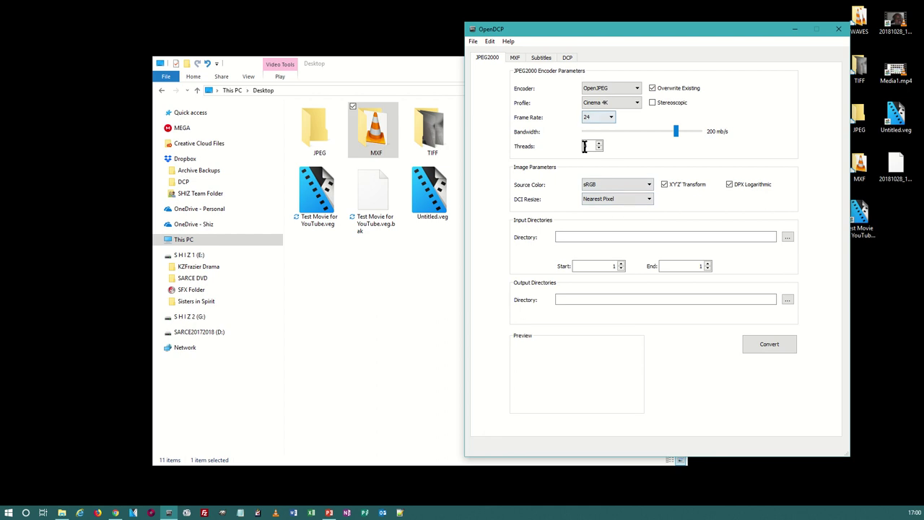
# Step: Confirm OpenJPEG as the encoder and Cinema 4K as the profile
pyautogui.click(613, 89)
pyautogui.click(613, 92)
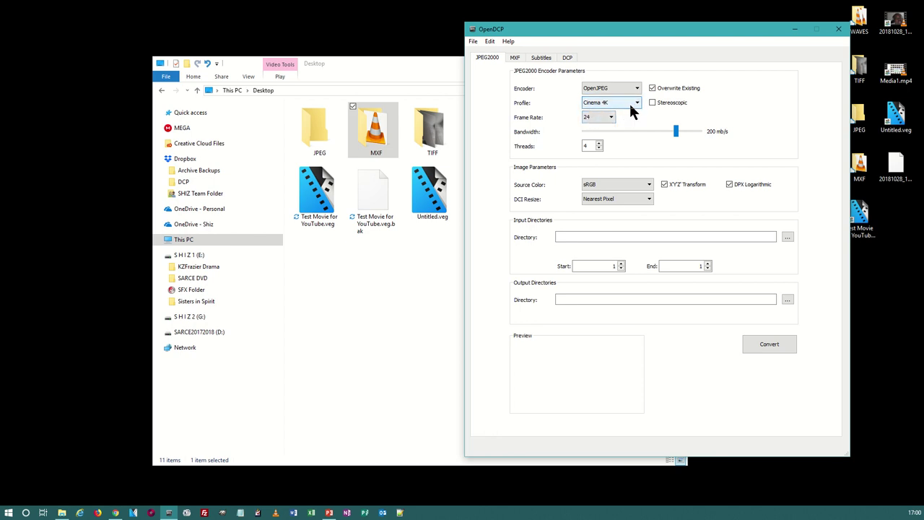
pyautogui.click(630, 105)
pyautogui.click(625, 117)
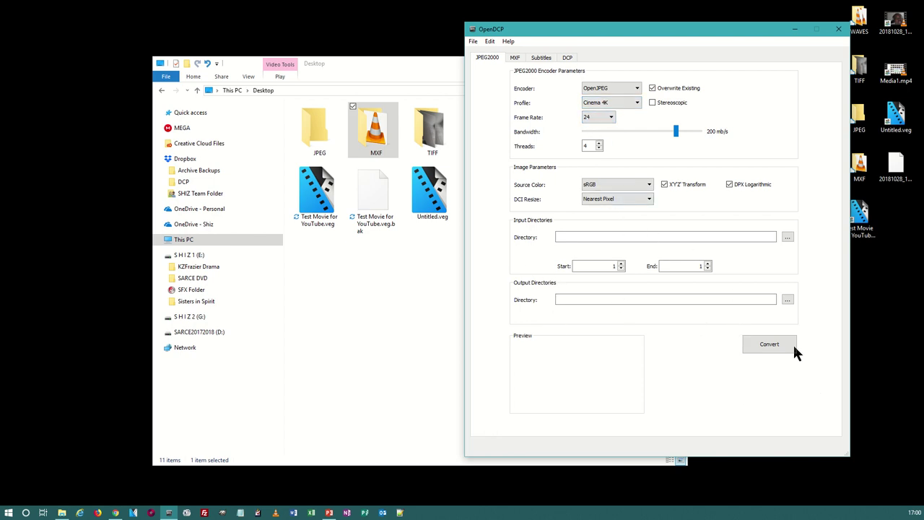
# Step: Set the input directory to Desktop\TIFF with end frame 442
pyautogui.click(790, 237)
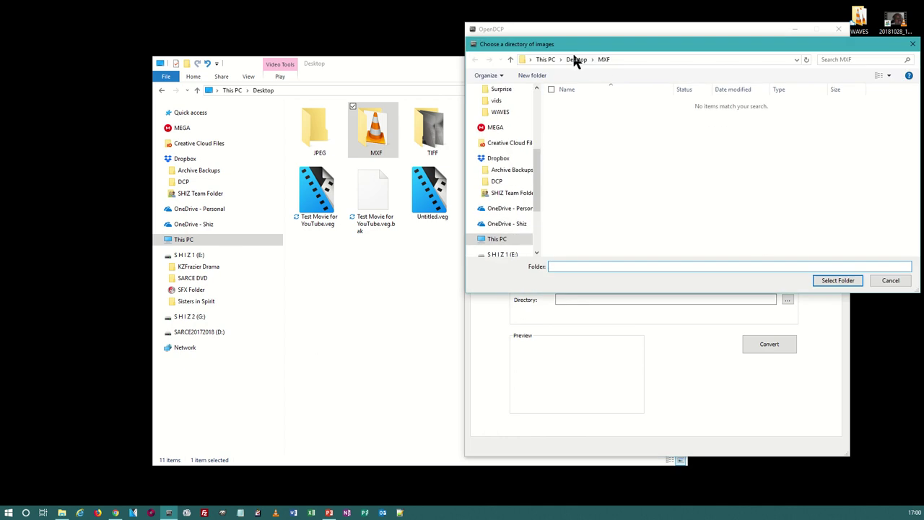
pyautogui.click(577, 60)
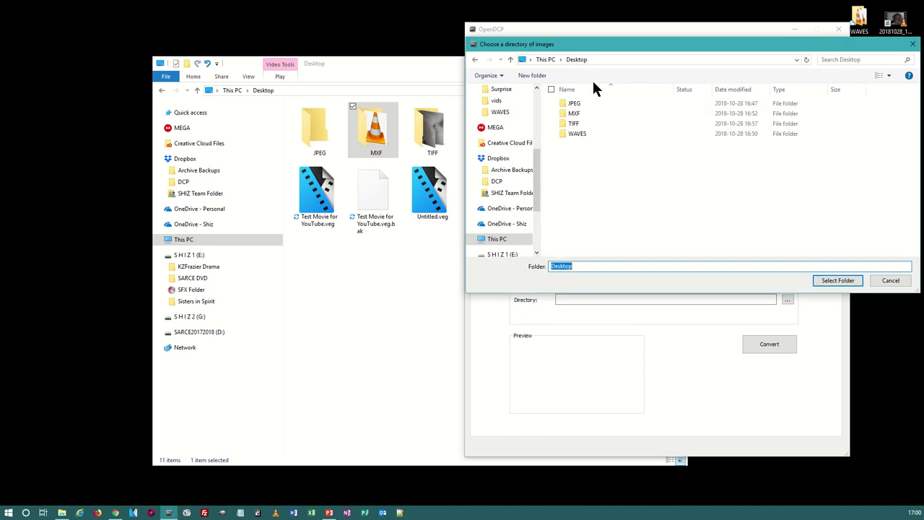
pyautogui.doubleClick(585, 119)
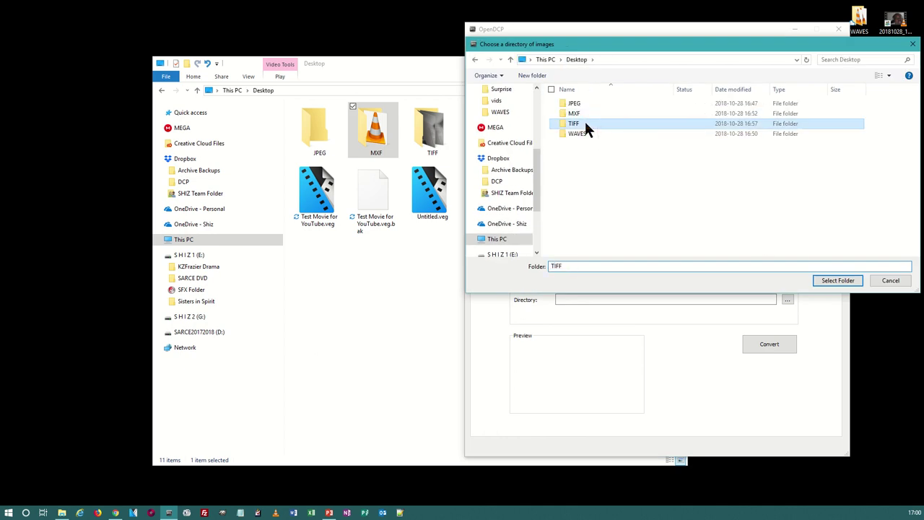
pyautogui.click(838, 281)
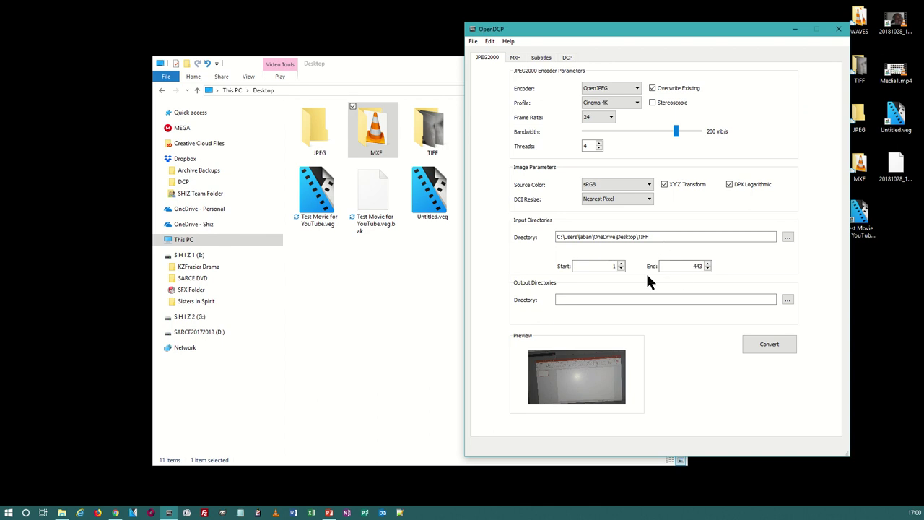
pyautogui.click(708, 269)
# Step: Set the output directory to the Desktop JPEG folder
pyautogui.click(788, 299)
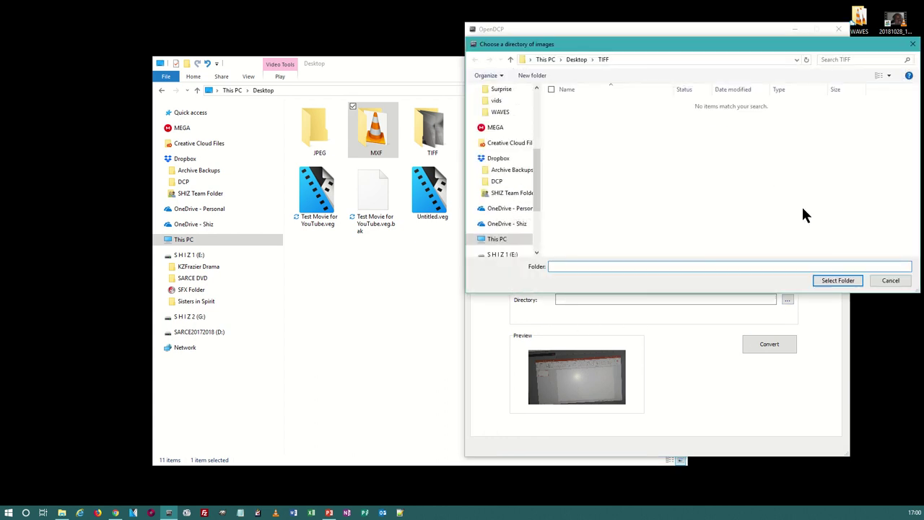
pyautogui.click(576, 59)
pyautogui.doubleClick(585, 114)
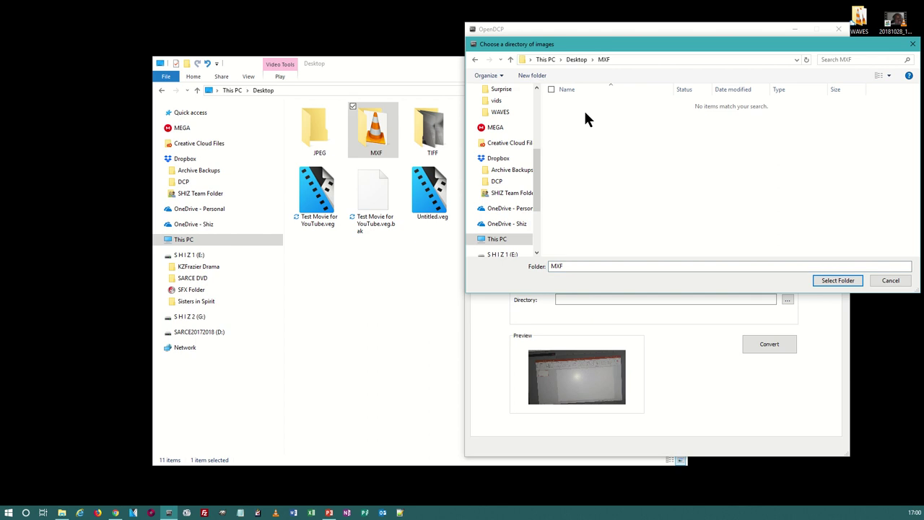
pyautogui.click(583, 59)
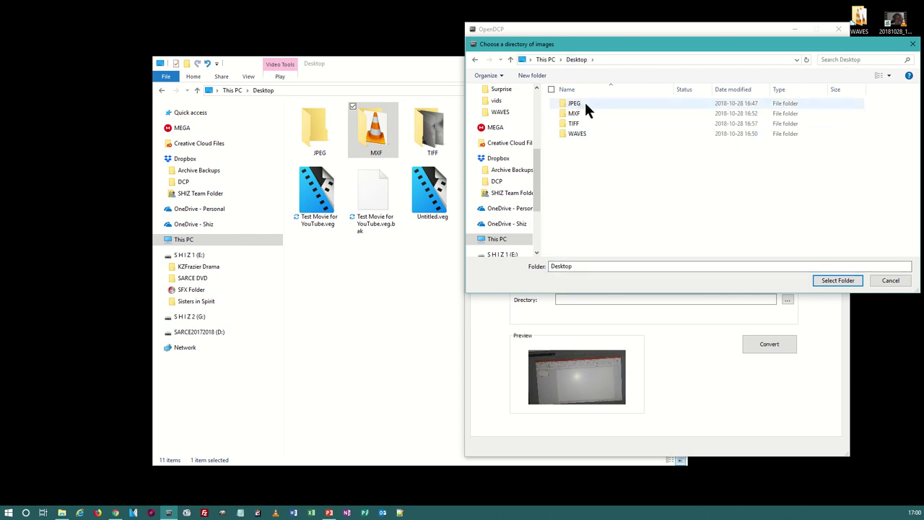
pyautogui.doubleClick(584, 100)
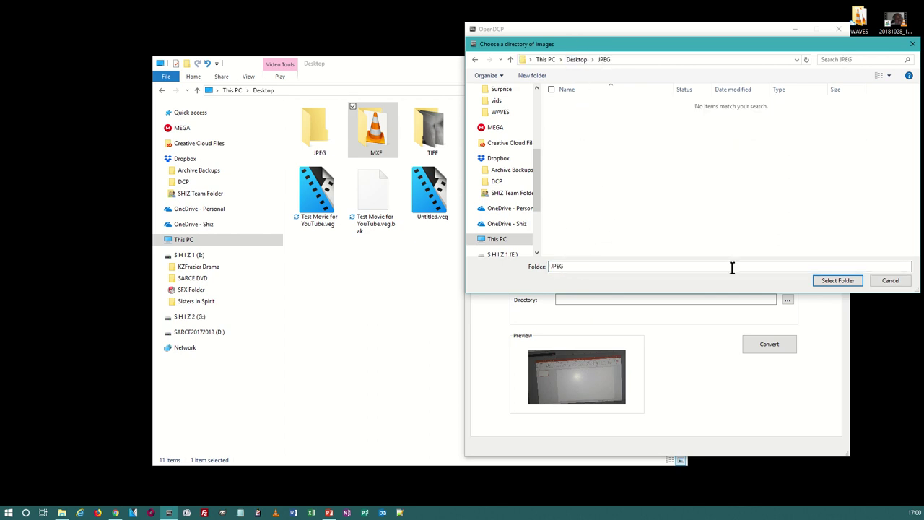
pyautogui.click(837, 280)
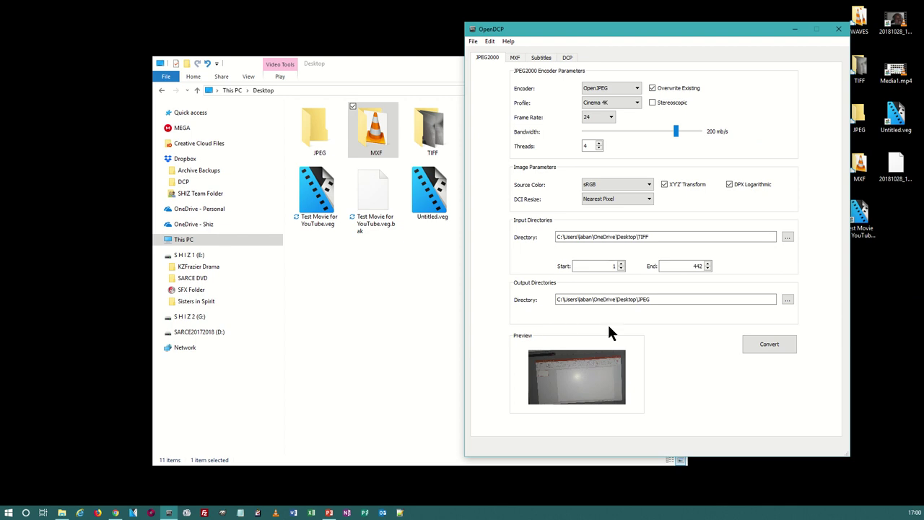
# Step: Start converting the 442 TIFF frames to JPEG2000 and move the progress dialog aside
pyautogui.click(769, 346)
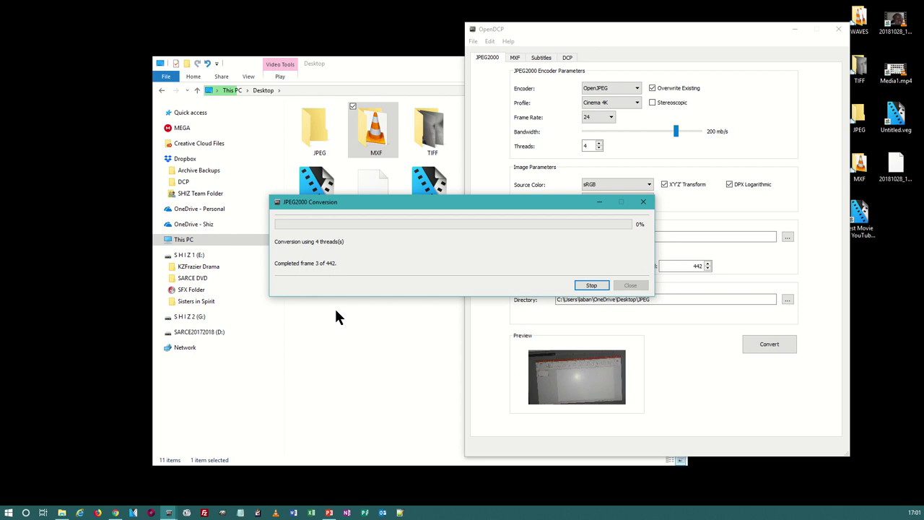
pyautogui.moveTo(471, 6)
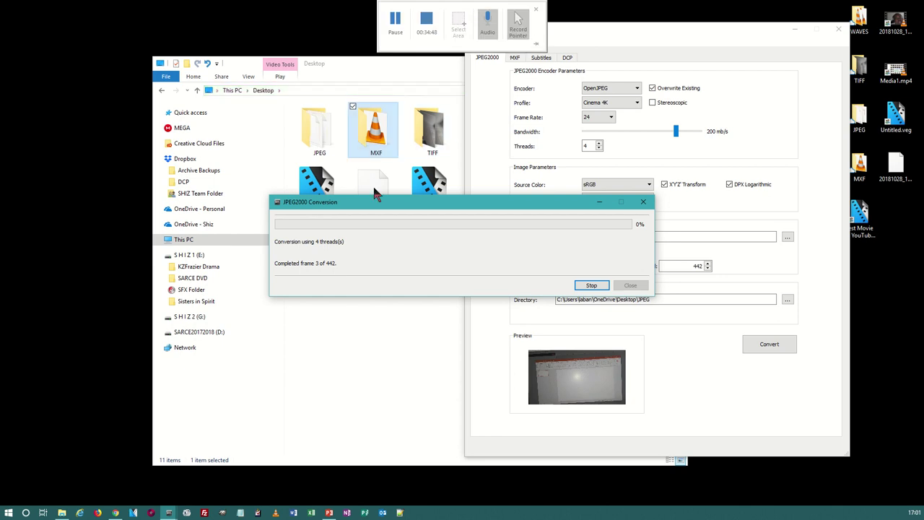
pyautogui.moveTo(335, 203); pyautogui.dragTo(137, 190)
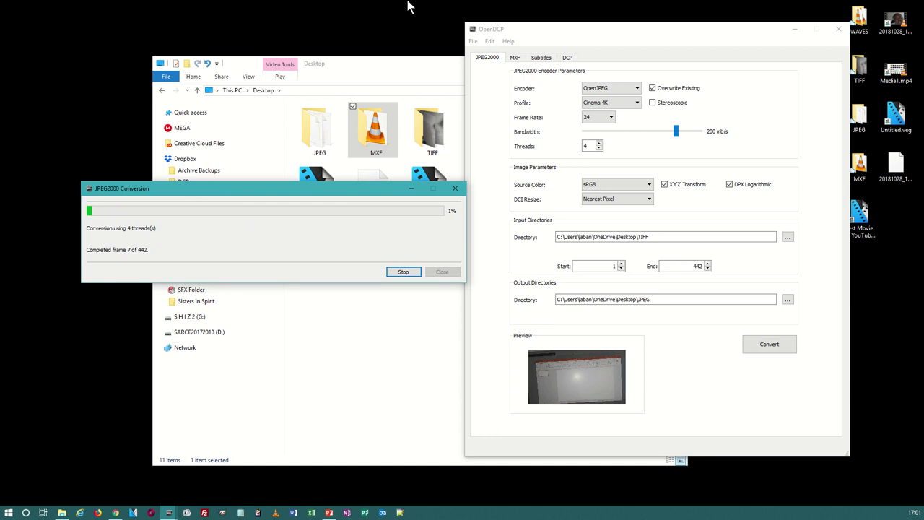
pyautogui.moveTo(408, 6)
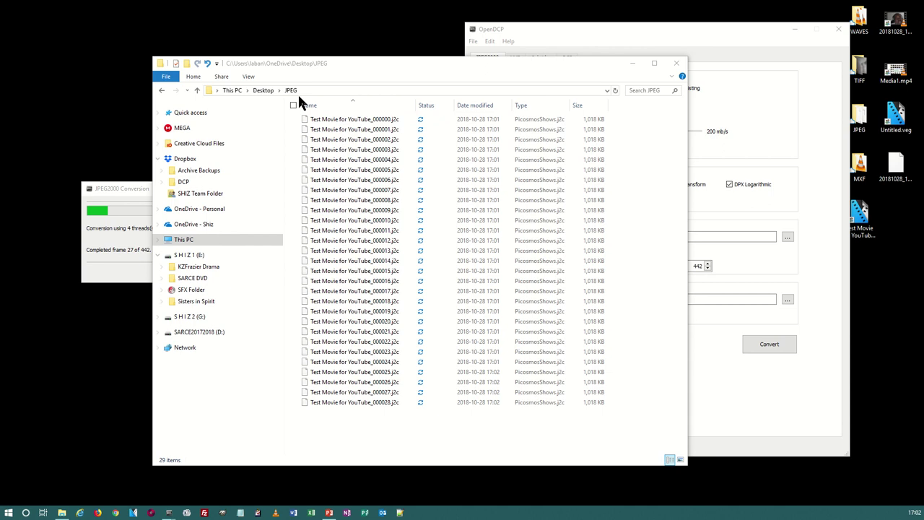
pyautogui.moveTo(504, 6)
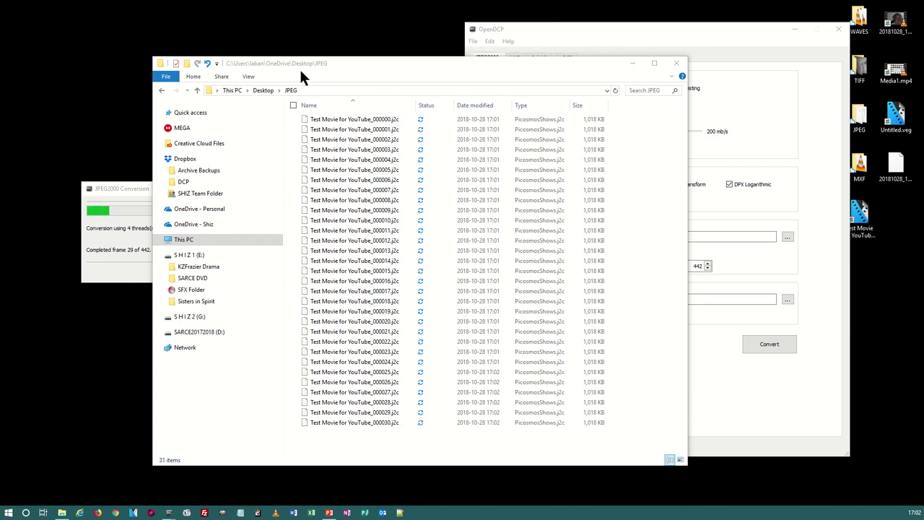
pyautogui.click(263, 90)
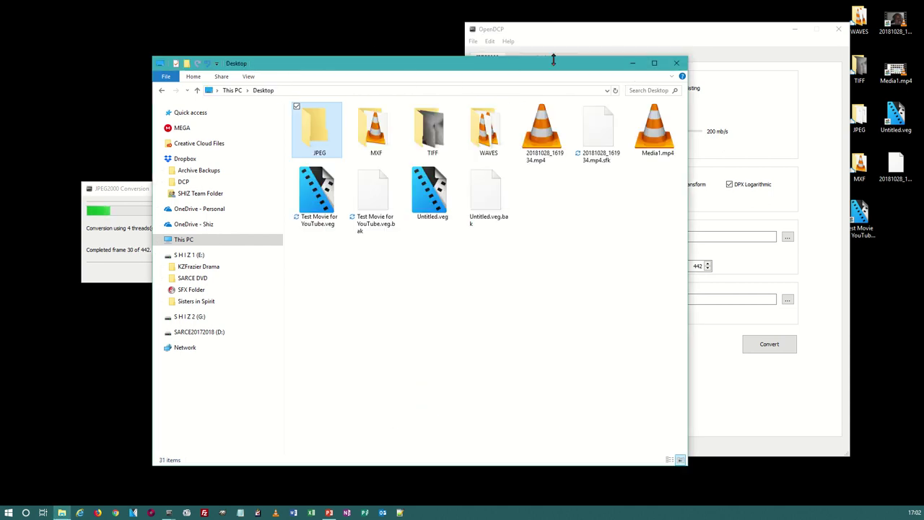
pyautogui.click(634, 64)
pyautogui.moveTo(405, 6)
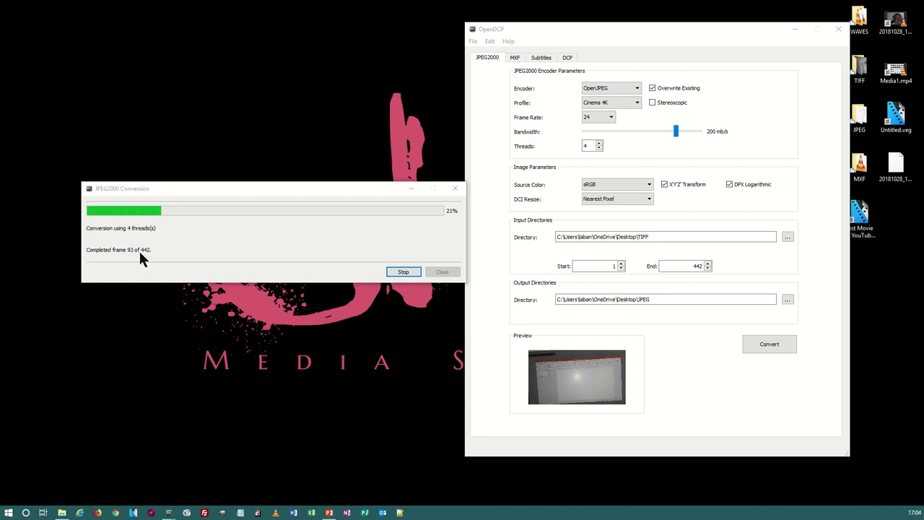
pyautogui.click(8, 513)
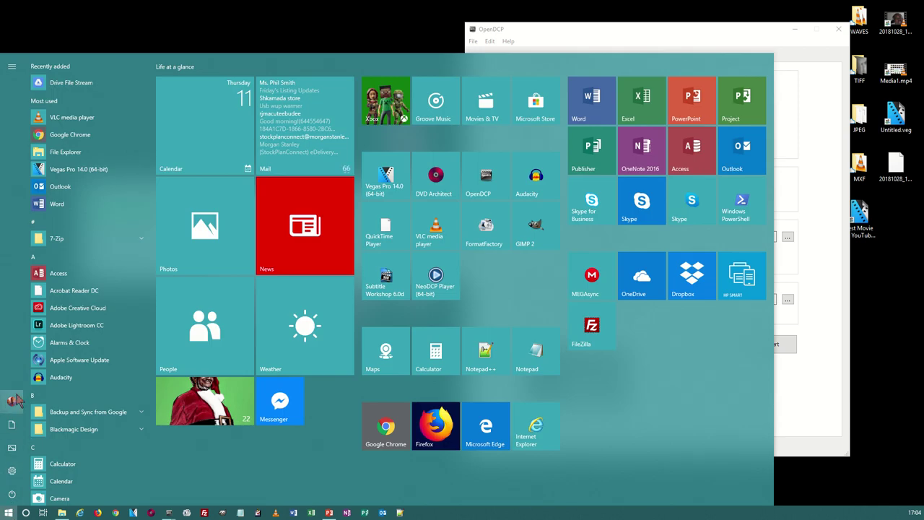
pyautogui.scroll(-5, 13, 433)
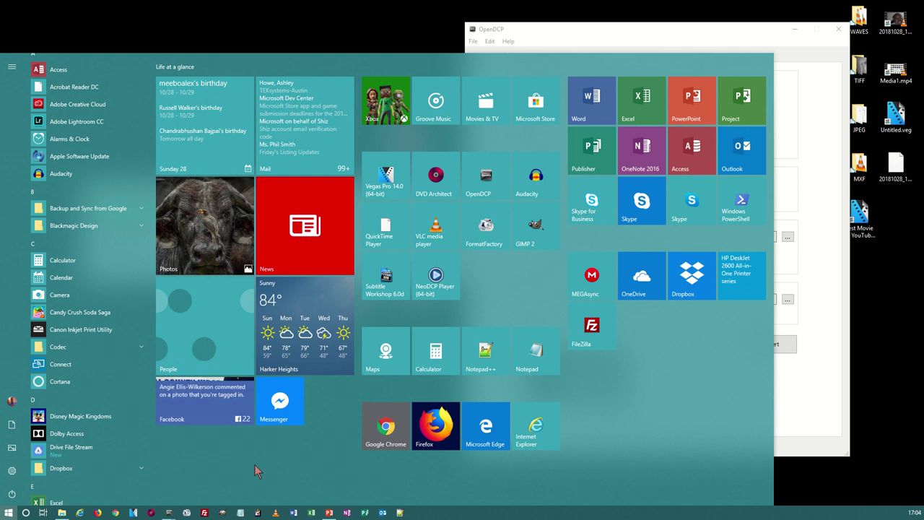
pyautogui.press('Escape')
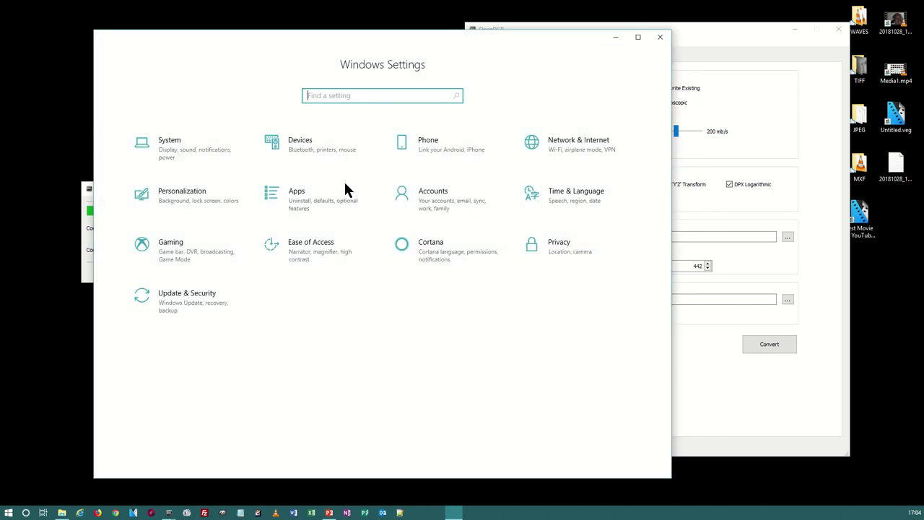
pyautogui.click(190, 144)
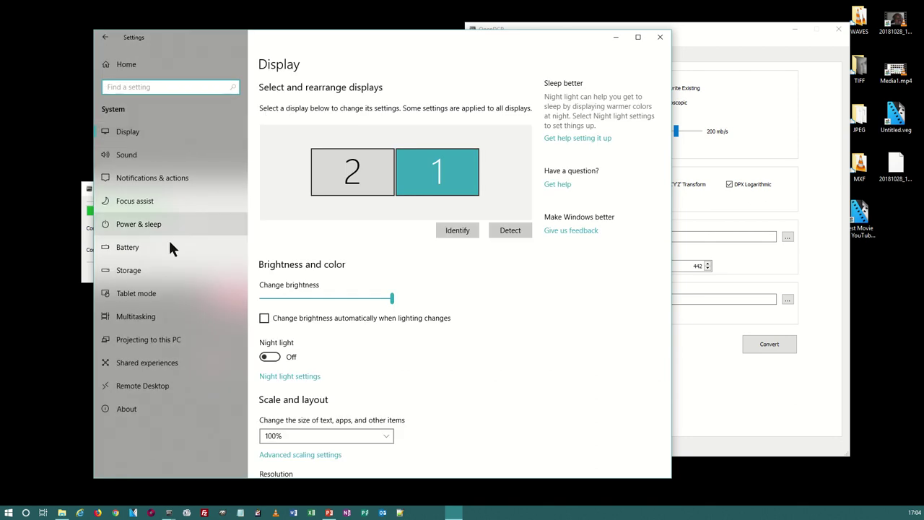
pyautogui.click(166, 415)
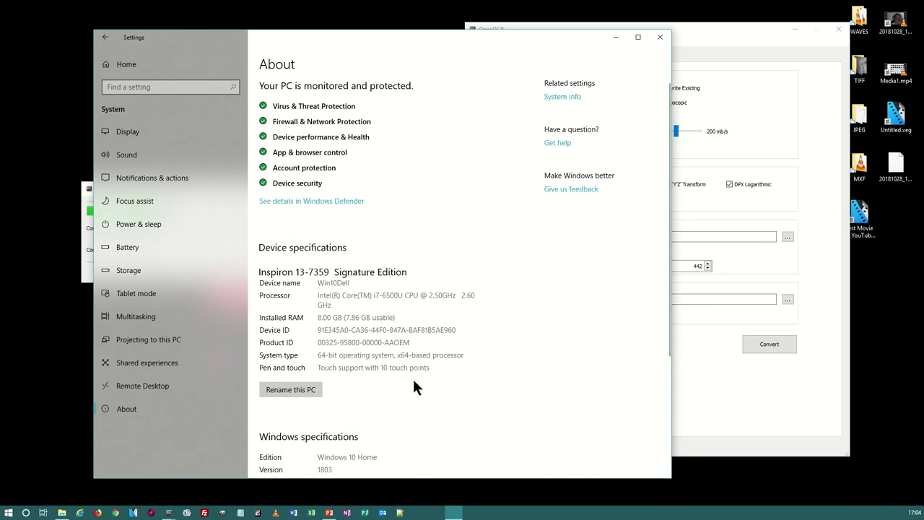
pyautogui.click(661, 37)
pyautogui.moveTo(430, 6)
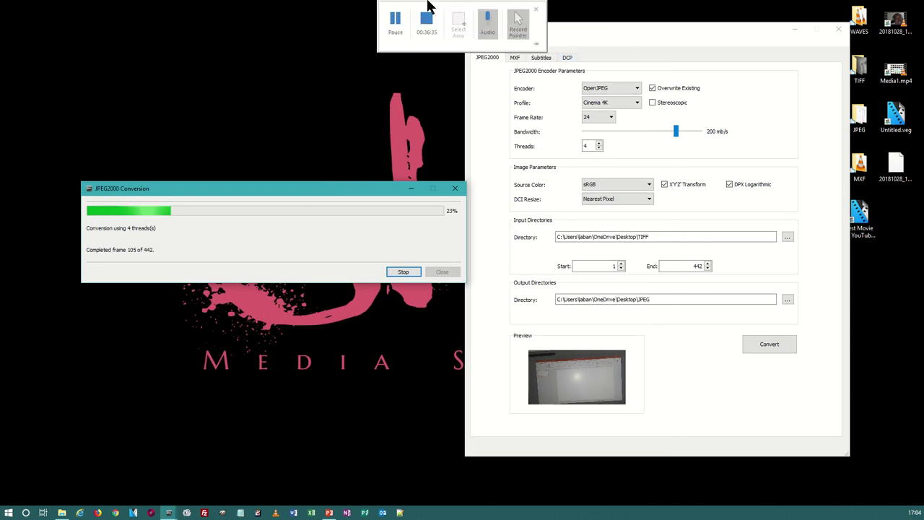
pyautogui.click(394, 28)
# Step: Close the finished 442-frame conversion dialog and open the Desktop JPEG folder
pyautogui.click(395, 27)
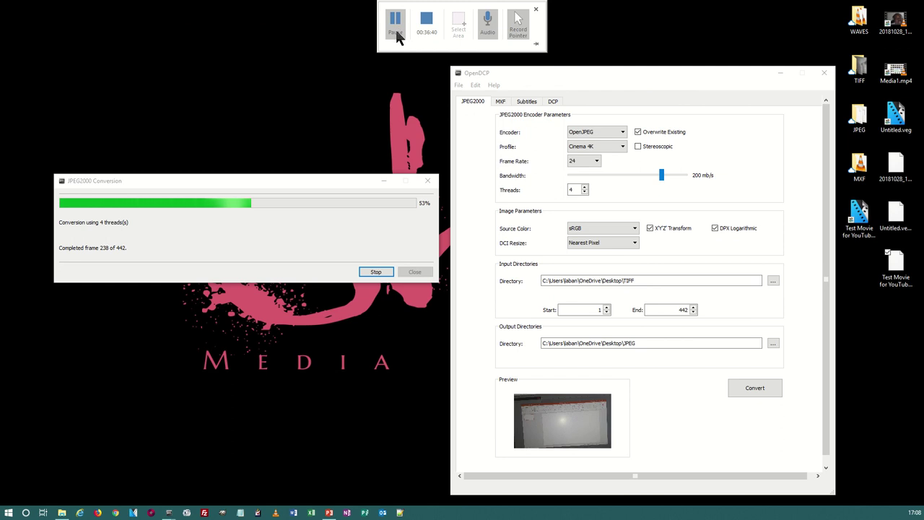
pyautogui.click(396, 28)
pyautogui.click(395, 28)
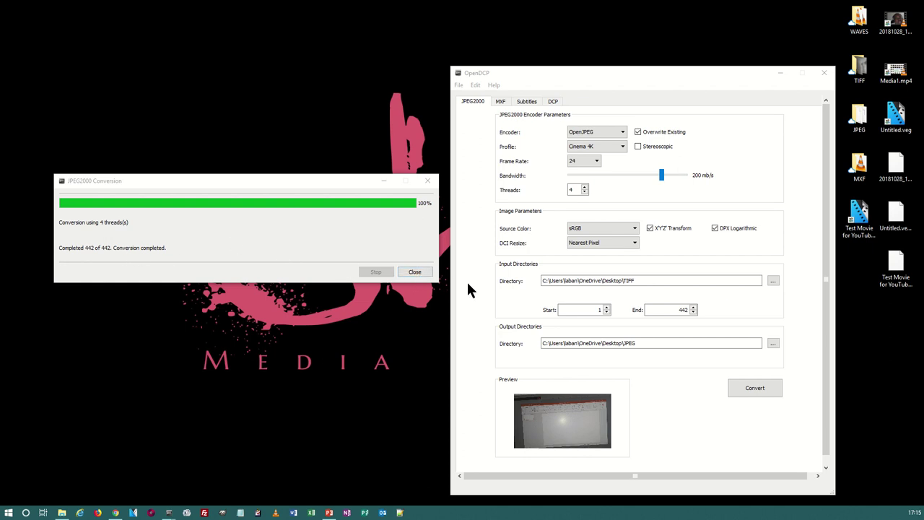
pyautogui.click(414, 273)
pyautogui.click(859, 114)
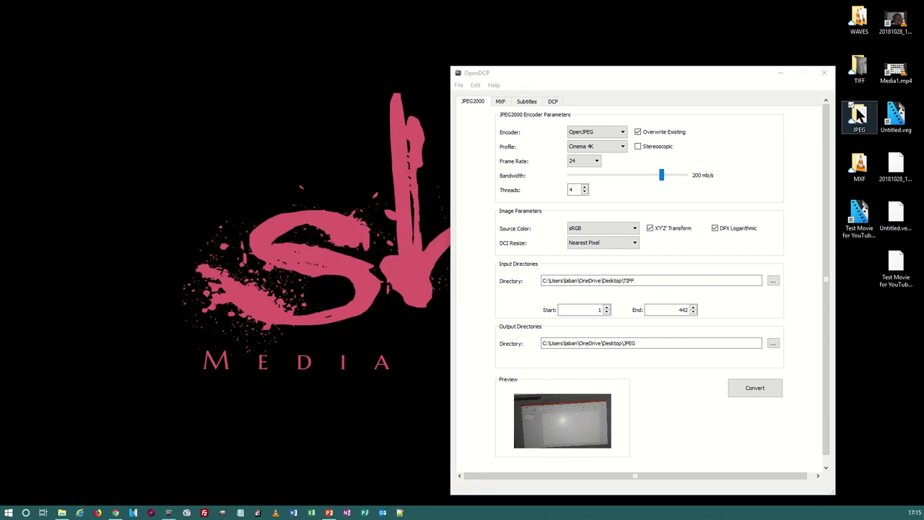
pyautogui.doubleClick(858, 115)
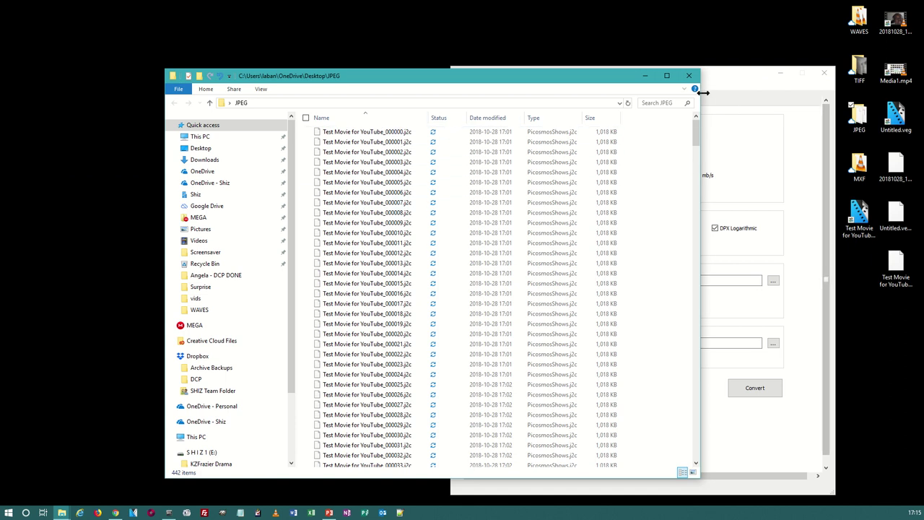
# Step: Open the TIFF folder's Properties (1.30 GB, 443 files) from the Desktop
pyautogui.click(210, 102)
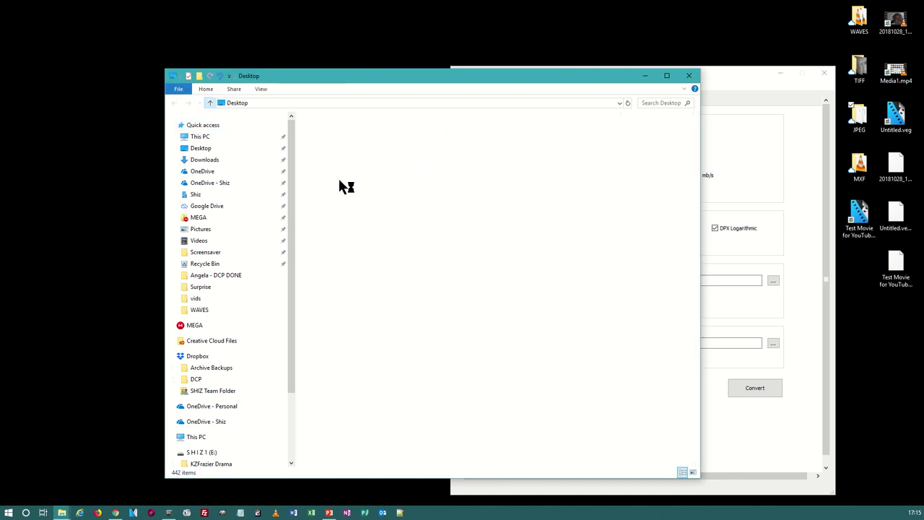
pyautogui.rightClick(860, 81)
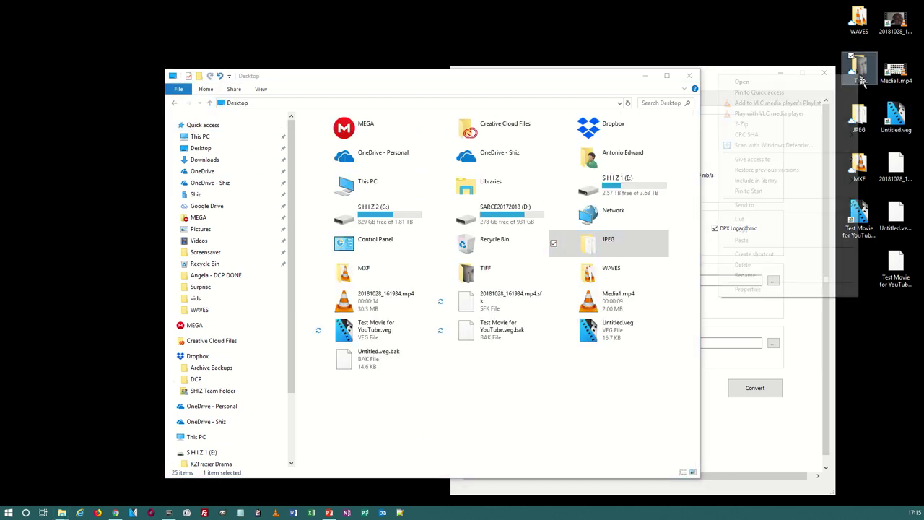
pyautogui.click(764, 291)
pyautogui.moveTo(799, 83); pyautogui.dragTo(404, 48)
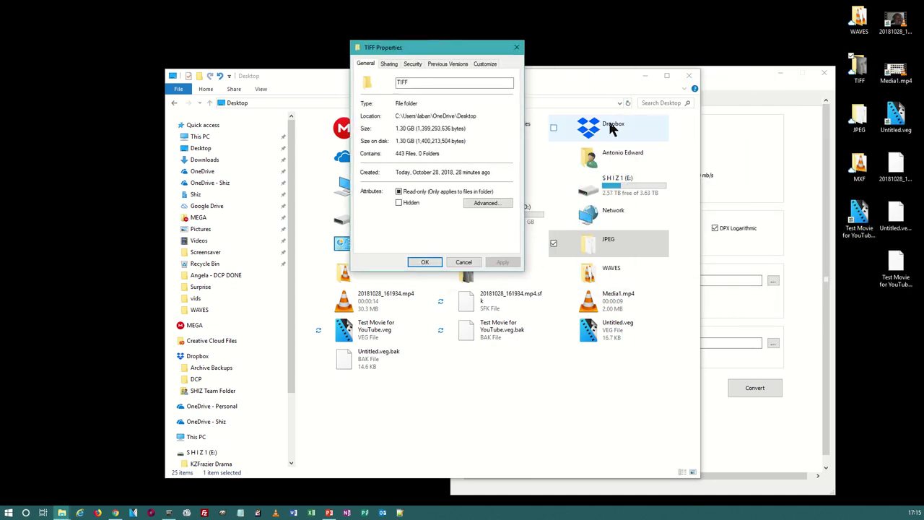
# Step: Compare the JPEG folder's Properties (439 MB, 442 files), then close both dialogs and Explorer
pyautogui.rightClick(859, 120)
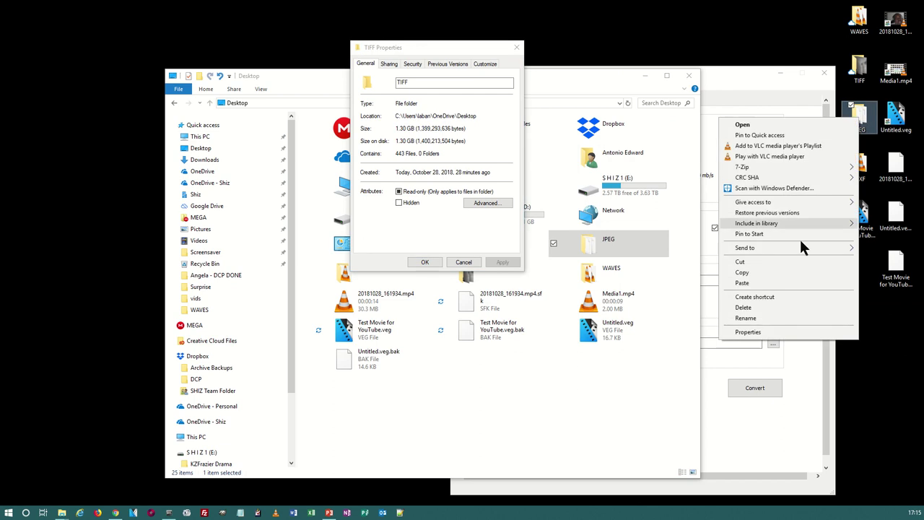
pyautogui.click(765, 331)
pyautogui.moveTo(799, 128); pyautogui.dragTo(586, 58)
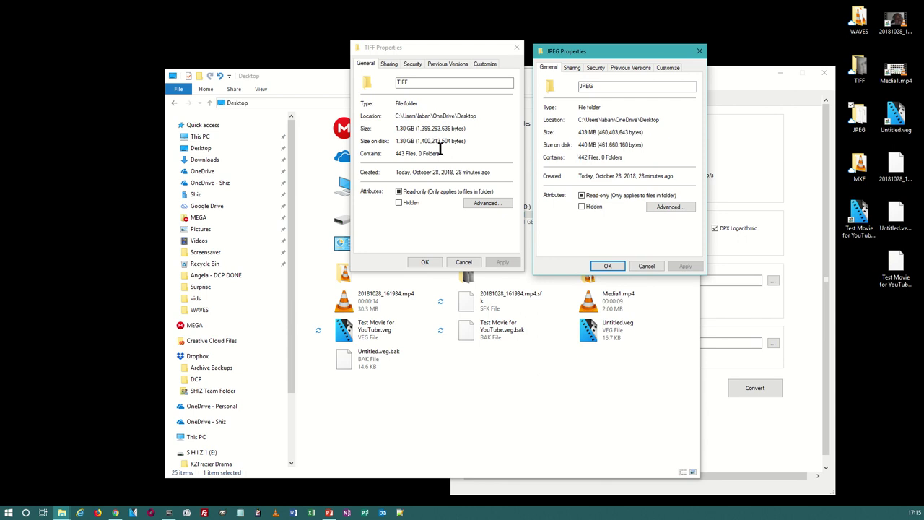
pyautogui.click(516, 48)
pyautogui.click(699, 50)
pyautogui.click(690, 76)
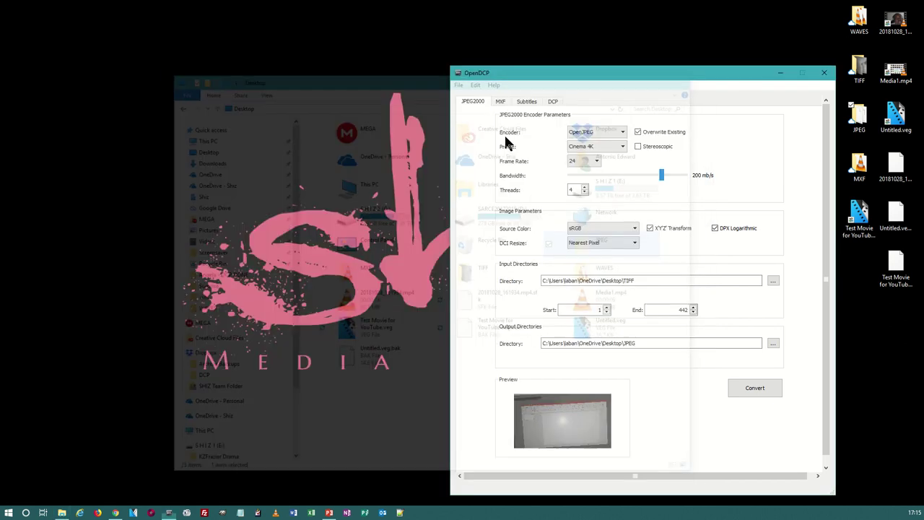
# Step: Scroll through the JPEG 2000 Wikipedia article and back up, then minimize Chrome
pyautogui.click(115, 511)
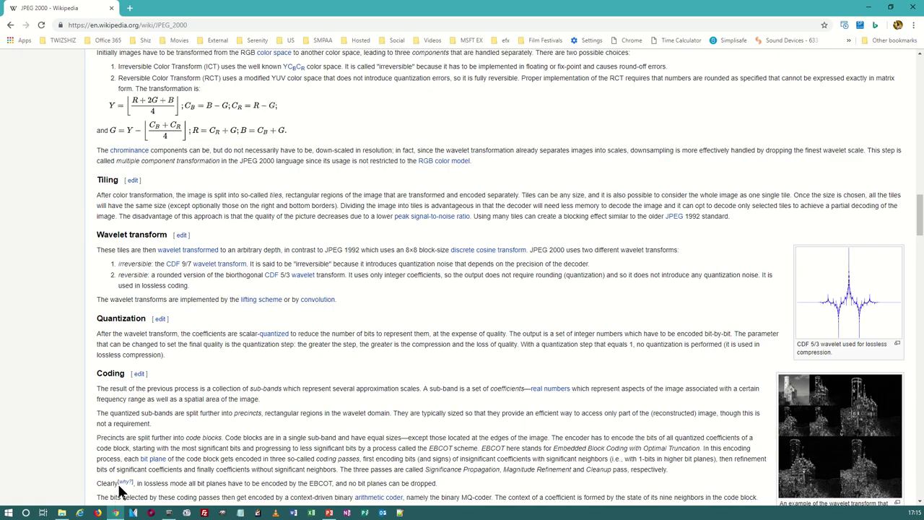
pyautogui.scroll(20, 287, 227)
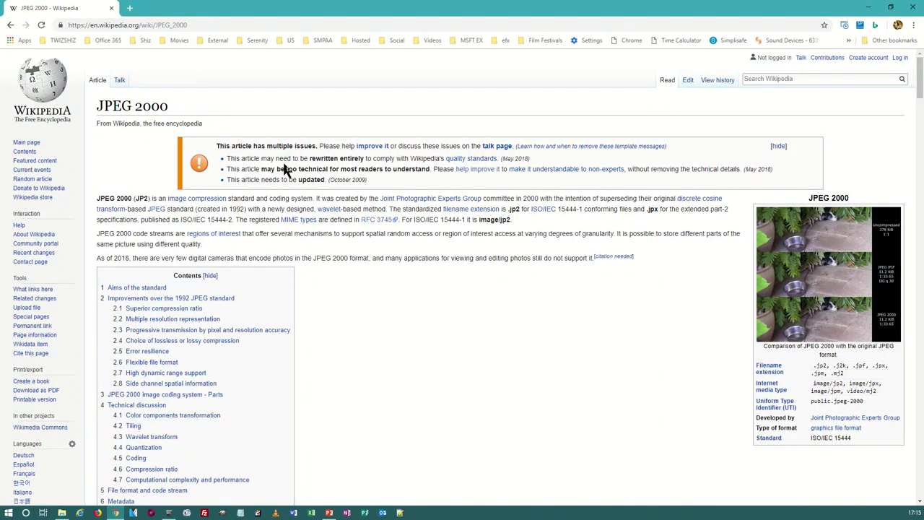
pyautogui.scroll(-2, 173, 210)
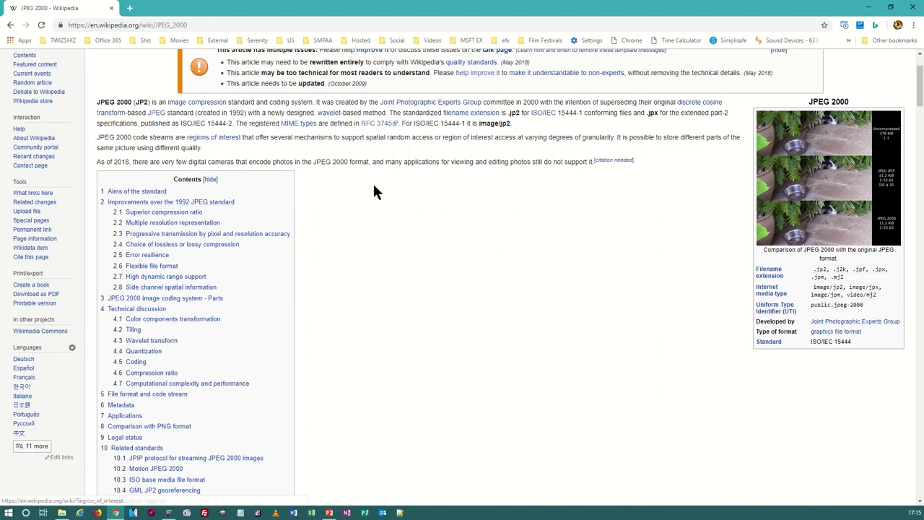
pyautogui.scroll(-4, 378, 192)
pyautogui.scroll(-3, 375, 193)
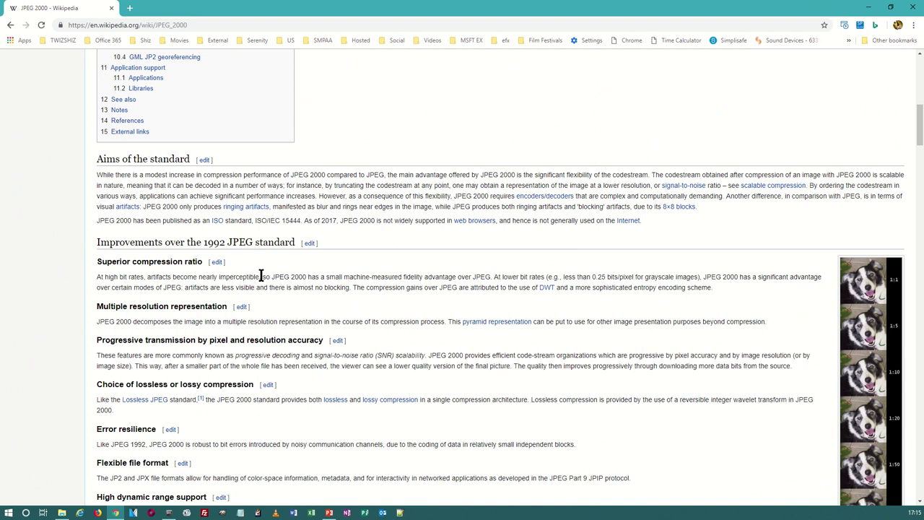
pyautogui.scroll(8, 423, 271)
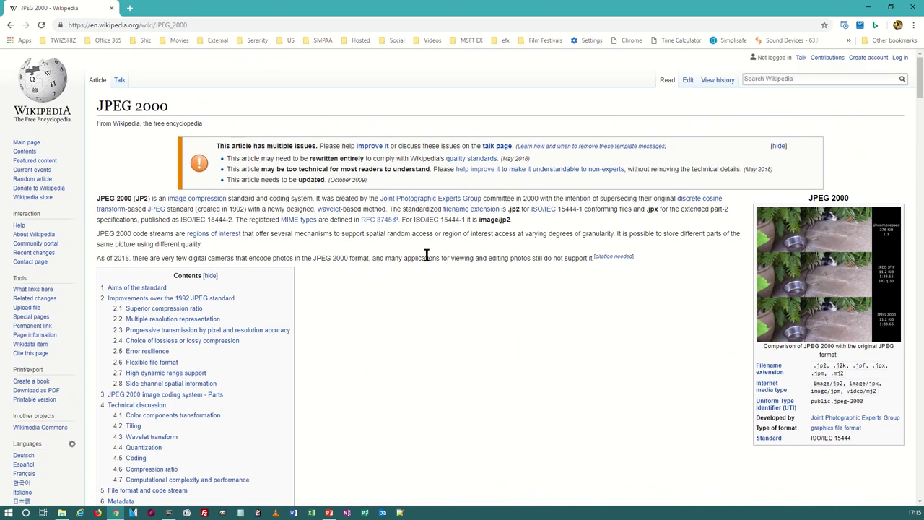
pyautogui.moveTo(391, 202)
pyautogui.scroll(-5, 552, 240)
pyautogui.scroll(-4, 553, 239)
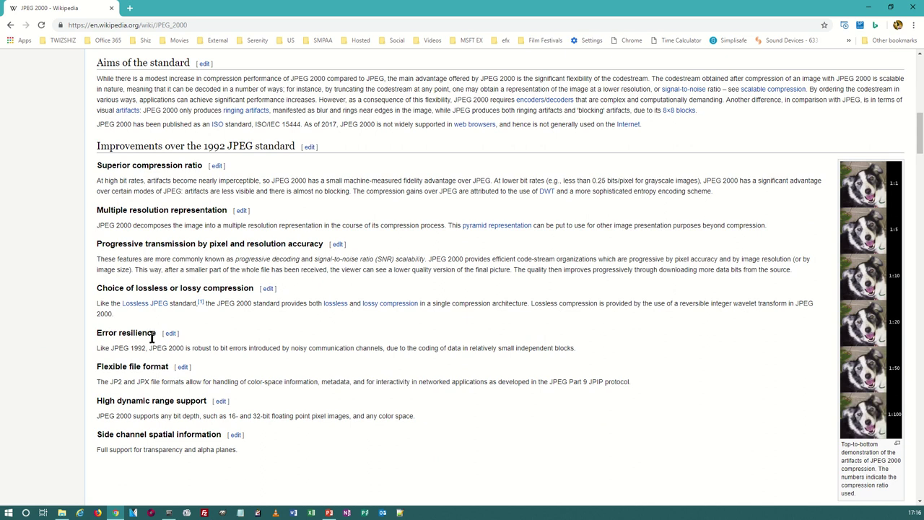
pyautogui.scroll(-2, 173, 345)
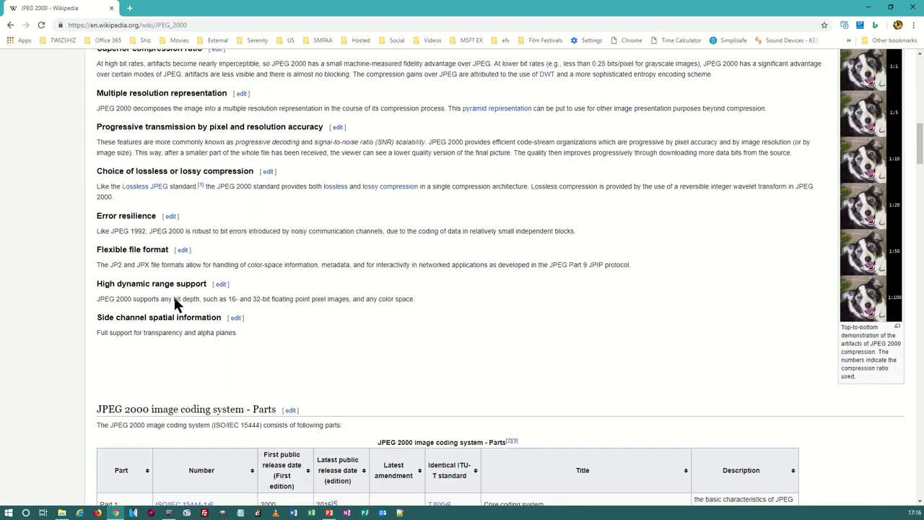
pyautogui.scroll(-10, 174, 298)
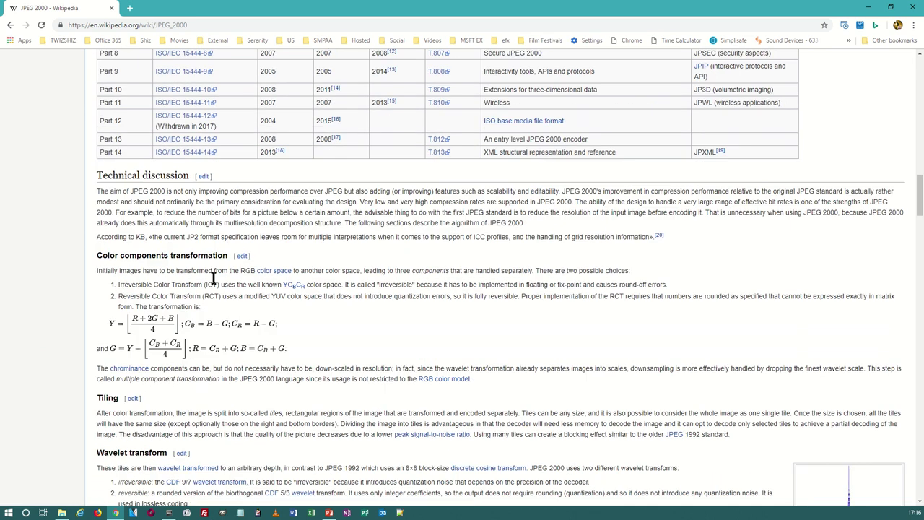
pyautogui.scroll(-5, 217, 275)
pyautogui.scroll(-15, 224, 273)
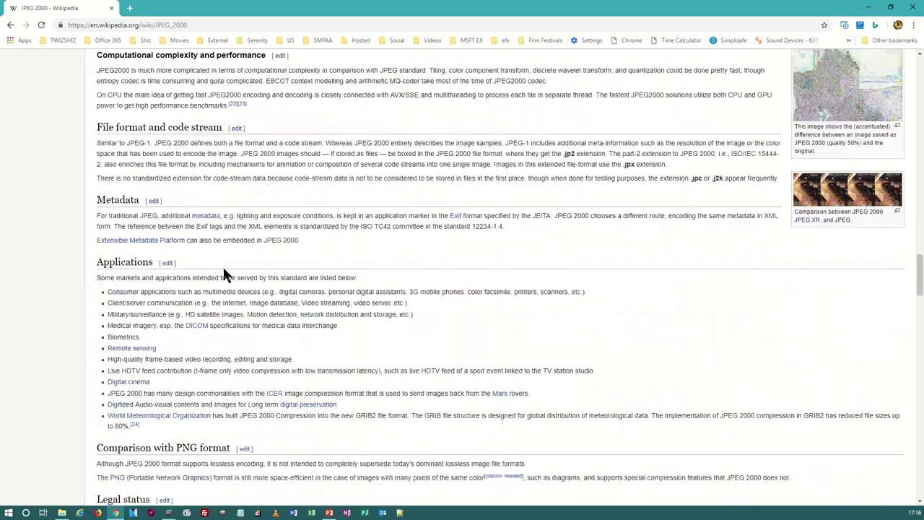
pyautogui.scroll(20, 194, 189)
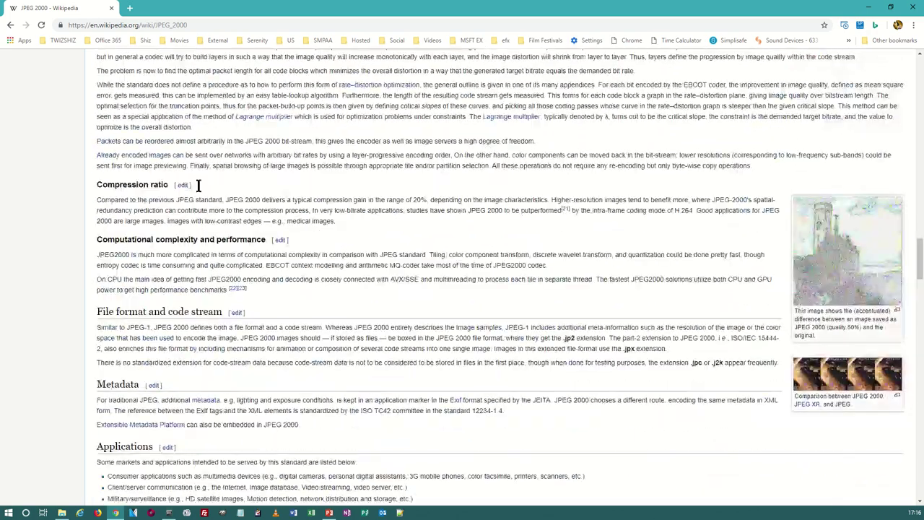
pyautogui.scroll(3, 191, 181)
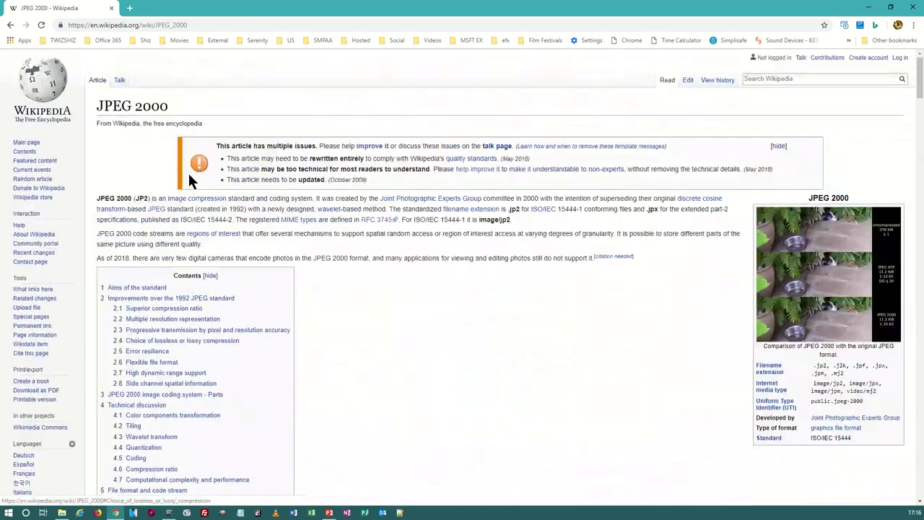
pyautogui.click(170, 25)
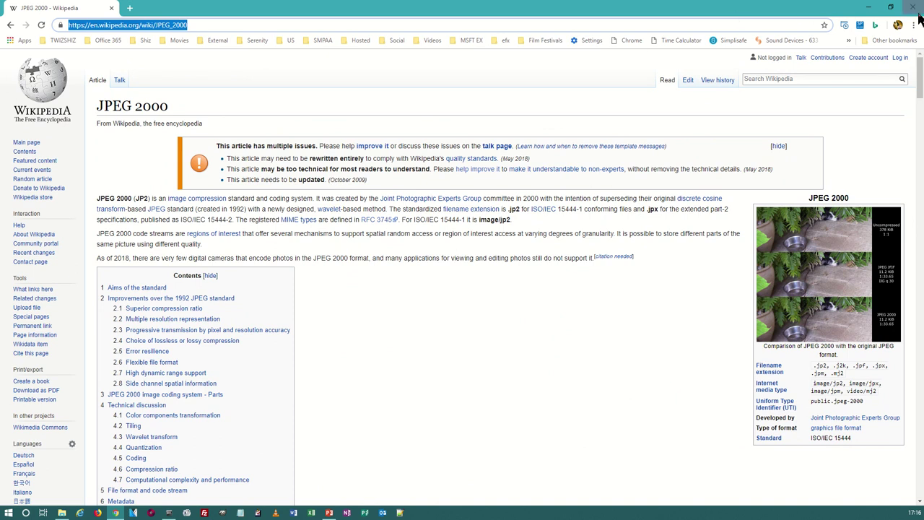
pyautogui.click(868, 8)
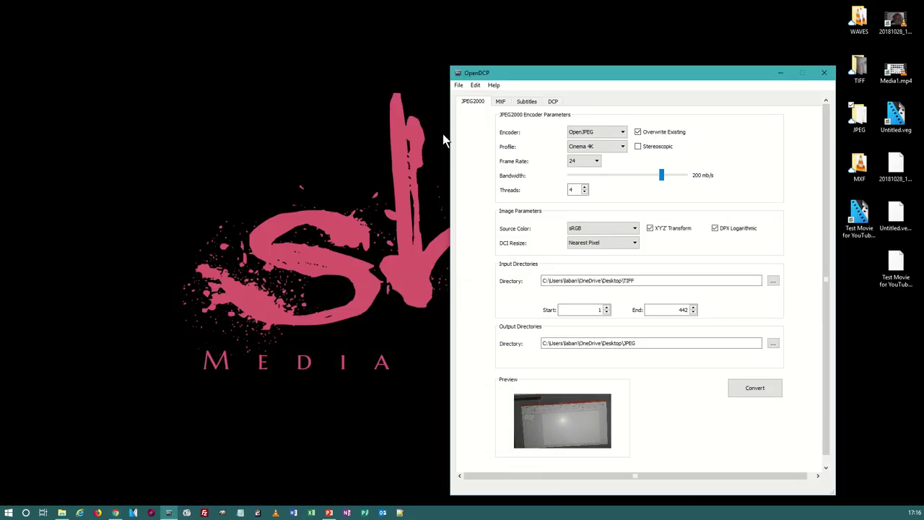
# Step: Set the MXF type to JPEG2000 with the SMPTE label
pyautogui.click(502, 102)
pyautogui.click(561, 132)
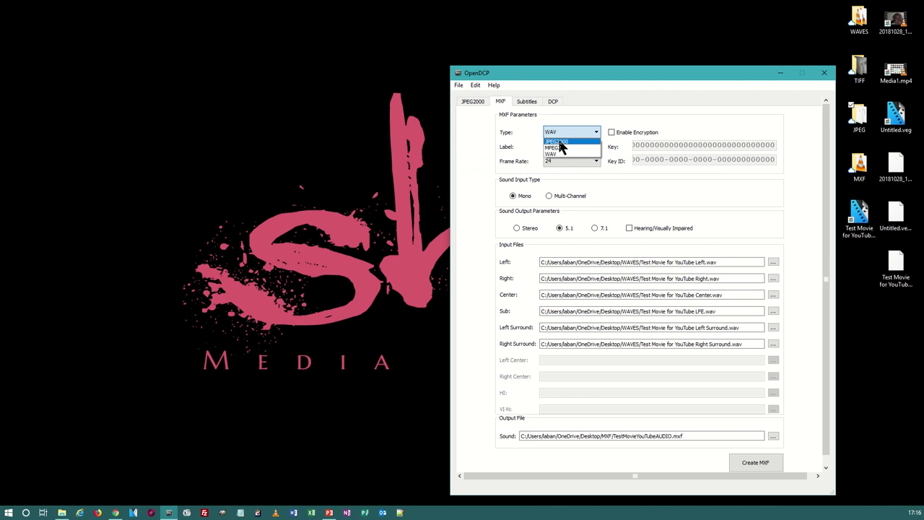
pyautogui.click(560, 141)
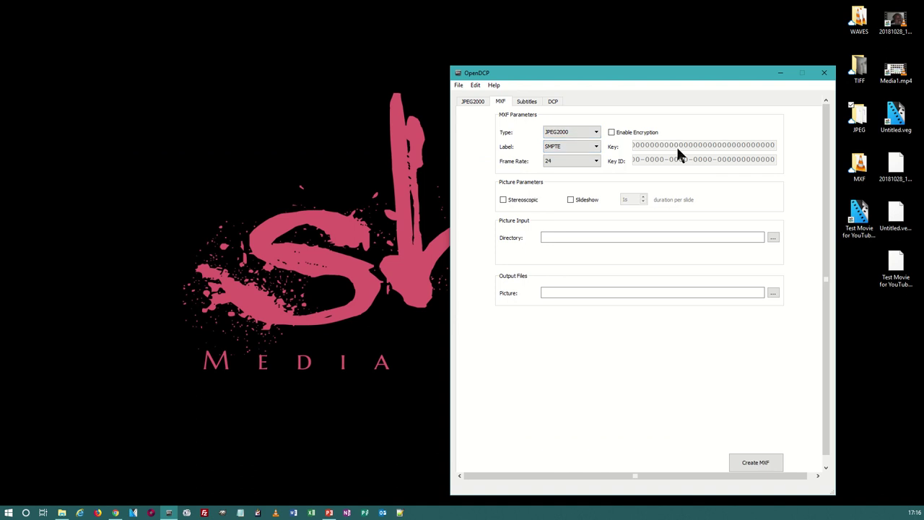
pyautogui.doubleClick(861, 117)
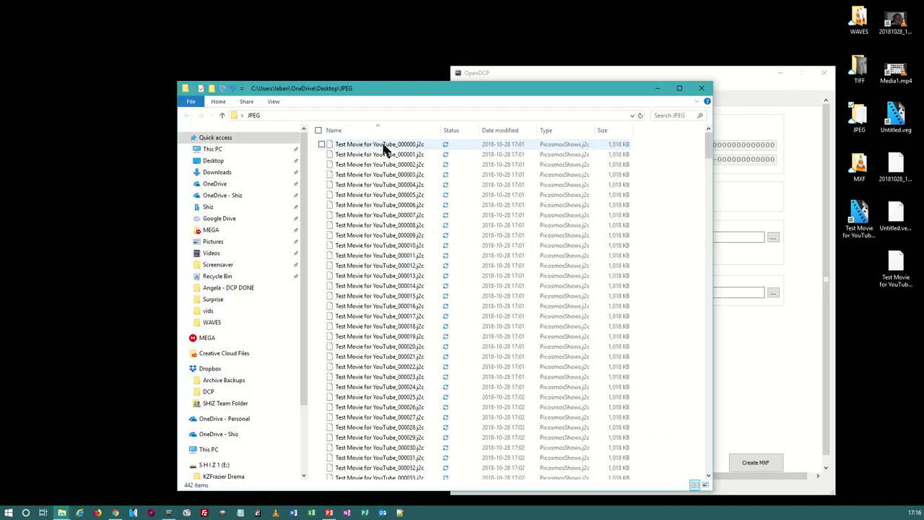
pyautogui.click(703, 88)
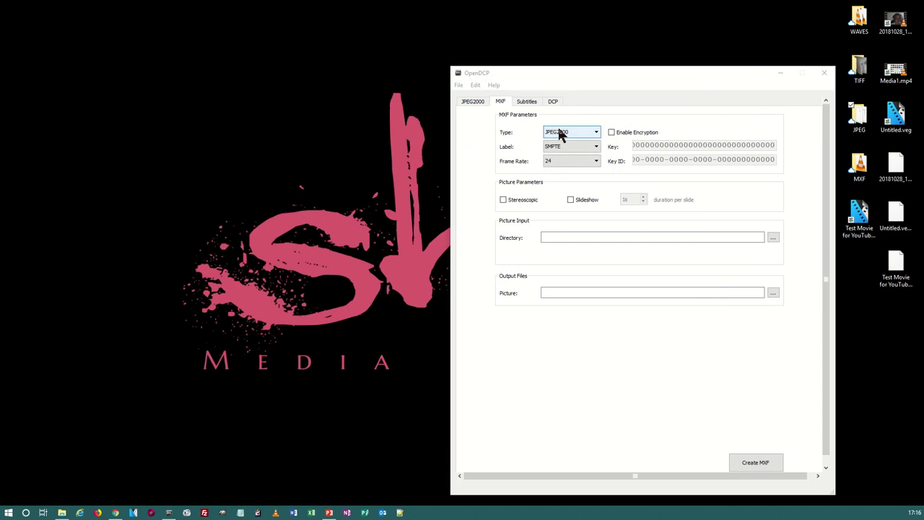
pyautogui.click(560, 131)
pyautogui.click(561, 141)
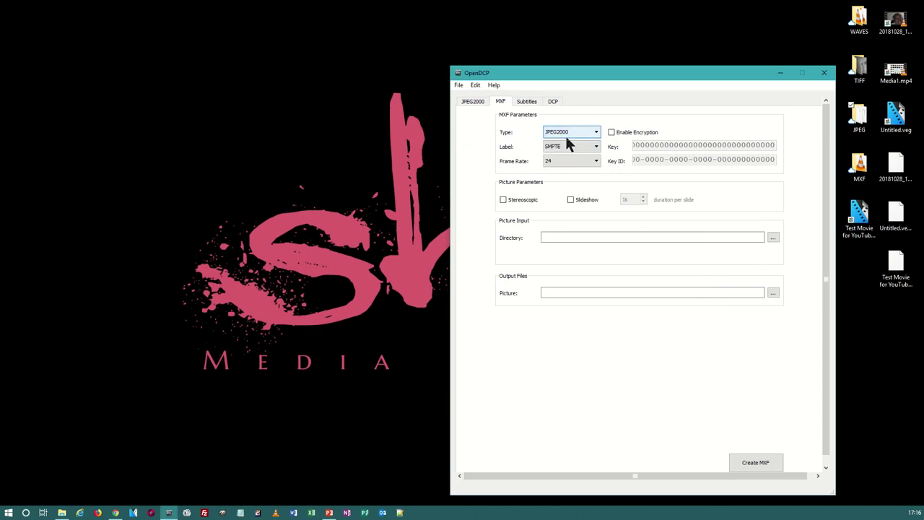
pyautogui.click(561, 148)
pyautogui.click(561, 154)
# Step: Choose the Desktop JPEG folder as the picture input directory
pyautogui.click(773, 238)
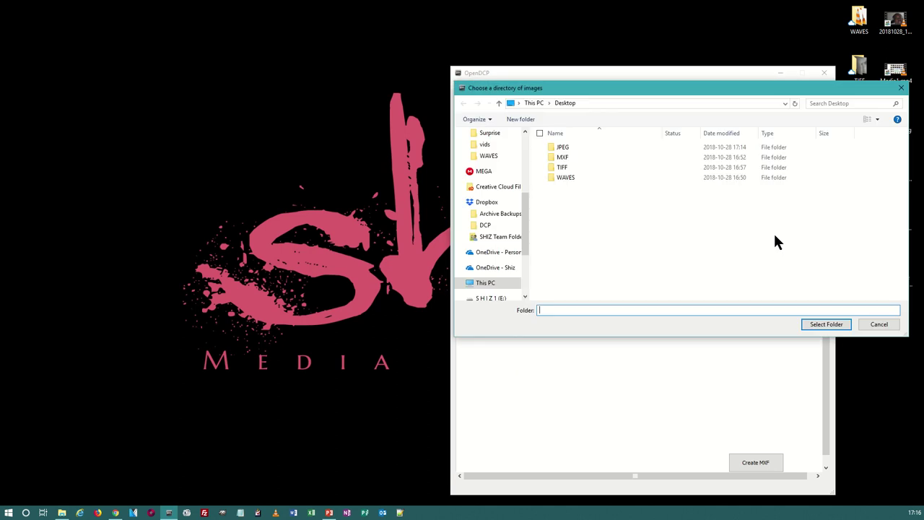
pyautogui.doubleClick(574, 145)
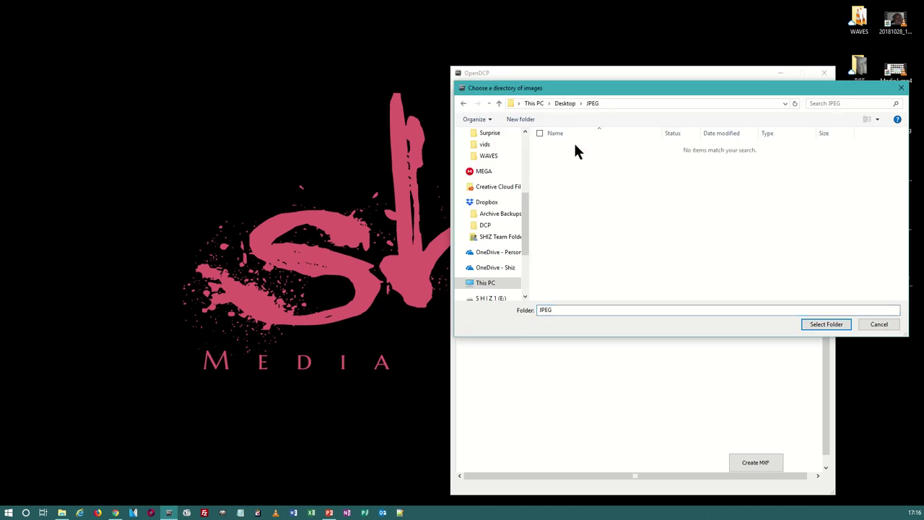
pyautogui.click(824, 324)
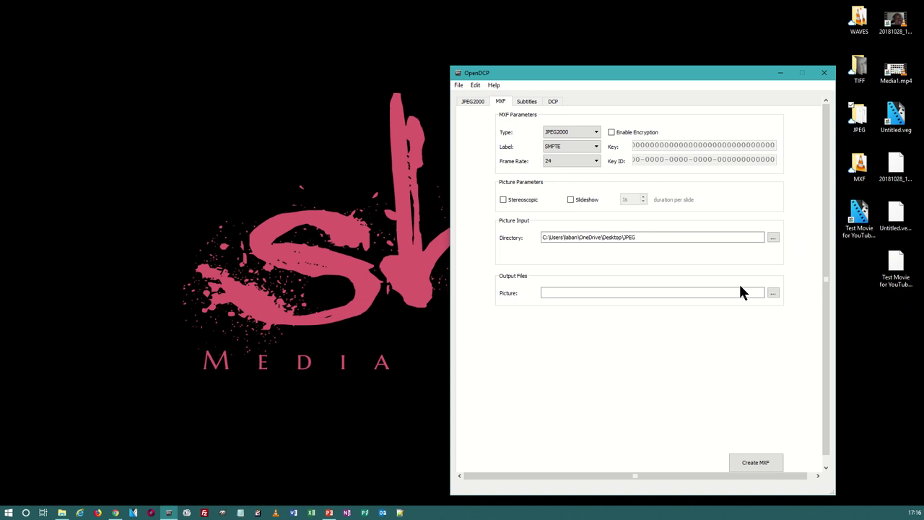
# Step: Set the picture output file to TestMovieYouTubeVIDEO.mxf in Desktop\MXF
pyautogui.click(772, 292)
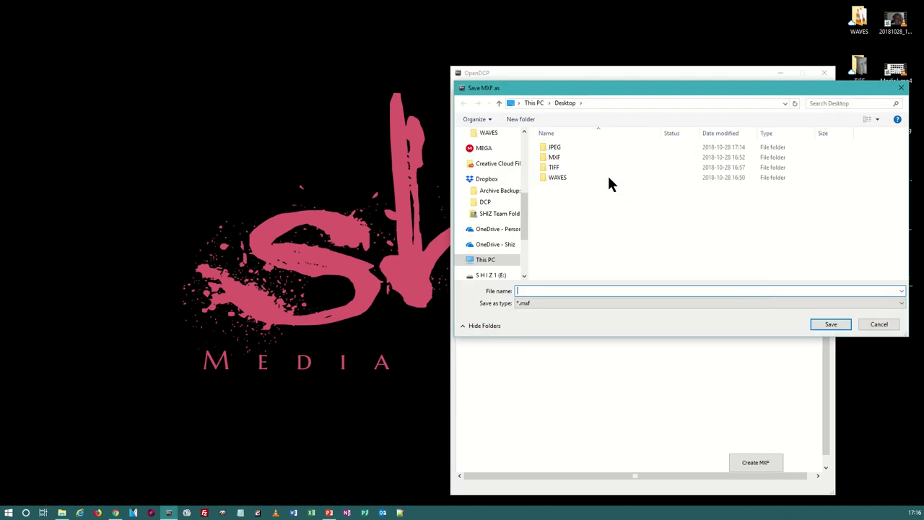
pyautogui.doubleClick(555, 157)
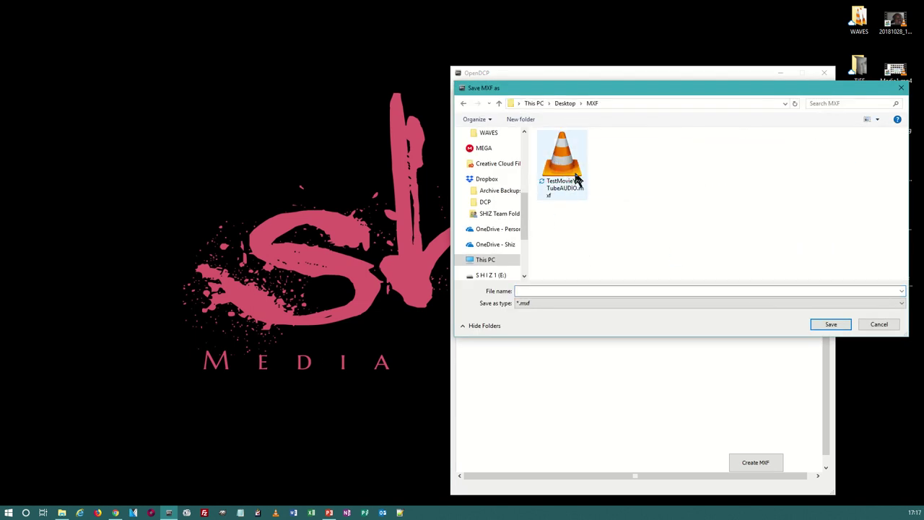
pyautogui.click(565, 184)
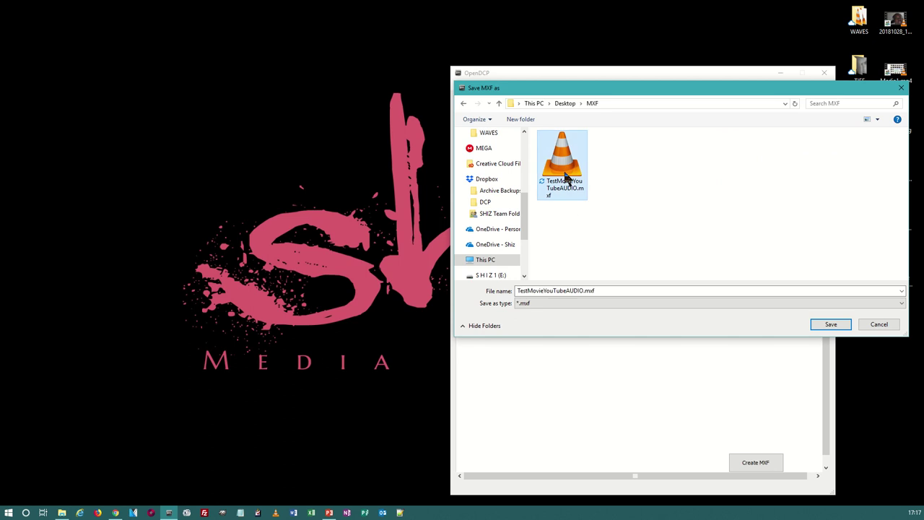
pyautogui.doubleClick(568, 291)
pyautogui.click(584, 290)
pyautogui.moveTo(583, 291); pyautogui.dragTo(565, 290)
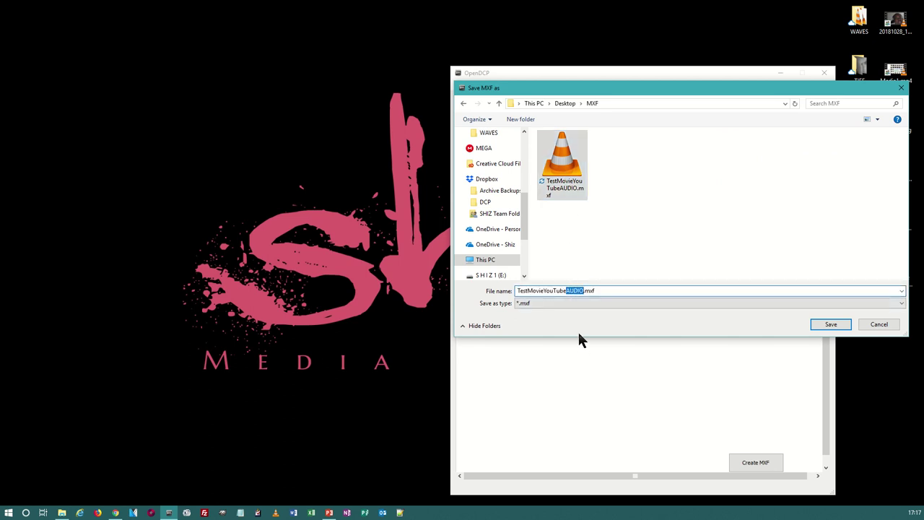
pyautogui.write('VIDEO')
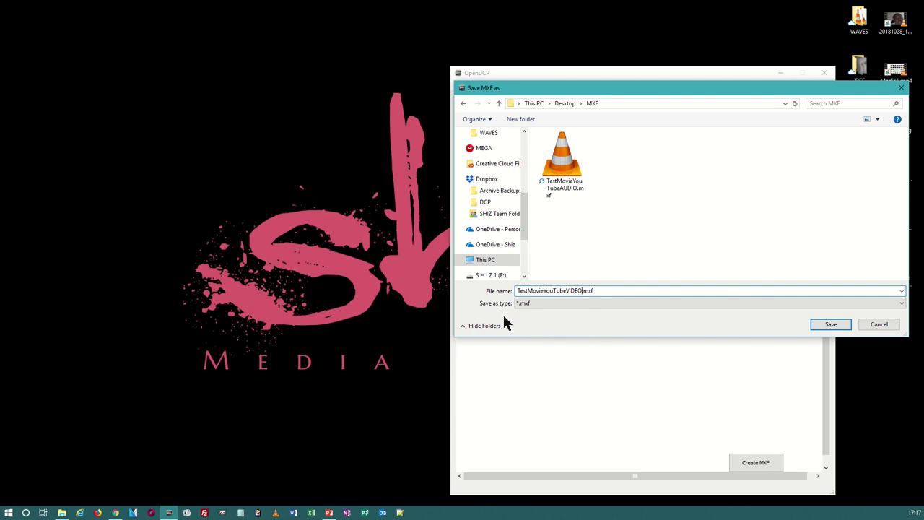
pyautogui.press('Return')
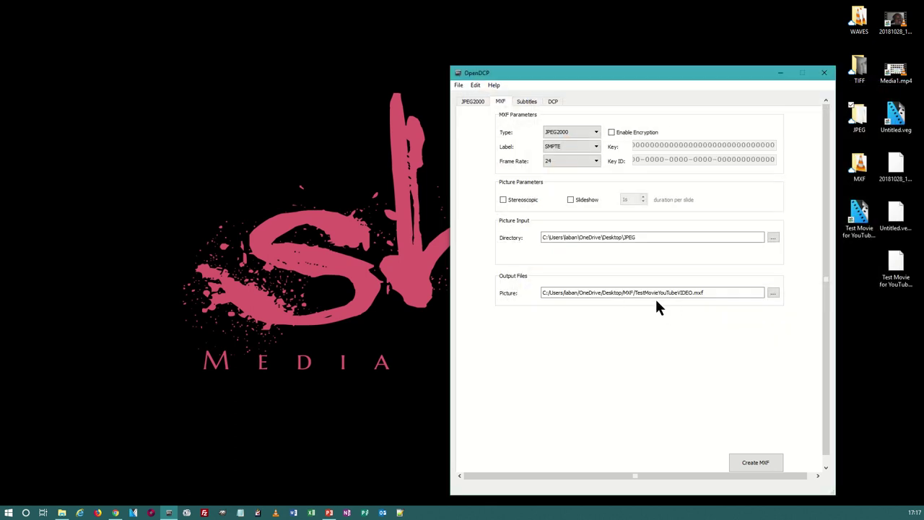
# Step: Create the picture MXF from all 442 frames and close the finished dialog
pyautogui.click(751, 463)
pyautogui.moveTo(442, 197); pyautogui.dragTo(225, 171)
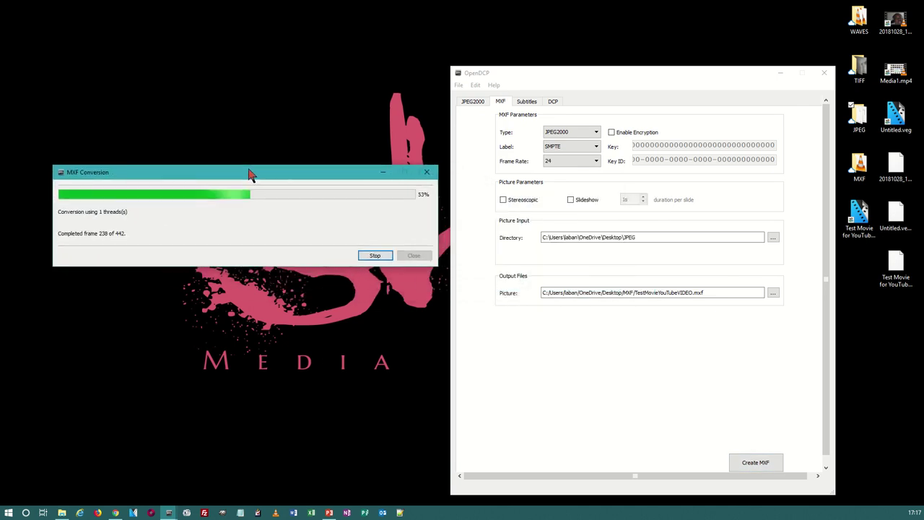
pyautogui.moveTo(457, 7)
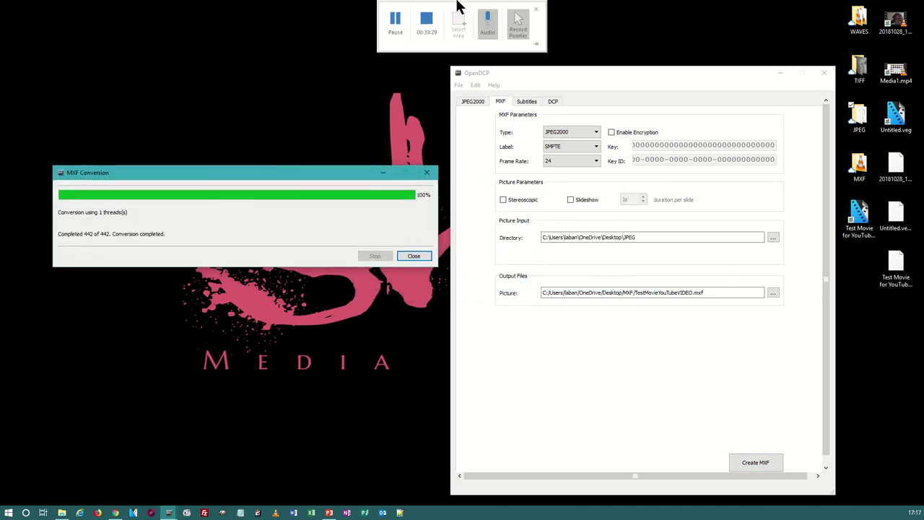
pyautogui.click(415, 255)
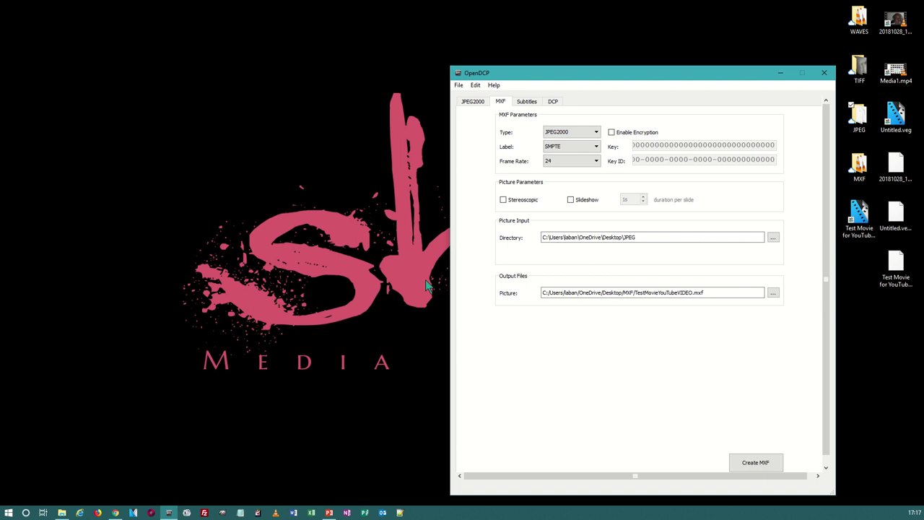
pyautogui.click(553, 103)
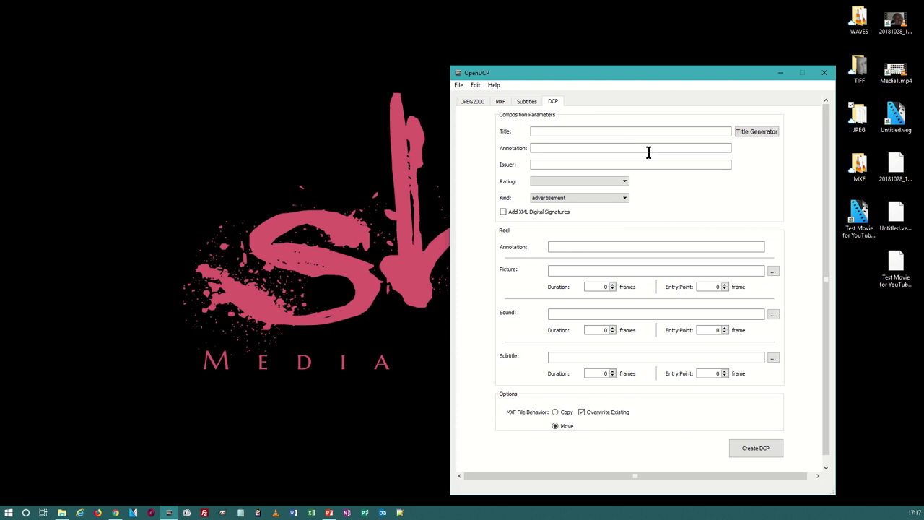
# Step: Enter TestYouTube as the film title in the Title Generator, correcting the typo
pyautogui.click(768, 134)
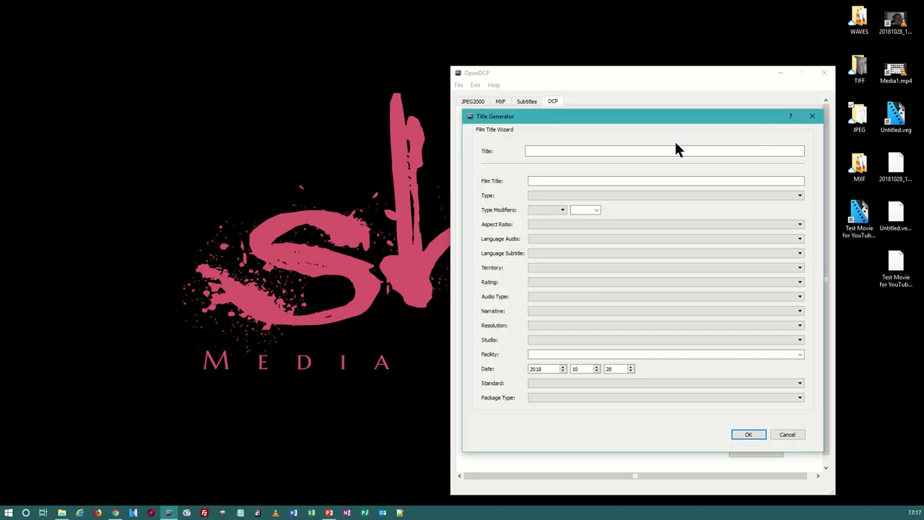
pyautogui.click(540, 181)
pyautogui.write('Te')
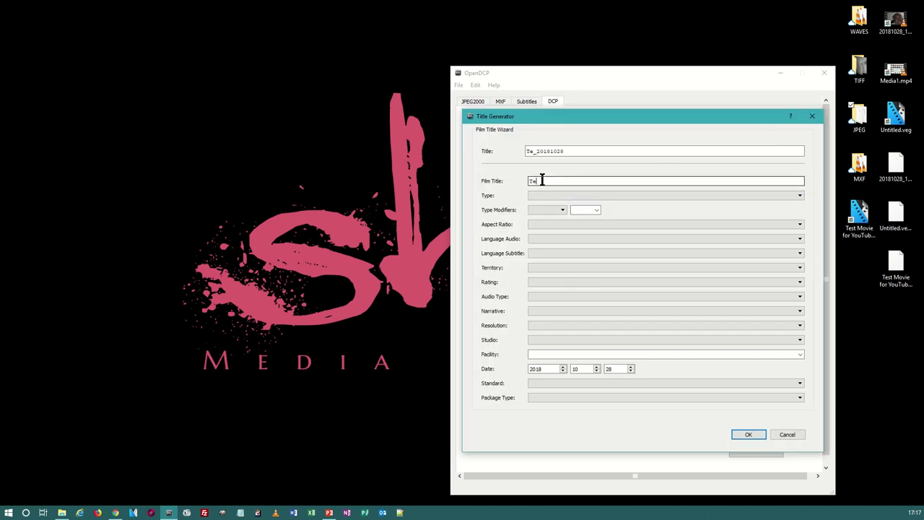
pyautogui.write('stYouTUbesdk')
pyautogui.press('BackSpace')
pyautogui.press('BackSpace')
pyautogui.press('BackSpace')
pyautogui.press('BackSpace')
pyautogui.press('BackSpace')
pyautogui.press('BackSpace')
pyautogui.write('ube')
pyautogui.doubleClick(542, 180)
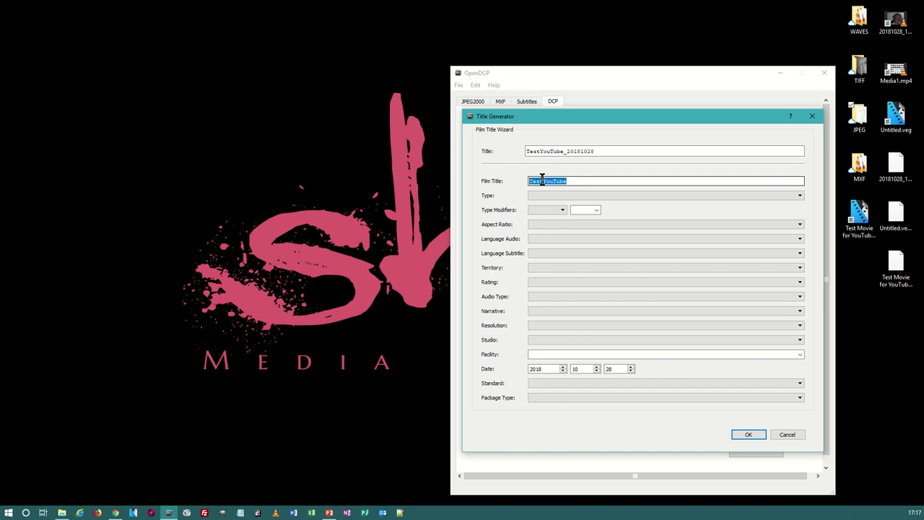
# Step: Try the titles TheAnyss, Avatar, DontDrinkInThe and DITHWOJAJ, then restore TestYouTube
pyautogui.write('TheAn')
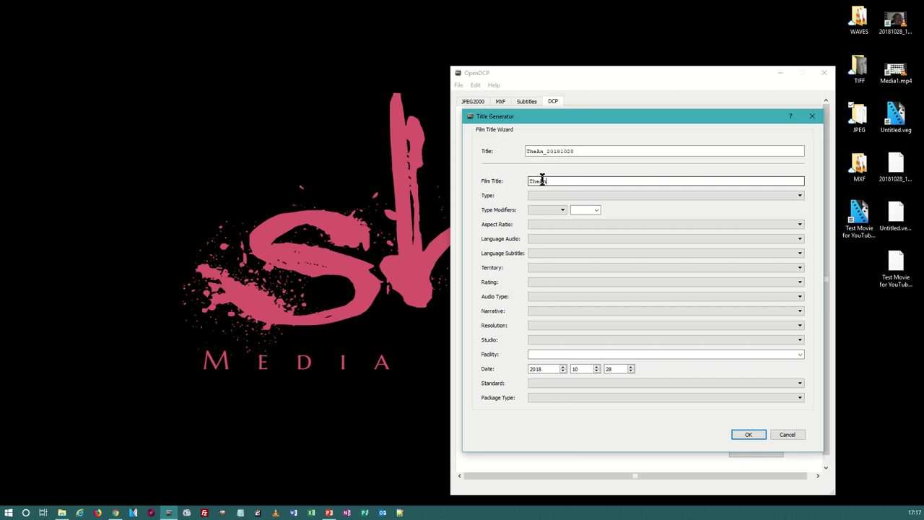
pyautogui.write('yss')
pyautogui.hotkey('ctrl', 'a')
pyautogui.write('Avatar')
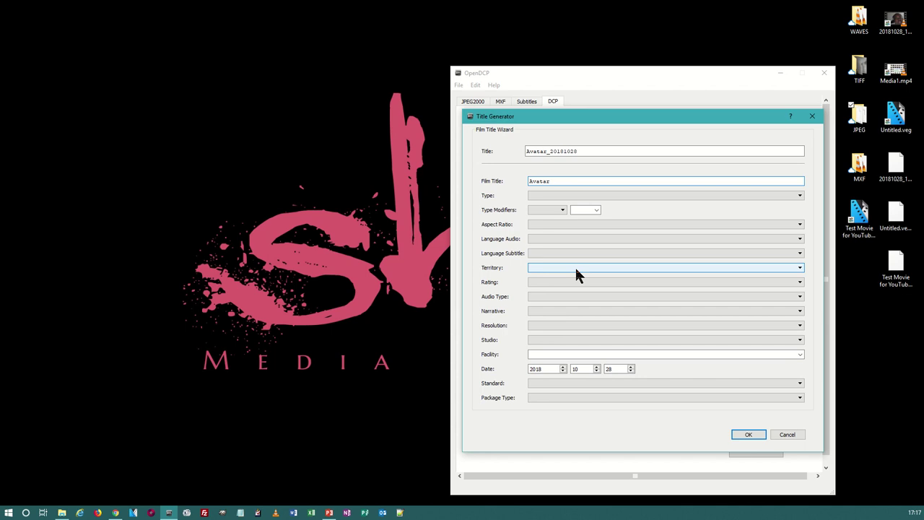
pyautogui.hotkey('ctrl', 'a')
pyautogui.write('DontDrinkInThe')
pyautogui.press('BackSpace')
pyautogui.press('BackSpace')
pyautogui.press('BackSpace')
pyautogui.press('BackSpace')
pyautogui.press('BackSpace')
pyautogui.press('BackSpace')
pyautogui.press('BackSpace')
pyautogui.press('BackSpace')
pyautogui.press('BackSpace')
pyautogui.press('BackSpace')
pyautogui.press('BackSpace')
pyautogui.press('BackSpace')
pyautogui.press('BackSpace')
pyautogui.write('DITHWOJAJ')
pyautogui.hotkey('ctrl', 'a')
pyautogui.write('TestYouTube')
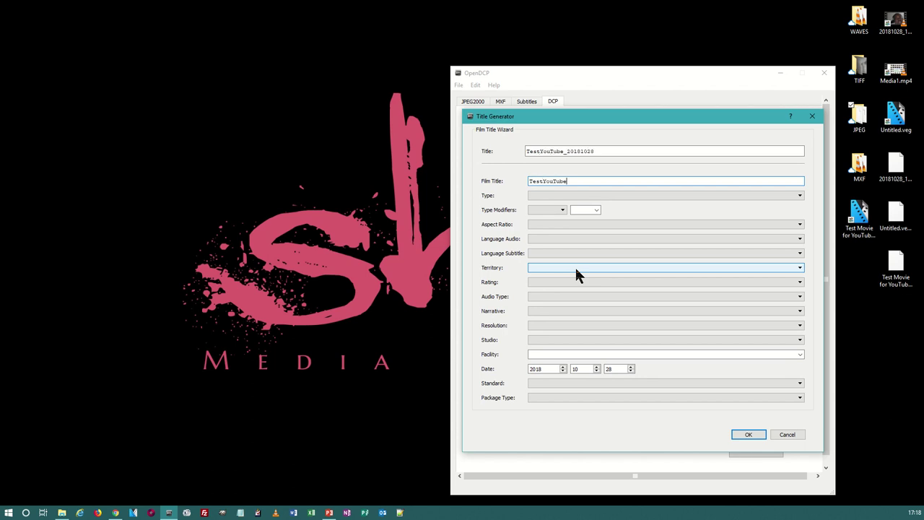
# Step: Set the title type to Short Subject with modifiers 2D and 24, aspect Scope
pyautogui.click(563, 195)
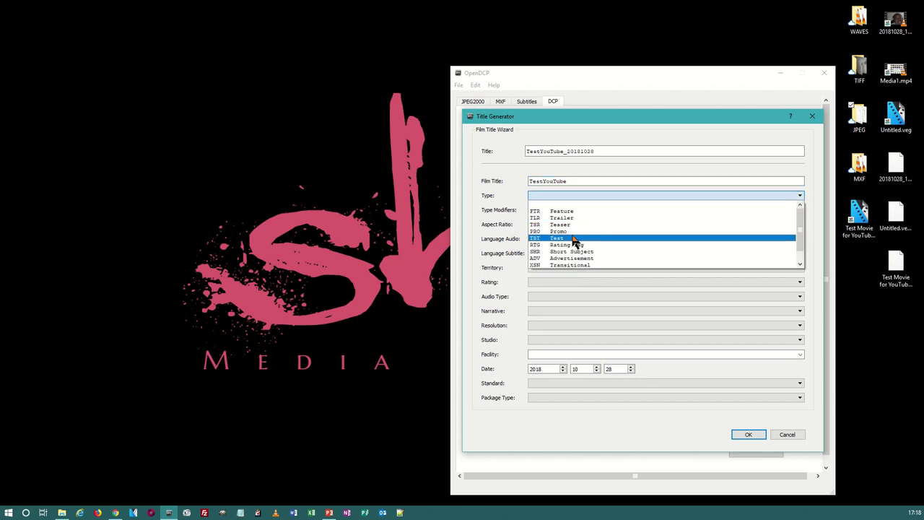
pyautogui.scroll(-1, 575, 241)
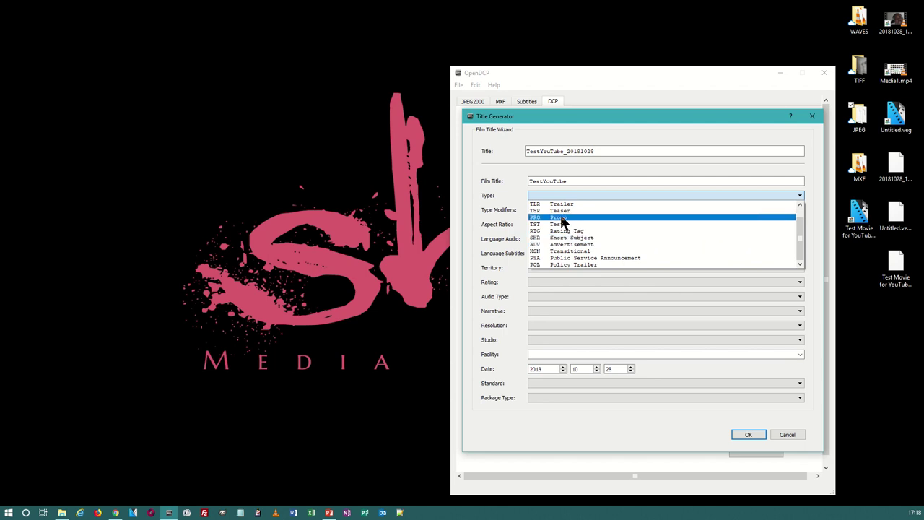
pyautogui.scroll(1, 565, 219)
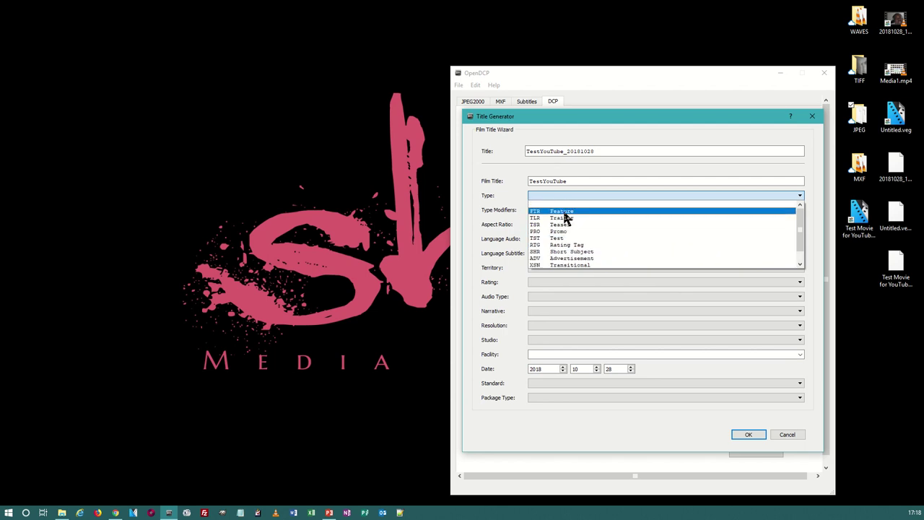
pyautogui.click(573, 251)
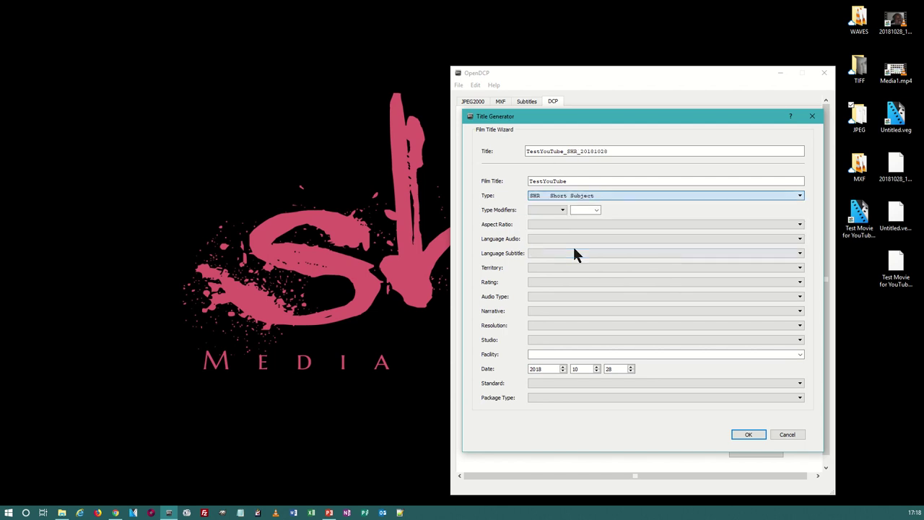
pyautogui.click(560, 210)
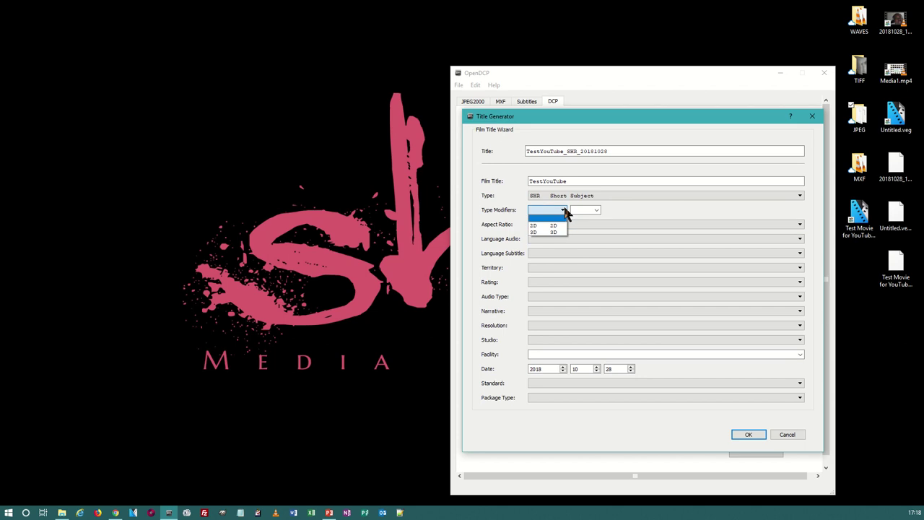
pyautogui.click(561, 226)
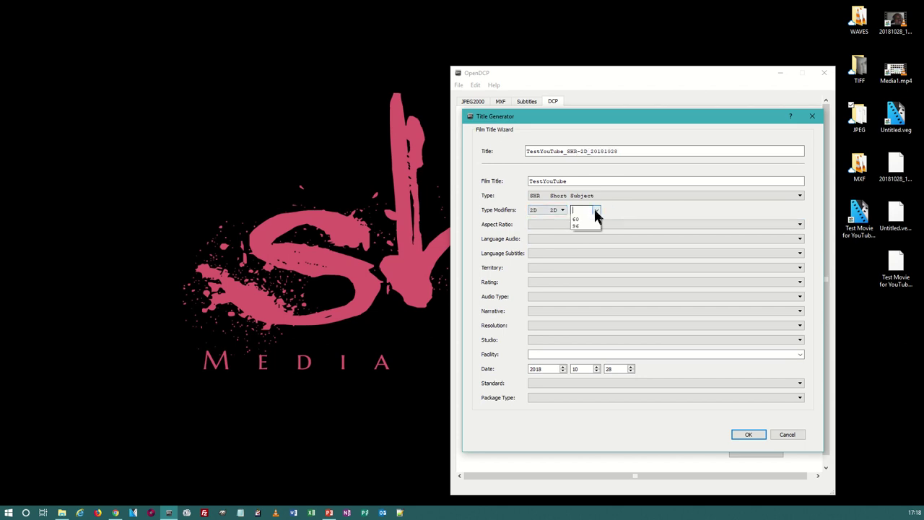
pyautogui.click(594, 208)
pyautogui.click(589, 226)
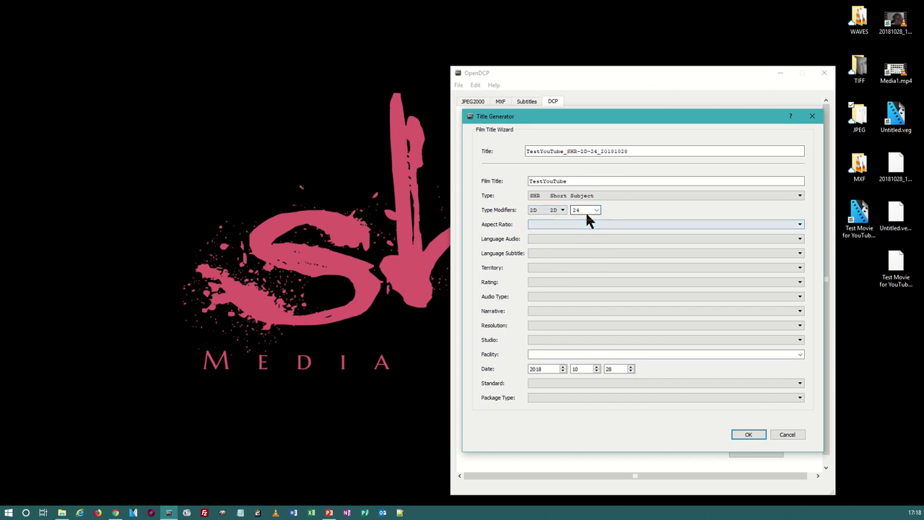
pyautogui.click(586, 228)
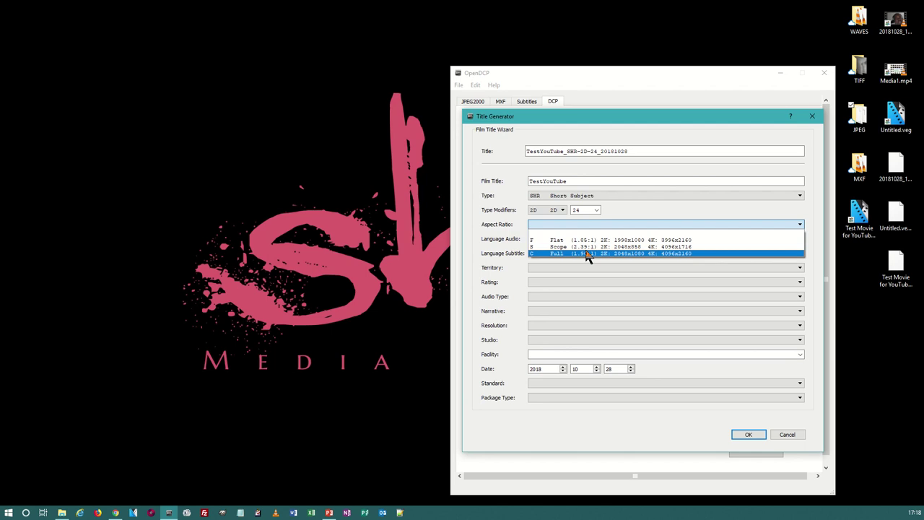
pyautogui.click(587, 249)
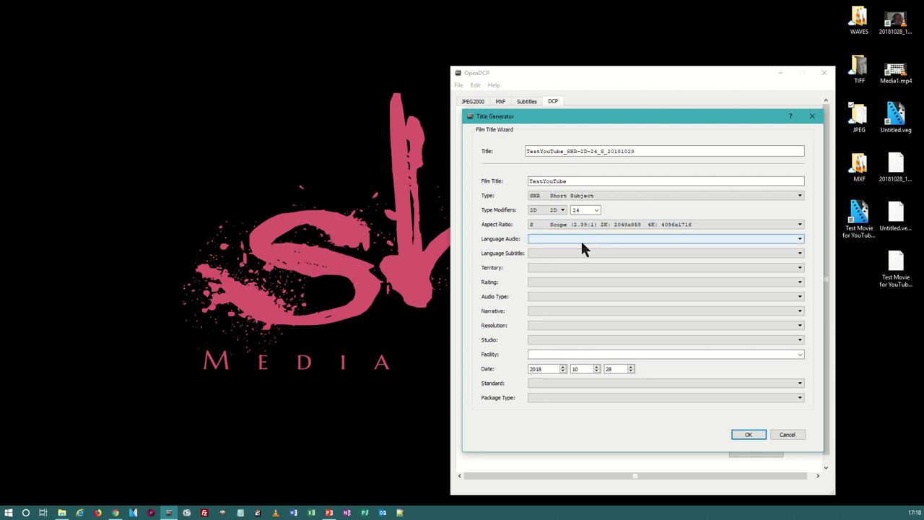
# Step: Set audio language to English, subtitles to none, and territory to United States
pyautogui.click(578, 237)
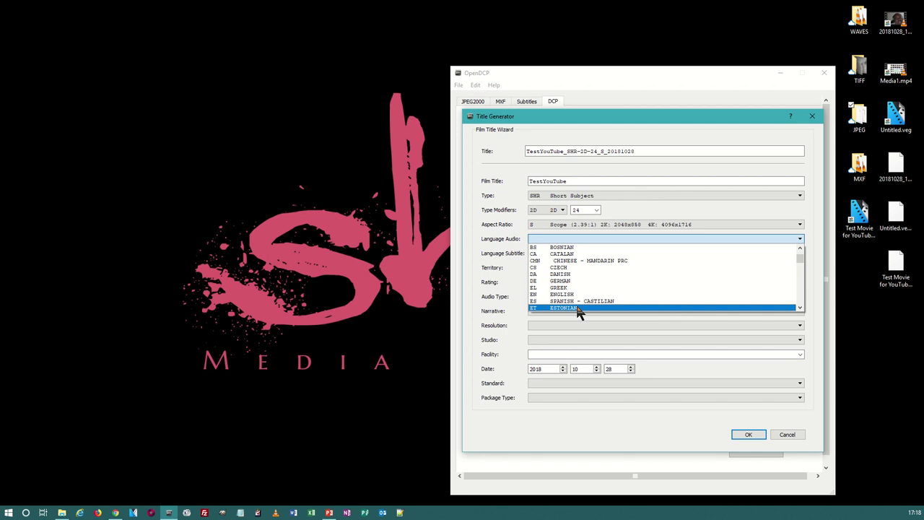
pyautogui.click(577, 295)
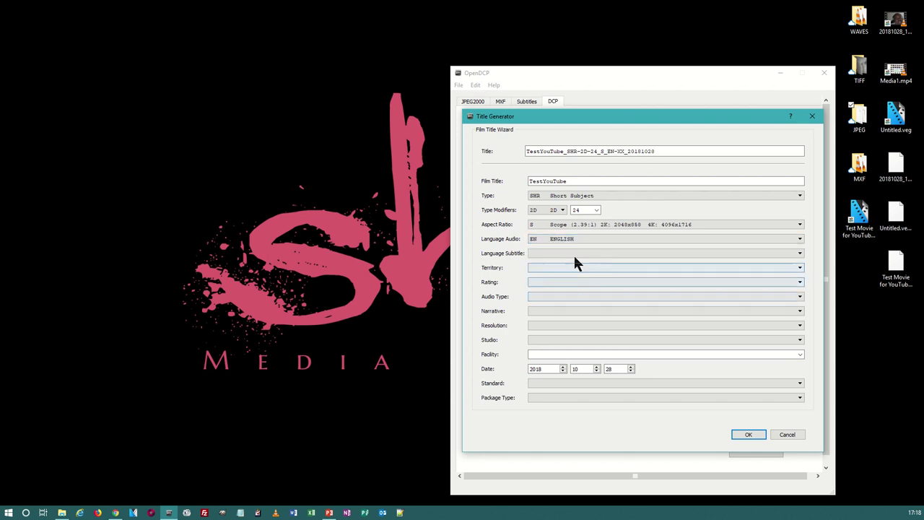
pyautogui.click(574, 254)
pyautogui.click(574, 269)
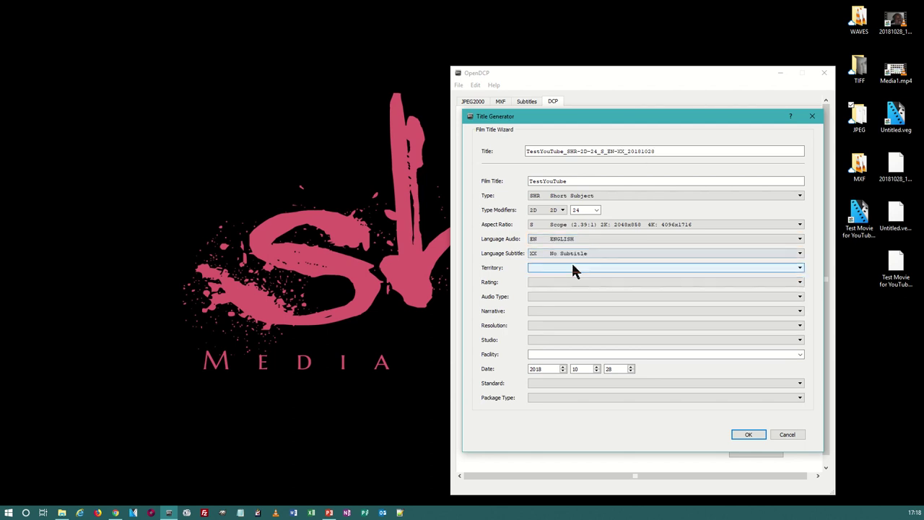
pyautogui.click(571, 267)
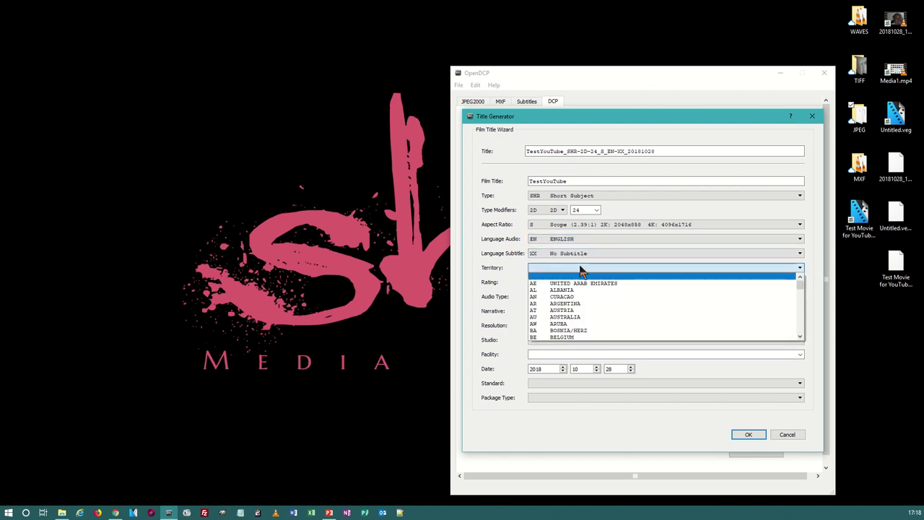
pyautogui.write('us')
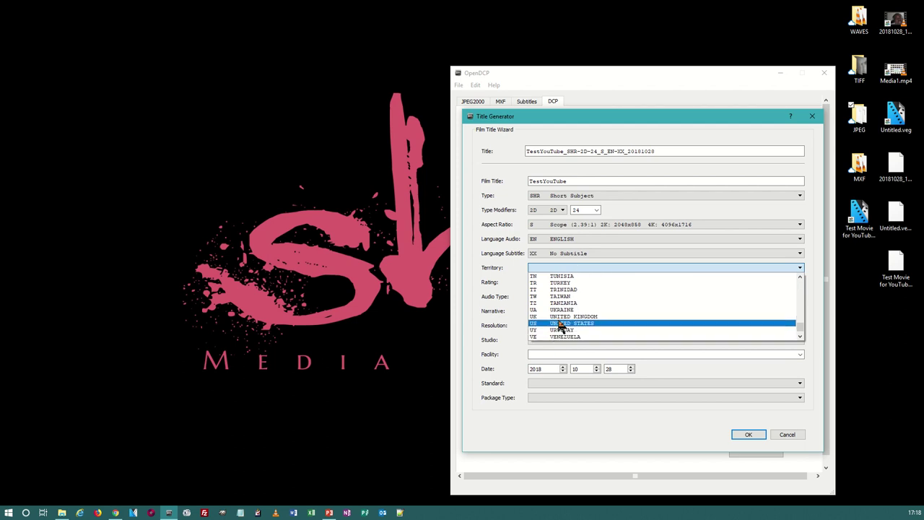
pyautogui.click(561, 326)
# Step: Set the rating to G General Admission and browse the other ratings
pyautogui.click(563, 282)
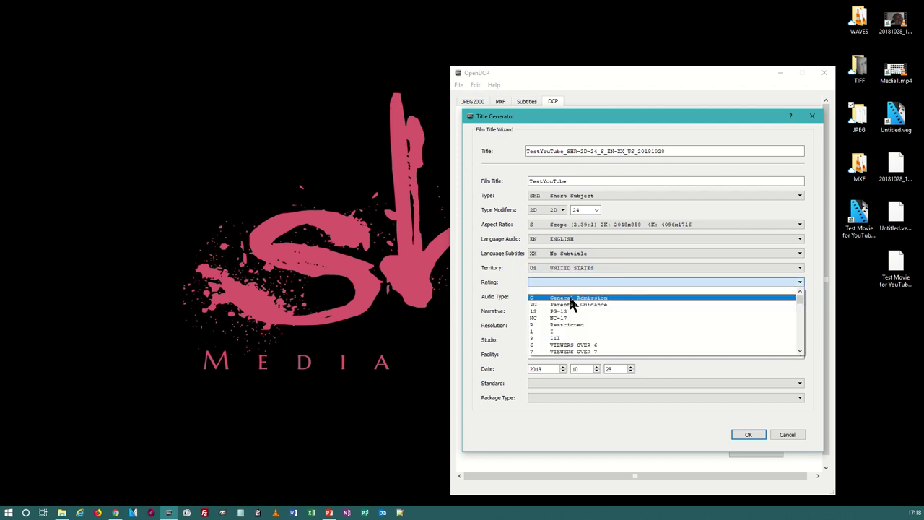
pyautogui.click(576, 298)
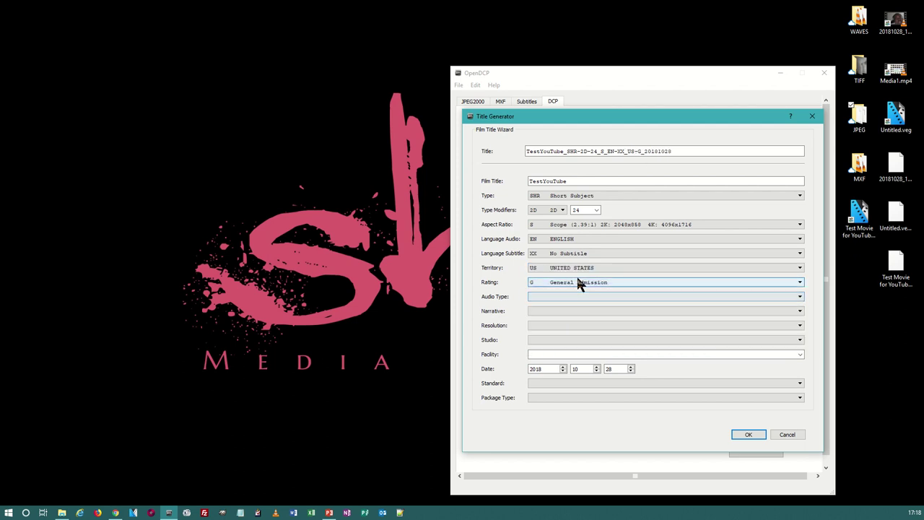
pyautogui.click(571, 281)
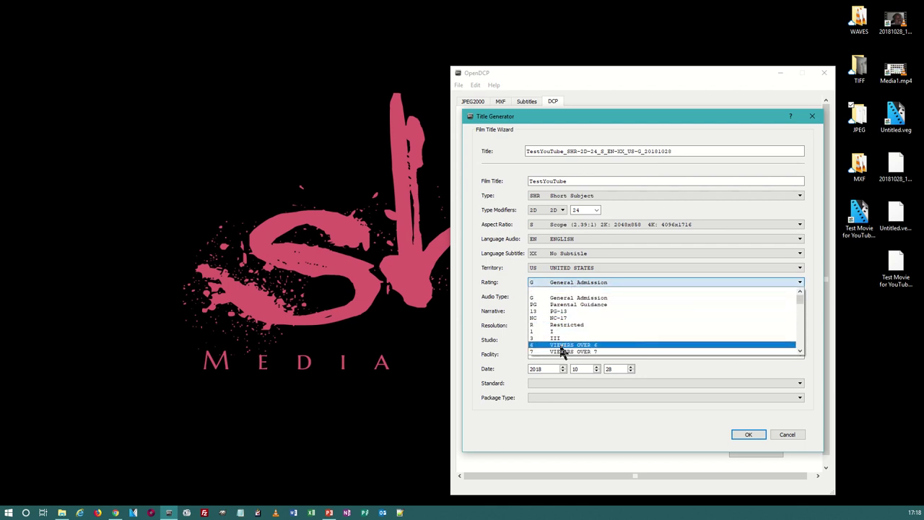
pyautogui.scroll(-10, 562, 347)
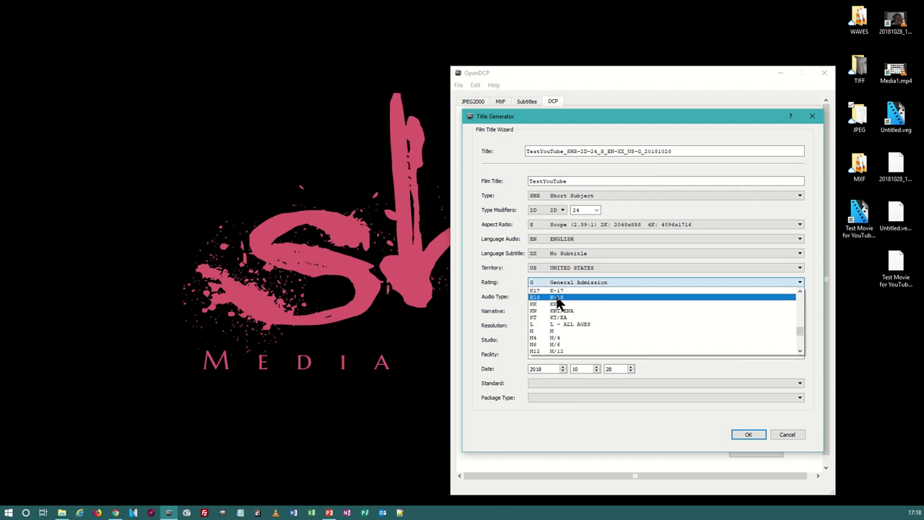
pyautogui.scroll(-3, 587, 339)
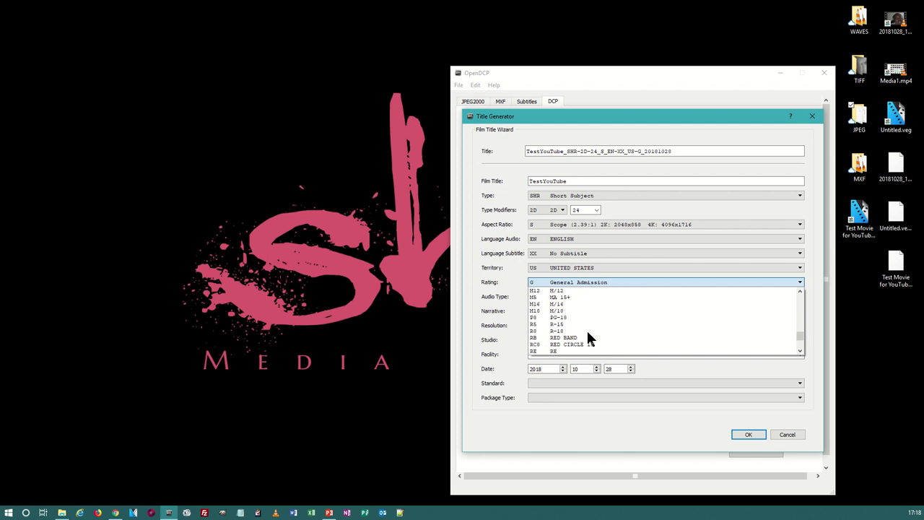
pyautogui.scroll(5, 588, 325)
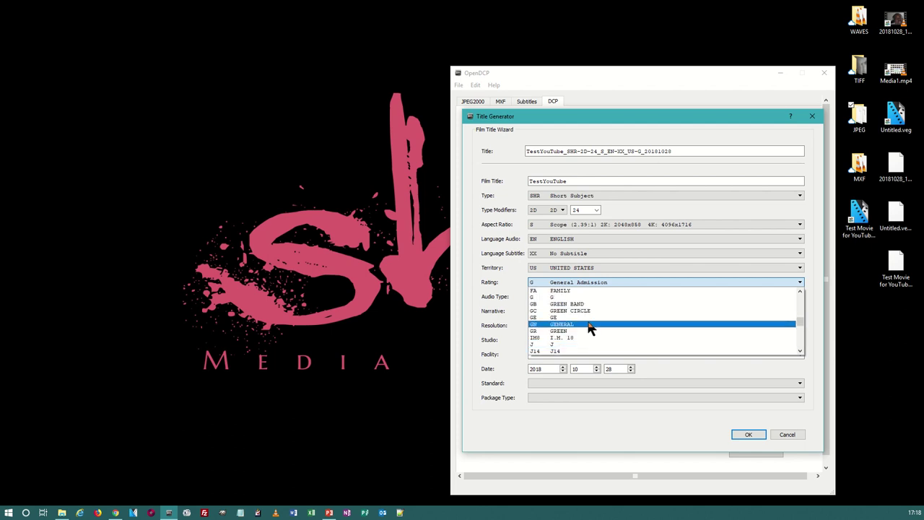
pyautogui.scroll(10, 589, 328)
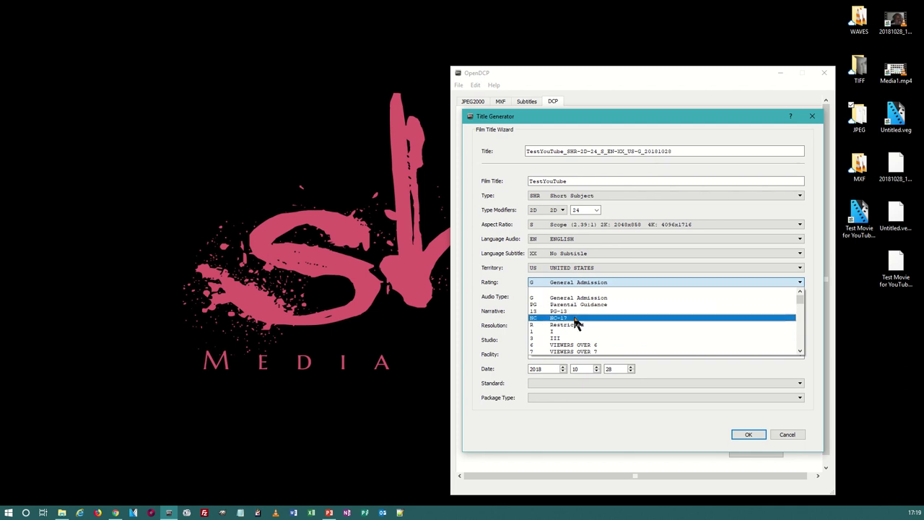
# Step: Keep rating G, and set audio type 5.1 and narrative language English
pyautogui.click(576, 311)
pyautogui.click(569, 281)
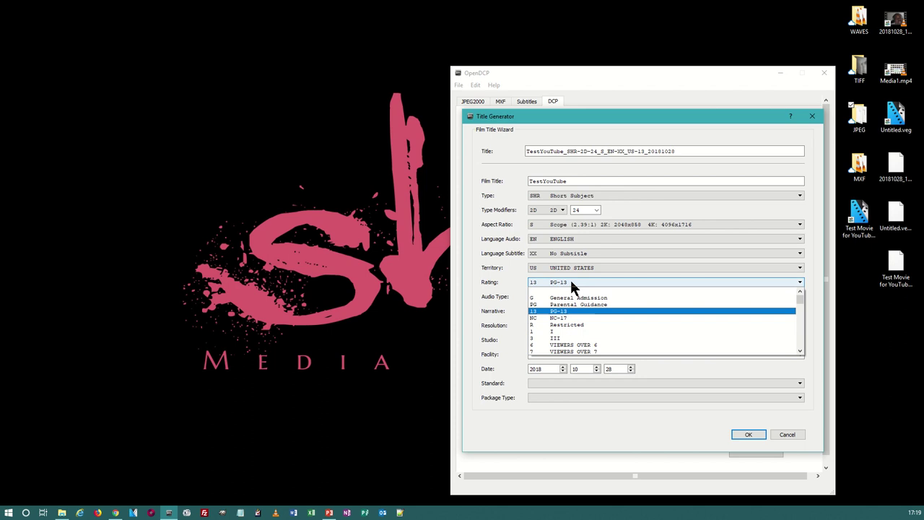
pyautogui.click(570, 294)
pyautogui.click(567, 296)
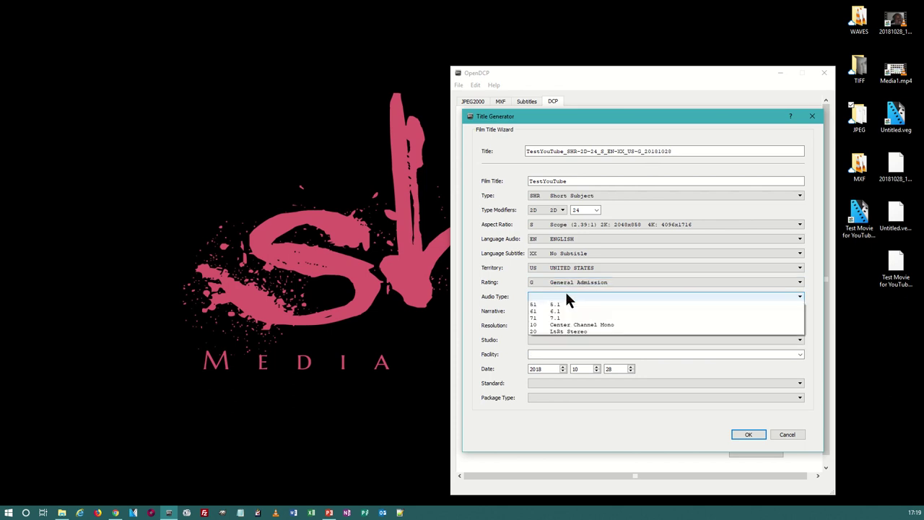
pyautogui.click(567, 322)
pyautogui.click(565, 309)
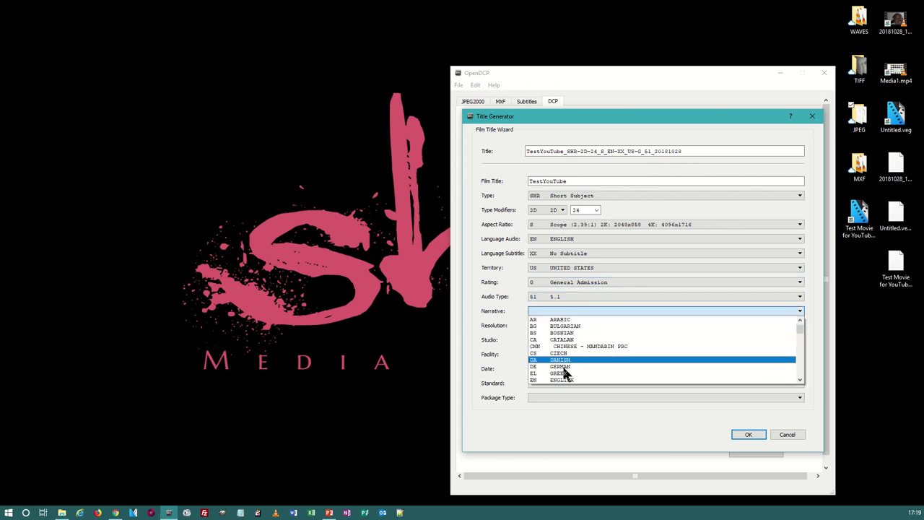
pyautogui.click(559, 375)
# Step: Set the resolution to 4K and leave the studio blank
pyautogui.click(555, 325)
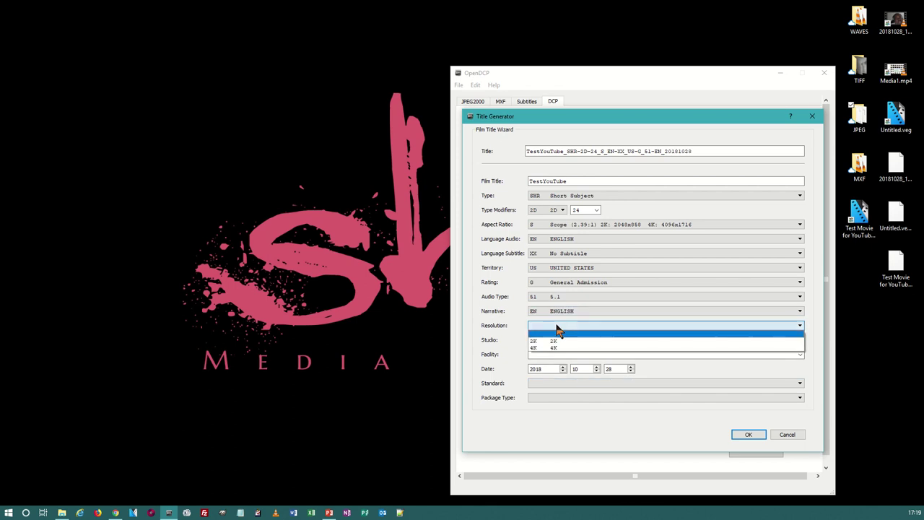
pyautogui.click(556, 349)
pyautogui.click(553, 340)
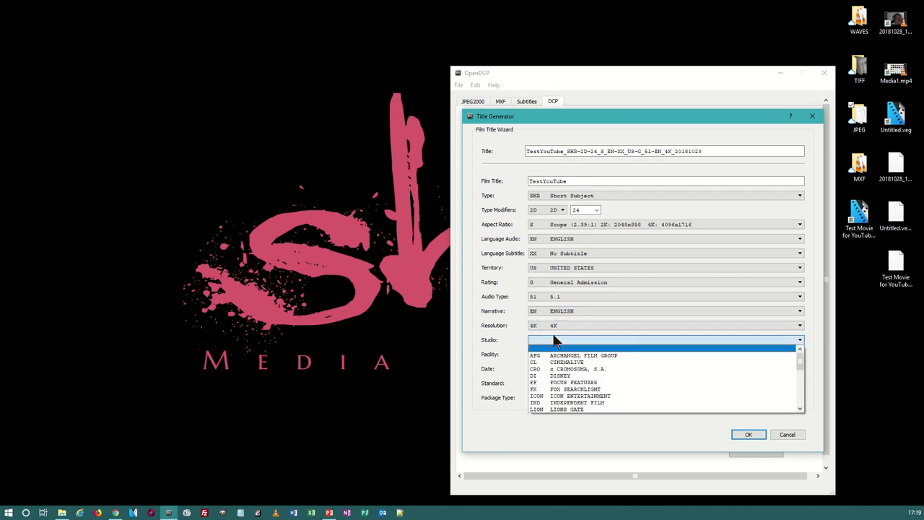
pyautogui.click(548, 340)
pyautogui.click(547, 340)
pyautogui.scroll(-4, 558, 364)
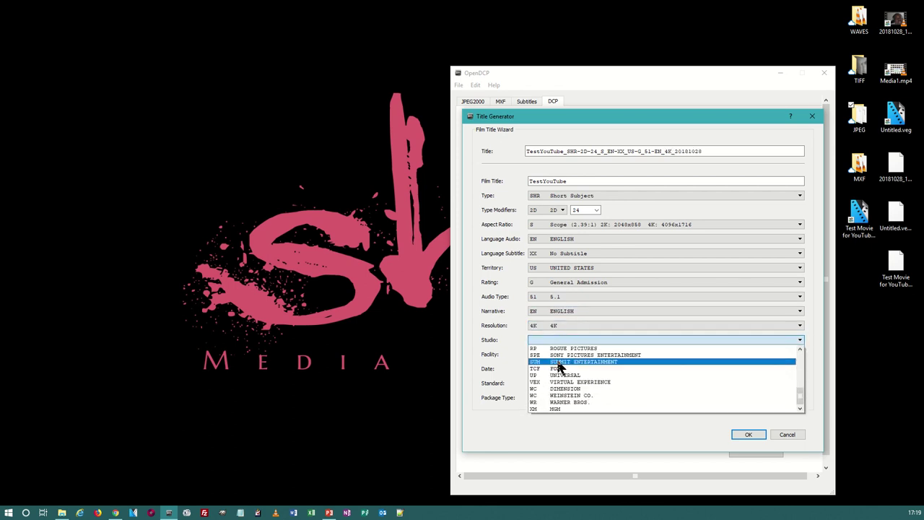
pyautogui.scroll(4, 545, 375)
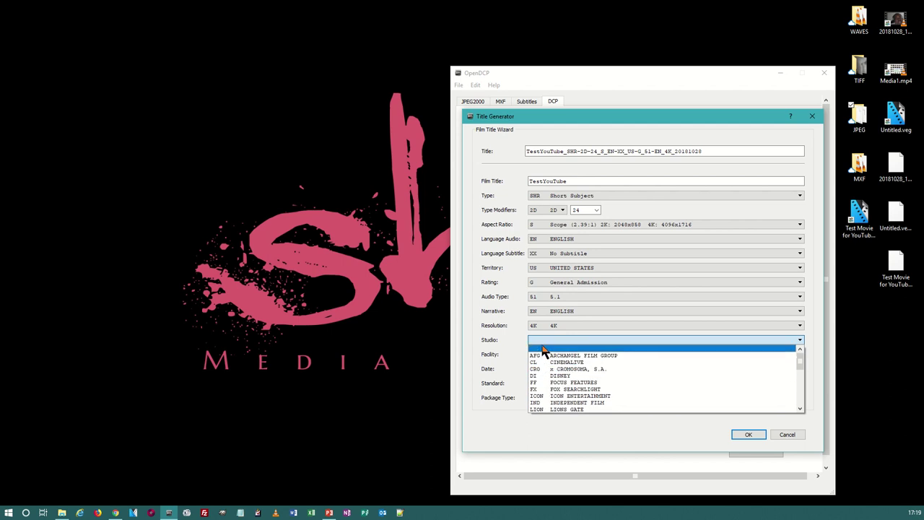
pyautogui.click(545, 349)
# Step: Enter a facility name, leave the standard blank, set package type OV, and select the title
pyautogui.click(532, 354)
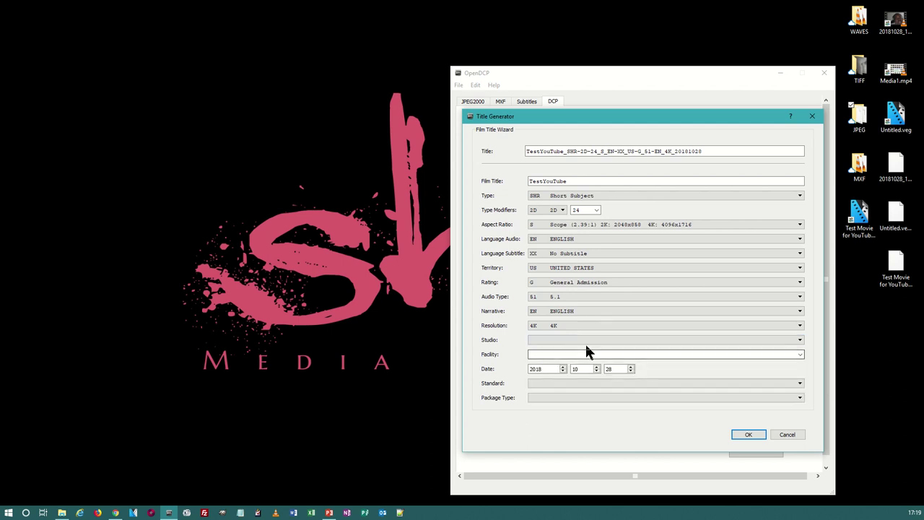
pyautogui.write('Shiz')
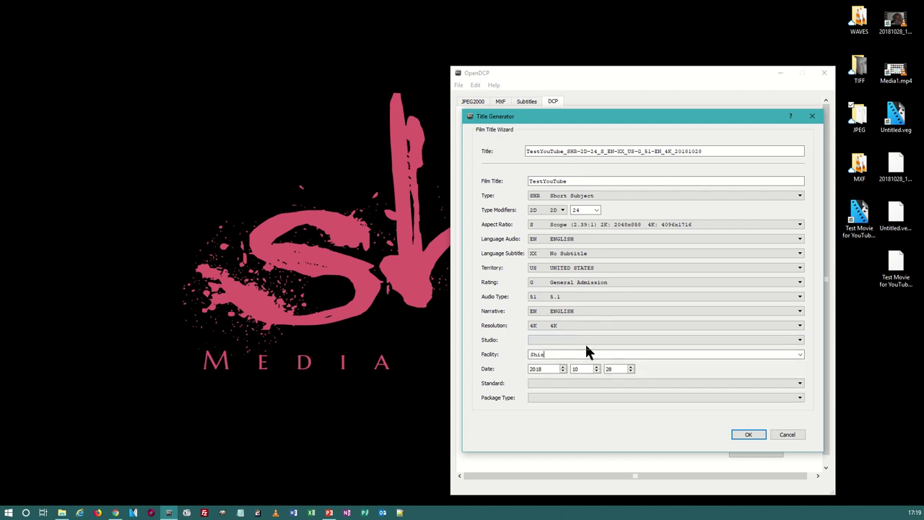
pyautogui.click(552, 384)
pyautogui.click(548, 384)
pyautogui.click(546, 398)
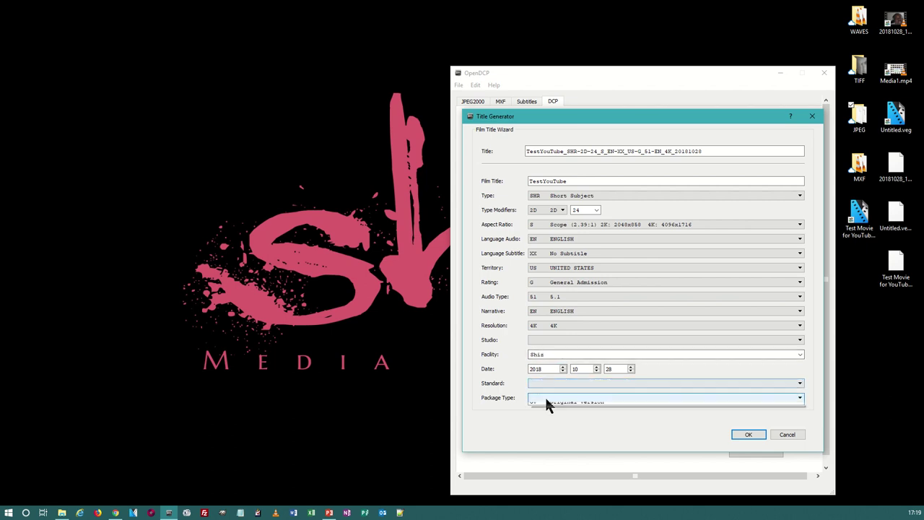
pyautogui.click(548, 413)
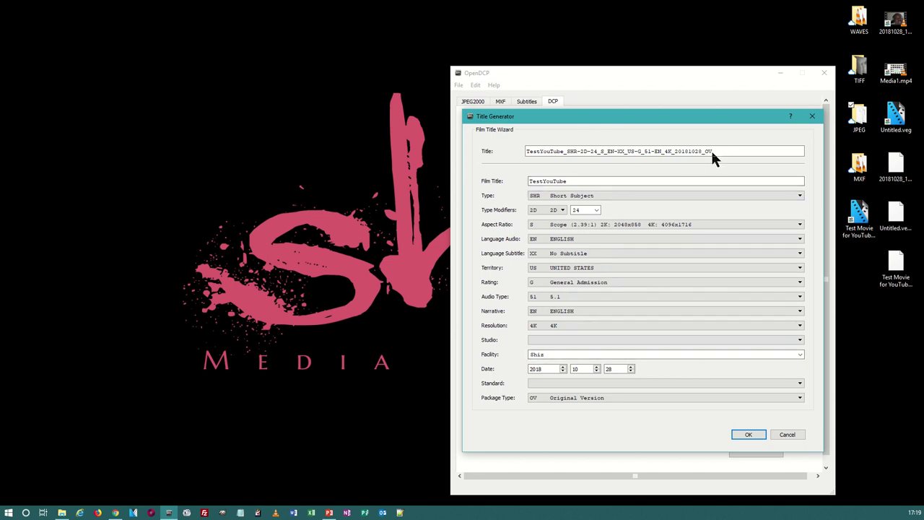
pyautogui.moveTo(712, 153); pyautogui.dragTo(594, 156)
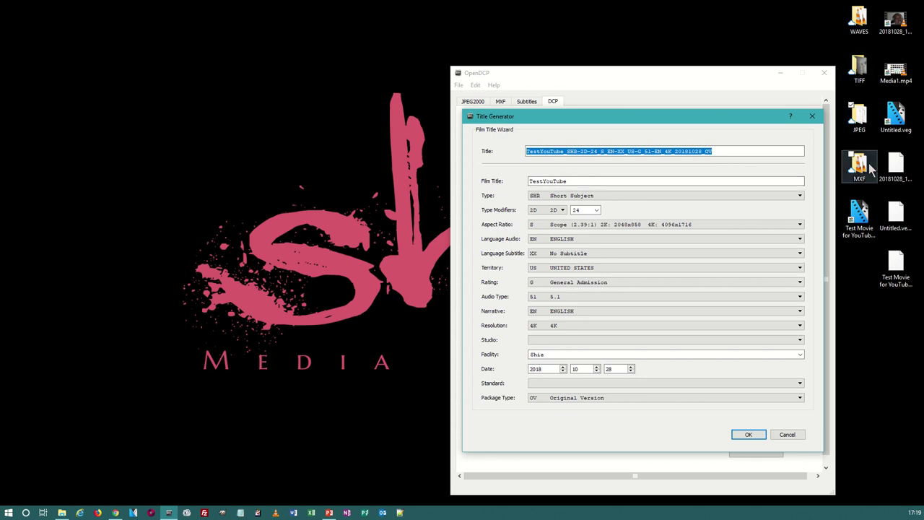
# Step: Create a new folder on the desktop
pyautogui.rightClick(310, 162)
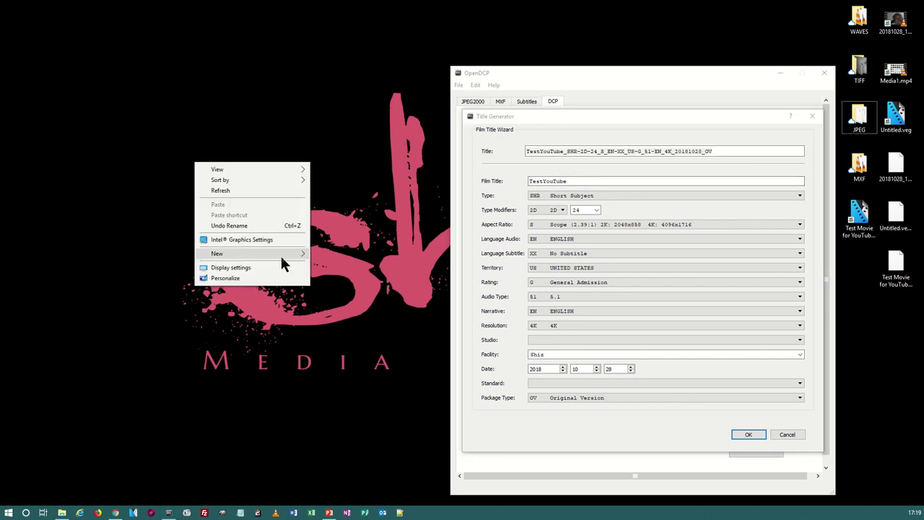
pyautogui.moveTo(296, 254)
pyautogui.click(335, 255)
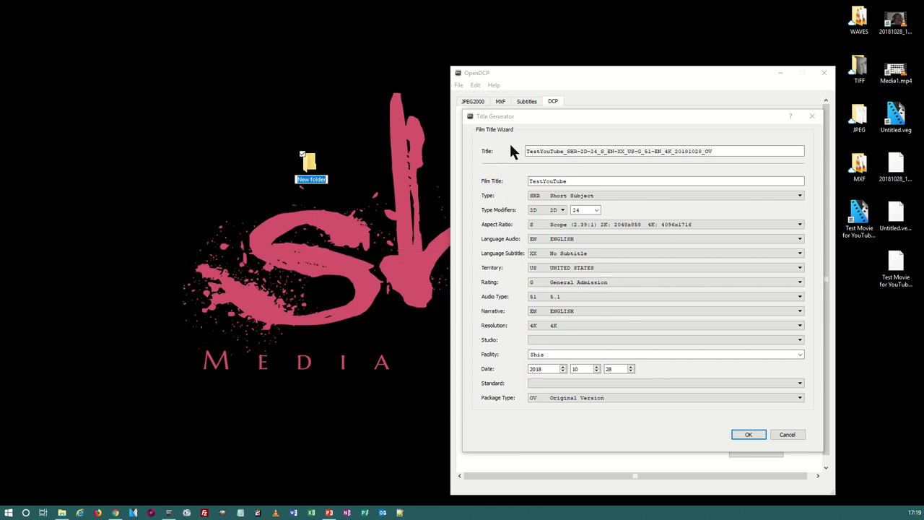
# Step: Rename the new folder to the generated title ending 20181028_OV
pyautogui.click(730, 149)
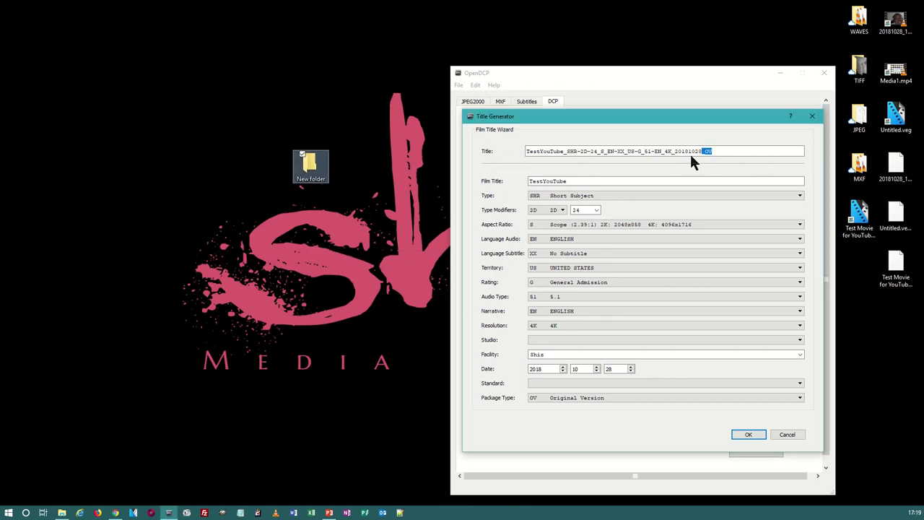
pyautogui.moveTo(691, 156); pyautogui.dragTo(531, 156)
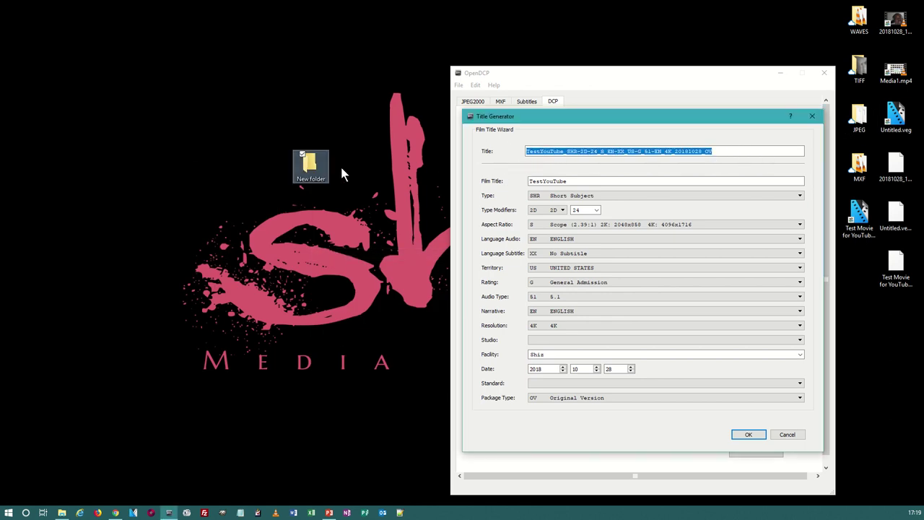
pyautogui.click(312, 179)
pyautogui.press('F2')
pyautogui.hotkey('ctrl', 'v')
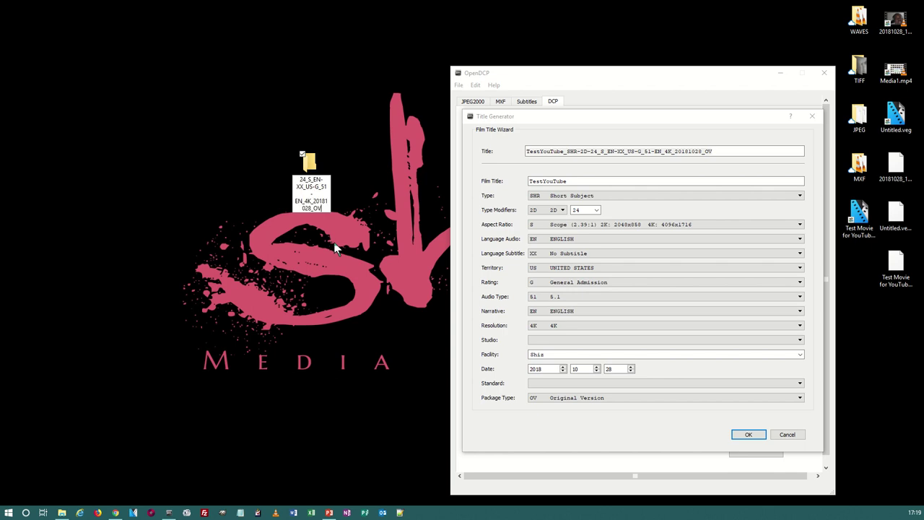
pyautogui.press('Return')
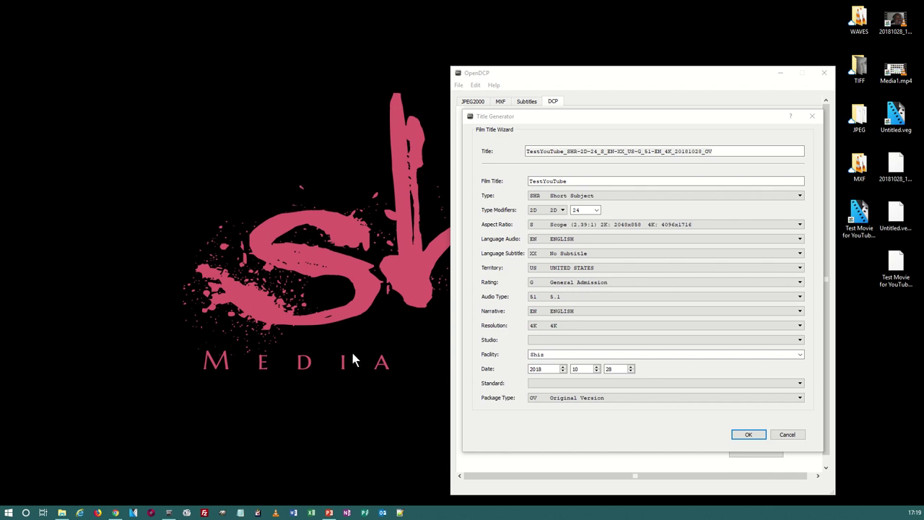
pyautogui.click(663, 76)
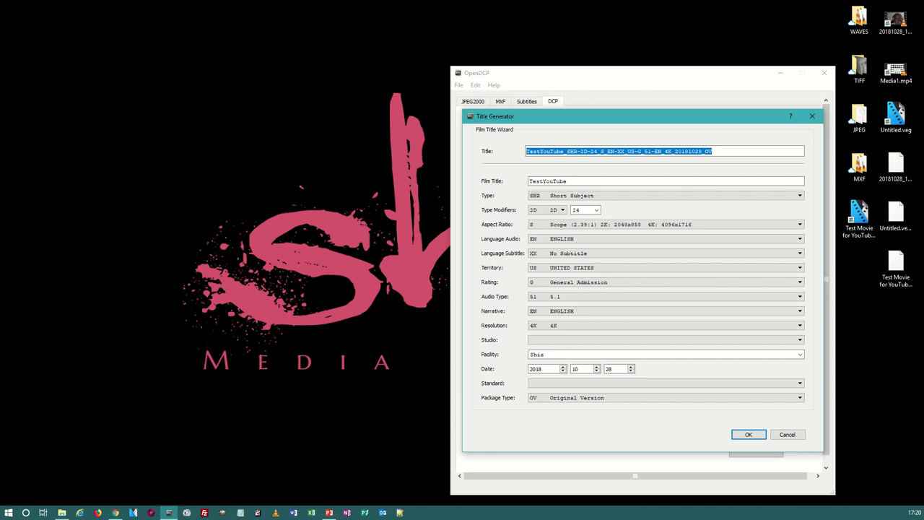
# Step: Move the titled folder beside the Test Movie icons and accept the generated title
pyautogui.moveTo(457, 89); pyautogui.dragTo(308, 108)
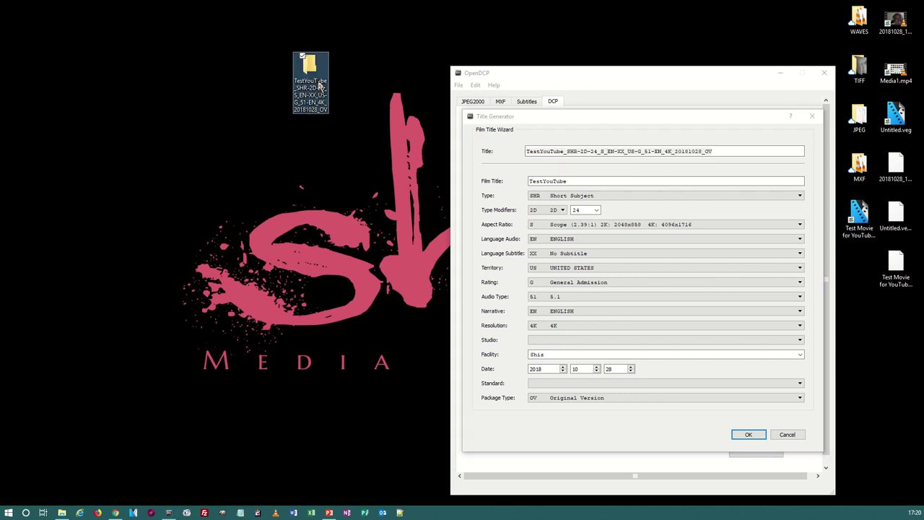
pyautogui.moveTo(309, 66); pyautogui.dragTo(860, 285)
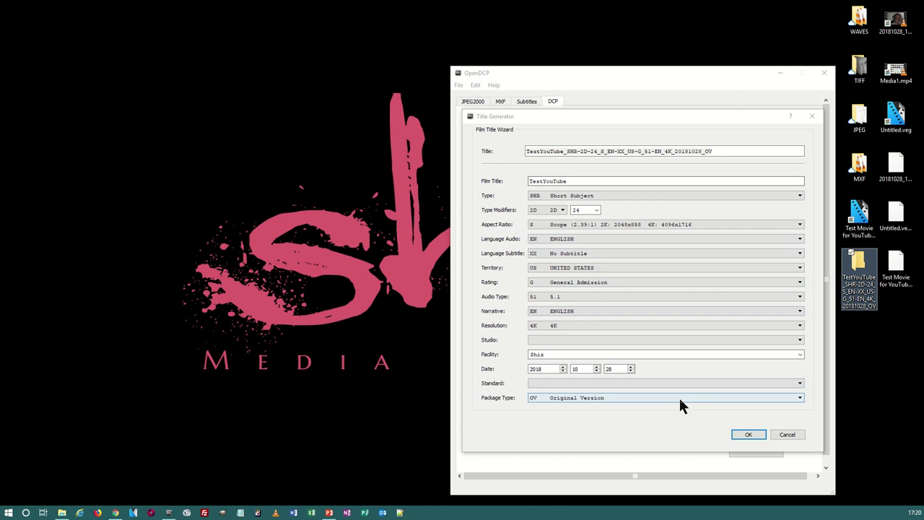
pyautogui.click(751, 434)
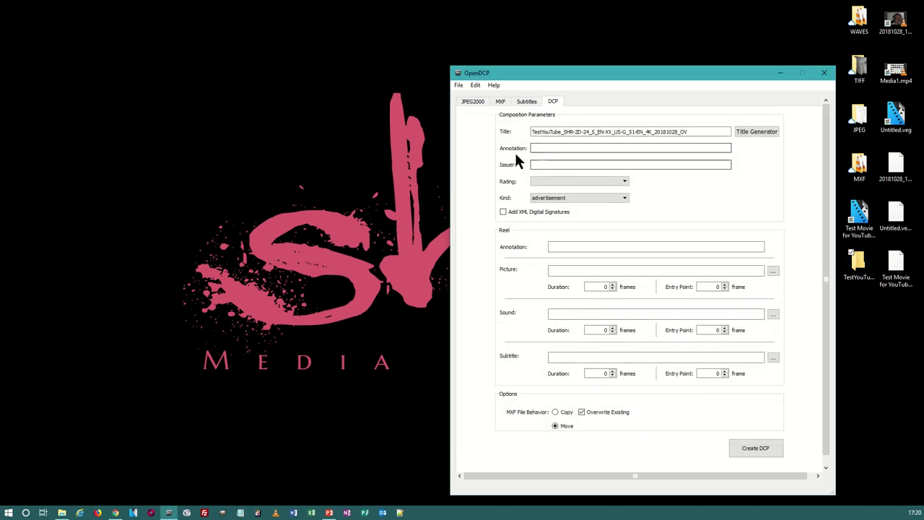
# Step: Enter the issuer name, and set the composition rating to G and kind to short
pyautogui.click(540, 165)
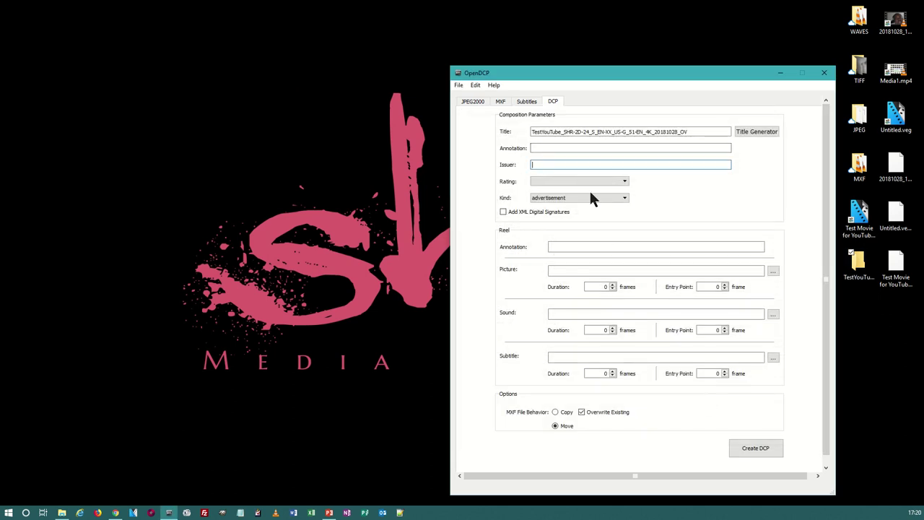
pyautogui.write('Shiz')
pyautogui.click(576, 181)
pyautogui.click(567, 195)
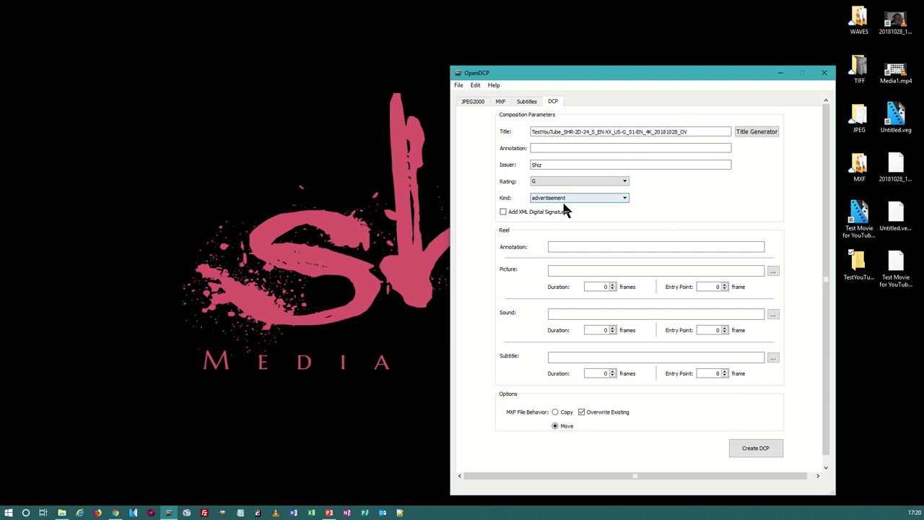
pyautogui.click(567, 198)
pyautogui.click(570, 236)
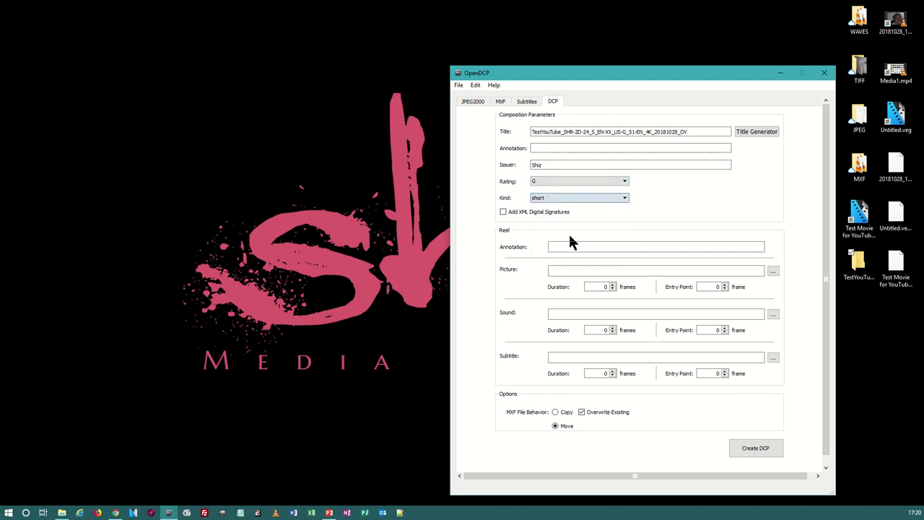
pyautogui.click(771, 271)
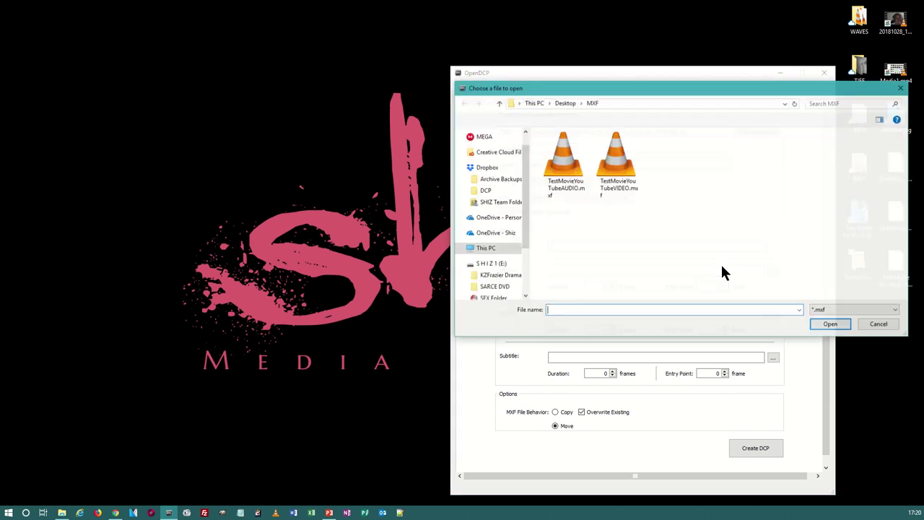
# Step: Use TestMovieYouTubeVIDEO.mxf as the picture track and TestMovieYouTubeAUDIO.mxf as the sound track
pyautogui.doubleClick(614, 163)
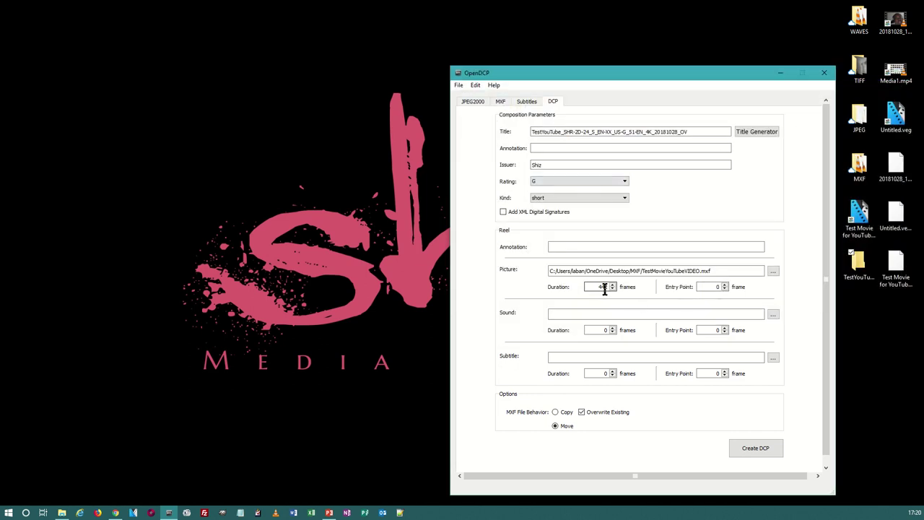
pyautogui.click(773, 314)
pyautogui.doubleClick(564, 160)
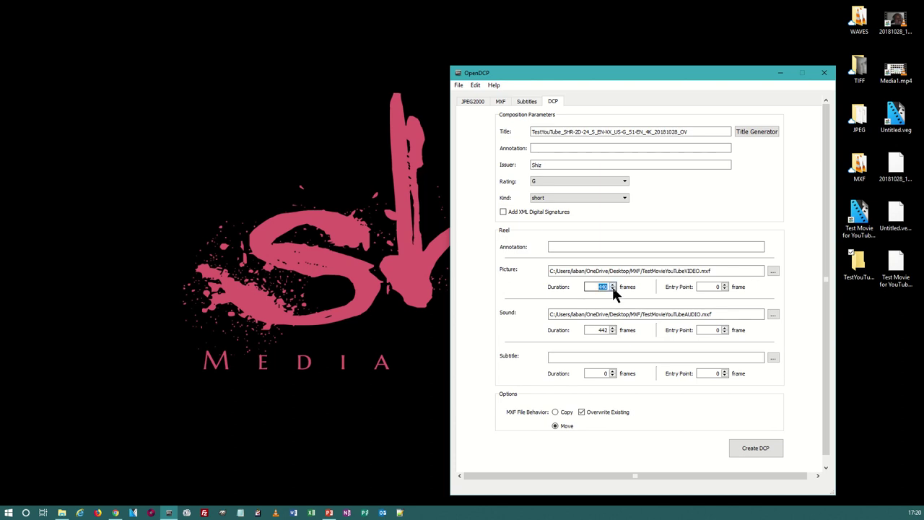
# Step: Set the sound duration to 442 frames to match the picture duration
pyautogui.click(611, 285)
pyautogui.click(612, 332)
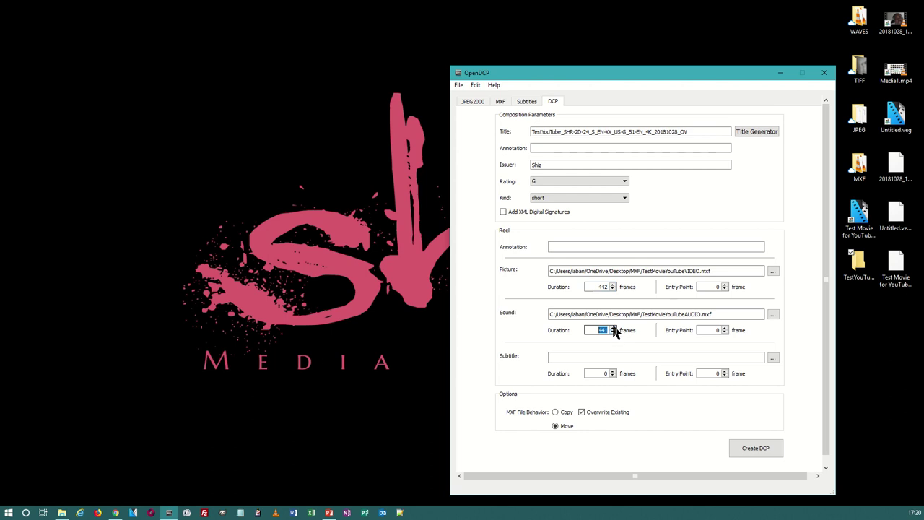
pyautogui.click(612, 327)
pyautogui.click(611, 284)
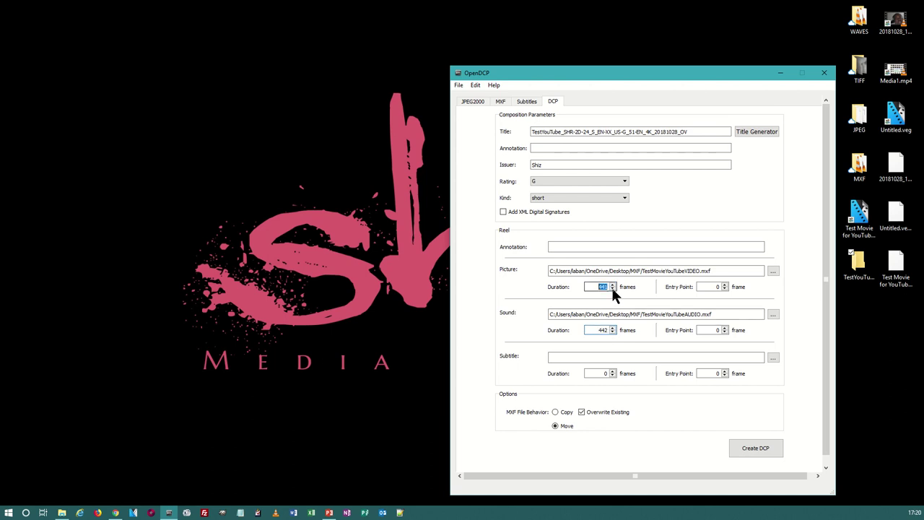
pyautogui.click(612, 289)
pyautogui.click(612, 332)
pyautogui.click(725, 277)
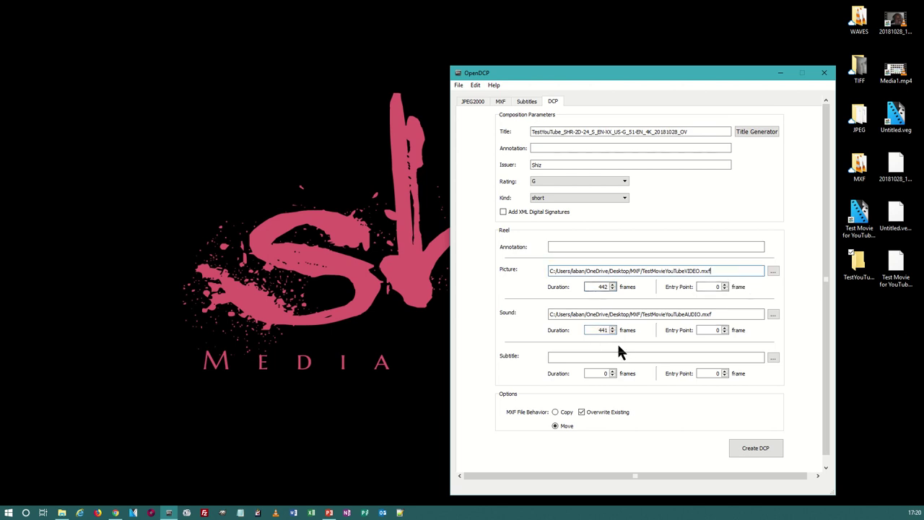
pyautogui.click(612, 289)
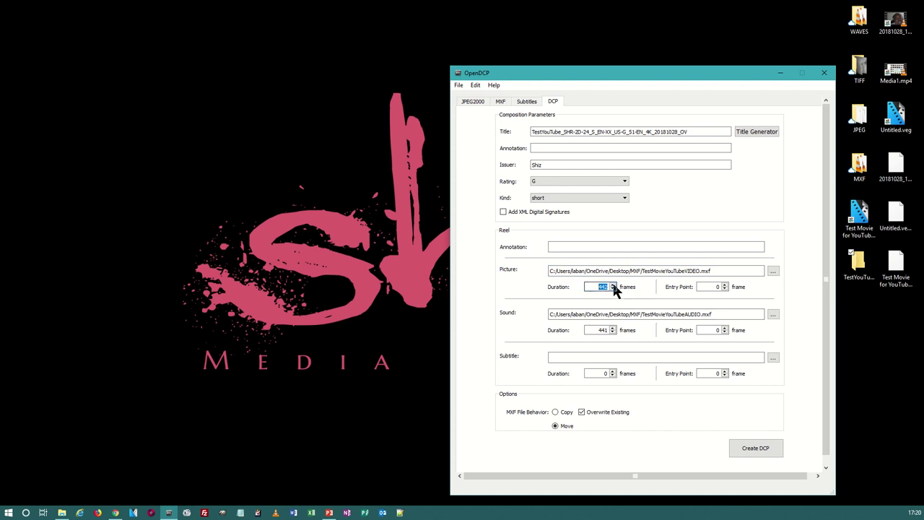
pyautogui.click(612, 328)
pyautogui.click(751, 449)
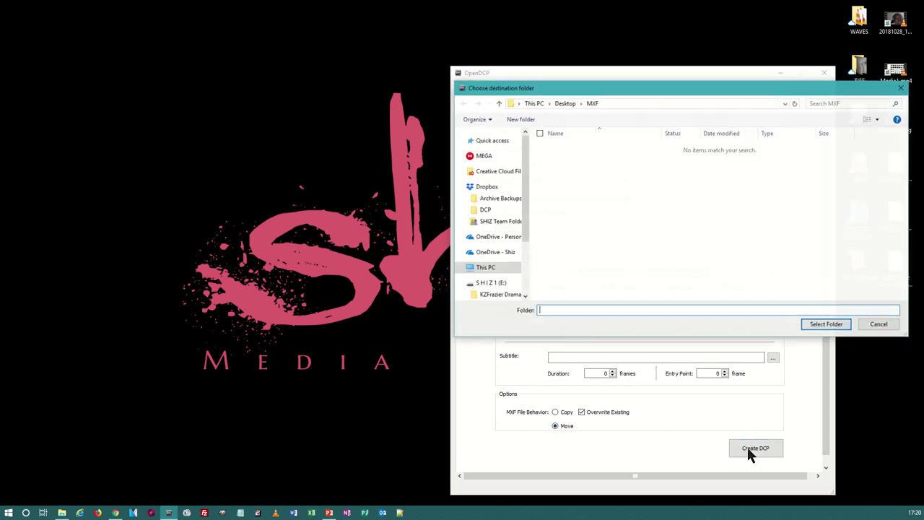
# Step: Create the DCP in the titled Desktop folder, then move and open that folder
pyautogui.click(569, 103)
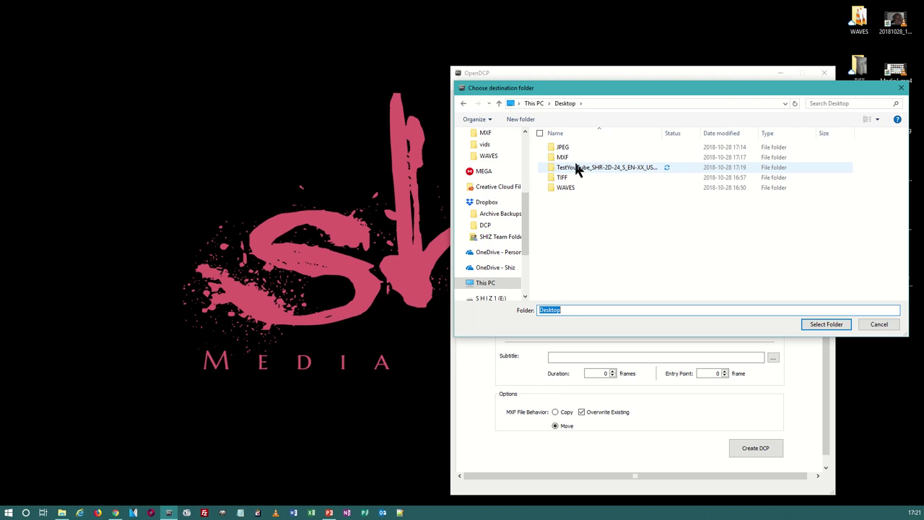
pyautogui.doubleClick(605, 166)
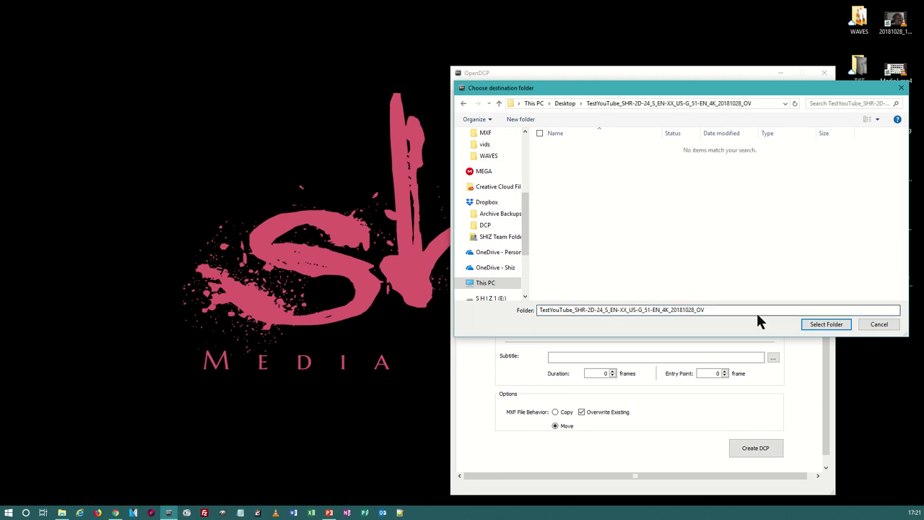
pyautogui.click(817, 327)
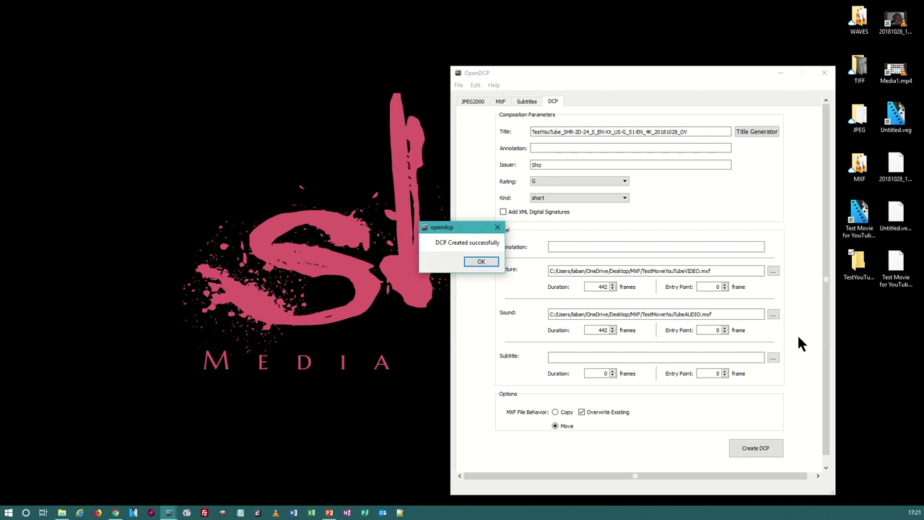
pyautogui.click(480, 261)
pyautogui.moveTo(859, 264); pyautogui.dragTo(269, 114)
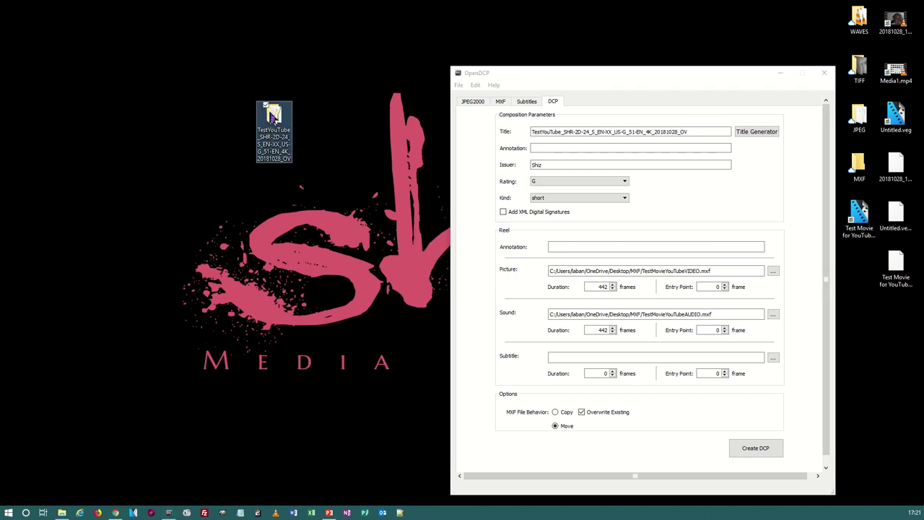
pyautogui.doubleClick(273, 116)
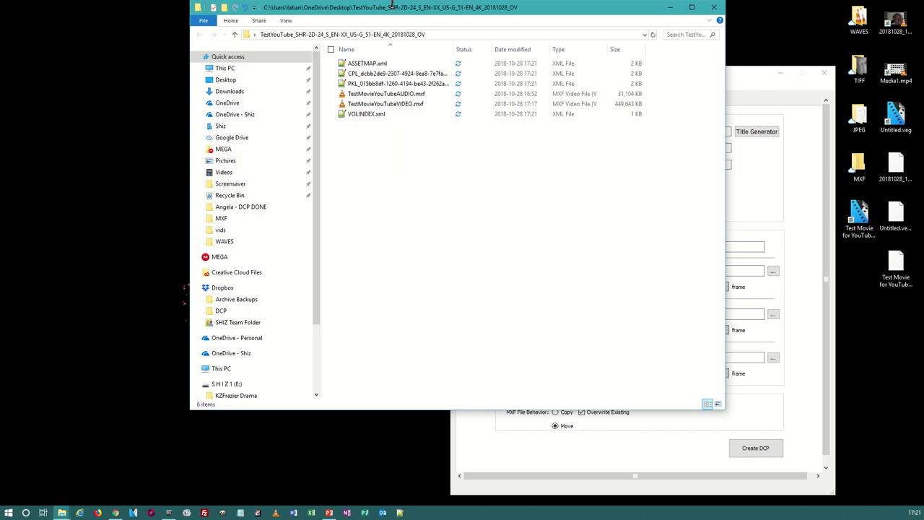
# Step: Open ASSETMAP.xml from the DCP folder in Notepad++
pyautogui.moveTo(391, 11); pyautogui.dragTo(510, 30)
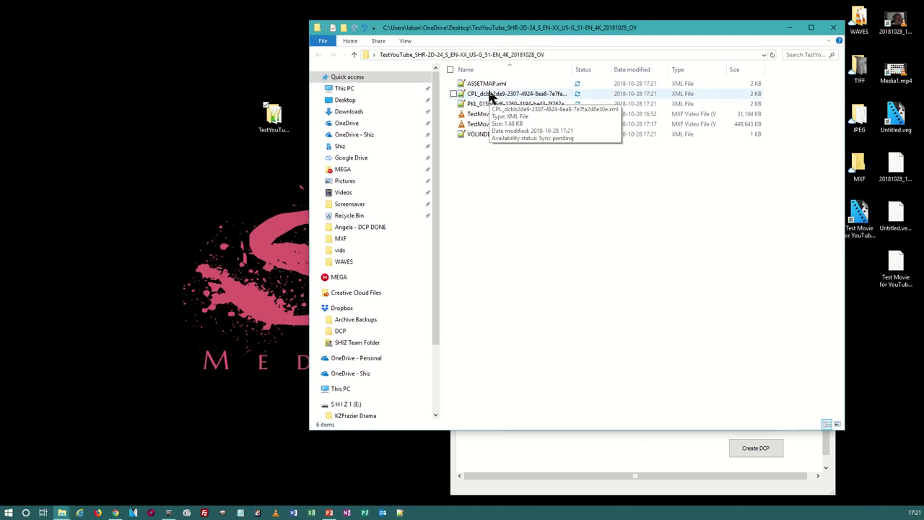
pyautogui.click(505, 85)
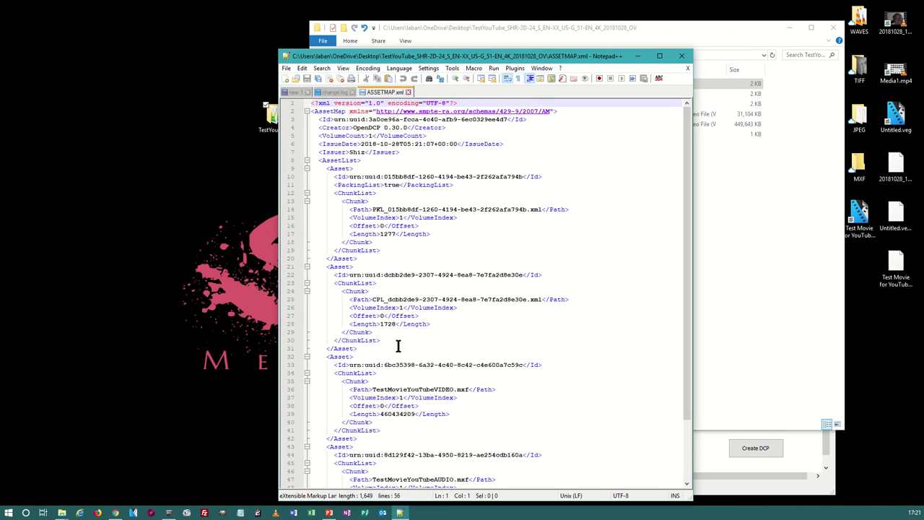
# Step: Inspect the ASSETMAP's UUID, MXF file names and lengths, then close it
pyautogui.moveTo(382, 176); pyautogui.dragTo(519, 176)
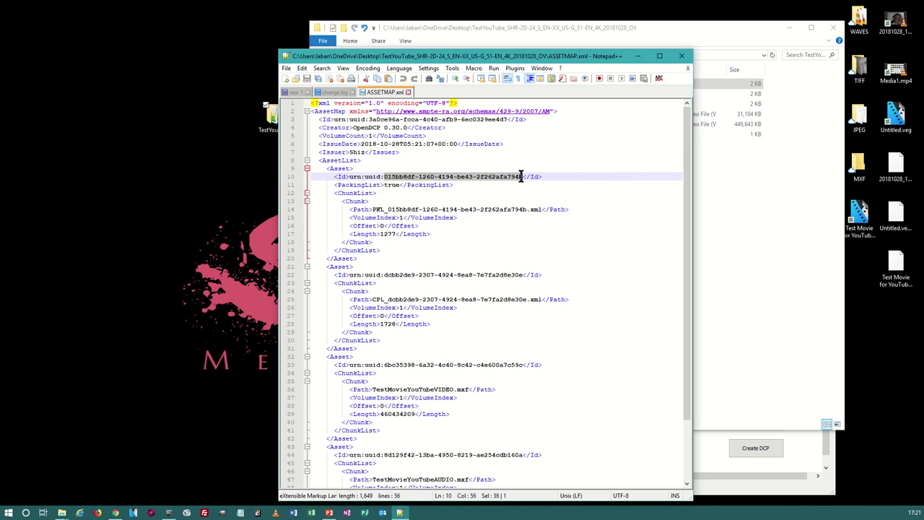
pyautogui.click(510, 202)
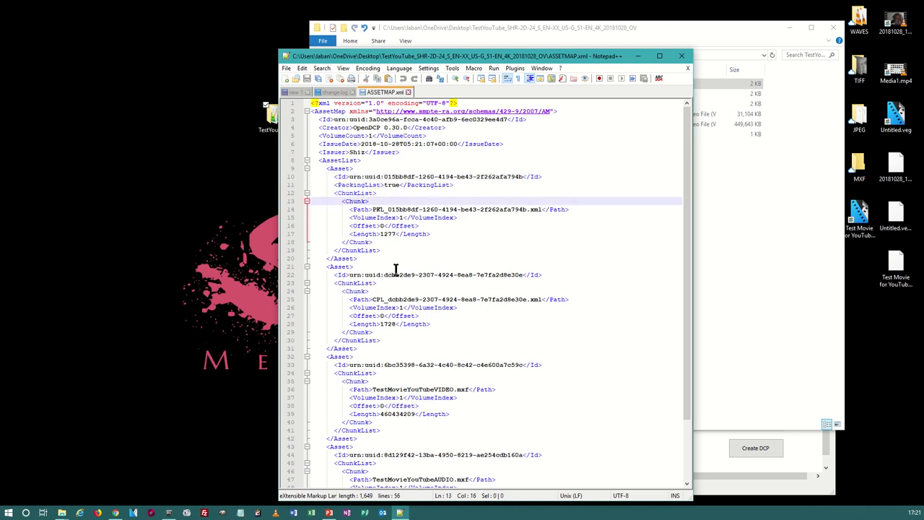
pyautogui.scroll(-3, 405, 337)
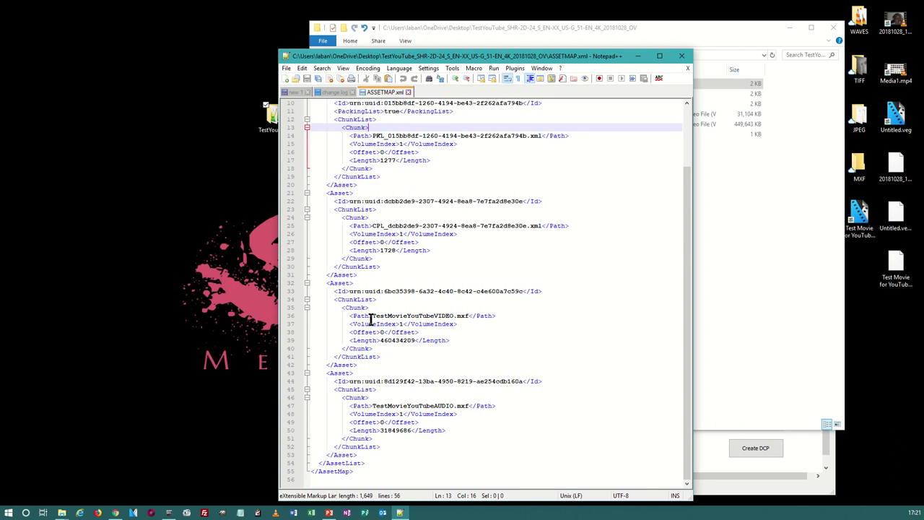
pyautogui.moveTo(372, 316); pyautogui.dragTo(466, 316)
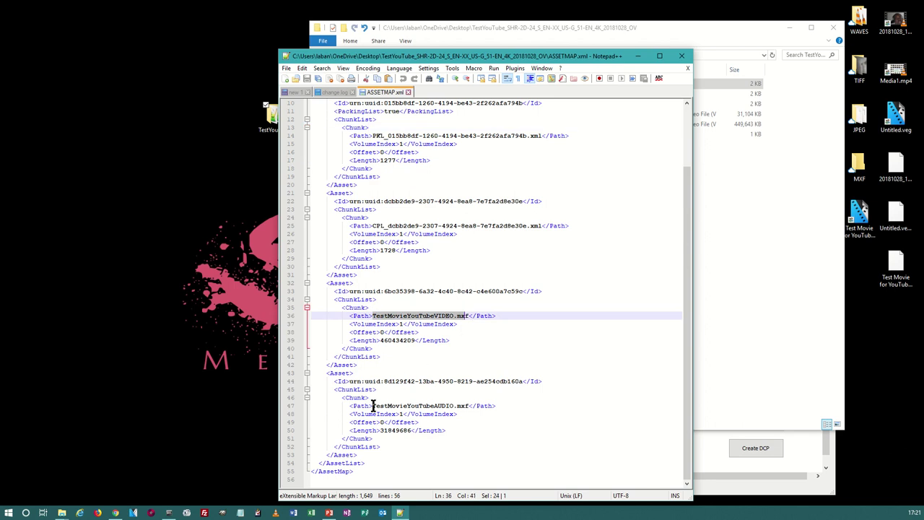
pyautogui.moveTo(372, 406); pyautogui.dragTo(469, 406)
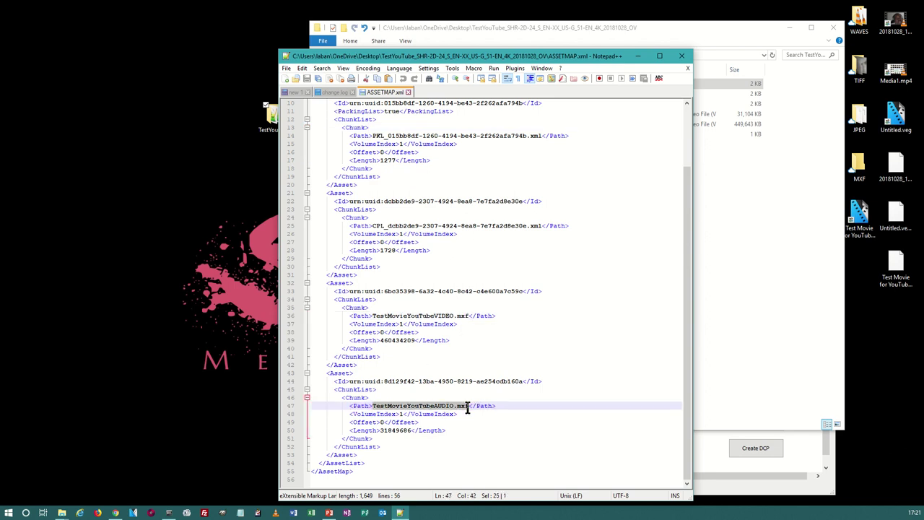
pyautogui.moveTo(385, 430); pyautogui.dragTo(414, 431)
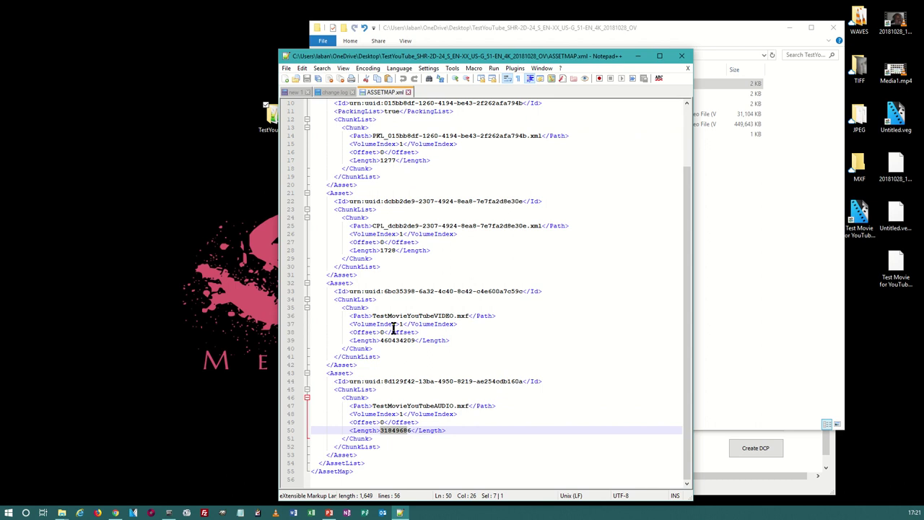
pyautogui.moveTo(389, 340); pyautogui.dragTo(426, 337)
pyautogui.scroll(3, 448, 300)
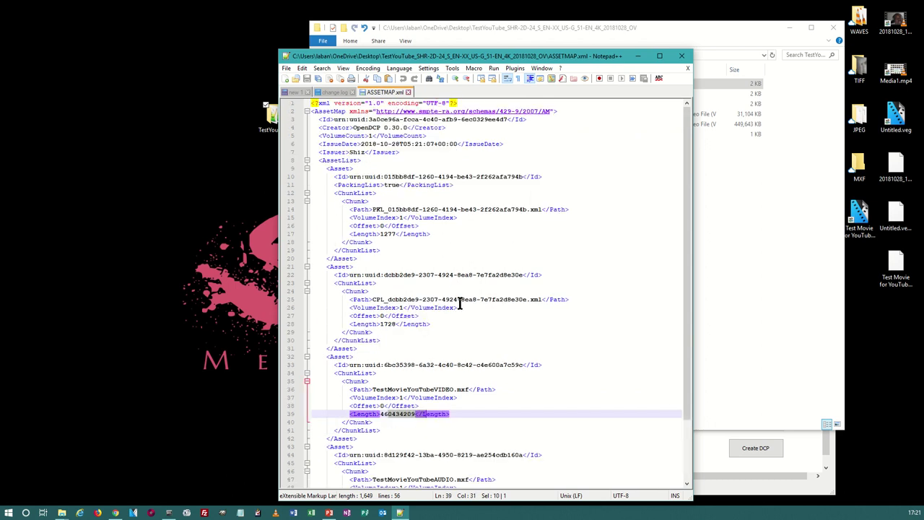
pyautogui.click(387, 413)
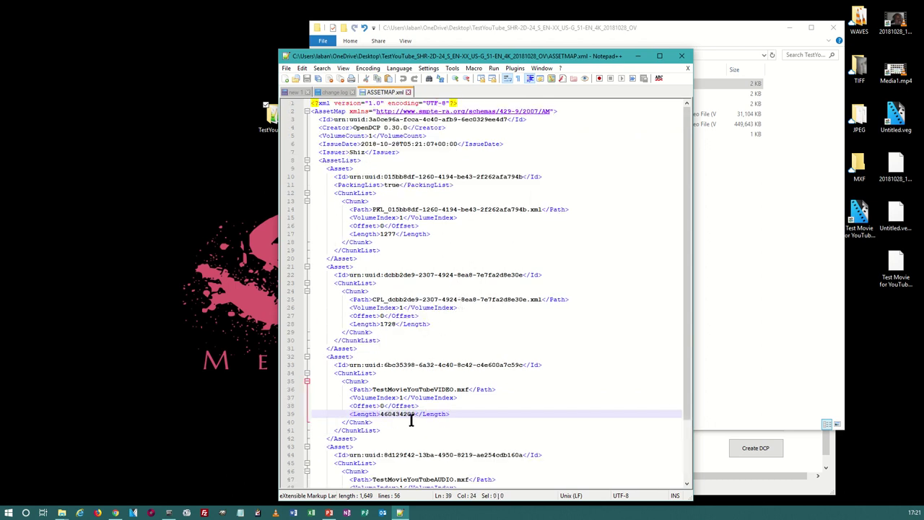
pyautogui.scroll(-3, 417, 420)
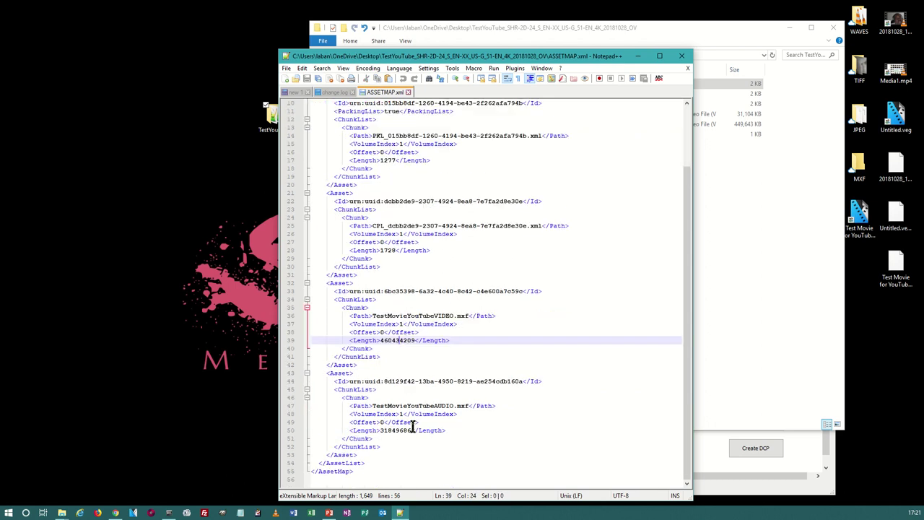
pyautogui.scroll(3, 413, 428)
pyautogui.click(680, 55)
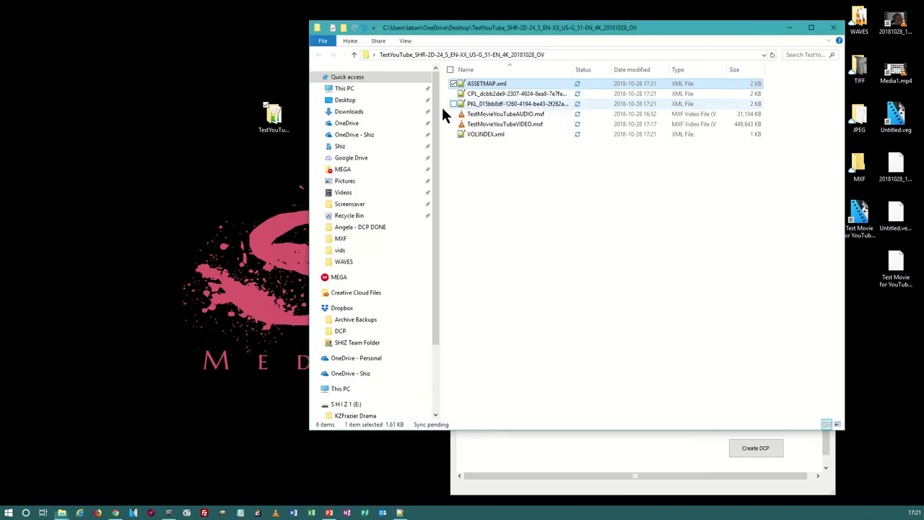
# Step: View and close the CPL, PKL and VOLINDEX files, then select both MXF files
pyautogui.doubleClick(494, 94)
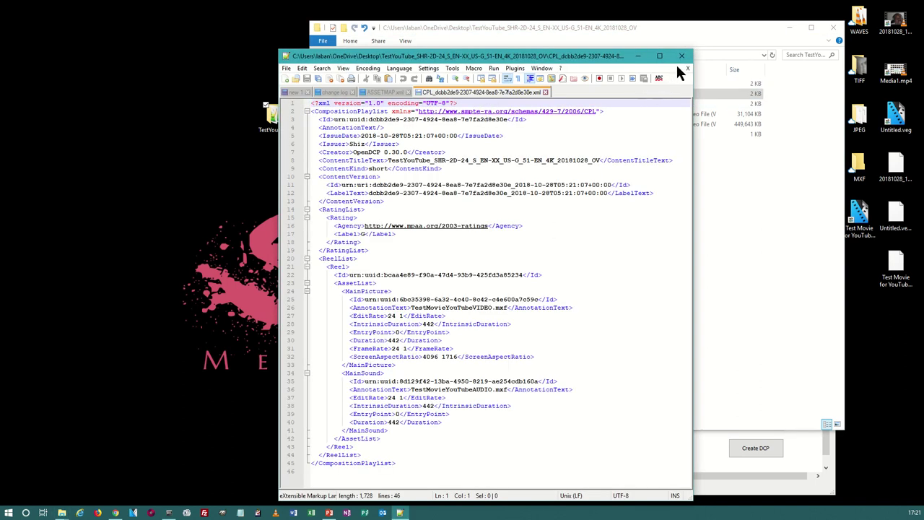
pyautogui.click(681, 56)
pyautogui.click(494, 105)
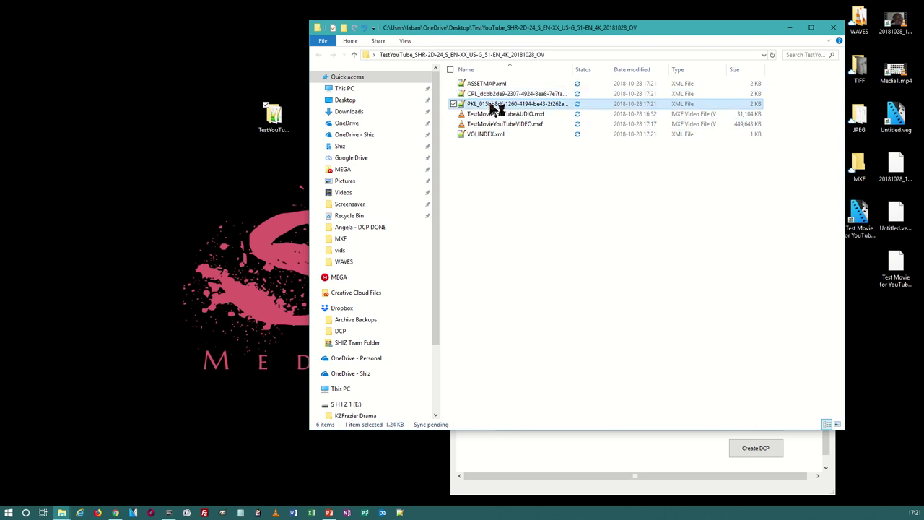
pyautogui.doubleClick(492, 105)
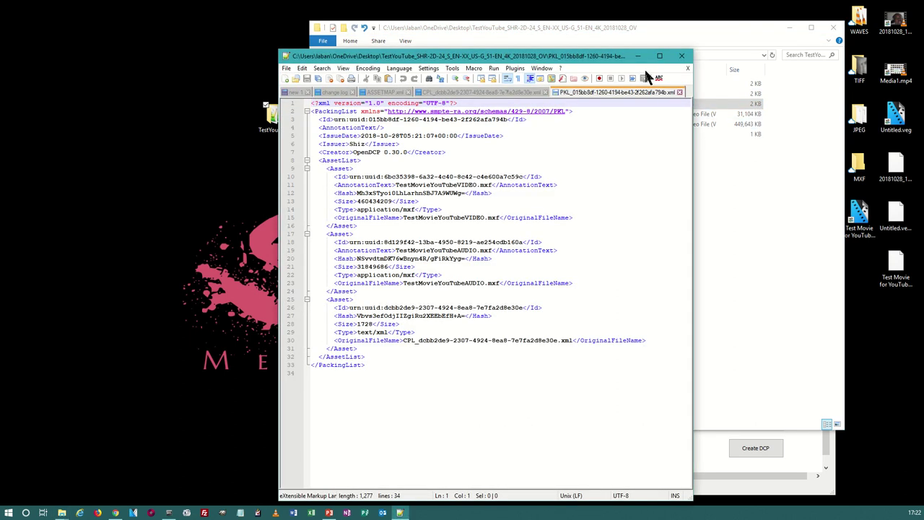
pyautogui.click(681, 56)
pyautogui.doubleClick(473, 135)
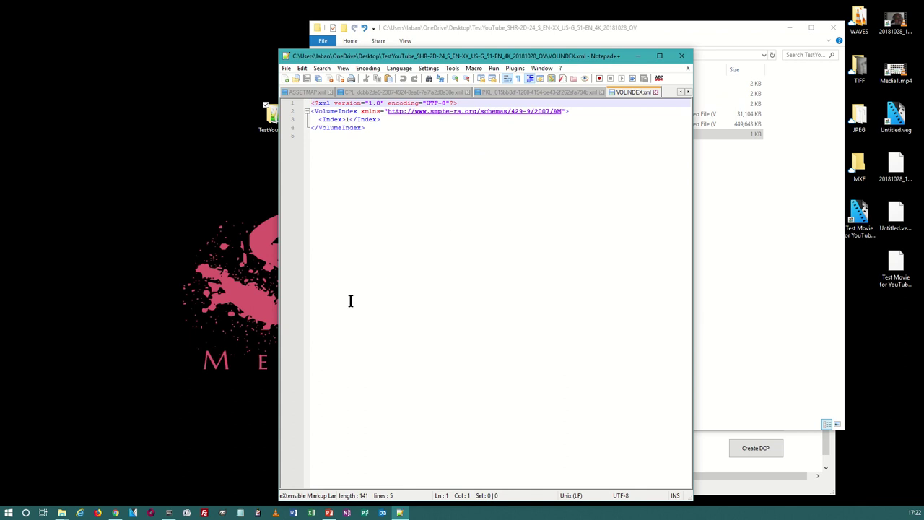
pyautogui.click(681, 55)
pyautogui.click(501, 115)
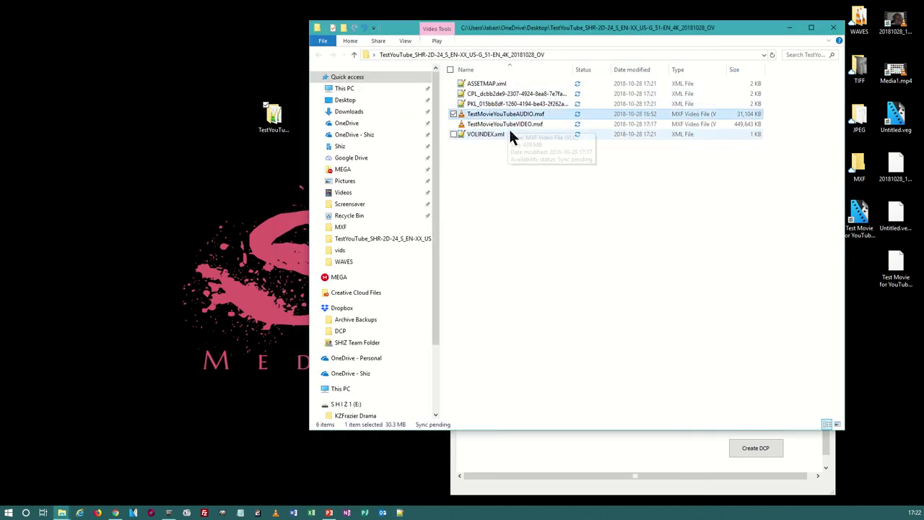
pyautogui.click(513, 126)
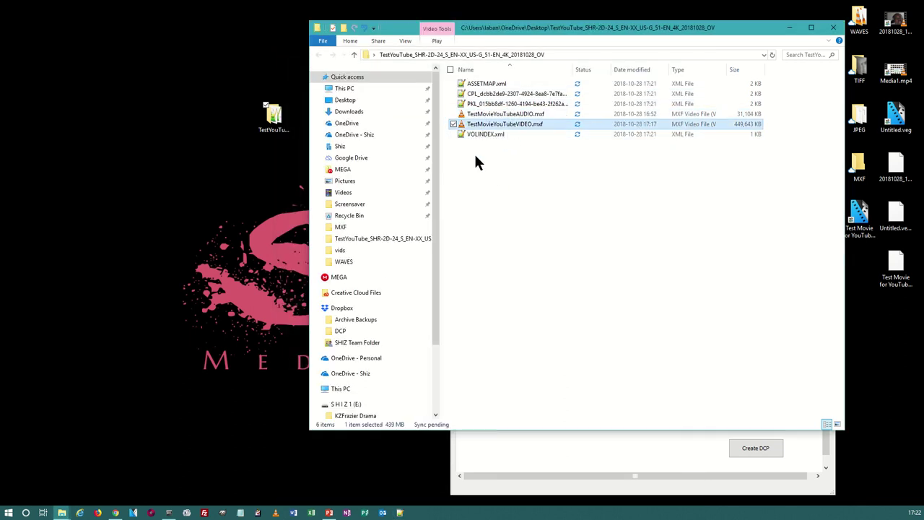
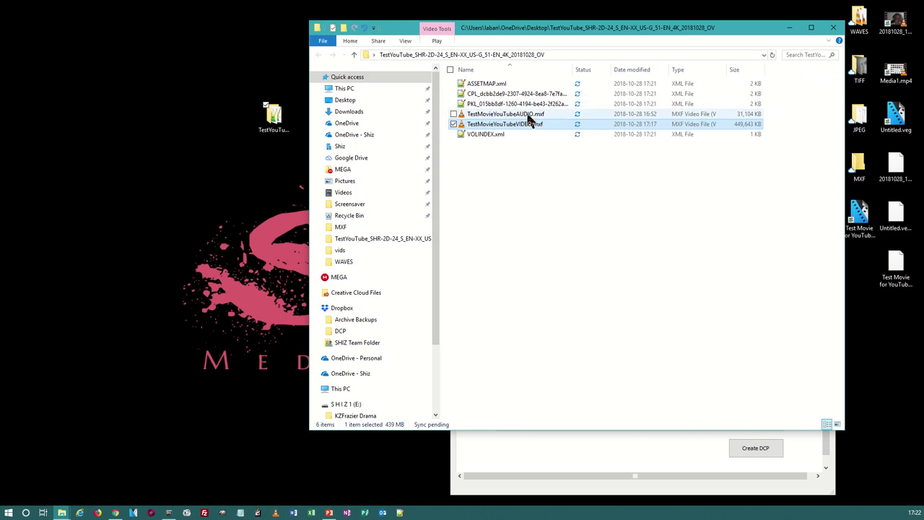
# Step: Launch NeoDCP Player (64-bit) from Start and place its window beside the DCP folder
pyautogui.click(8, 514)
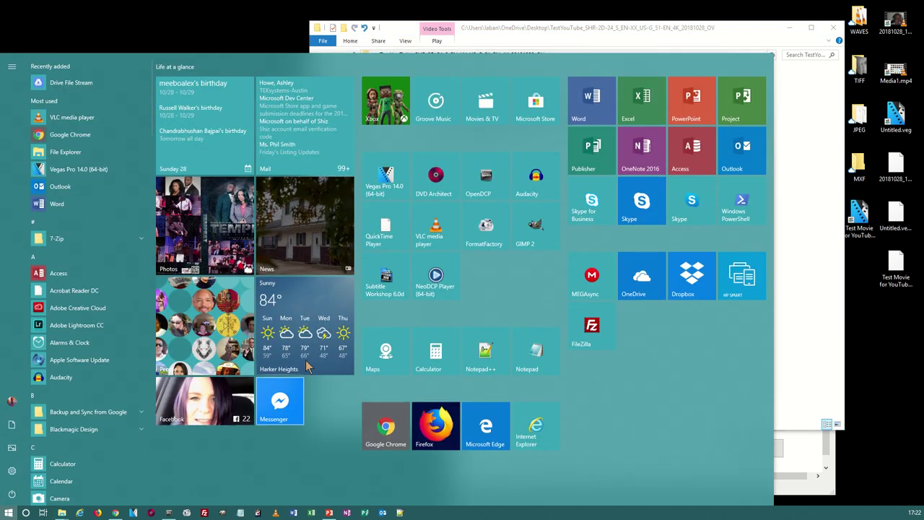
pyautogui.click(439, 285)
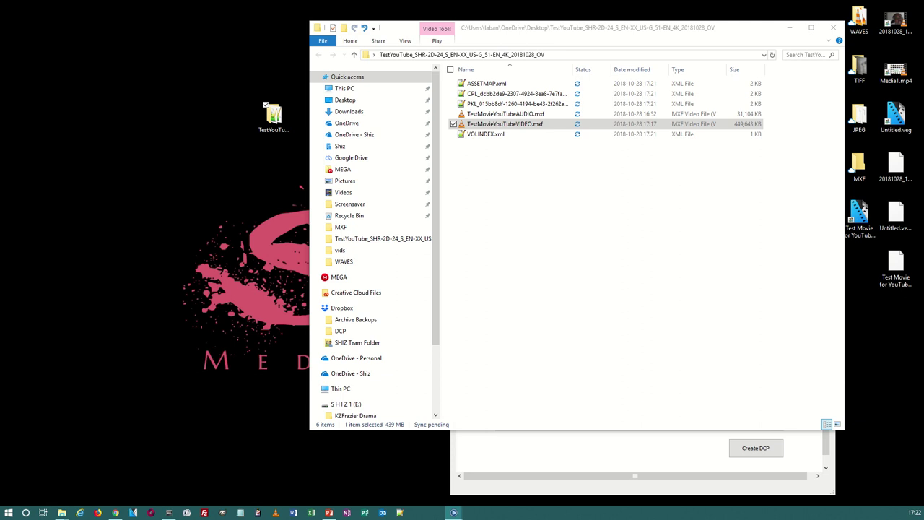
pyautogui.moveTo(498, 68); pyautogui.dragTo(411, 144)
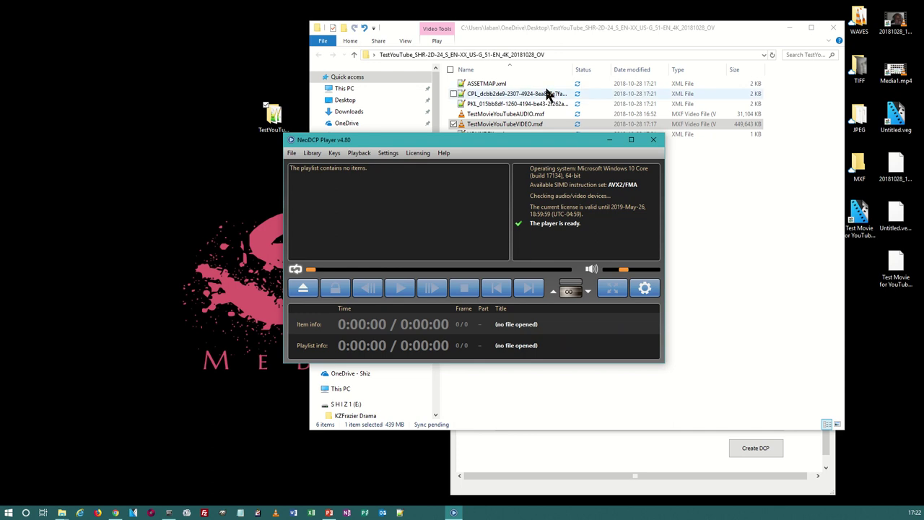
# Step: Start opening a DCP package and browse from the drives to the home Desktop folder
pyautogui.moveTo(510, 144); pyautogui.dragTo(561, 174)
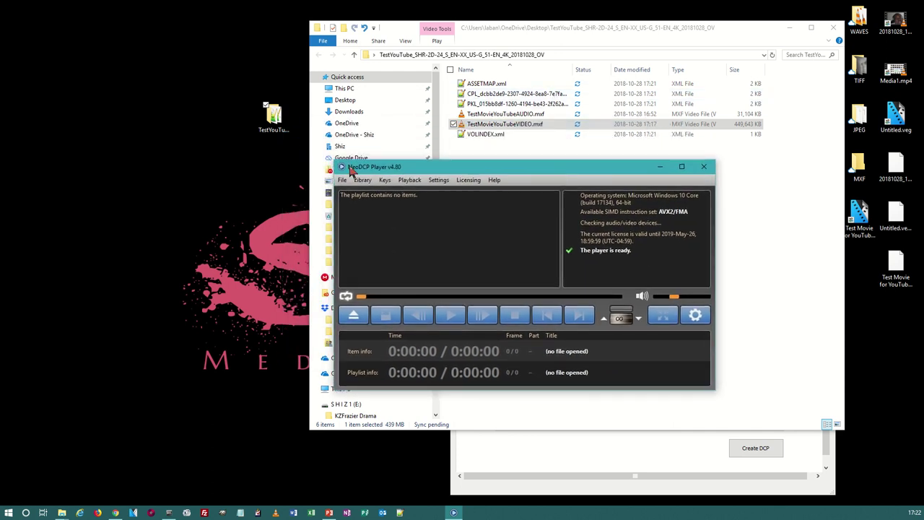
pyautogui.click(342, 180)
pyautogui.click(357, 193)
pyautogui.click(212, 210)
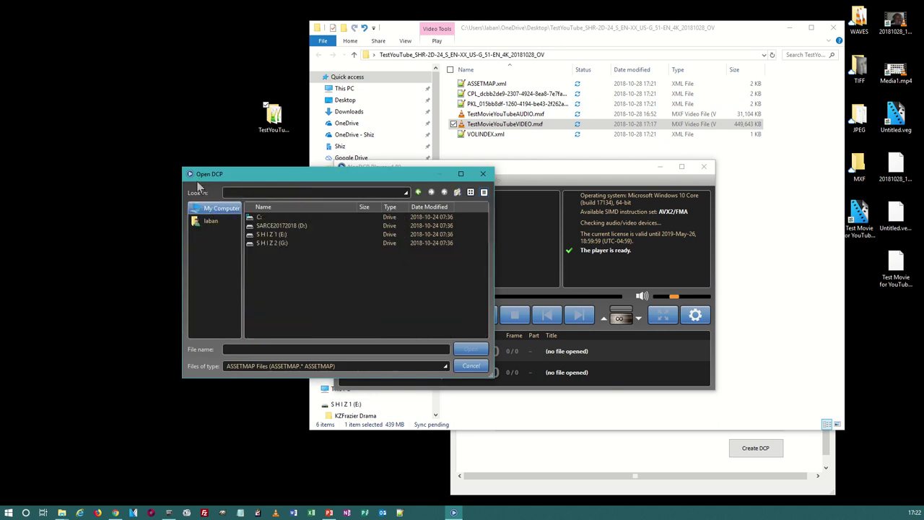
pyautogui.click(419, 193)
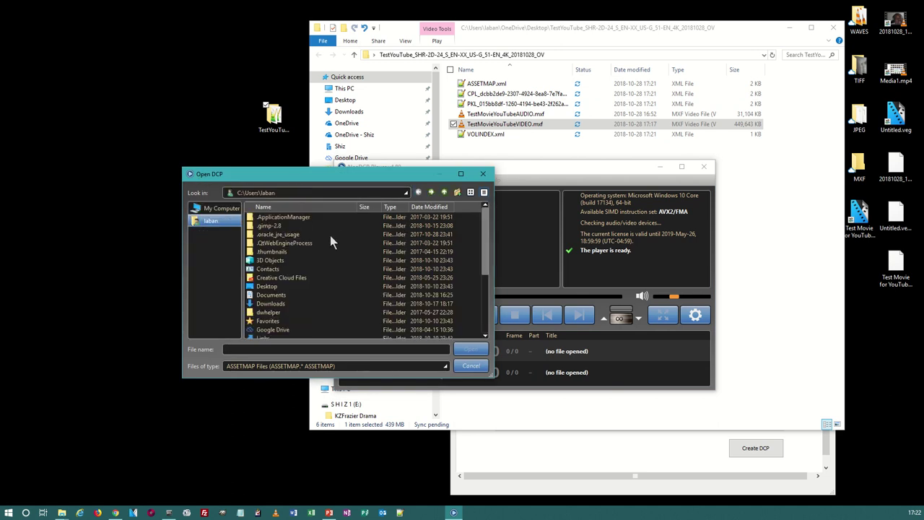
pyautogui.doubleClick(276, 289)
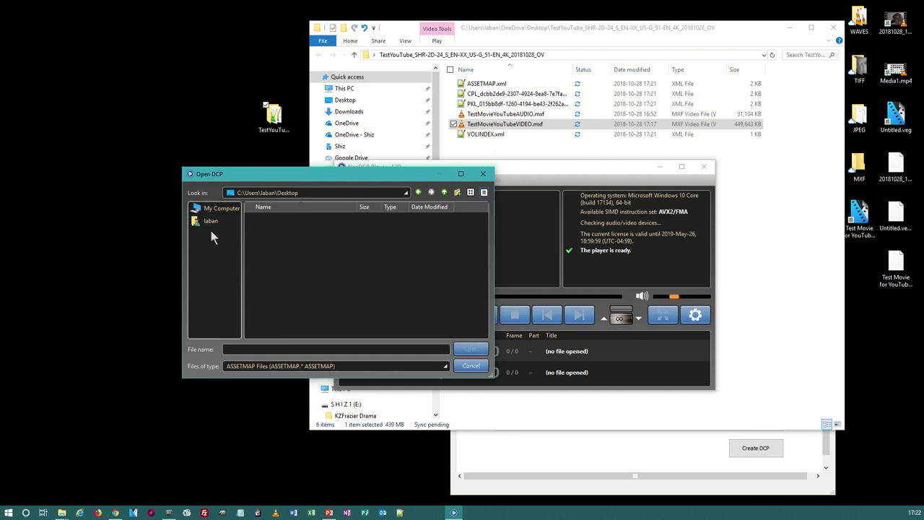
# Step: Navigate through the home folder to the OneDrive\Desktop\TestYouTube package folder
pyautogui.click(305, 194)
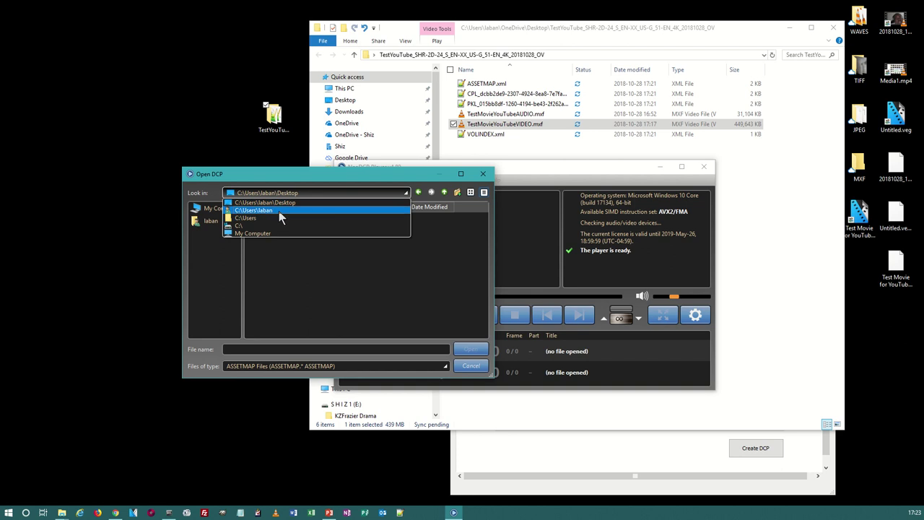
pyautogui.click(279, 211)
pyautogui.scroll(-4, 280, 288)
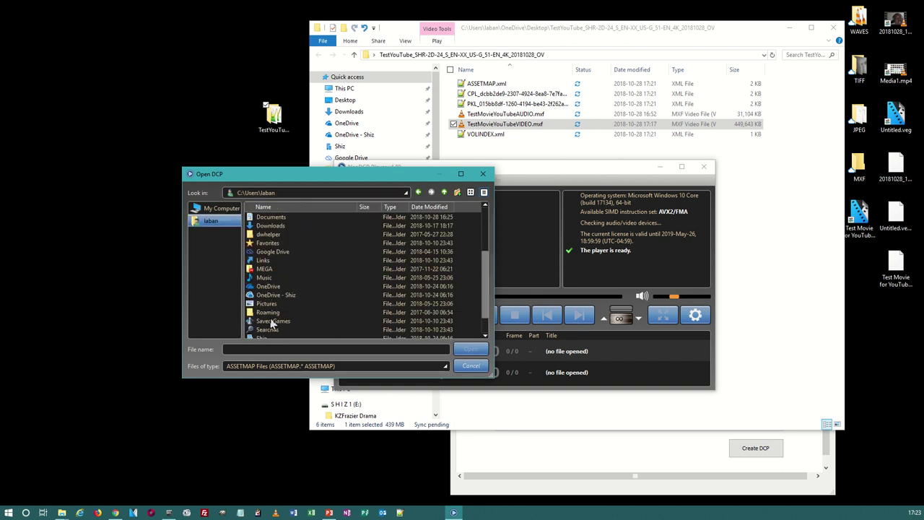
pyautogui.doubleClick(269, 263)
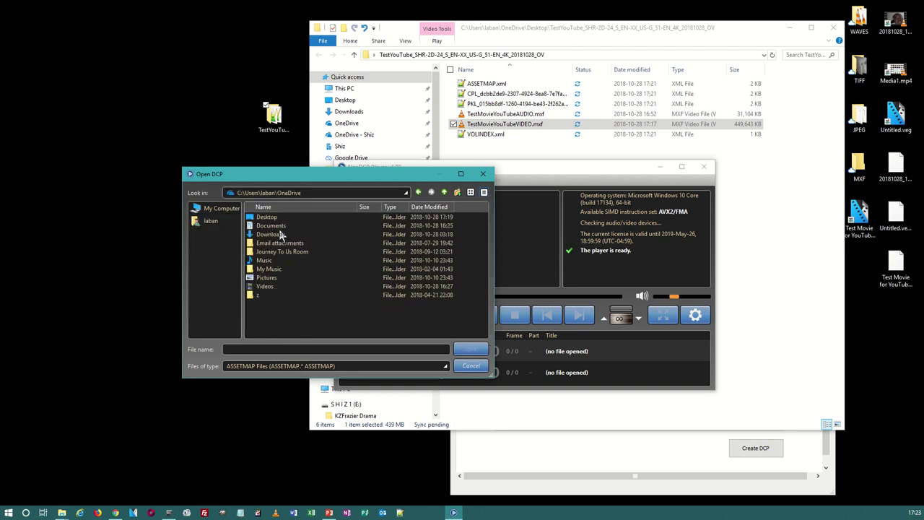
pyautogui.doubleClick(276, 218)
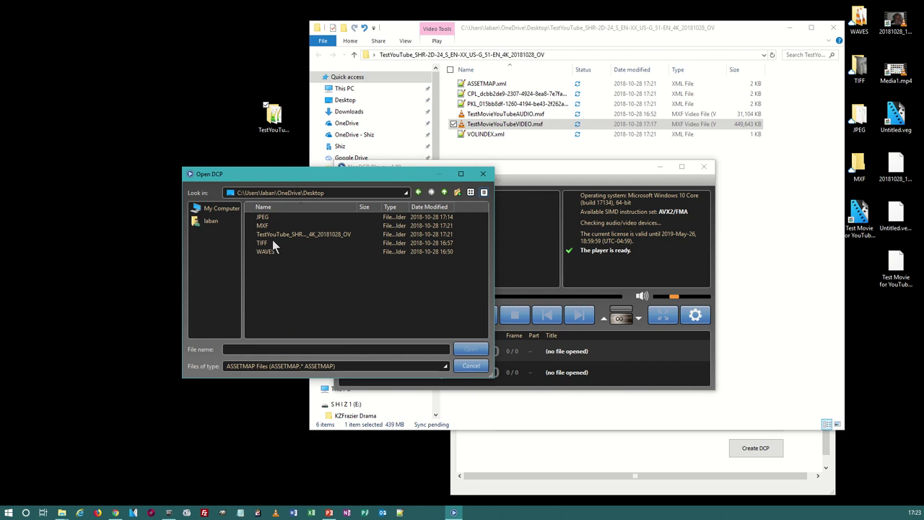
pyautogui.doubleClick(273, 235)
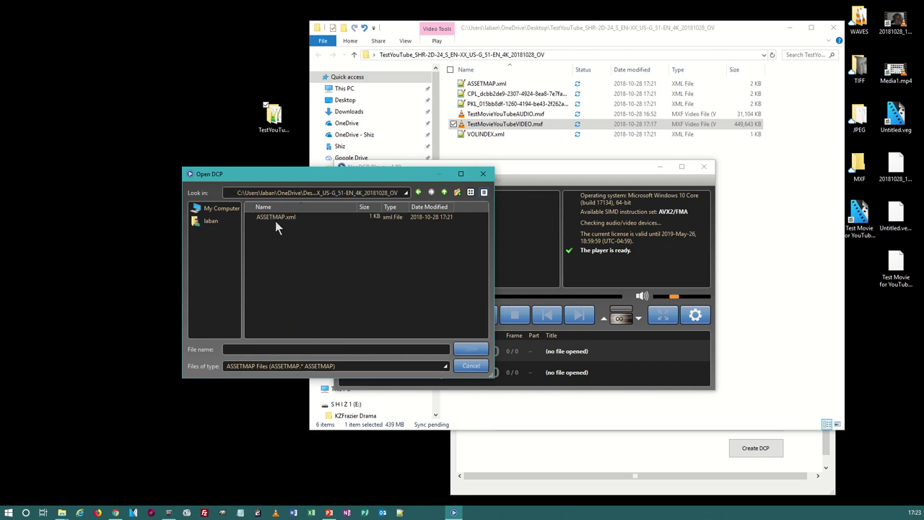
# Step: Open ASSETMAP.xml and load the 4K TestYouTube_SHR-2D-24 composition for playback
pyautogui.click(480, 84)
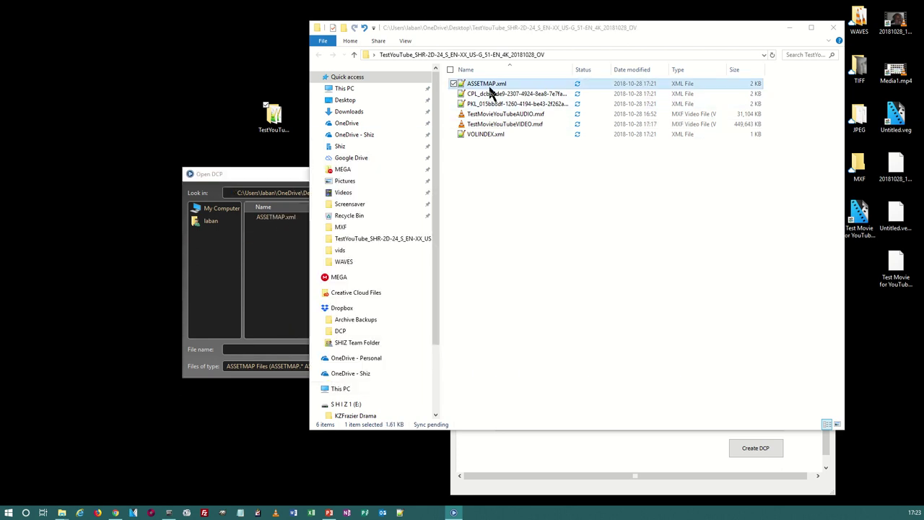
pyautogui.click(243, 175)
pyautogui.doubleClick(267, 218)
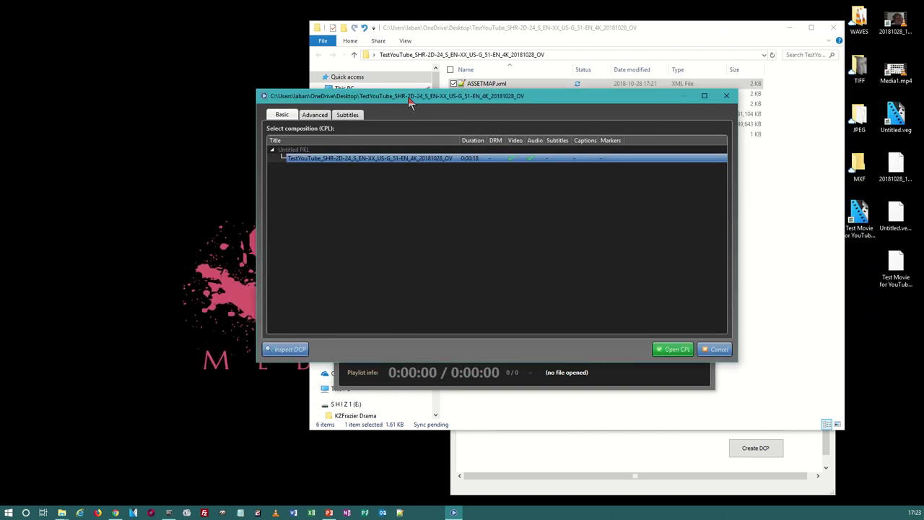
pyautogui.moveTo(408, 97); pyautogui.dragTo(388, 107)
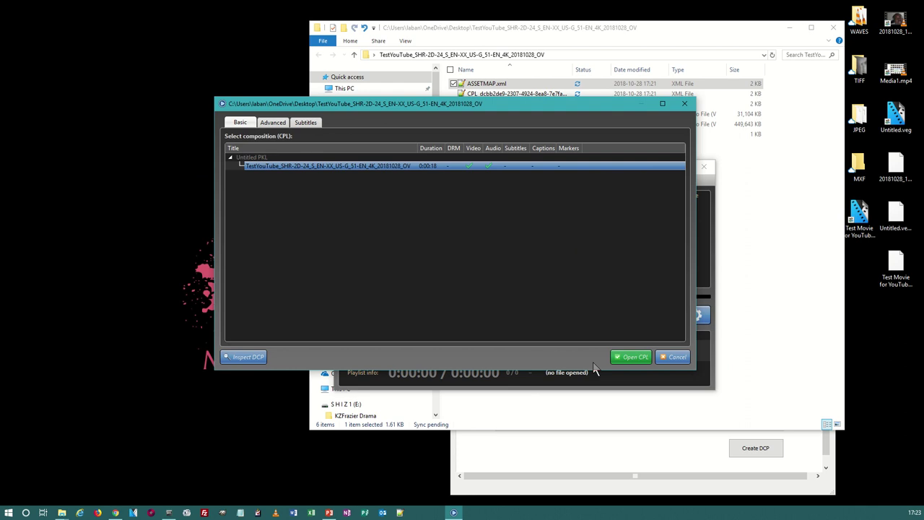
pyautogui.click(631, 358)
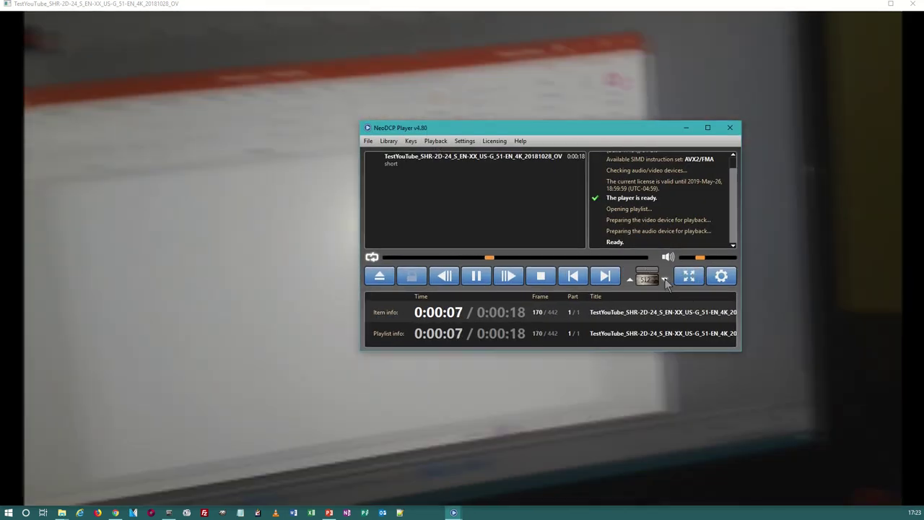
# Step: Play the composition while switching the resolution limit between 128, 4K and 1K
pyautogui.click(664, 281)
pyautogui.click(664, 280)
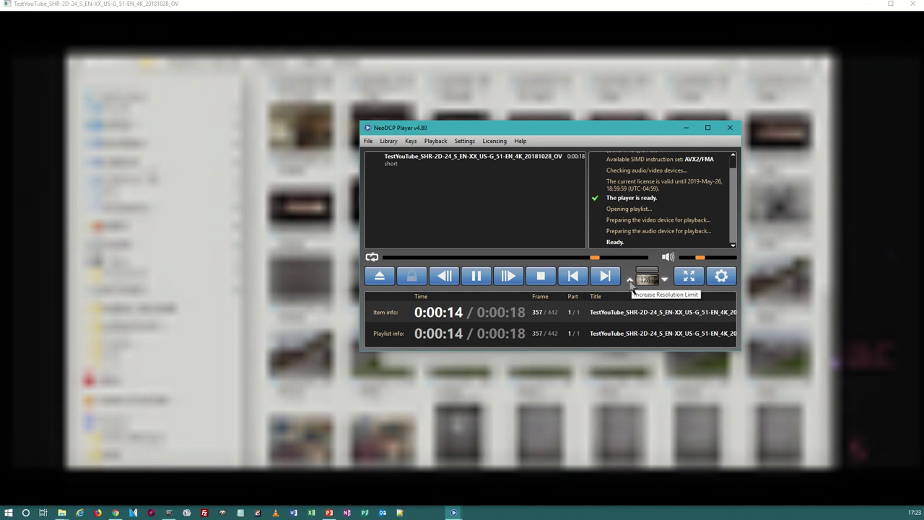
pyautogui.click(634, 281)
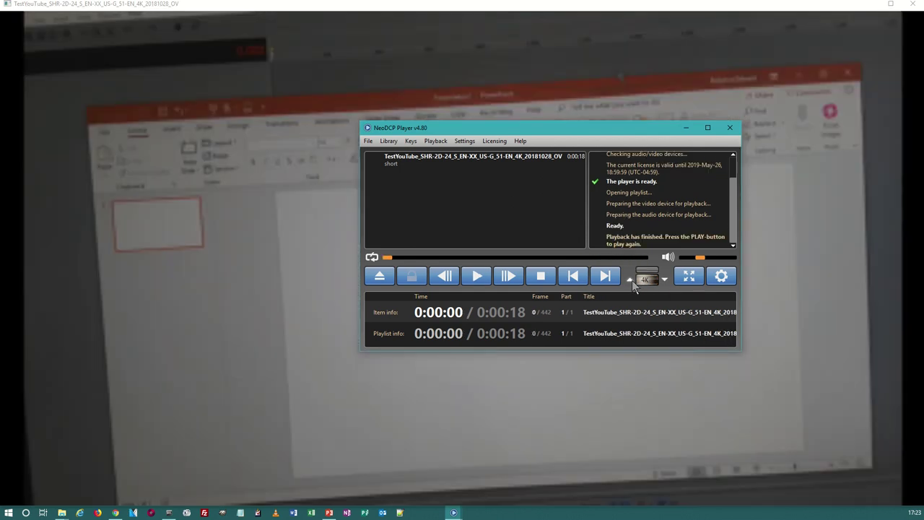
pyautogui.click(476, 276)
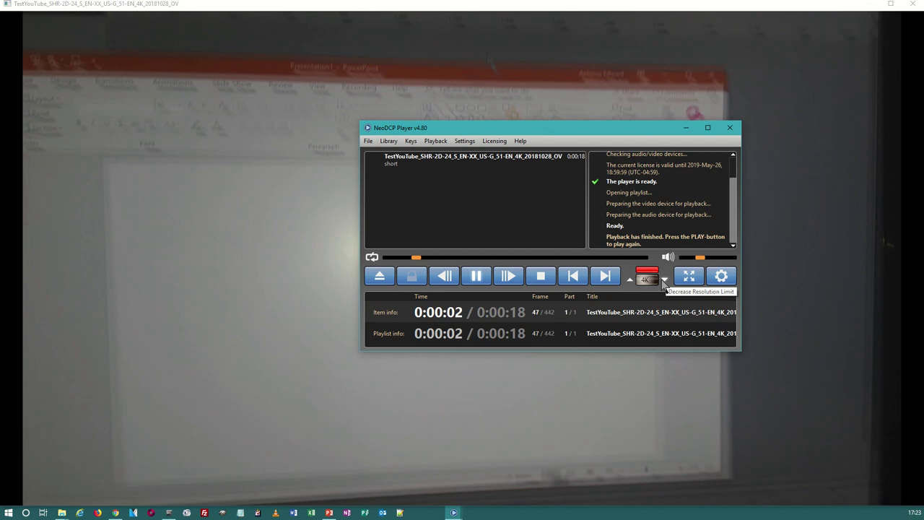
pyautogui.click(665, 280)
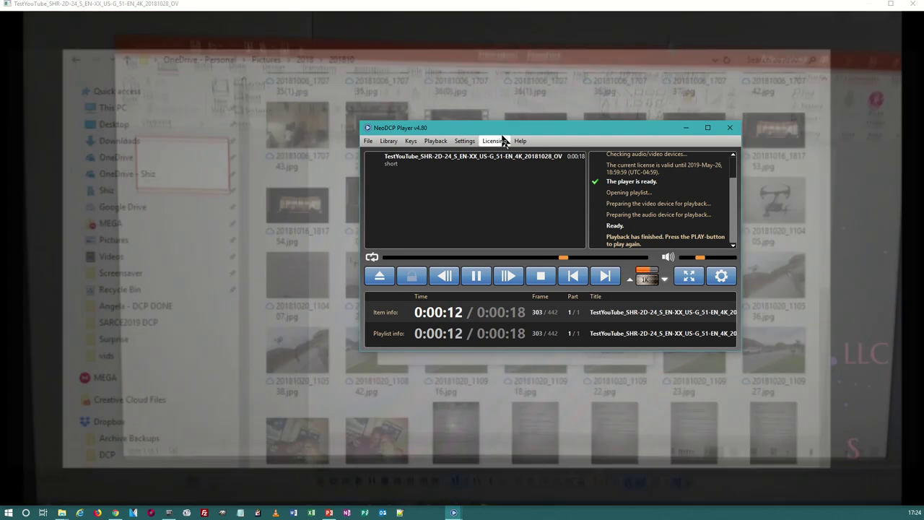
# Step: View the licensing options, then minimize the player and exit the full-screen video
pyautogui.click(496, 141)
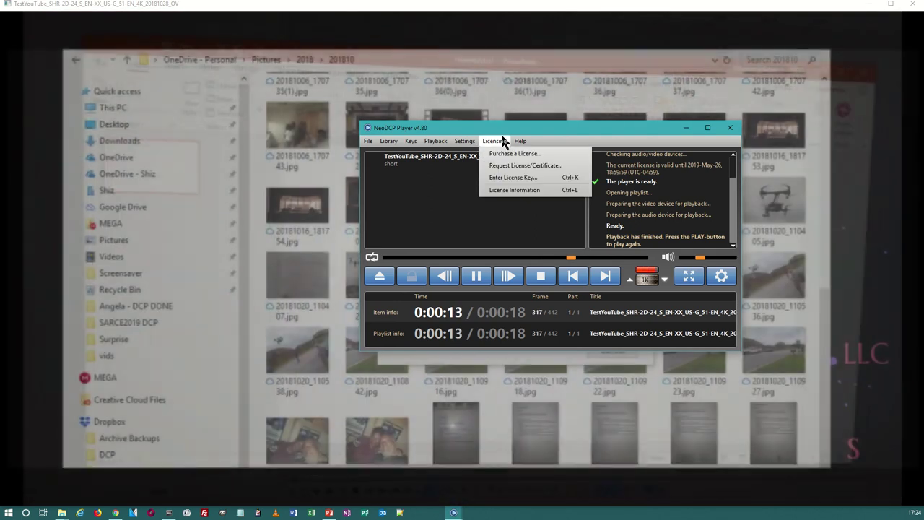
pyautogui.click(686, 127)
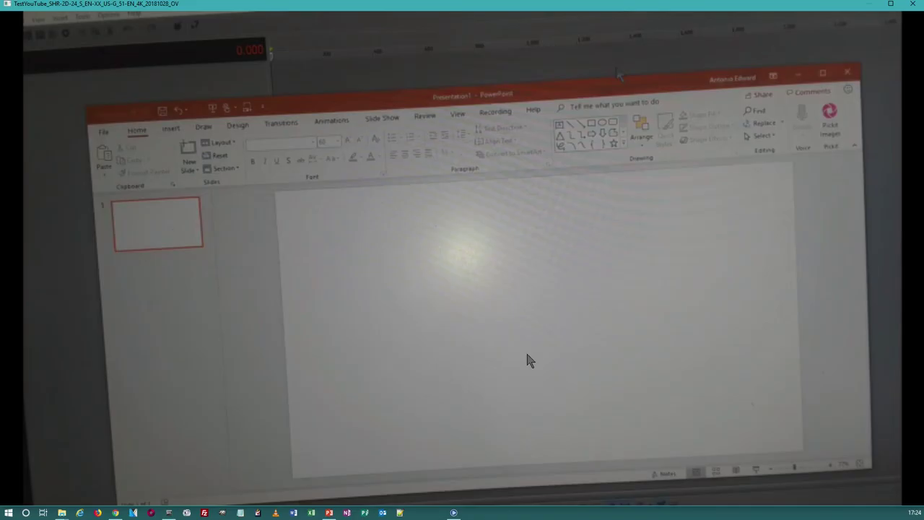
pyautogui.click(912, 3)
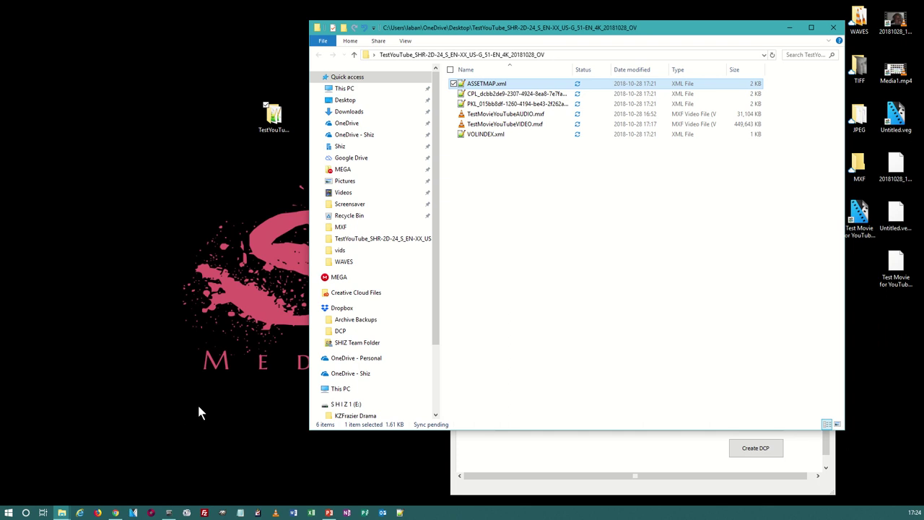
# Step: Show and dismiss the About OpenDCP box, then launch VEGAS Pro 14.0 from the taskbar
pyautogui.click(562, 444)
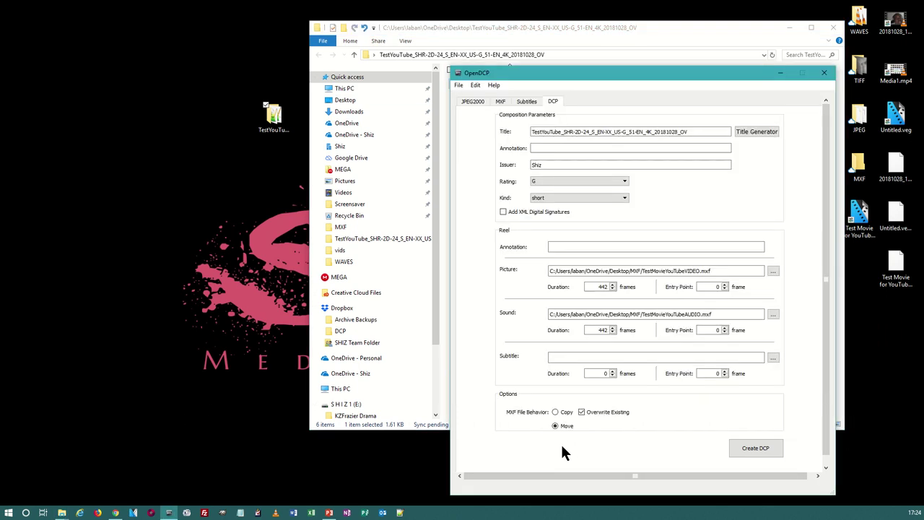
pyautogui.click(494, 85)
pyautogui.click(509, 96)
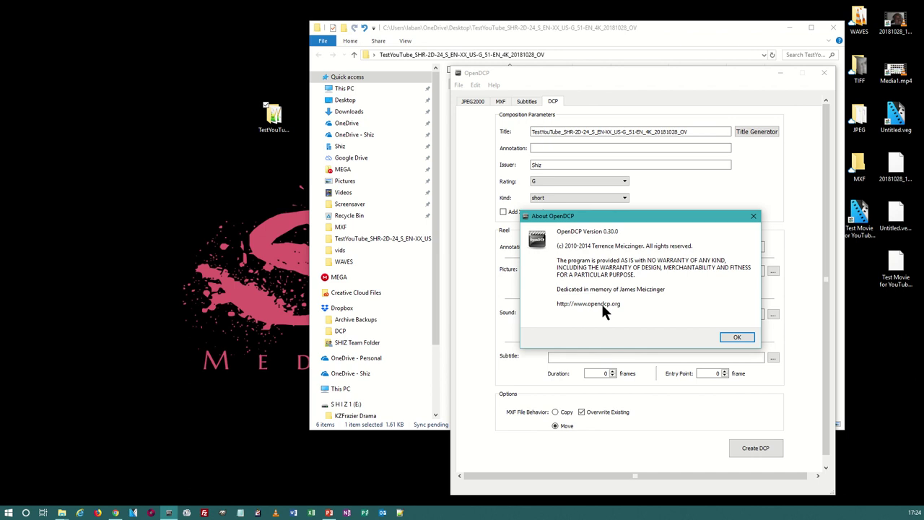
pyautogui.click(736, 337)
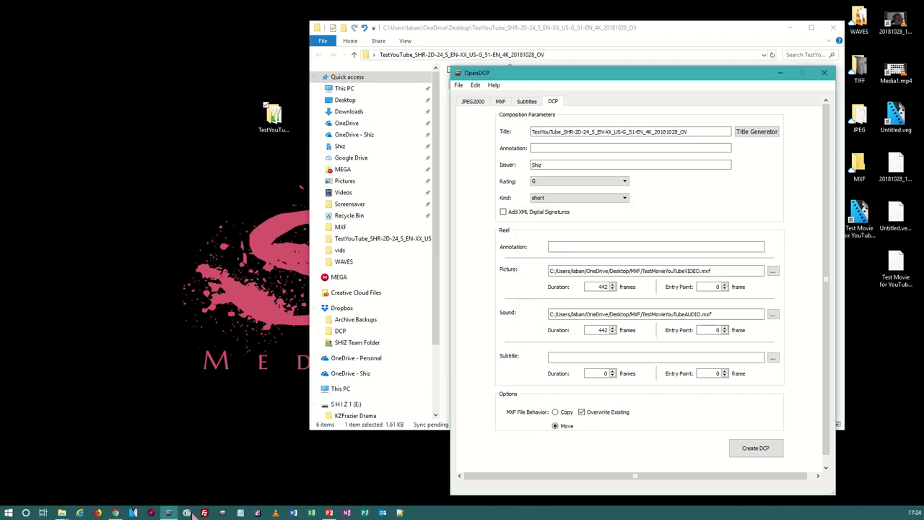
pyautogui.click(133, 512)
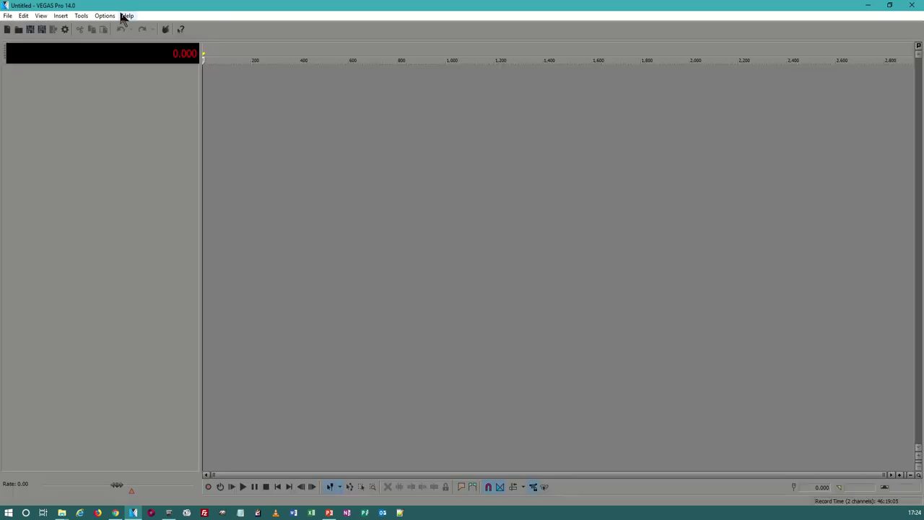
# Step: Open the VEGAS Pro Home Page from the Help menu in the web browser
pyautogui.click(124, 15)
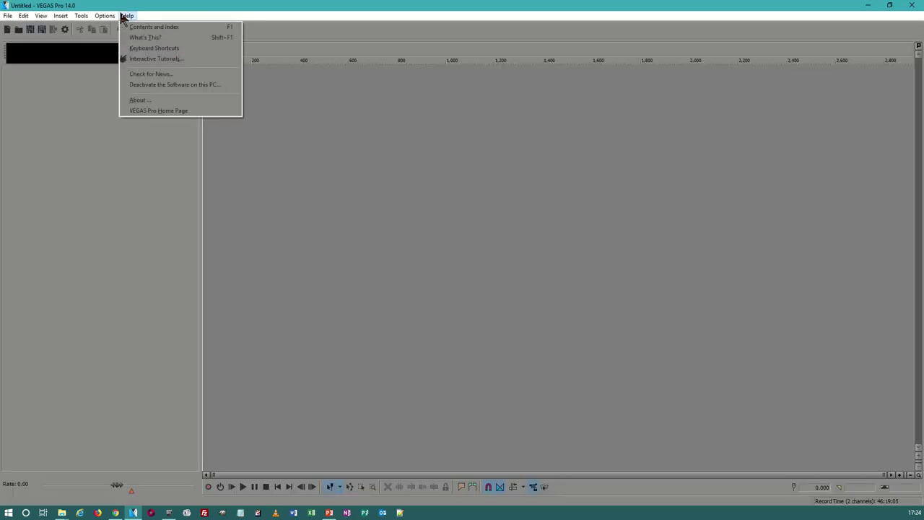
pyautogui.click(157, 111)
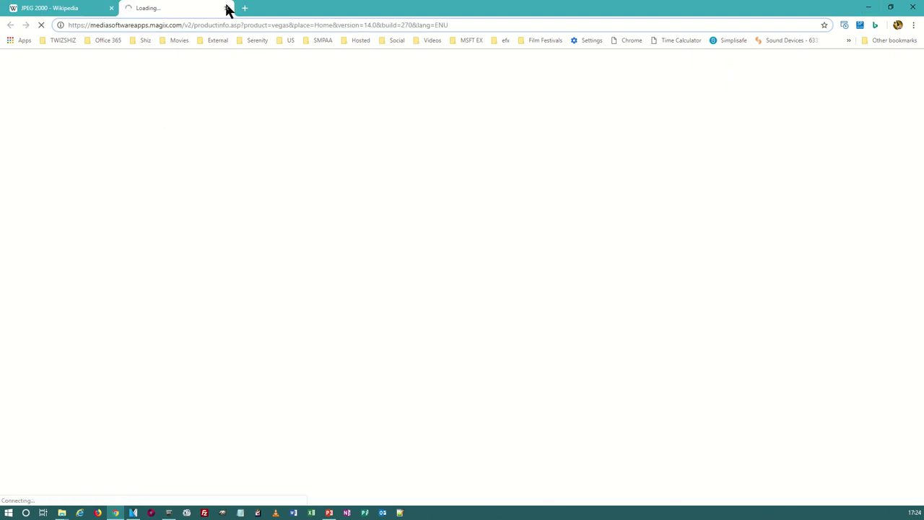
# Step: Browse to the VEGAS Pro Edit product page, then the VEGAS Pro Suite page
pyautogui.click(220, 26)
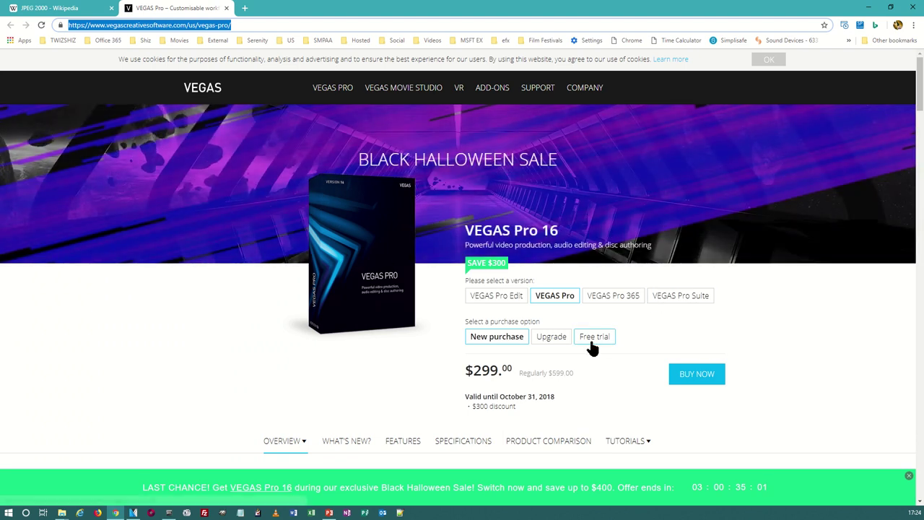
pyautogui.click(496, 298)
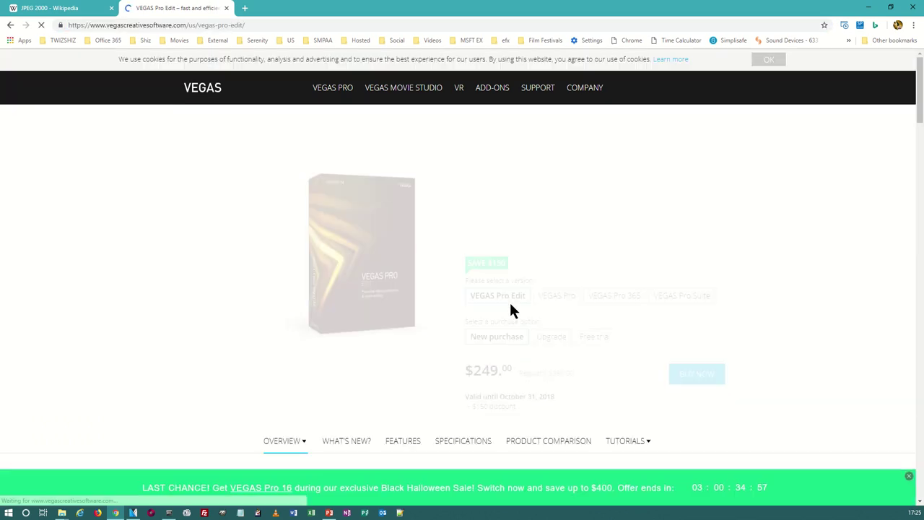
pyautogui.moveTo(496, 81)
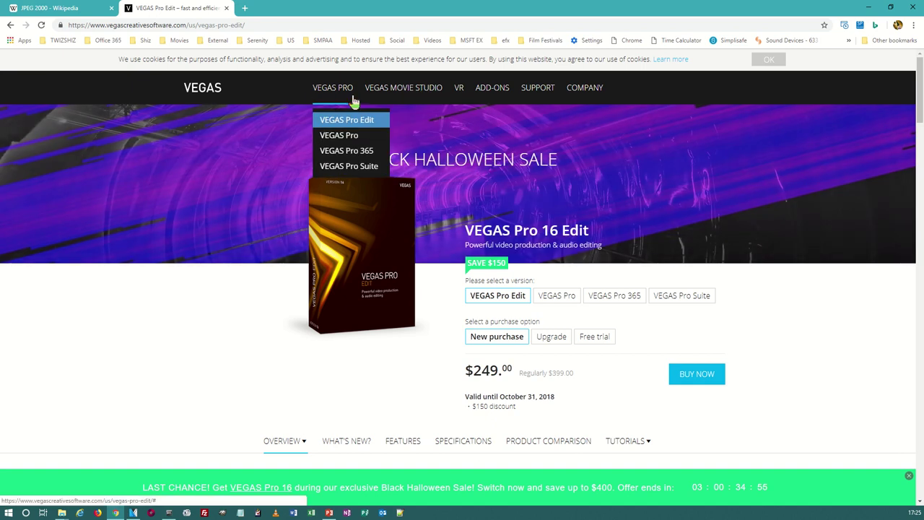
pyautogui.click(353, 167)
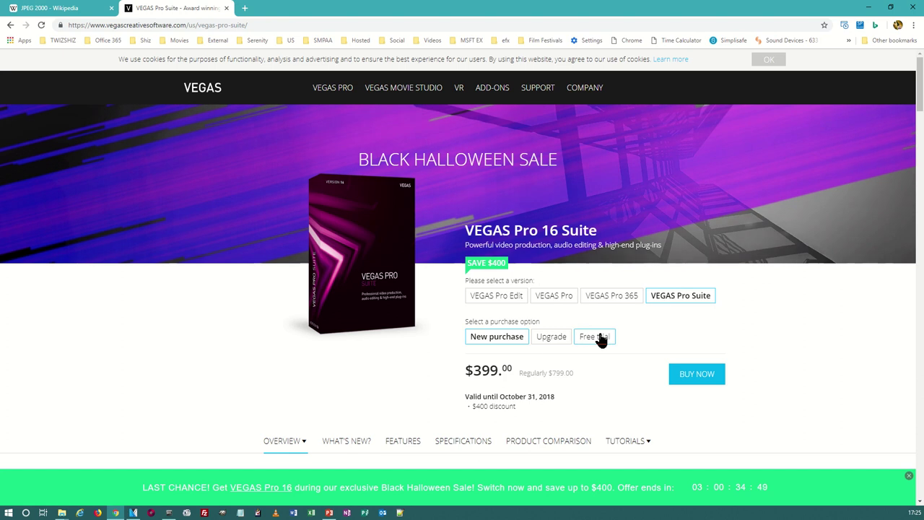
# Step: Scroll through the VEGAS Pro Suite product page
pyautogui.scroll(-2, 594, 361)
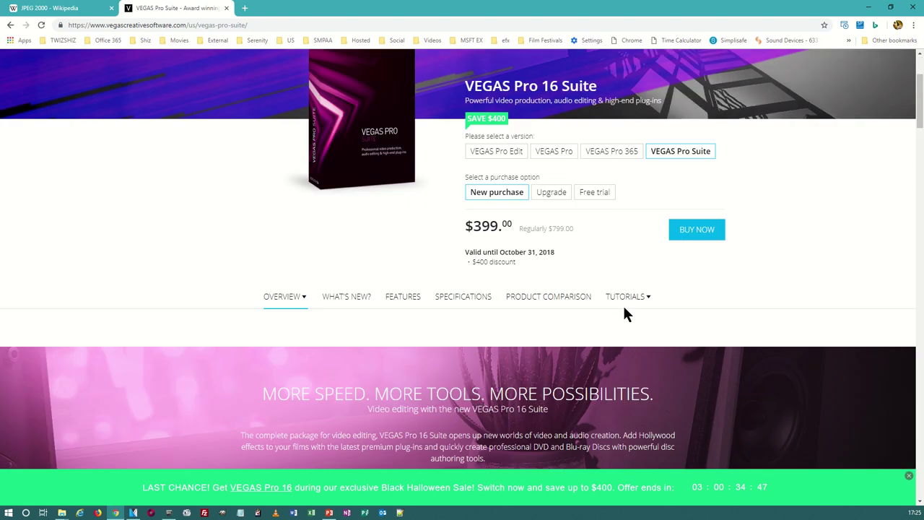
pyautogui.moveTo(615, 302)
pyautogui.scroll(2, 534, 336)
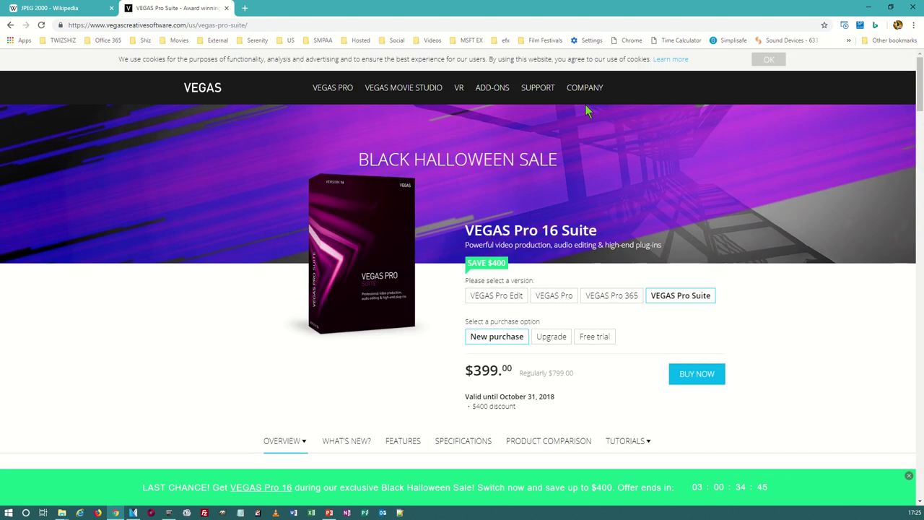
pyautogui.moveTo(451, 106)
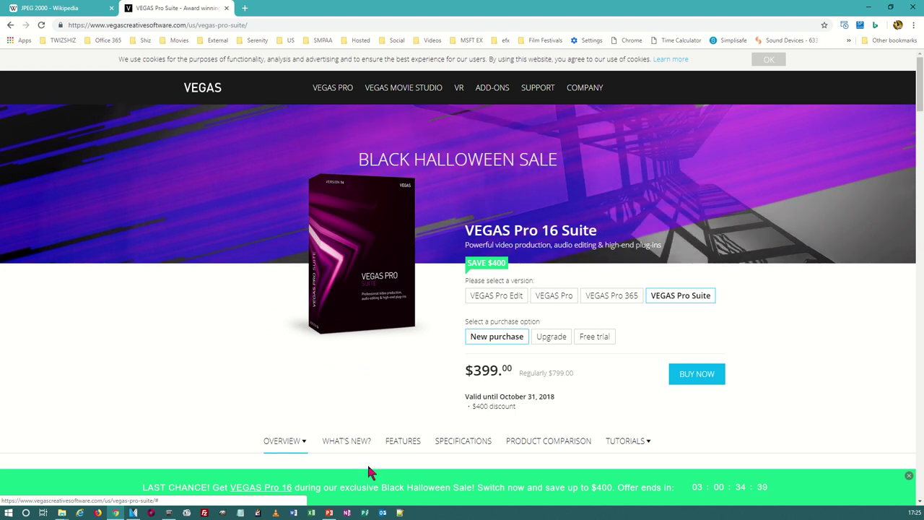
pyautogui.moveTo(168, 512)
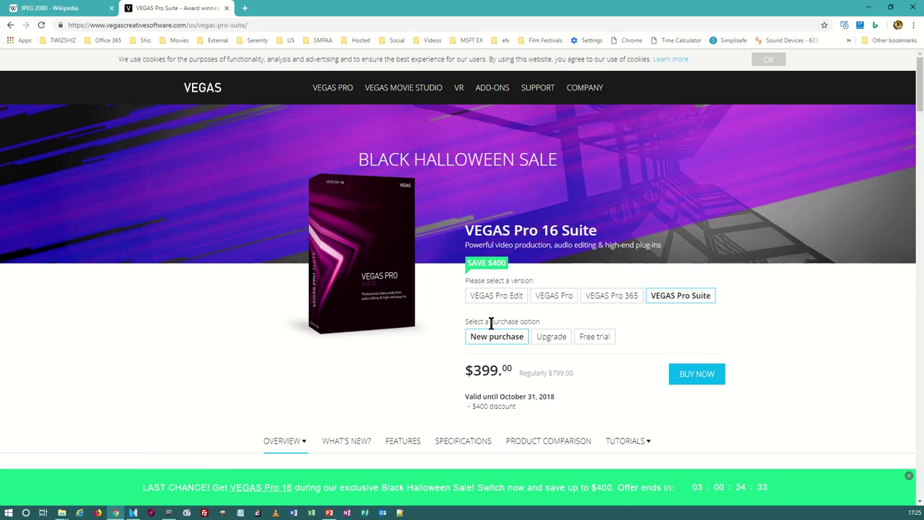
pyautogui.scroll(-10, 343, 323)
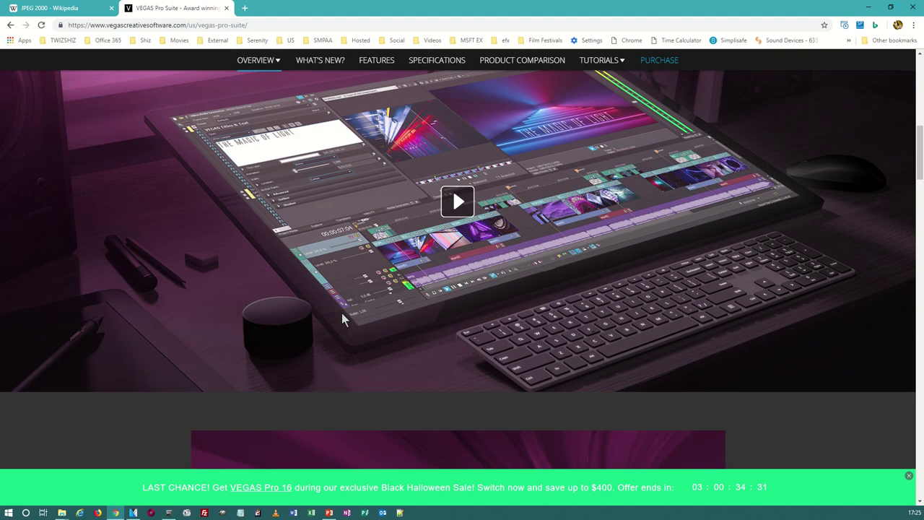
pyautogui.scroll(-15, 342, 309)
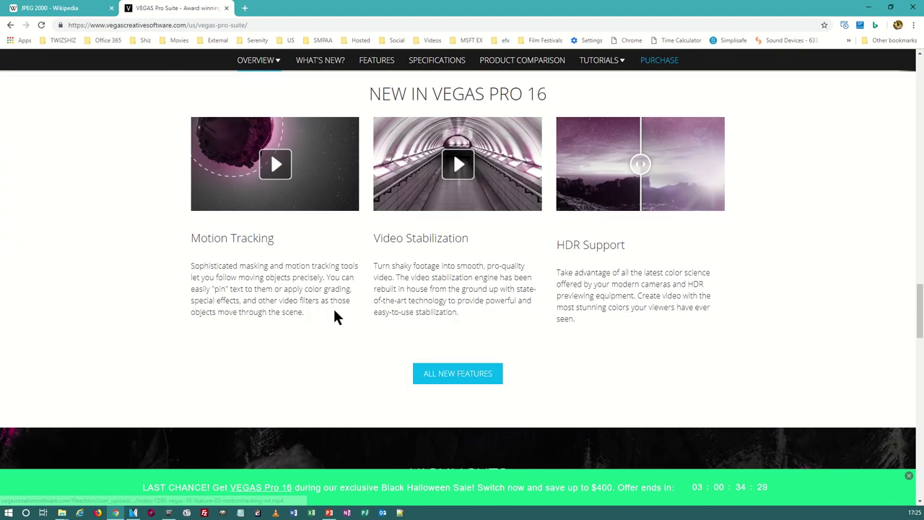
pyautogui.scroll(-3, 339, 309)
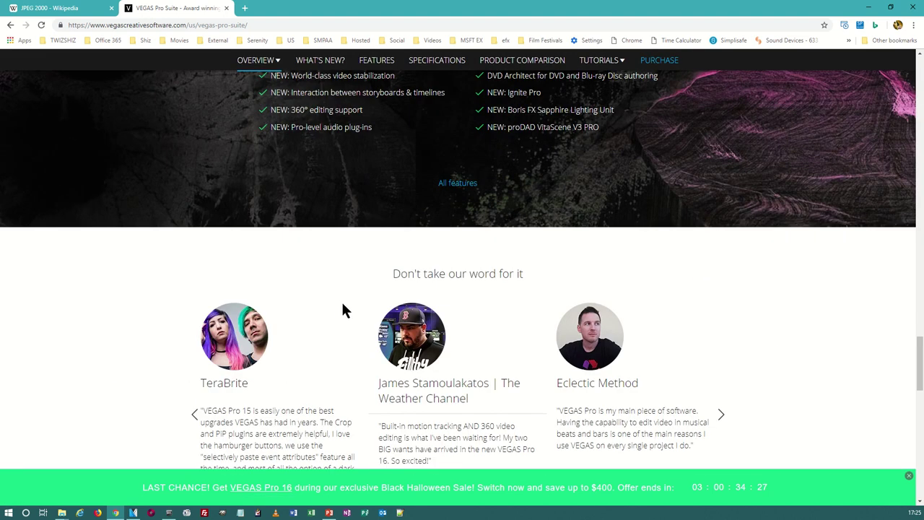
# Step: Minimize VEGAS Pro and then Chrome, revealing Explorer and OpenDCP
pyautogui.click(133, 513)
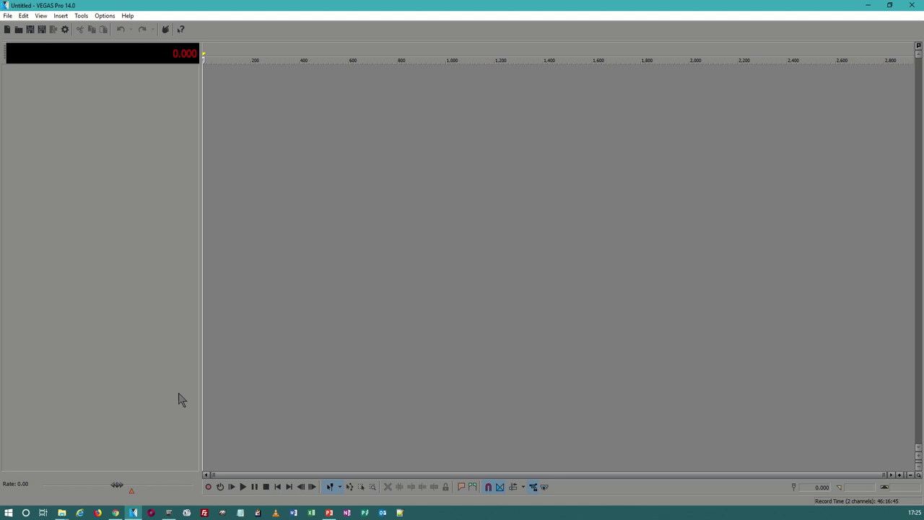
pyautogui.click(867, 6)
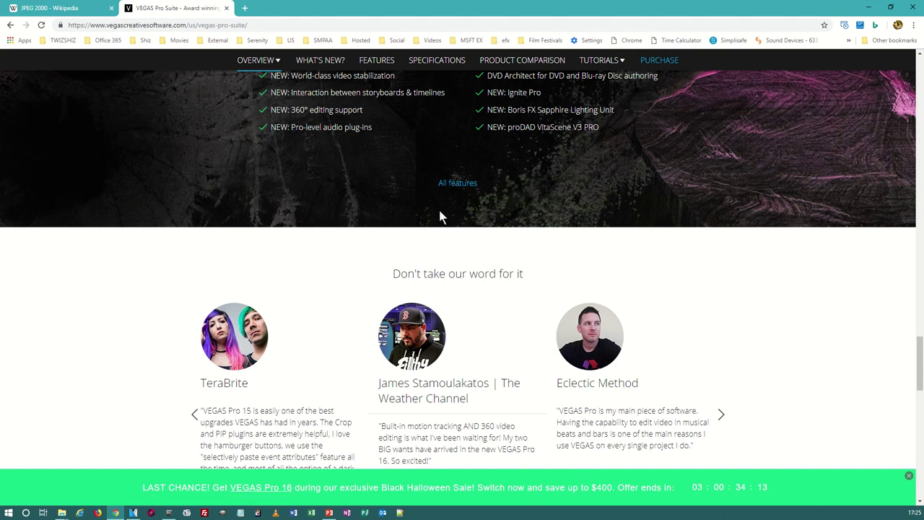
pyautogui.click(870, 8)
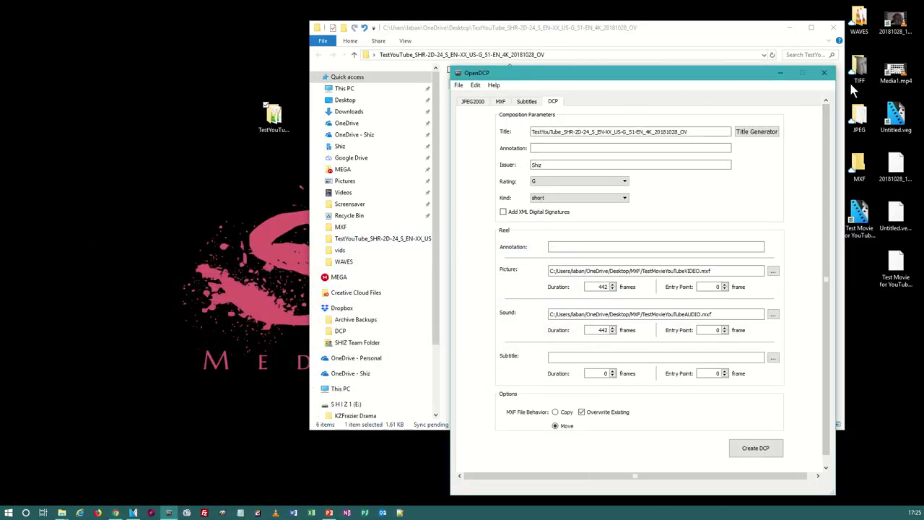
# Step: Close OpenDCP and drag the DCP folder toward Explorer, cancelling the subfolder warning
pyautogui.click(825, 73)
pyautogui.click(272, 119)
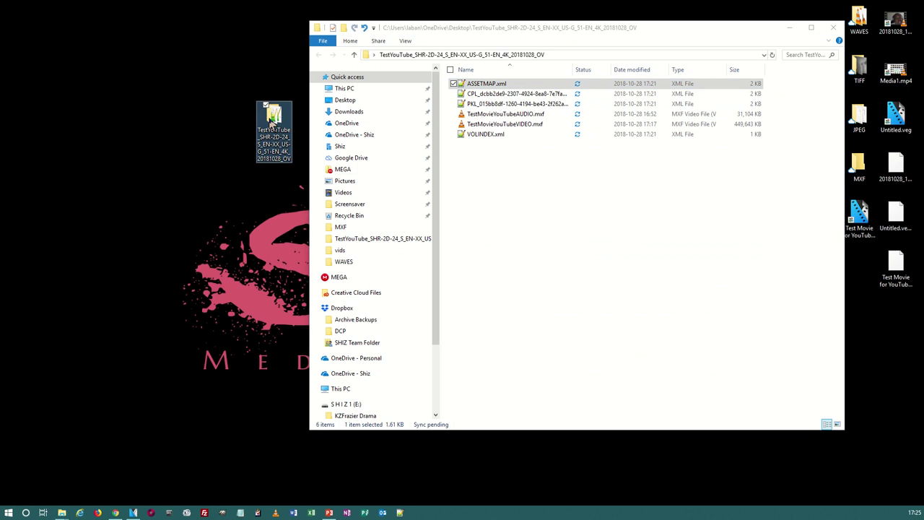
pyautogui.moveTo(270, 122); pyautogui.dragTo(513, 197)
pyautogui.click(550, 193)
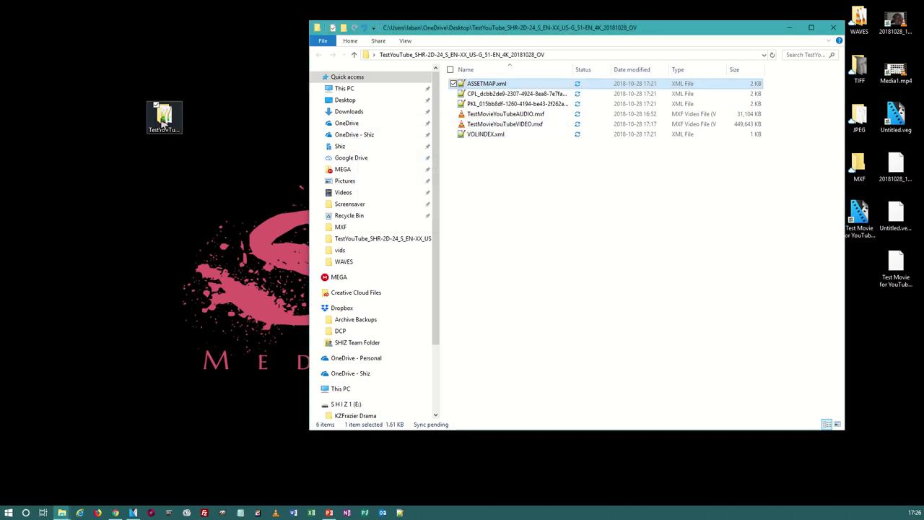
# Step: Reposition the DCP folder icon on the desktop, finally placing it lower down
pyautogui.moveTo(163, 121)
pyautogui.mouseDown()
pyautogui.moveTo(185, 140)
pyautogui.moveTo(578, 231)
pyautogui.moveTo(147, 184)
pyautogui.moveTo(165, 129)
pyautogui.mouseUp()
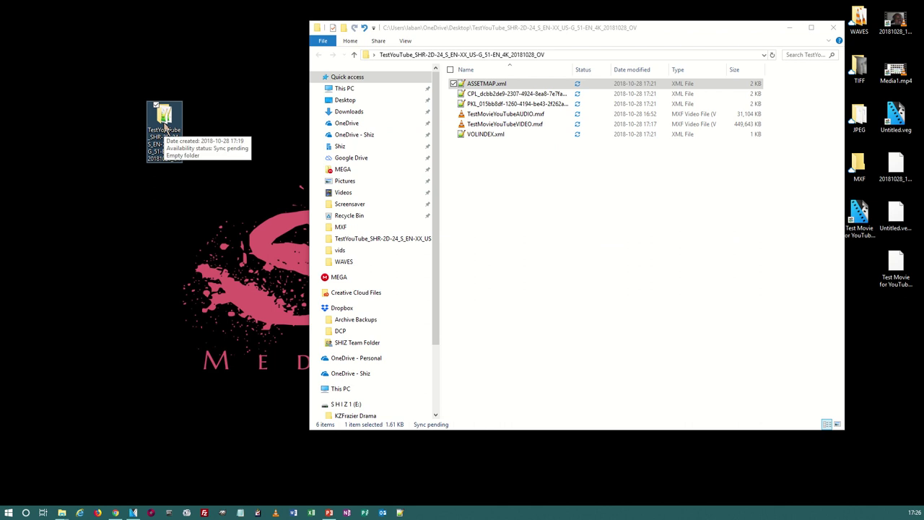
pyautogui.moveTo(171, 129); pyautogui.dragTo(195, 97)
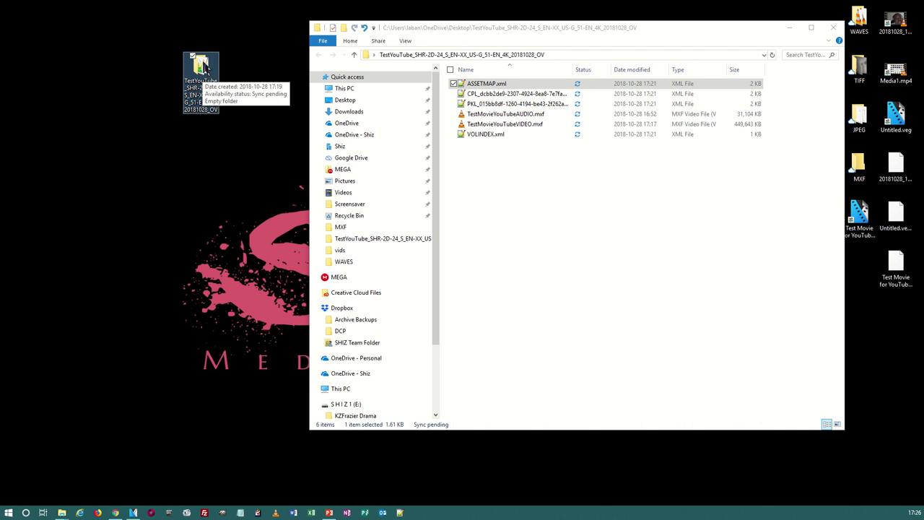
pyautogui.moveTo(205, 72); pyautogui.dragTo(238, 168)
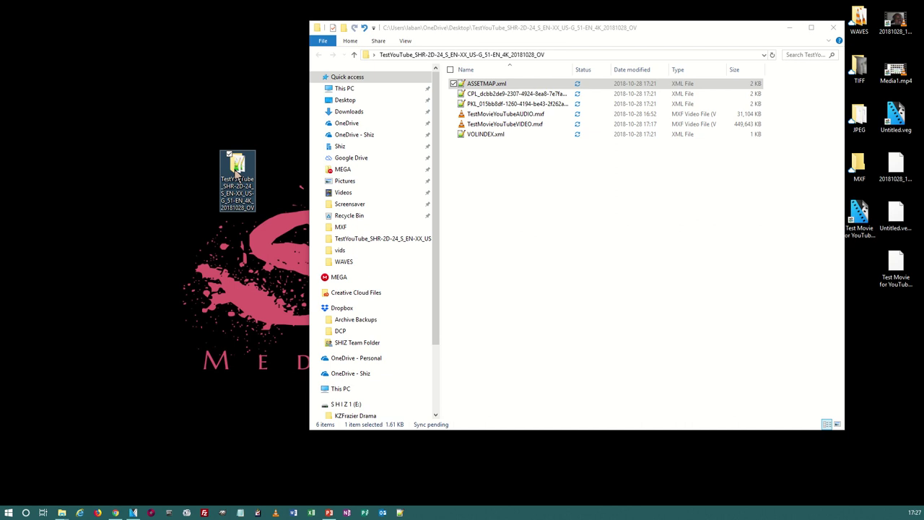
# Step: Move the TestYouTube DCP folder icon higher on the desktop and deselect it
pyautogui.click(494, 190)
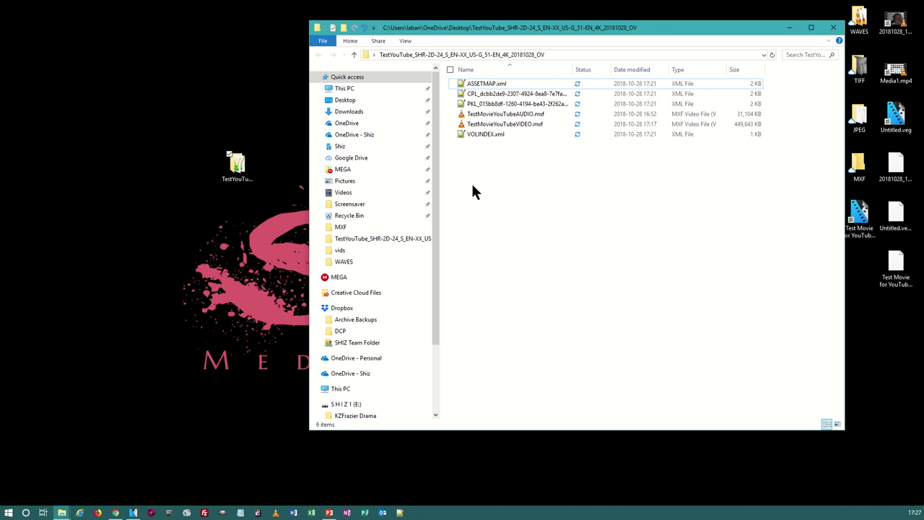
pyautogui.click(242, 170)
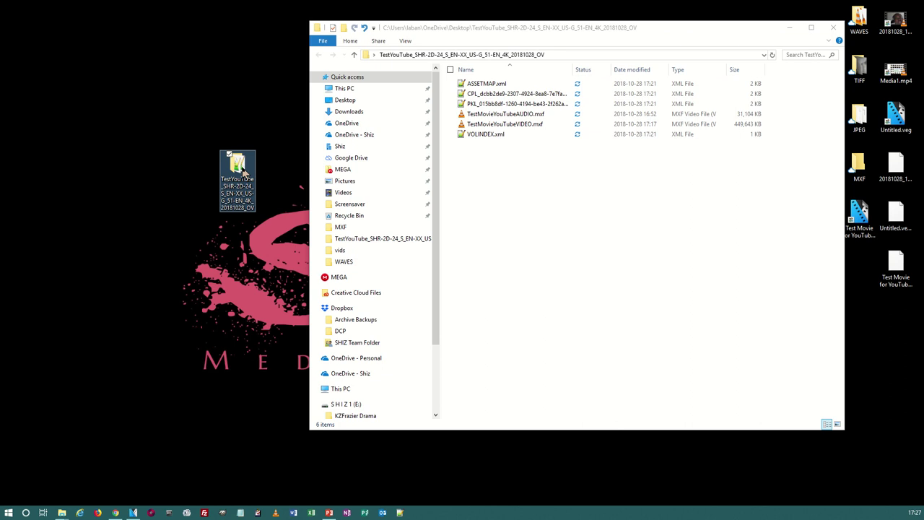
pyautogui.moveTo(242, 170); pyautogui.dragTo(242, 120)
pyautogui.click(232, 214)
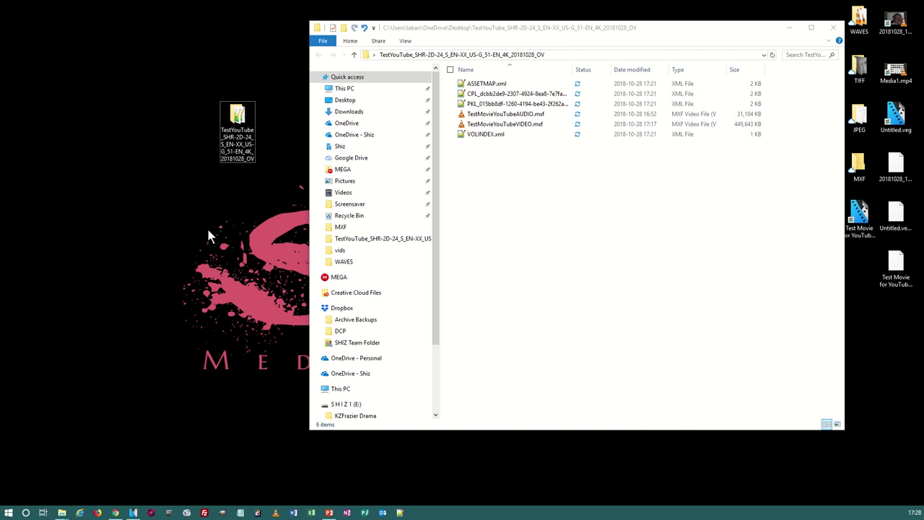
# Step: Refresh the desktop and select the DCP package folder to view its details
pyautogui.rightClick(191, 57)
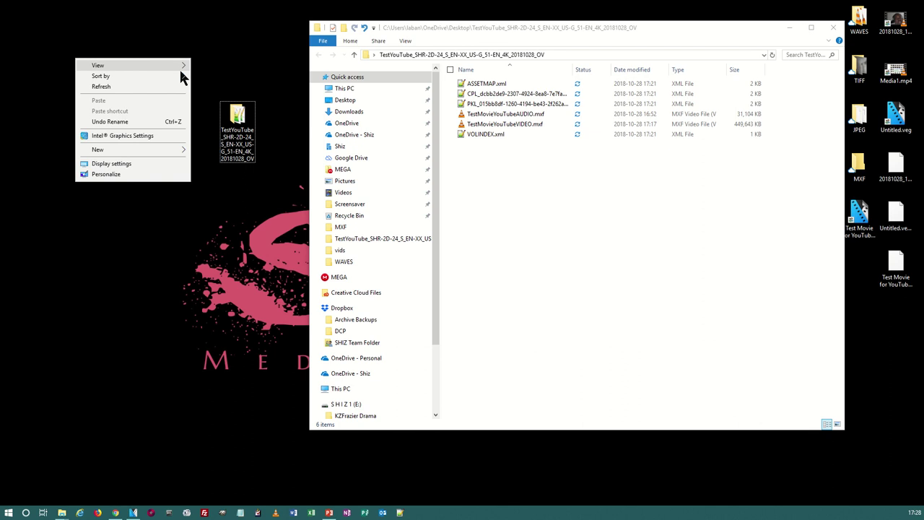
pyautogui.click(167, 87)
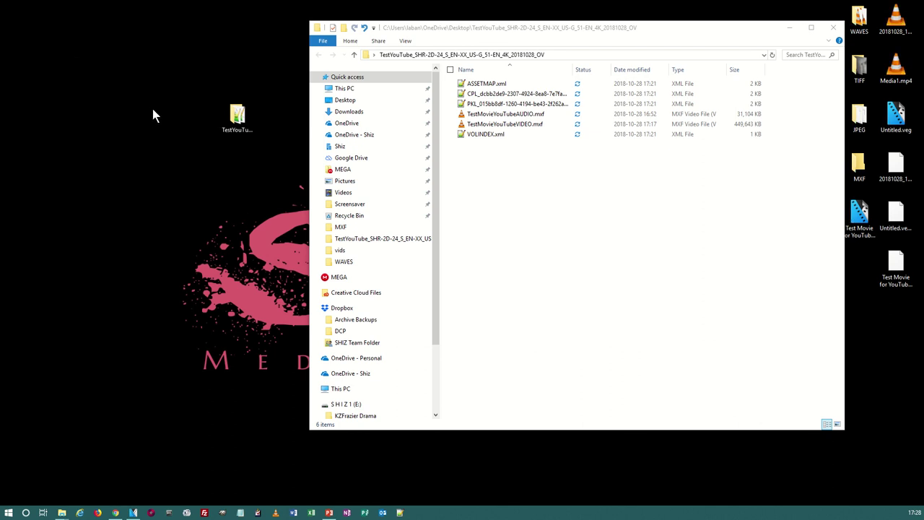
pyautogui.click(241, 114)
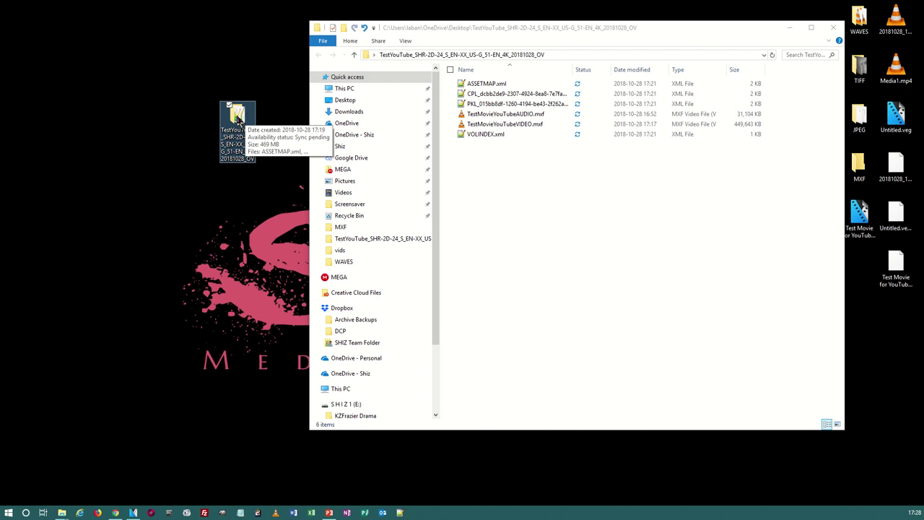
pyautogui.moveTo(432, 3)
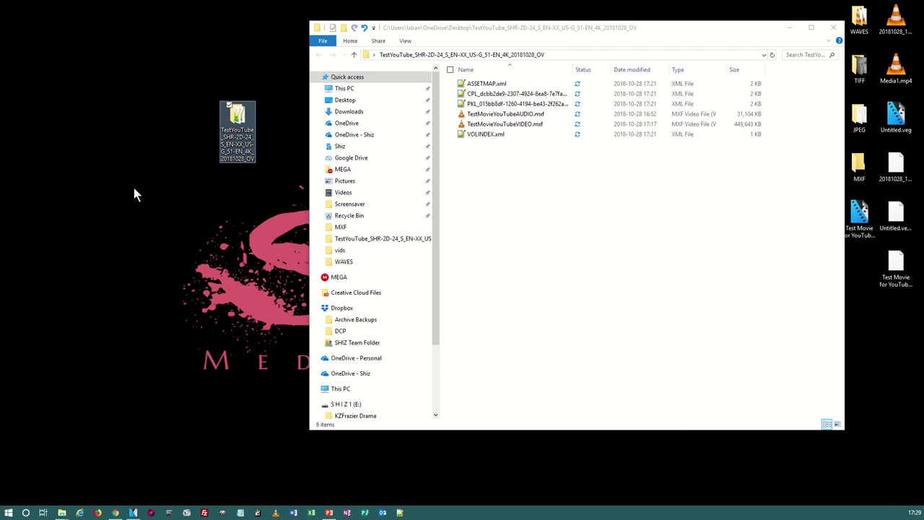
# Step: In Chrome, open the Shiz Media Studios homepage from the Shiz bookmarks folder
pyautogui.moveTo(484, 4)
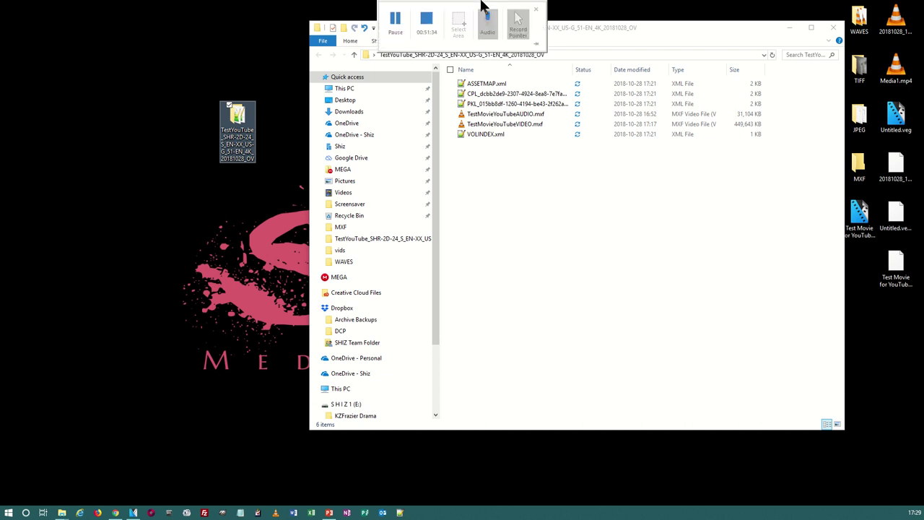
pyautogui.click(114, 513)
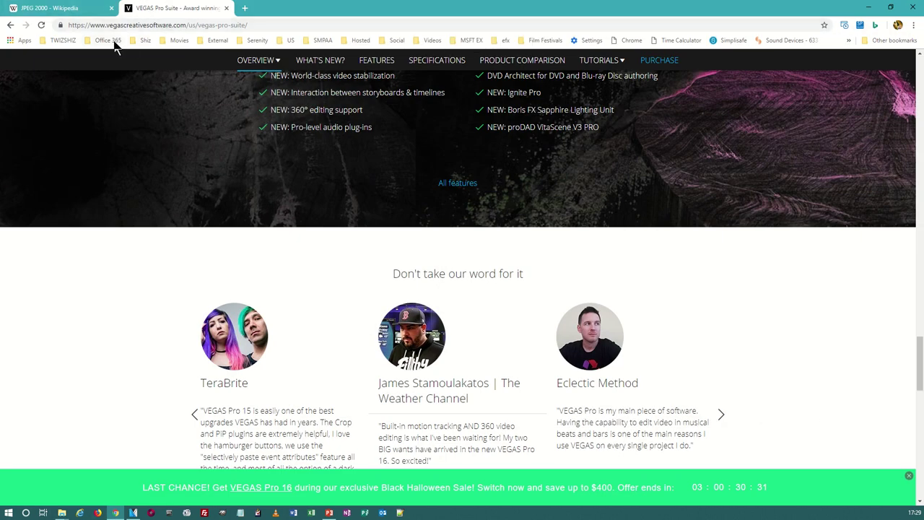
pyautogui.click(139, 41)
pyautogui.click(149, 91)
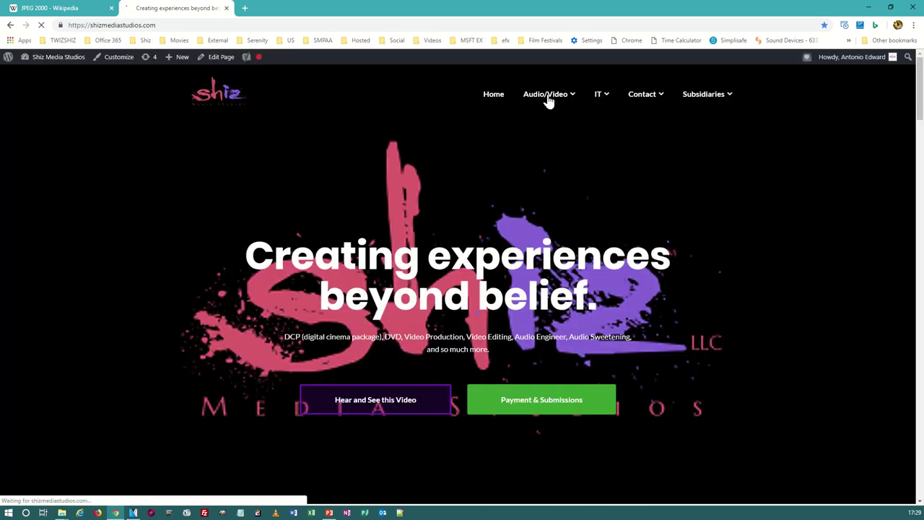
# Step: Go to the Digital Cinema Package page, scroll through it, and open the SARCE 2019 link
pyautogui.moveTo(549, 98)
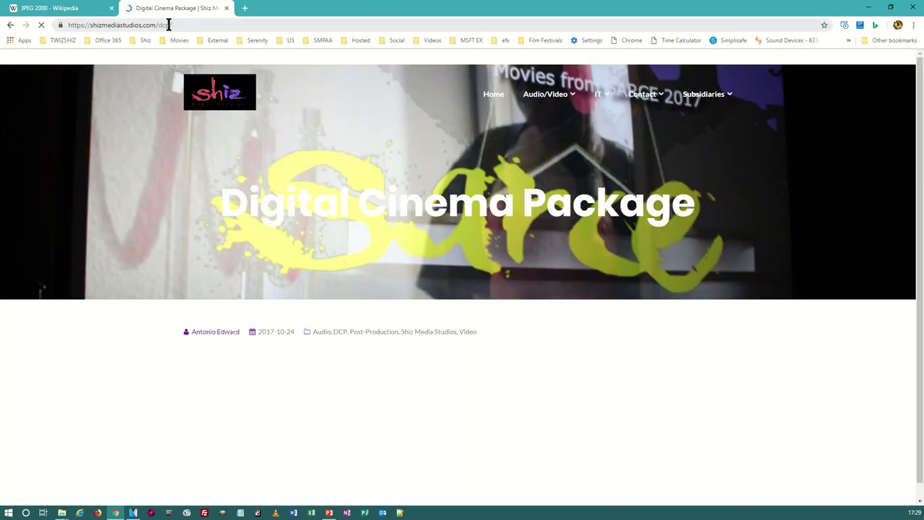
pyautogui.moveTo(547, 98)
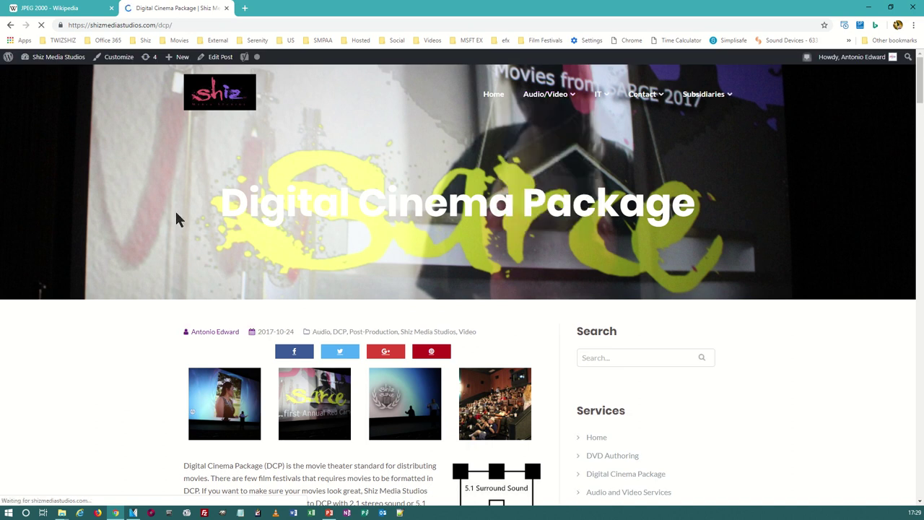
pyautogui.scroll(-6, 159, 211)
pyautogui.scroll(-15, 153, 203)
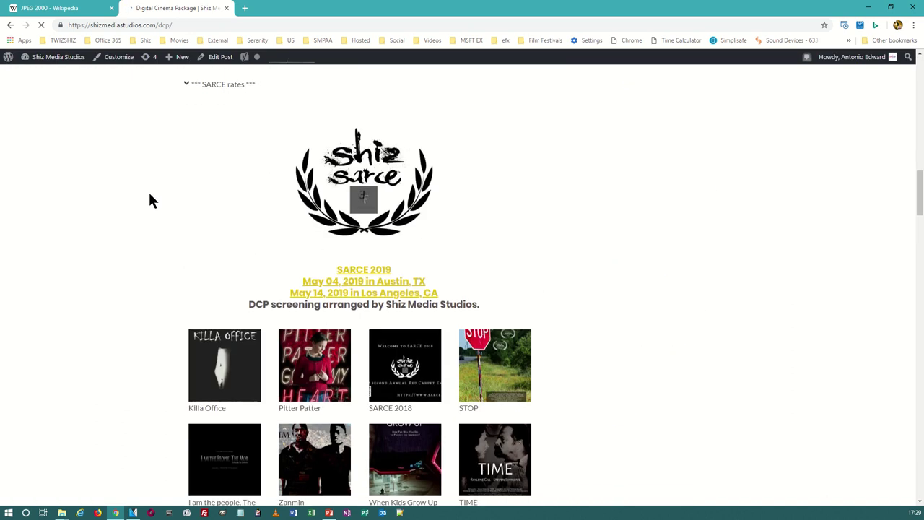
pyautogui.scroll(-5, 149, 193)
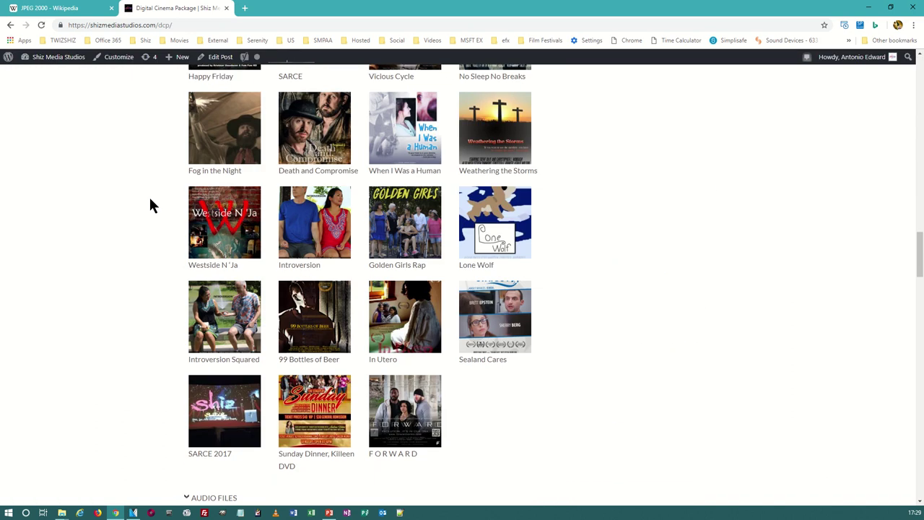
pyautogui.scroll(9, 150, 201)
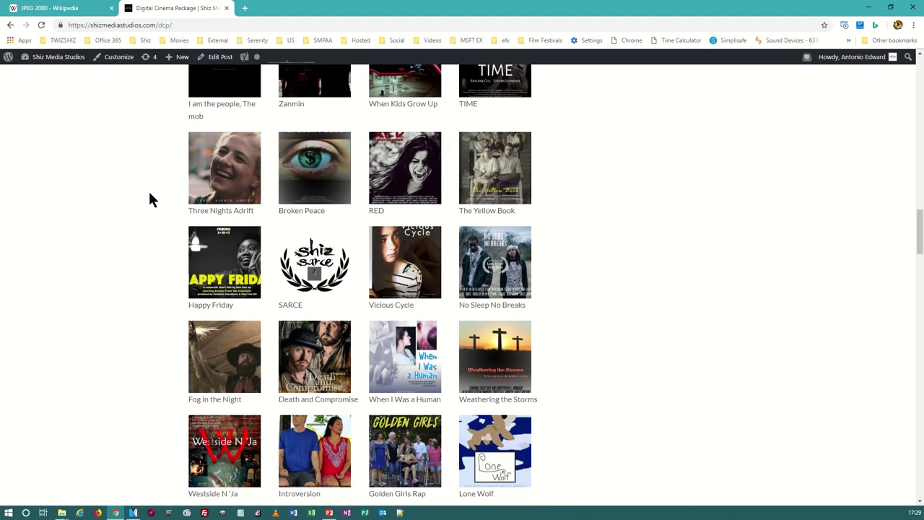
pyautogui.scroll(-1, 152, 199)
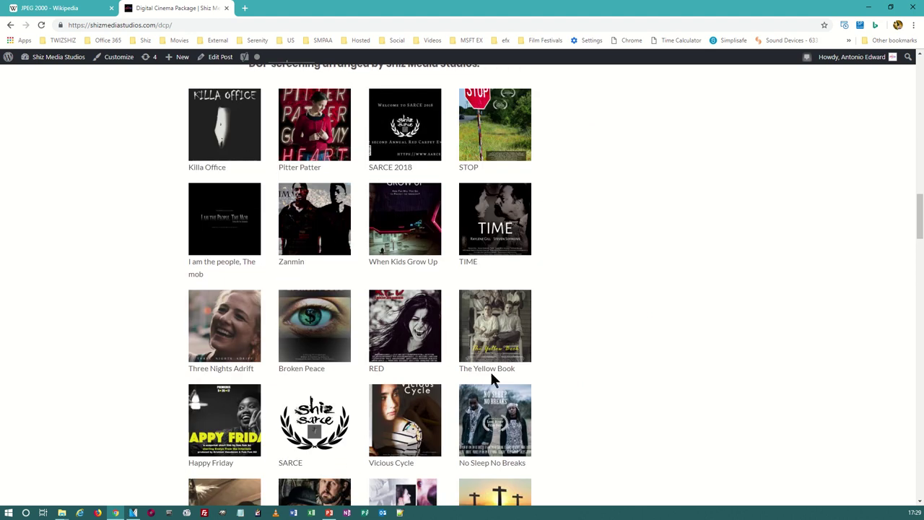
pyautogui.scroll(-3, 254, 274)
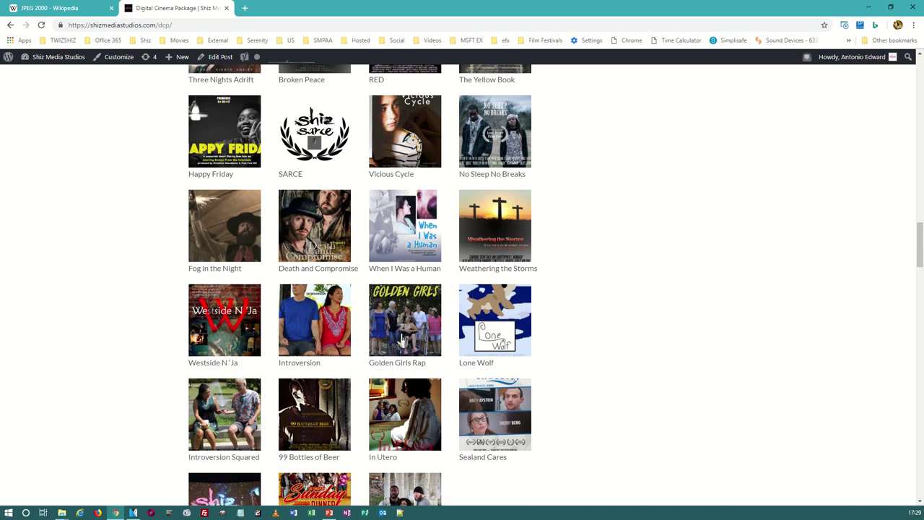
pyautogui.scroll(-3, 426, 297)
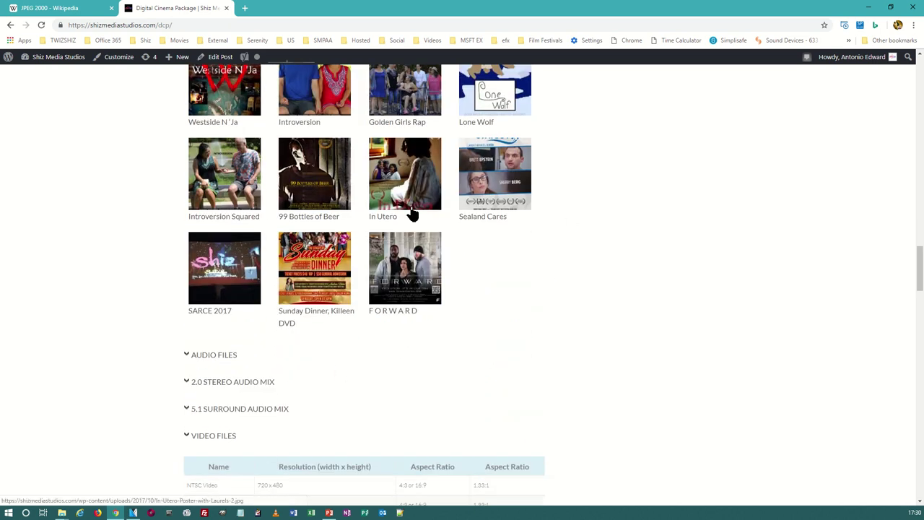
pyautogui.scroll(12, 102, 222)
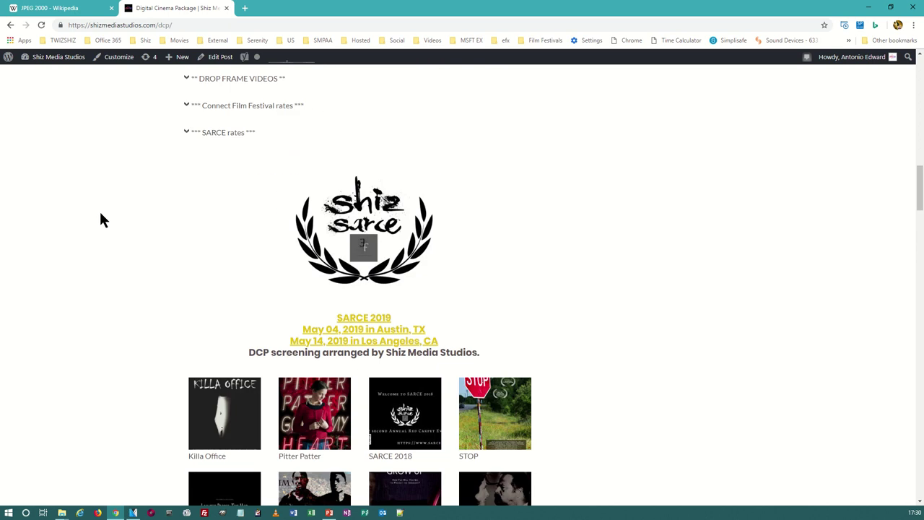
pyautogui.click(348, 330)
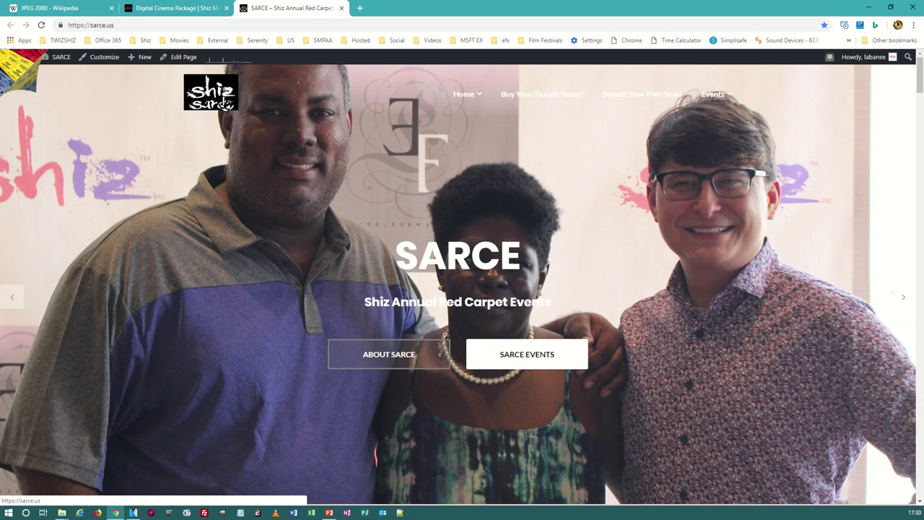
# Step: Scroll sarce.us to its event listings, select its address, then switch to the blank Presentation2
pyautogui.scroll(-7, 228, 112)
pyautogui.scroll(-8, 226, 118)
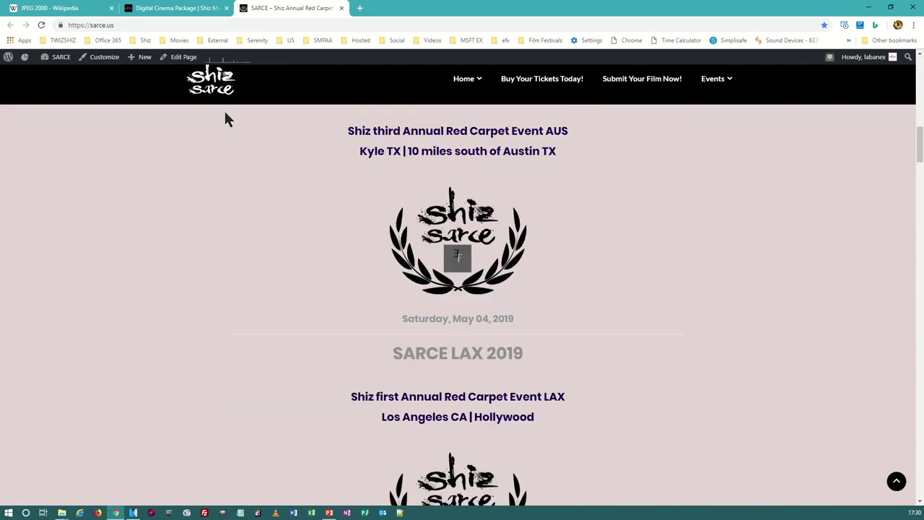
pyautogui.scroll(-3, 476, 188)
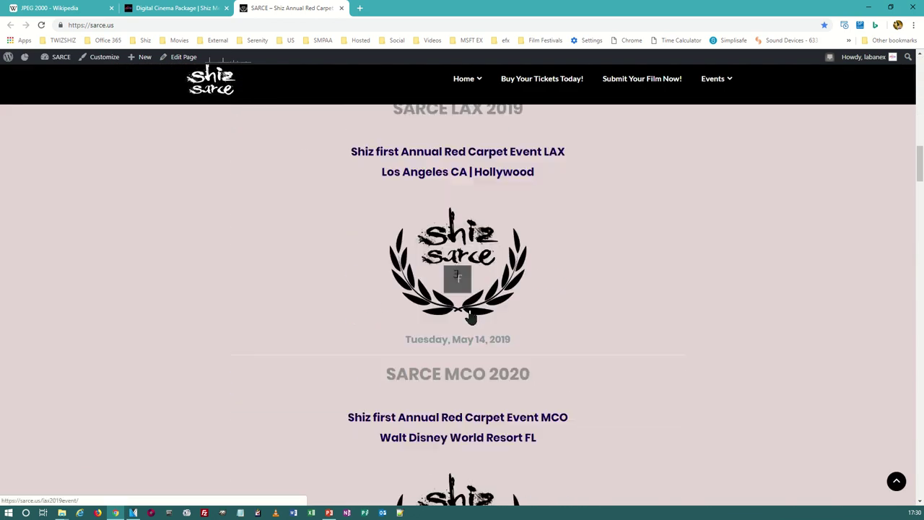
pyautogui.click(123, 26)
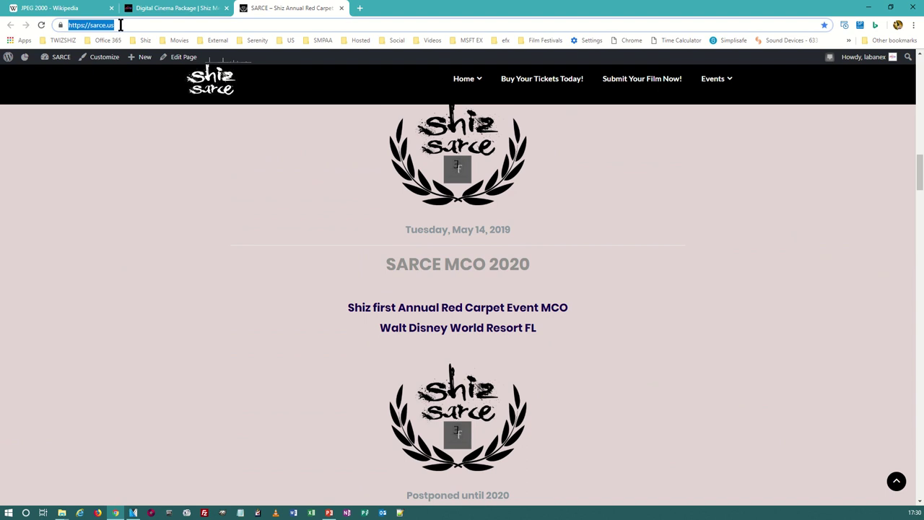
pyautogui.click(331, 512)
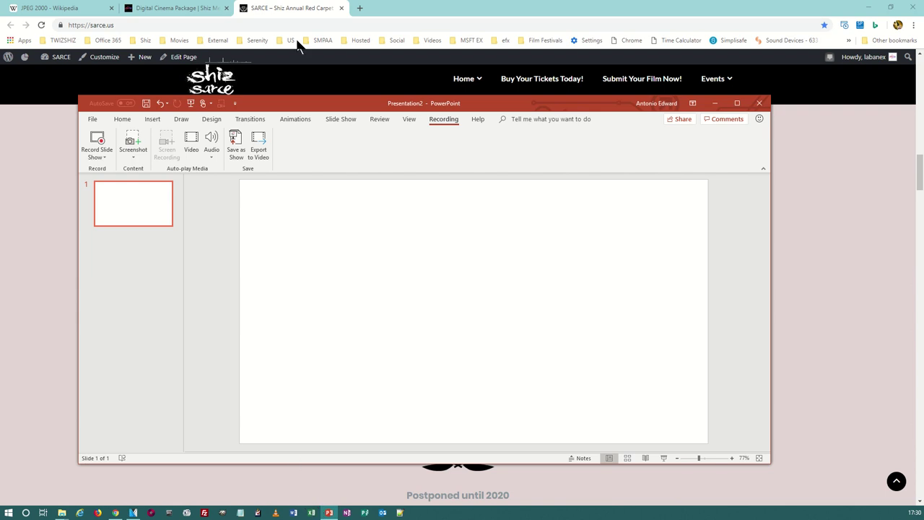
pyautogui.moveTo(392, 7)
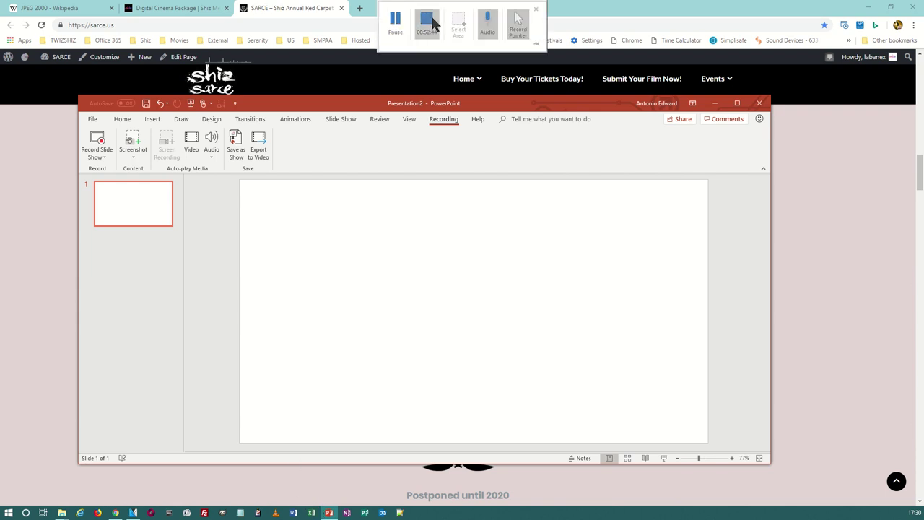